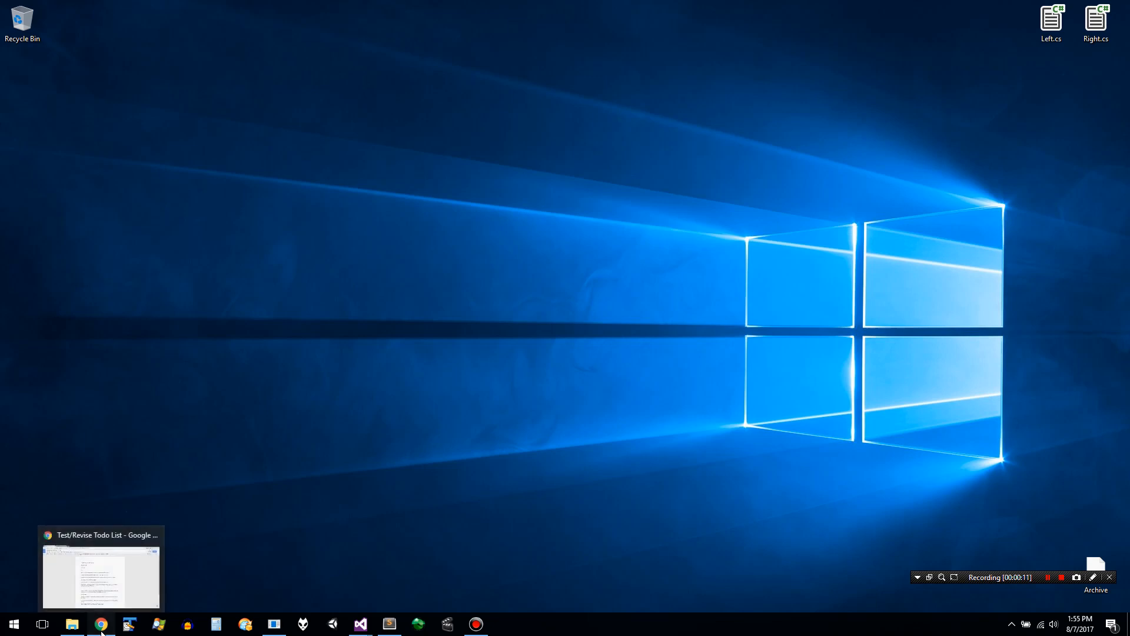
- Check the Test/Revise Todo List document in Chrome, and open the AIW2ModdingAndGUI project in a maximized Unity window
{"action": "left_click", "coordinate": [102, 628]}
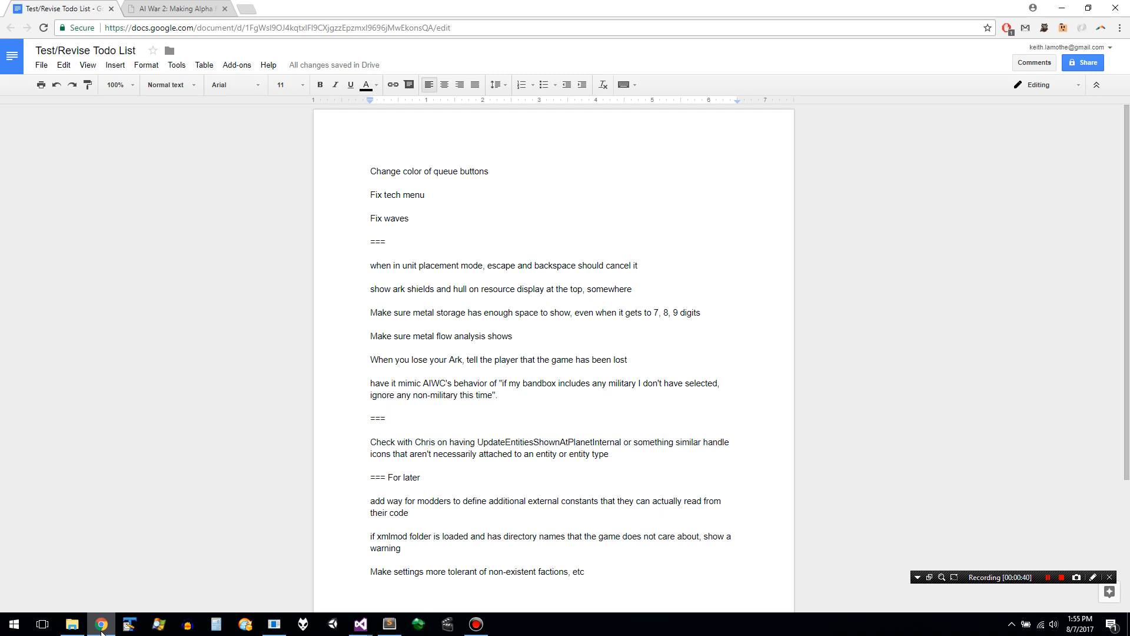
{"action": "left_click", "coordinate": [340, 624]}
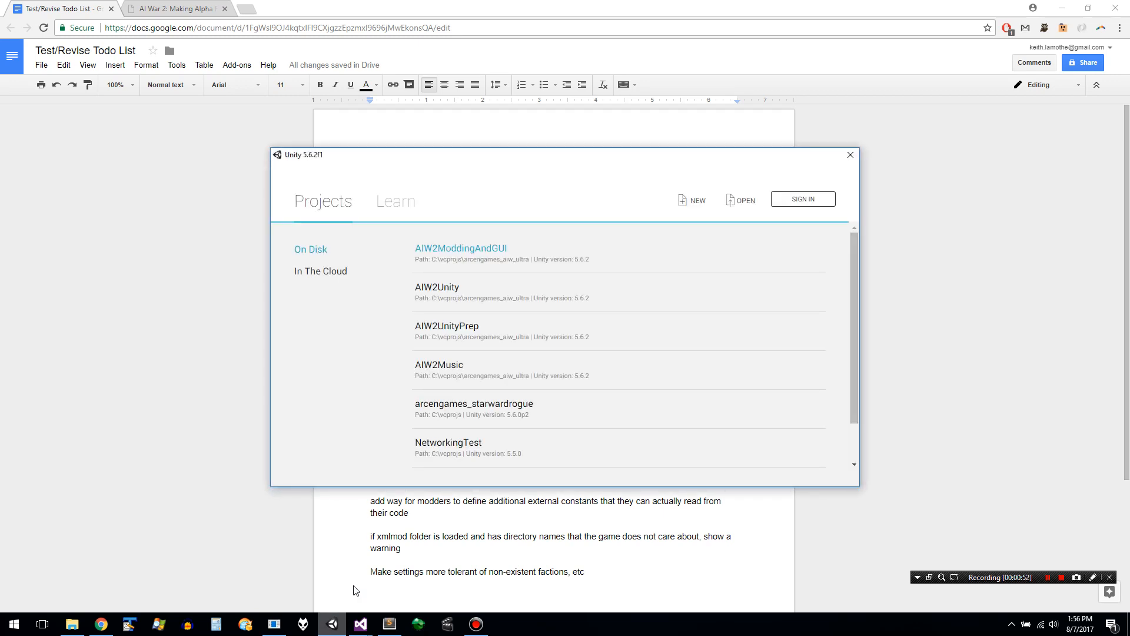
{"action": "left_click", "coordinate": [511, 254]}
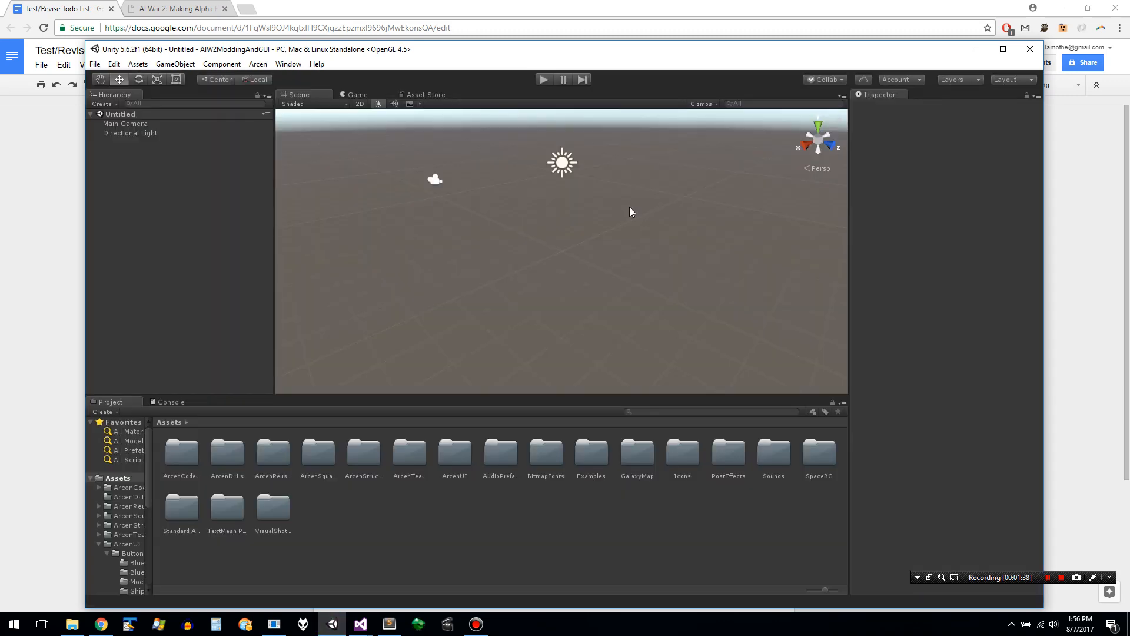
{"action": "left_click", "coordinate": [1004, 48]}
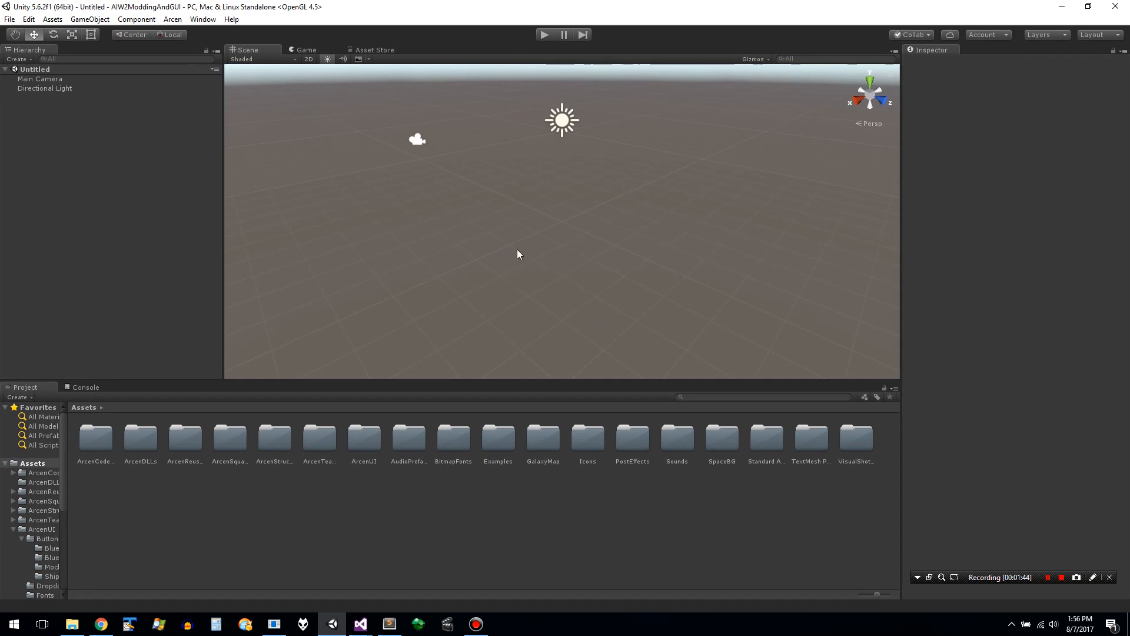
- Dock the Console beside the Inspector, place the Project panel along the bottom of the editor, and widen its folder tree
{"action": "left_click_drag", "start_coordinate": [24, 387], "coordinate": [965, 52]}
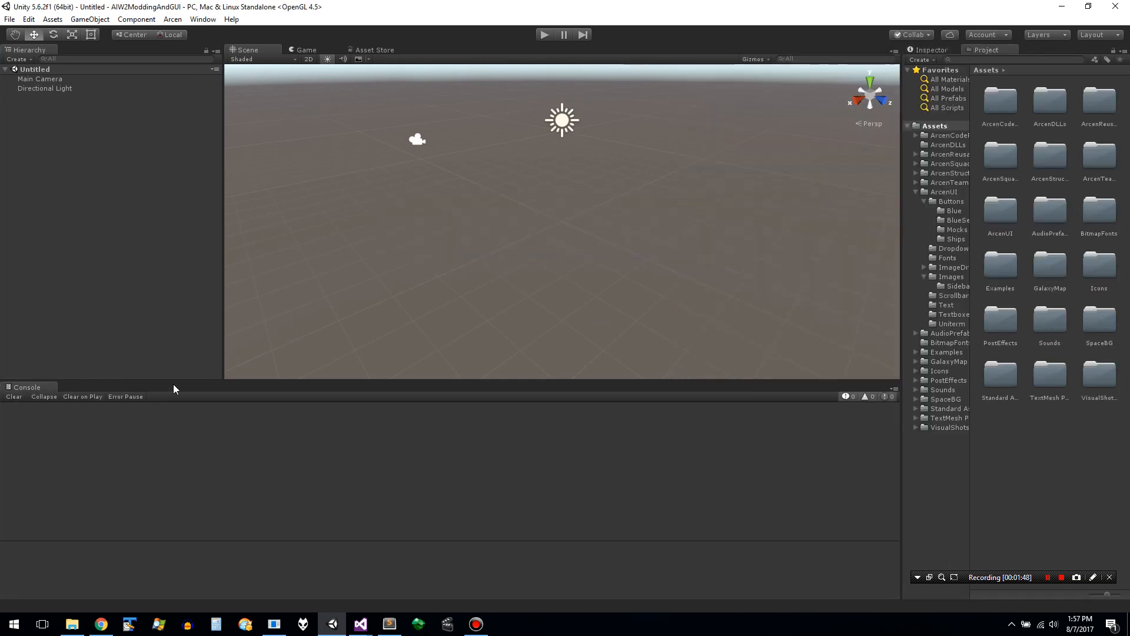
{"action": "left_click_drag", "start_coordinate": [32, 387], "coordinate": [1037, 51]}
{"action": "left_click", "coordinate": [1001, 50]}
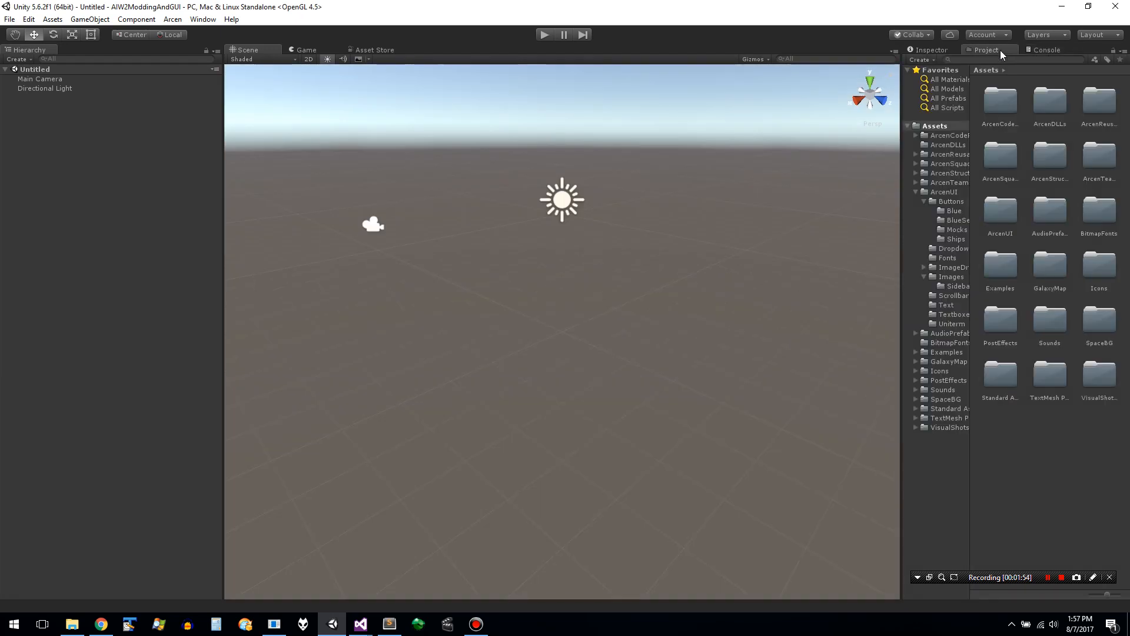
{"action": "left_click_drag", "start_coordinate": [1001, 51], "coordinate": [299, 558]}
{"action": "left_click_drag", "start_coordinate": [116, 570], "coordinate": [176, 592]}
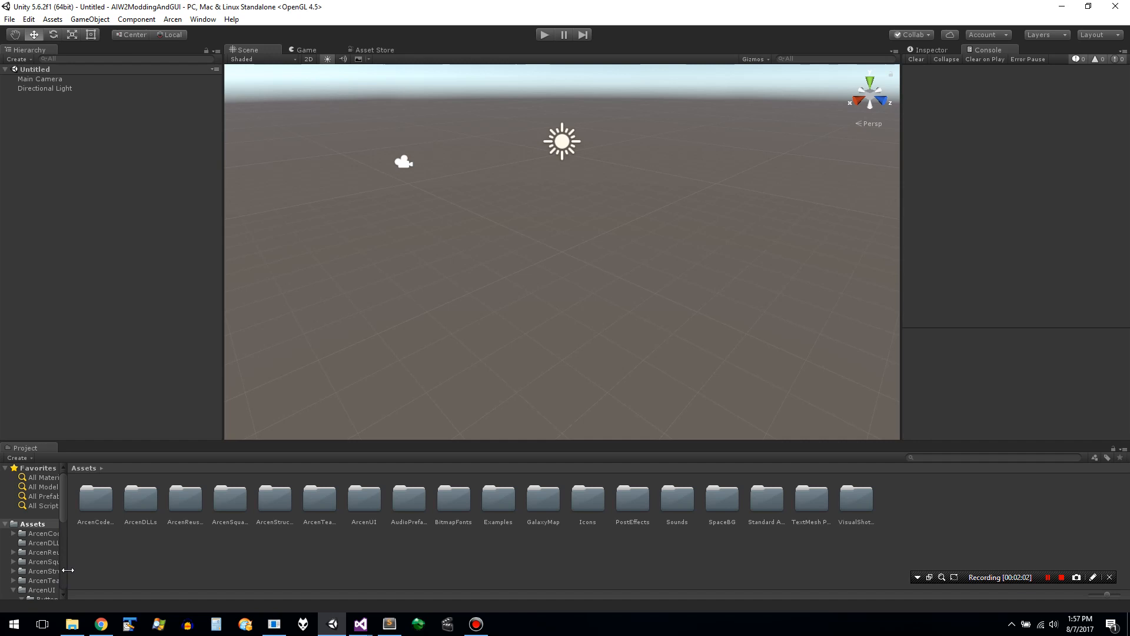
{"action": "left_click_drag", "start_coordinate": [68, 571], "coordinate": [139, 571]}
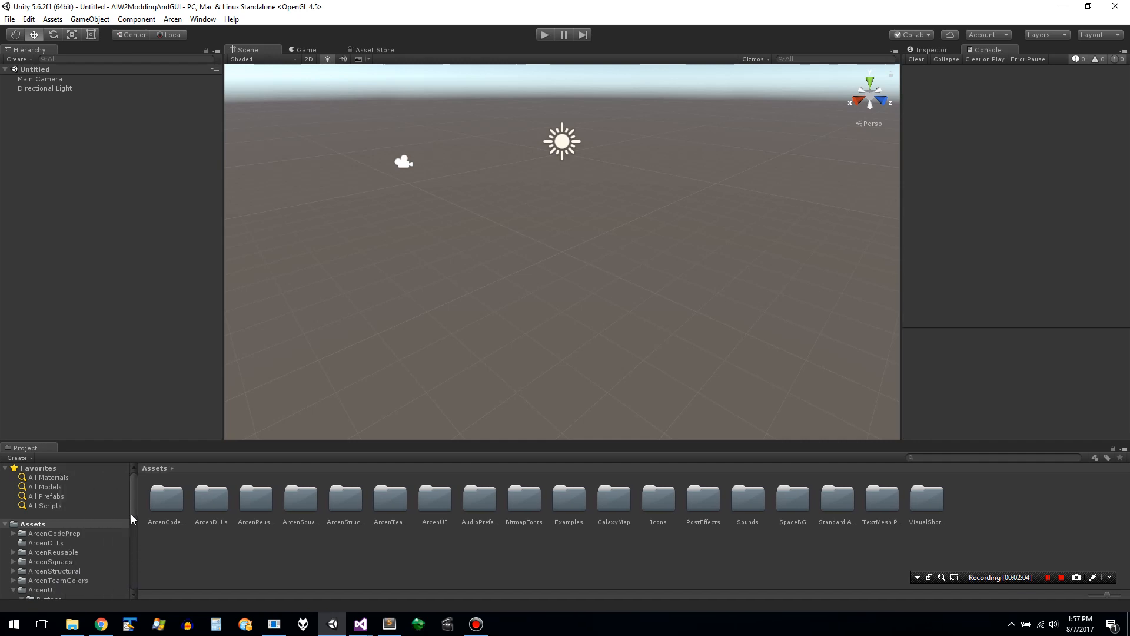
- Look through the ArcenUI subfolders, from Buttons and Fonts to Scrollbars and Text, for a suitable button prefab
{"action": "left_click_drag", "start_coordinate": [132, 515], "coordinate": [132, 543]}
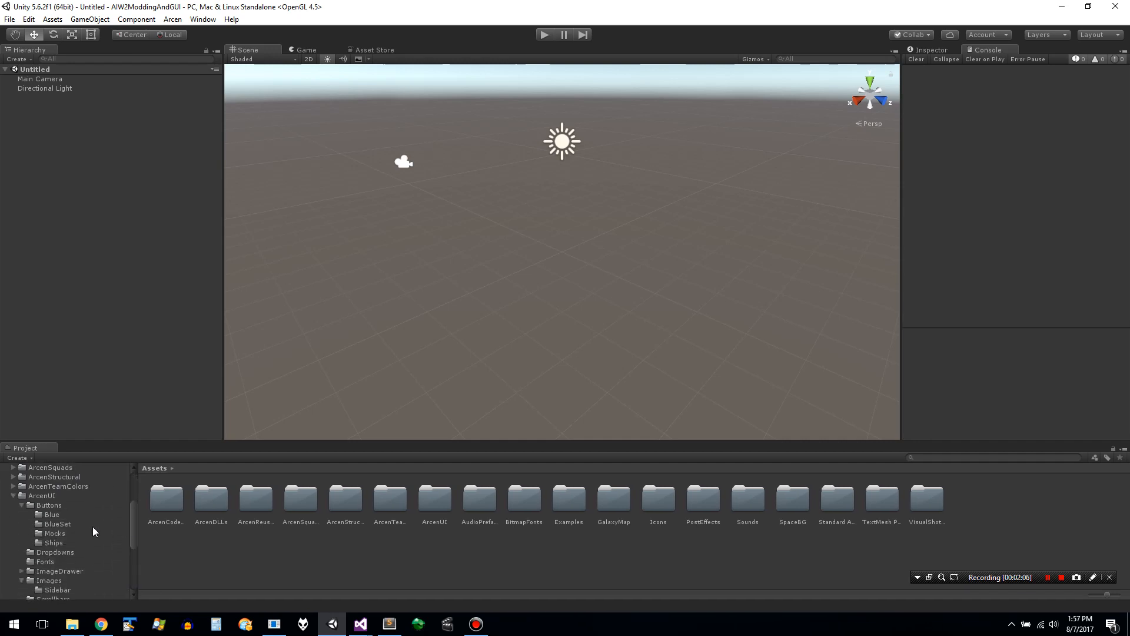
{"action": "left_click", "coordinate": [48, 505]}
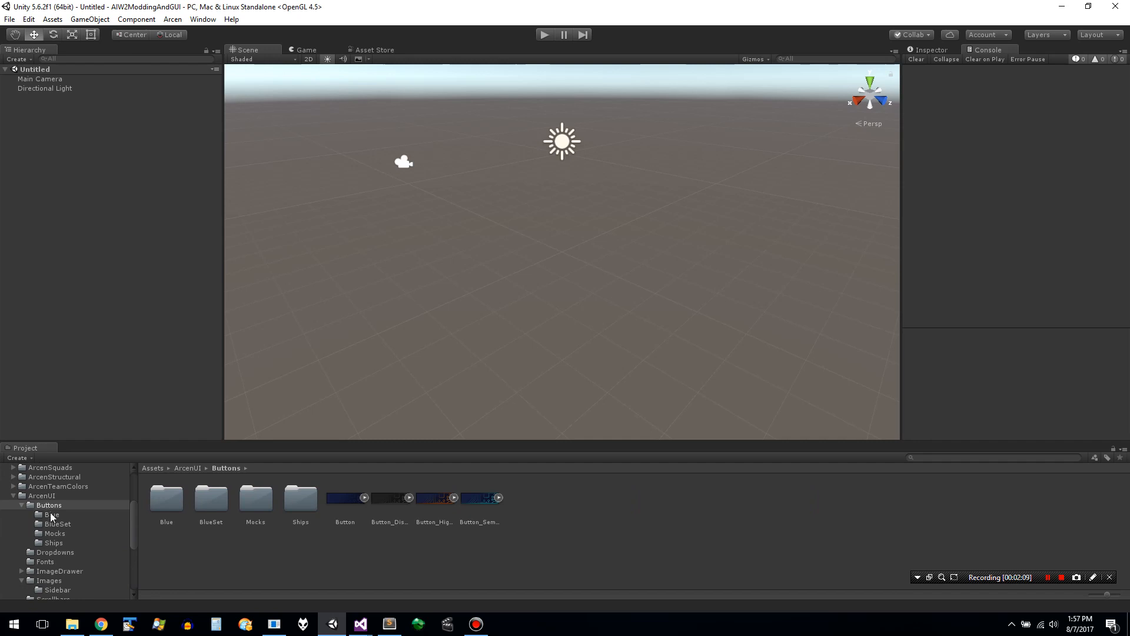
{"action": "left_click", "coordinate": [52, 515]}
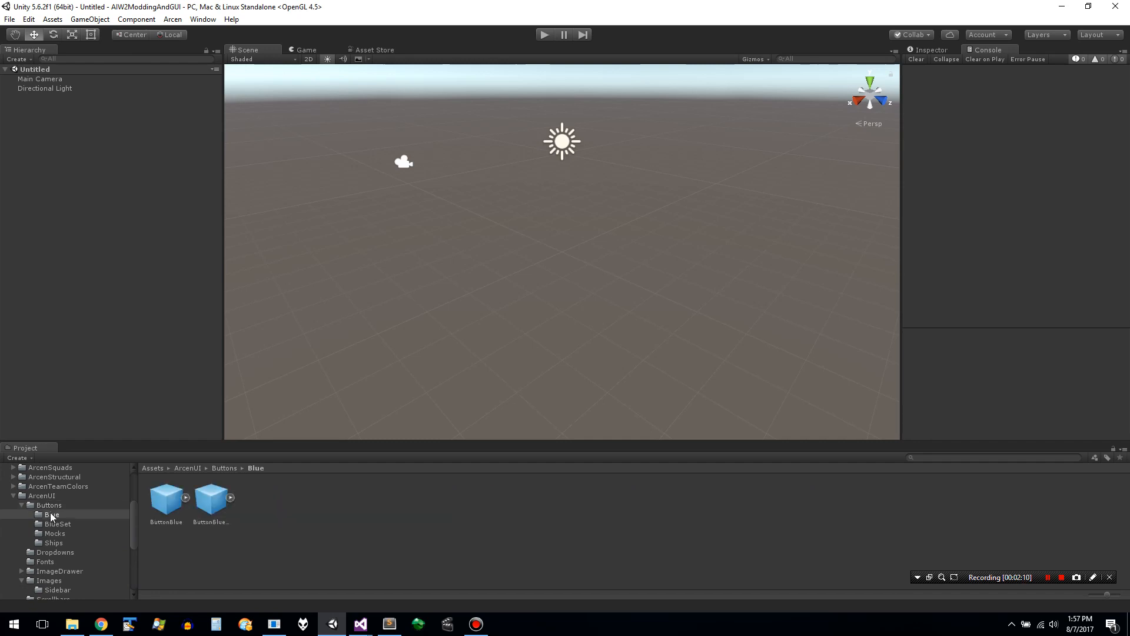
{"action": "key", "text": "Down"}
{"action": "key", "text": "Down"}
{"action": "key", "text": "Down"}
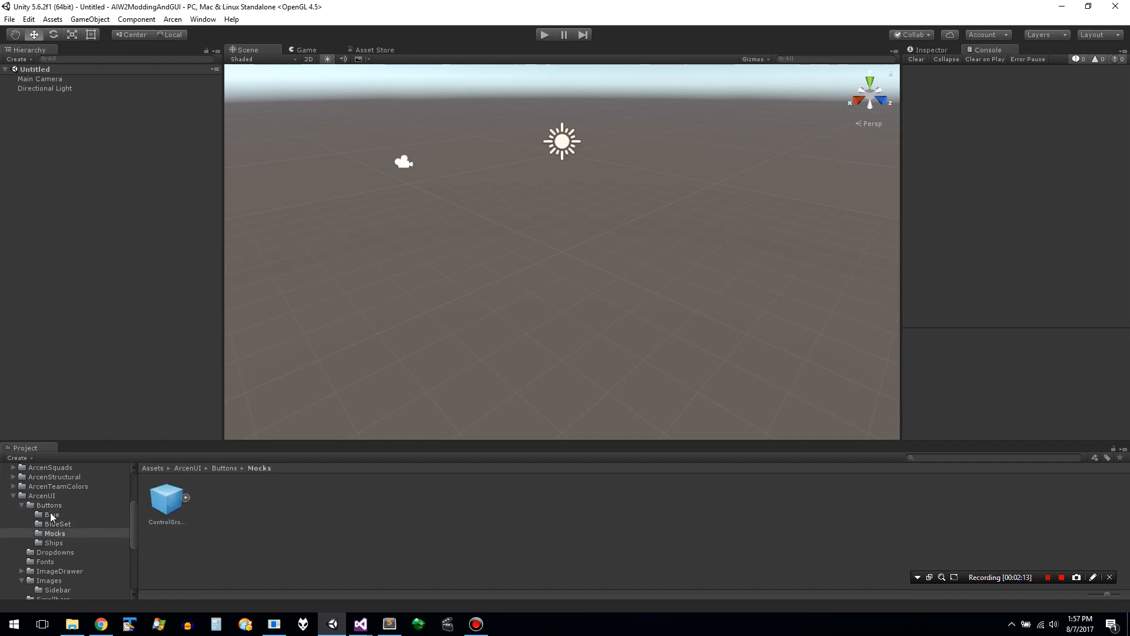
{"action": "key", "text": "Down"}
{"action": "key", "text": "Down"}
{"action": "key", "text": "Down"}
{"action": "key", "text": "Down"}
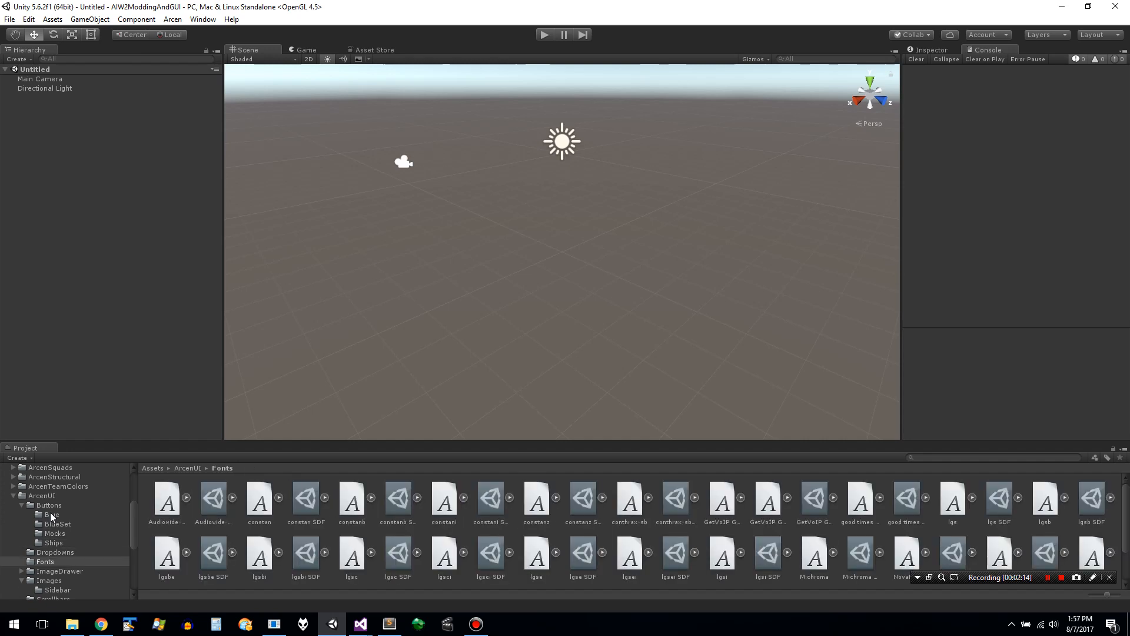
{"action": "key", "text": "Down"}
{"action": "key", "text": "Down"}
{"action": "key", "text": "Down"}
{"action": "key", "text": "Down"}
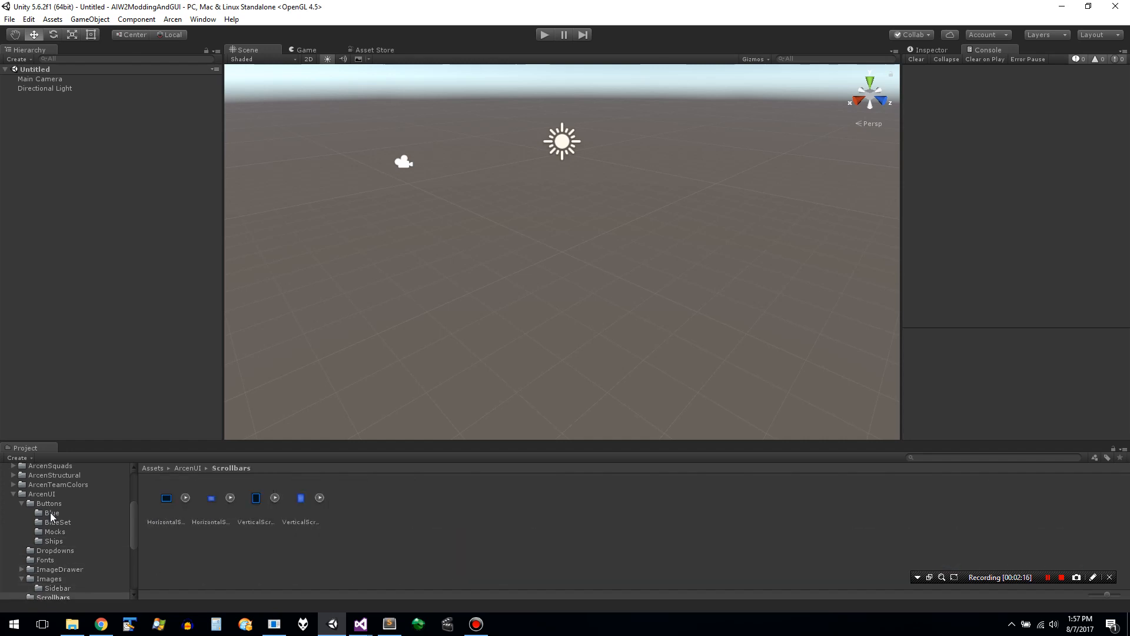
{"action": "key", "text": "Up"}
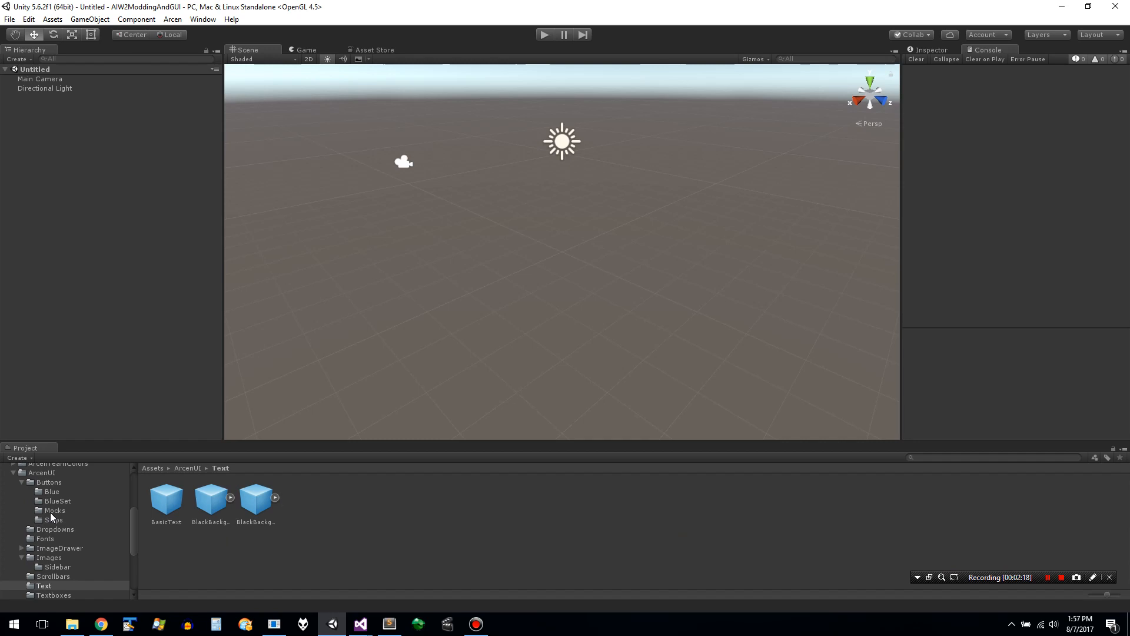
{"action": "key", "text": "Down"}
{"action": "key", "text": "Down"}
- Examine the asset folders outside ArcenUI, including TextMesh Pro and the Prefabs subfolder of Icons
{"action": "key", "text": "Down"}
{"action": "key", "text": "Down"}
{"action": "key", "text": "Down"}
{"action": "key", "text": "Down"}
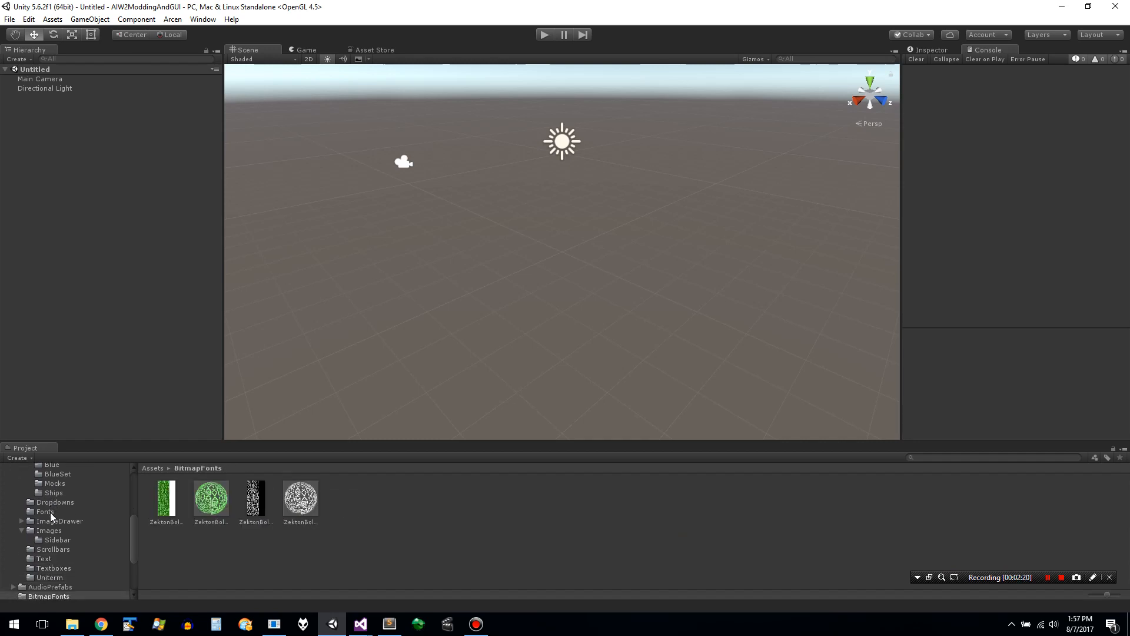
{"action": "key", "text": "Down"}
{"action": "key", "text": "Down"}
{"action": "key", "text": "Down"}
{"action": "key", "text": "Down"}
{"action": "key", "text": "Down"}
{"action": "key", "text": "Down"}
{"action": "key", "text": "Down"}
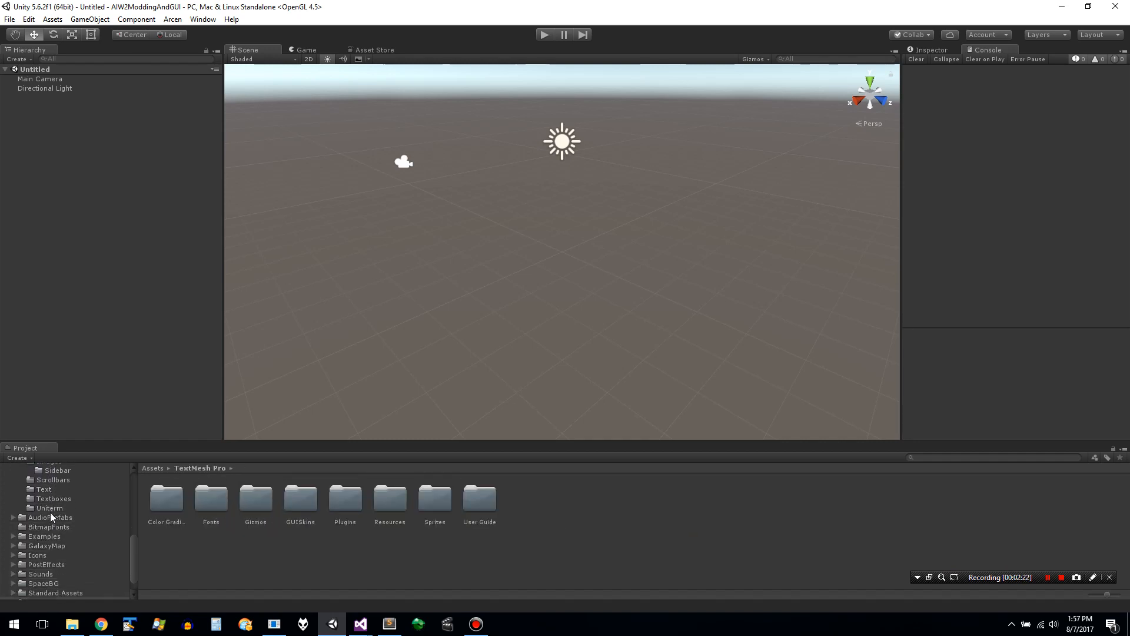
{"action": "key", "text": "Up"}
{"action": "key", "text": "Up"}
{"action": "key", "text": "Up"}
{"action": "key", "text": "Up"}
{"action": "key", "text": "Up"}
{"action": "key", "text": "Up"}
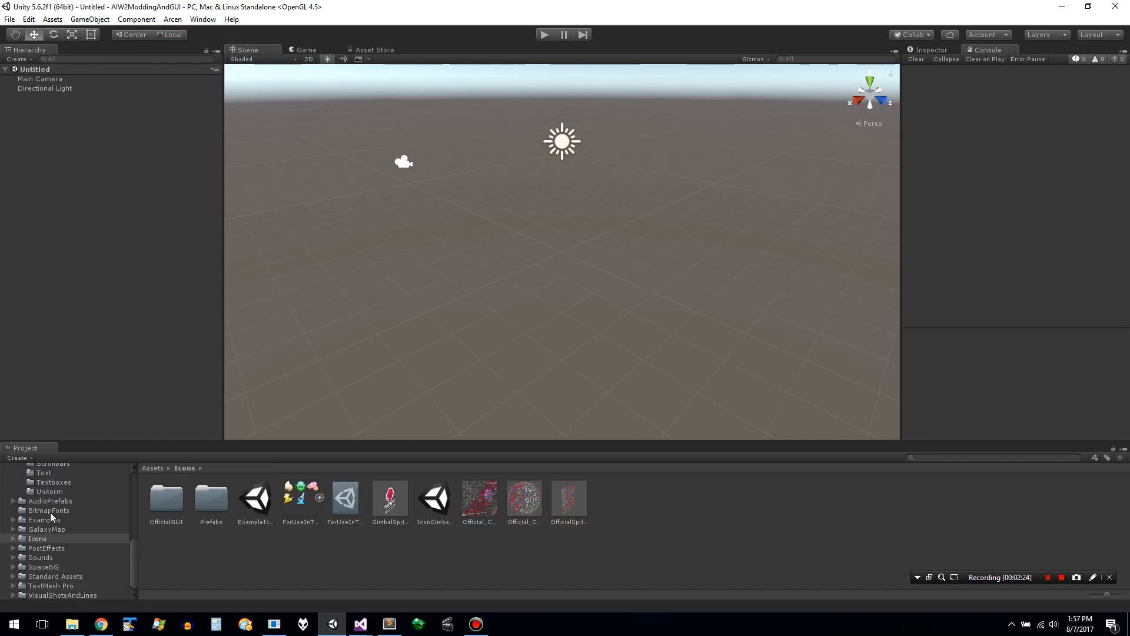
{"action": "key", "text": "Right"}
{"action": "key", "text": "Down"}
{"action": "key", "text": "Down"}
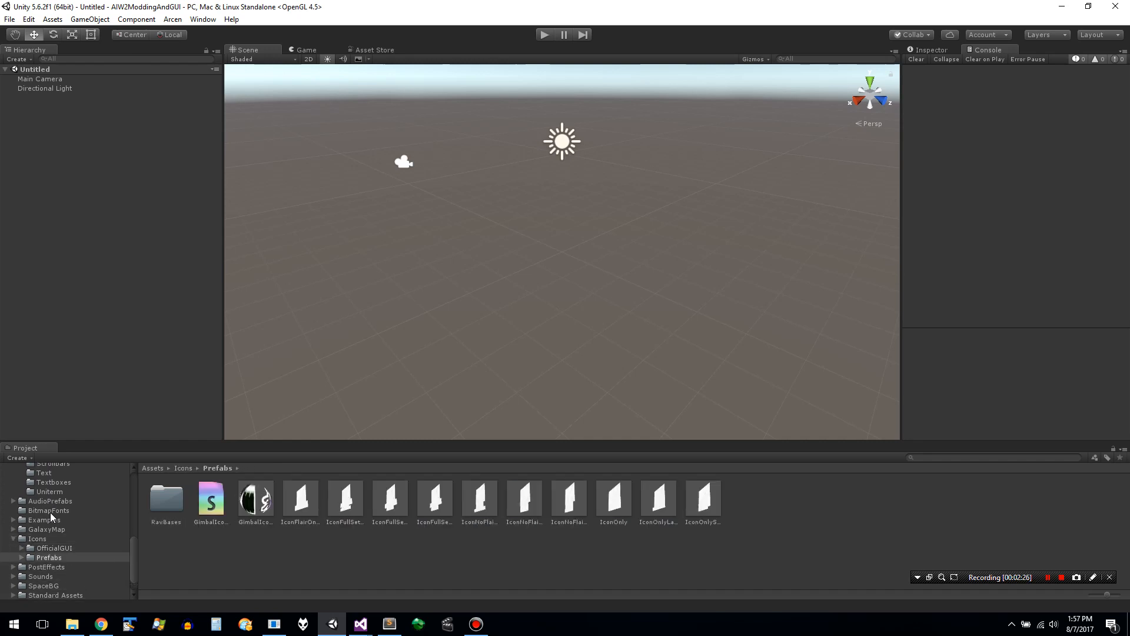
- Go back up the asset folders to ArcenUI and show the contents of the Blue button folder
{"action": "key", "text": "Up"}
{"action": "key", "text": "Up"}
{"action": "key", "text": "Up"}
{"action": "key", "text": "Up"}
{"action": "key", "text": "Up"}
{"action": "key", "text": "Up"}
{"action": "key", "text": "Up"}
{"action": "key", "text": "Up"}
{"action": "key", "text": "Up"}
{"action": "key", "text": "Up"}
{"action": "key", "text": "Up"}
{"action": "key", "text": "Up"}
{"action": "key", "text": "Up"}
{"action": "key", "text": "Up"}
{"action": "key", "text": "Up"}
{"action": "key", "text": "Up"}
{"action": "key", "text": "Up"}
{"action": "key", "text": "Up"}
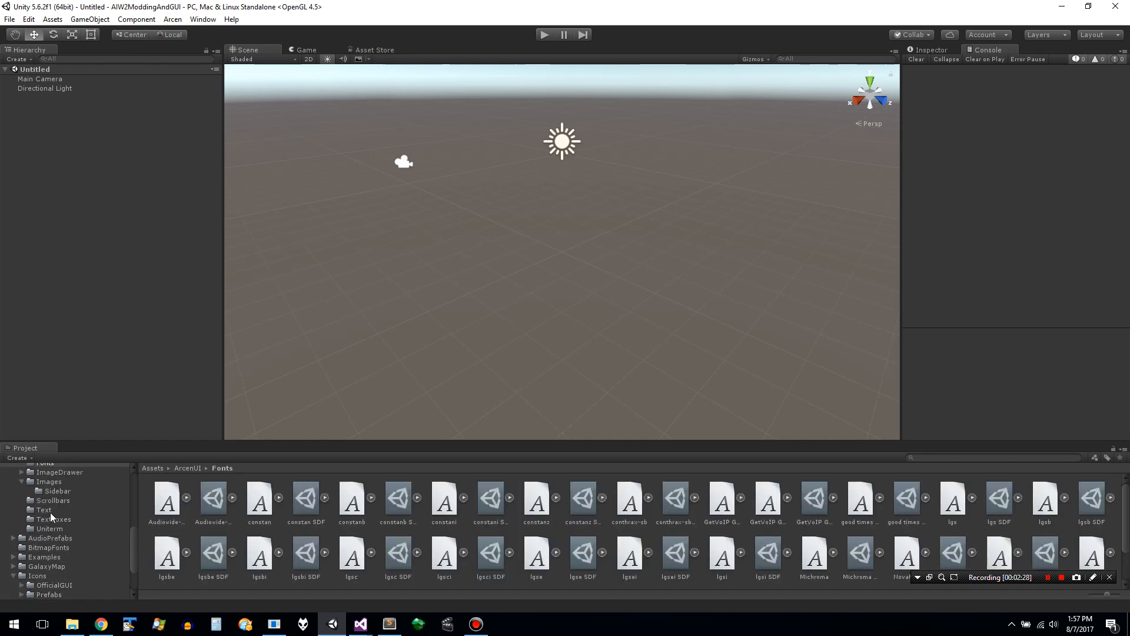
{"action": "key", "text": "Up"}
{"action": "key", "text": "Up"}
{"action": "key", "text": "Up"}
{"action": "key", "text": "Up"}
{"action": "key", "text": "Up"}
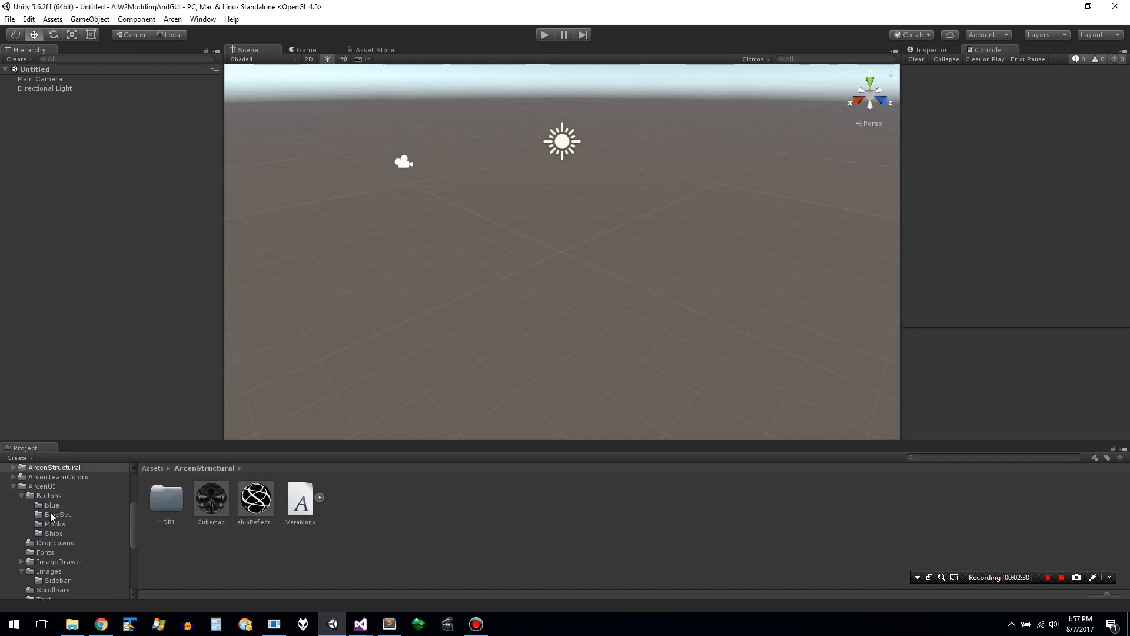
{"action": "key", "text": "Down"}
{"action": "key", "text": "Down"}
{"action": "key", "text": "Down"}
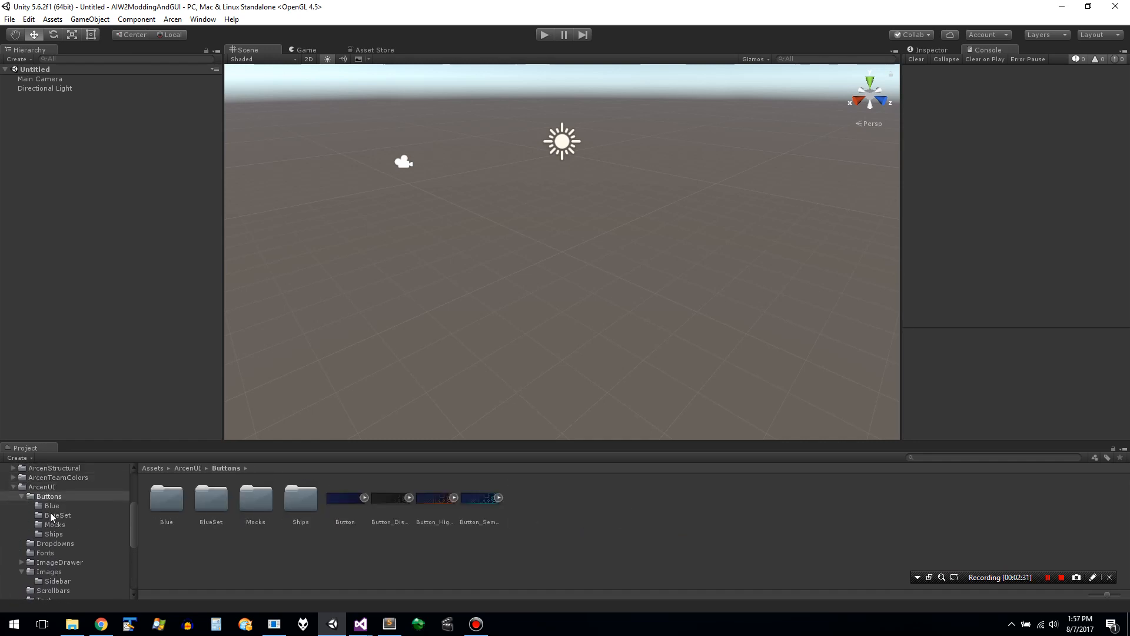
{"action": "key", "text": "Down"}
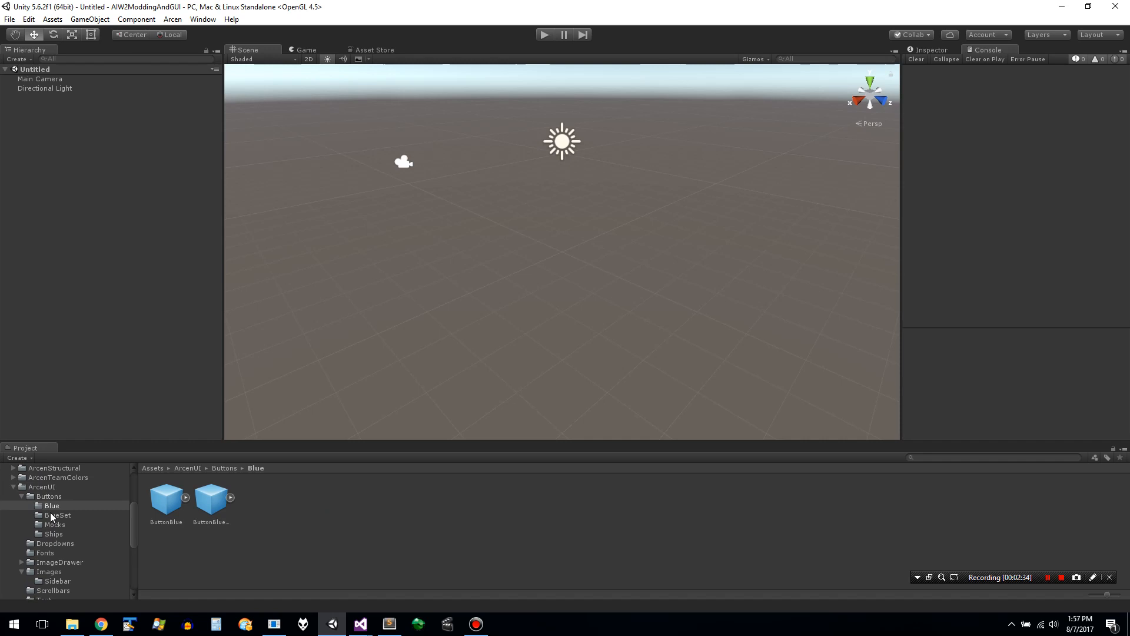
- Check the prefabs in the Blue, BlueSet and Mocks button folders
{"action": "left_click", "coordinate": [207, 499]}
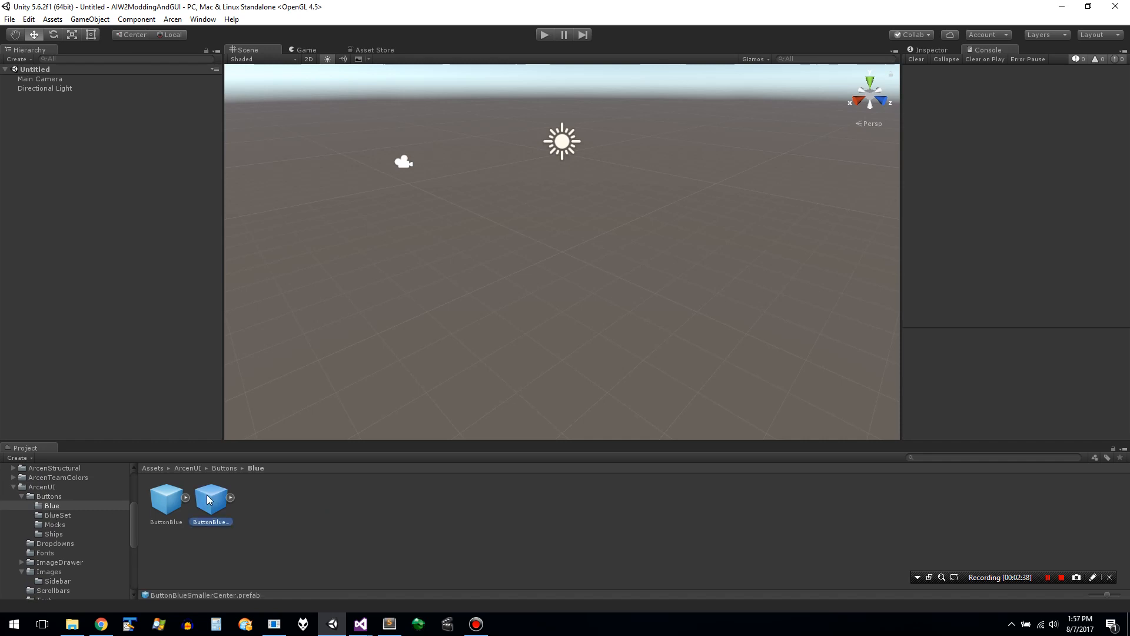
{"action": "left_click", "coordinate": [179, 499]}
{"action": "left_click", "coordinate": [214, 503]}
{"action": "left_click", "coordinate": [80, 514]}
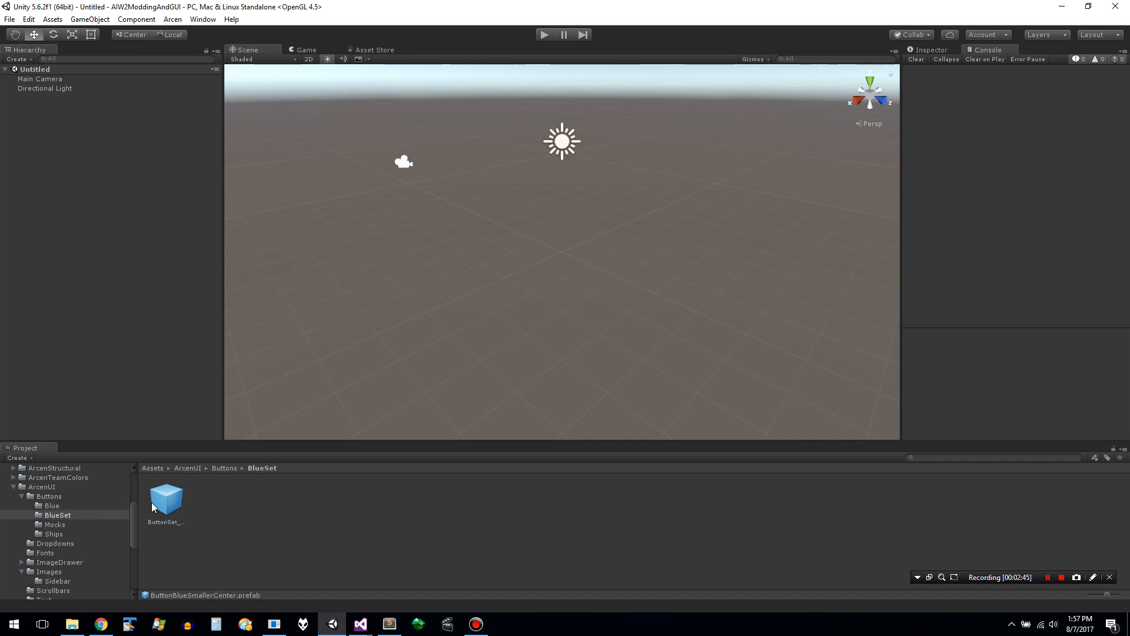
{"action": "left_click", "coordinate": [108, 524]}
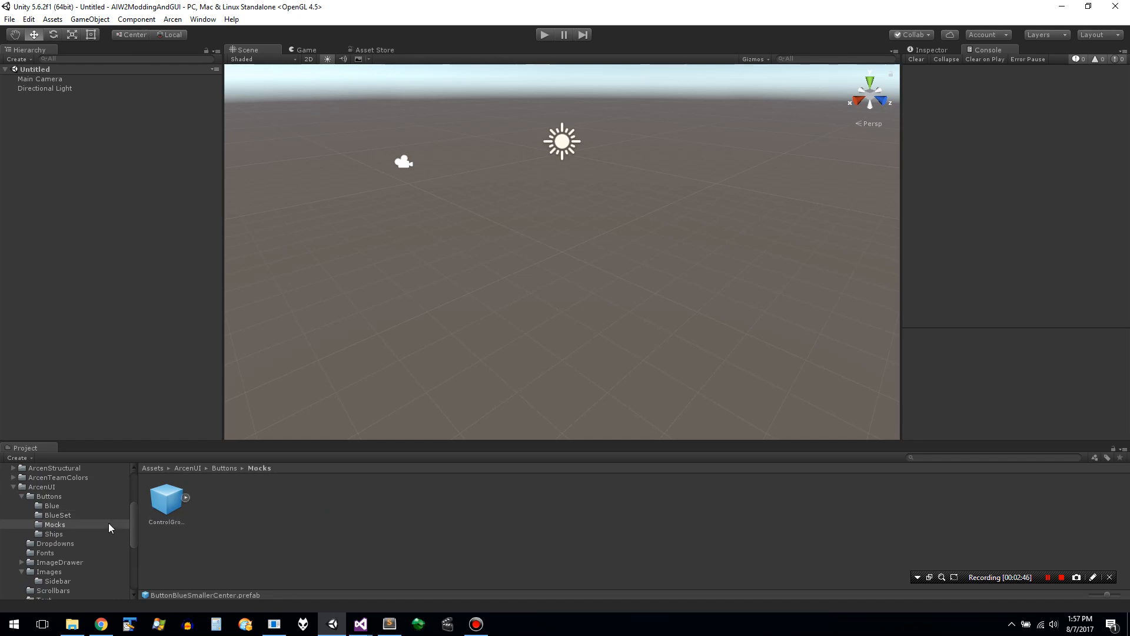
- Duplicate the BuildImageButtonBorderless prefab in ArcenUI's ImageDrawer/Specialized folder
{"action": "left_click", "coordinate": [81, 562]}
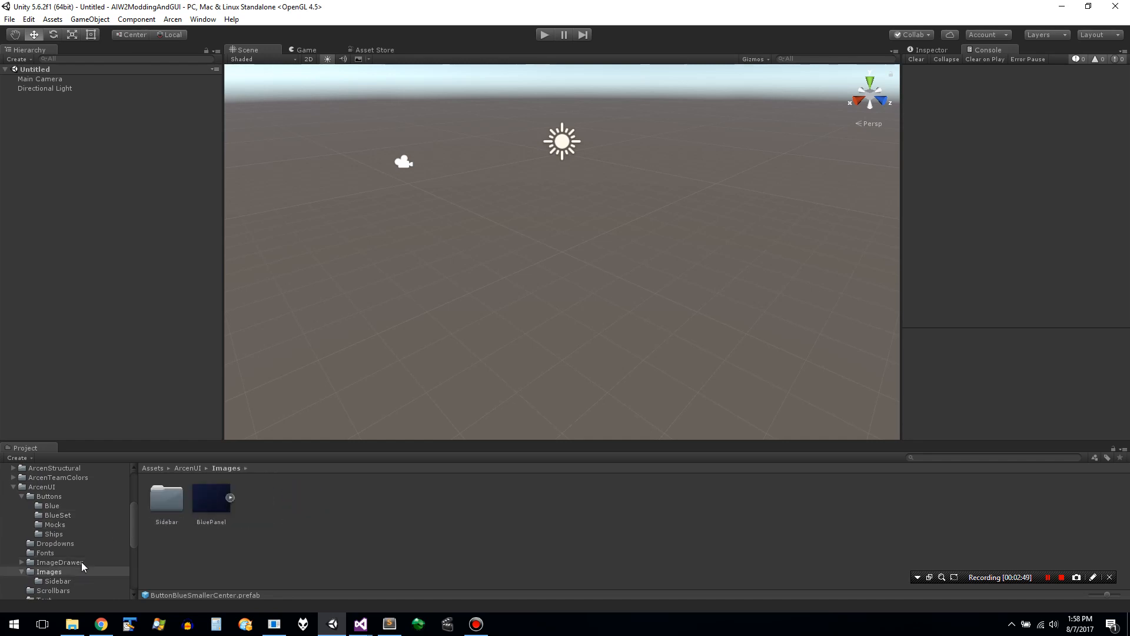
{"action": "key", "text": "Down"}
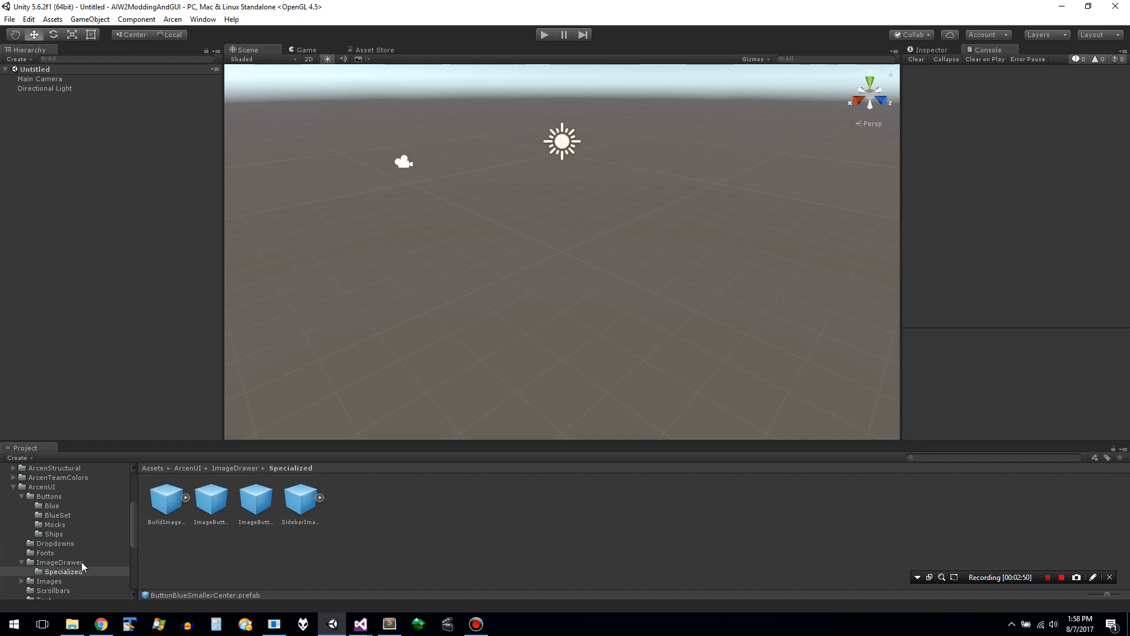
{"action": "key", "text": "Down"}
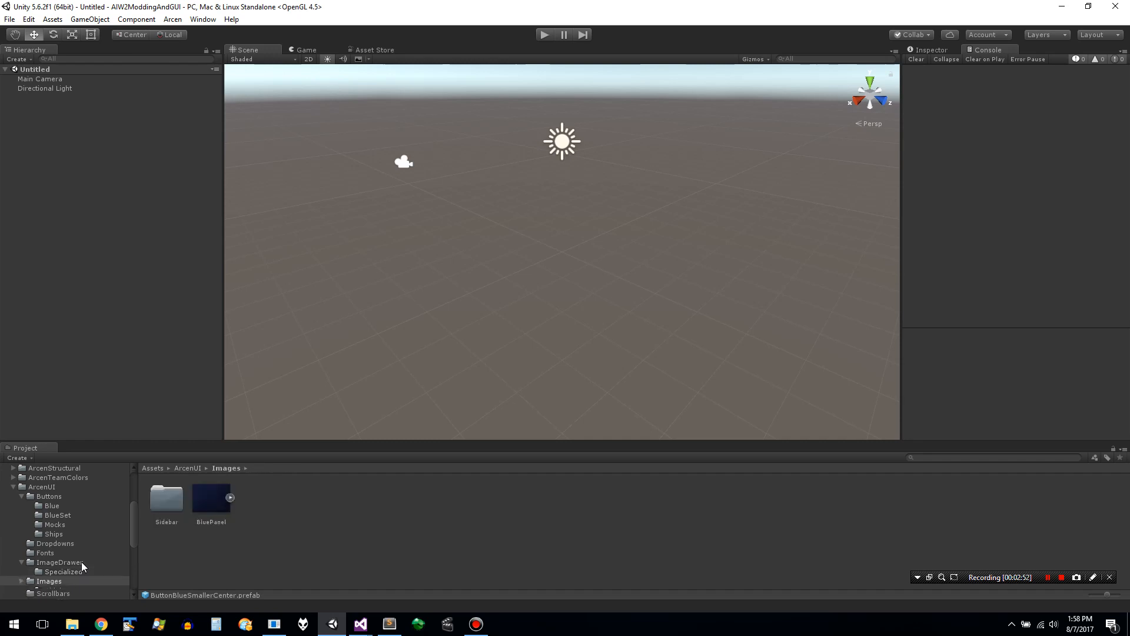
{"action": "key", "text": "Up"}
{"action": "left_click", "coordinate": [255, 506]}
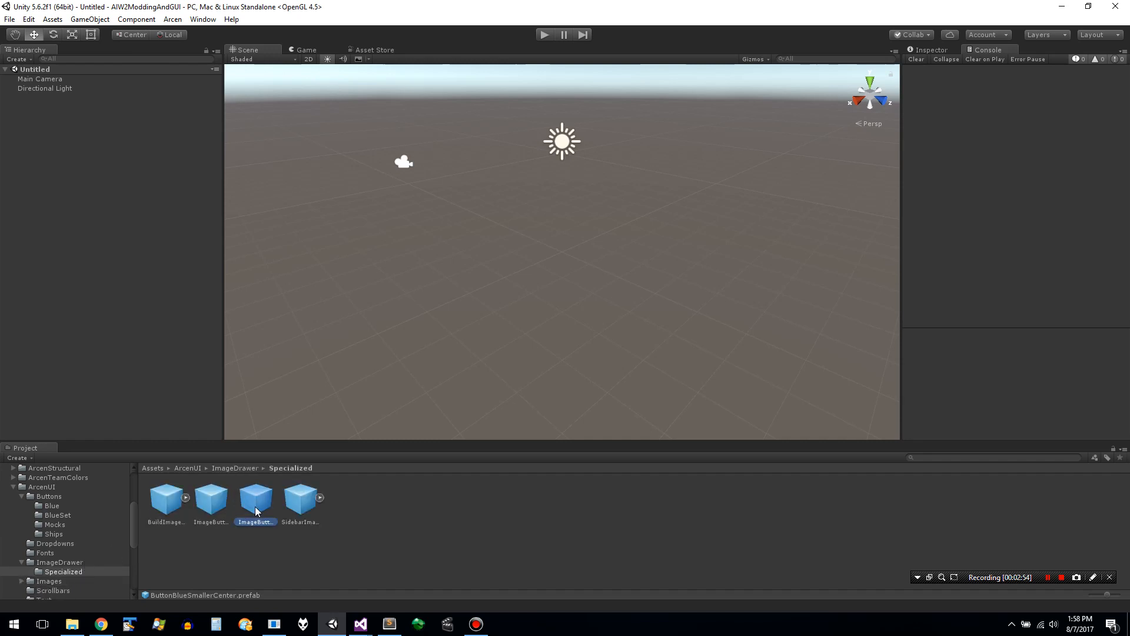
{"action": "key", "text": "Left"}
{"action": "key", "text": "Left"}
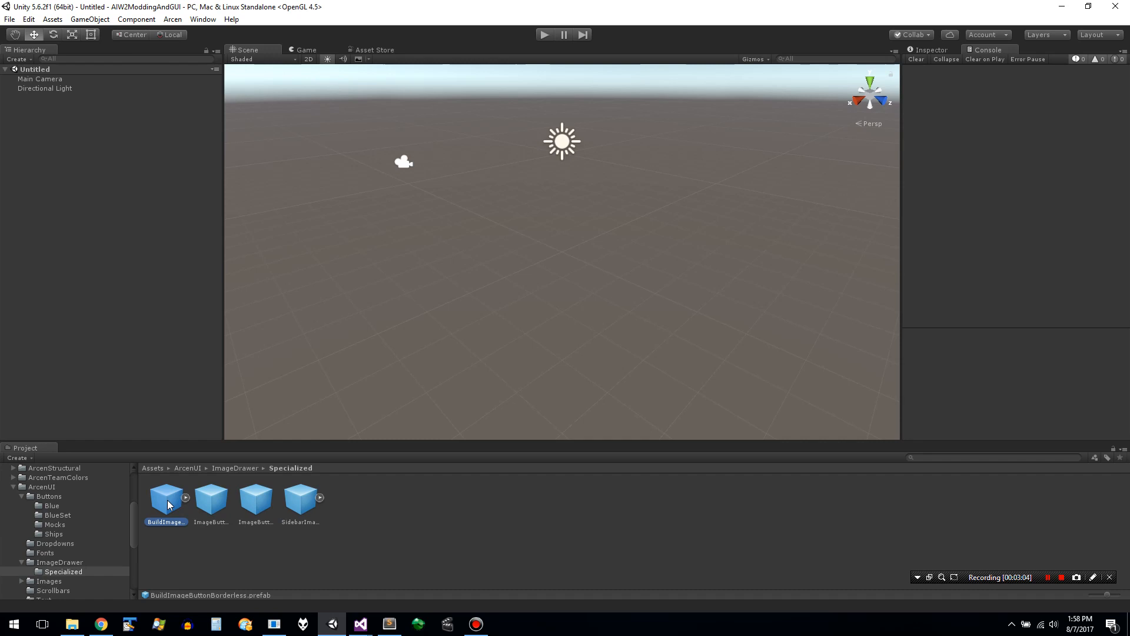
{"action": "key", "text": "ctrl+d"}
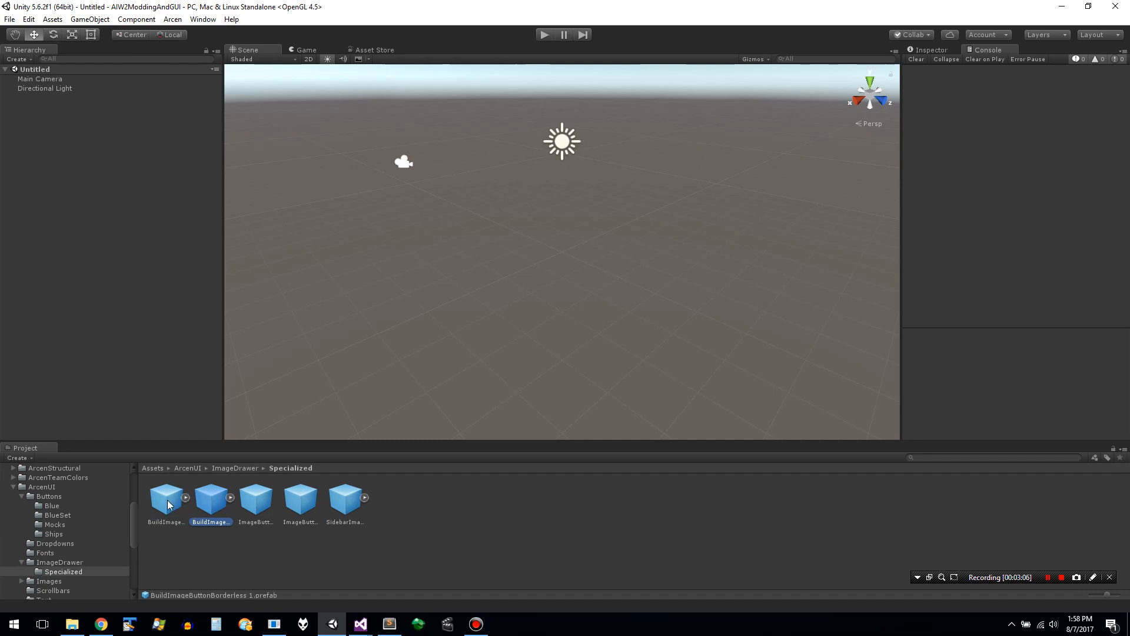
- Try to rename the duplicated prefab as BuildQueueImageButtonBorderless through its object name
{"action": "left_click", "coordinate": [231, 498]}
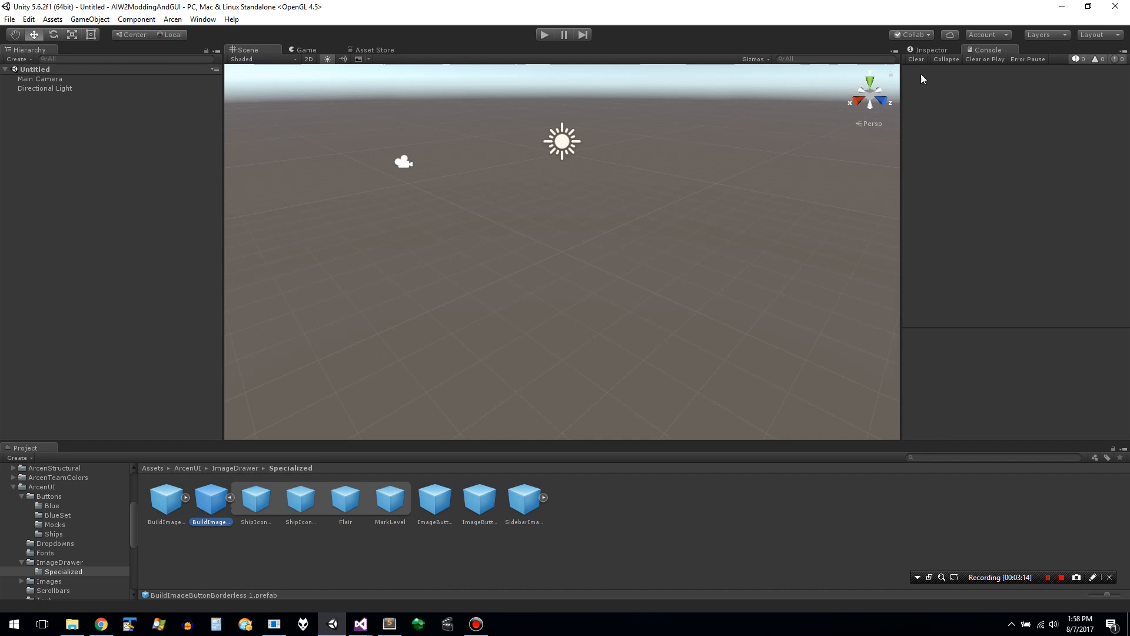
{"action": "left_click", "coordinate": [931, 52]}
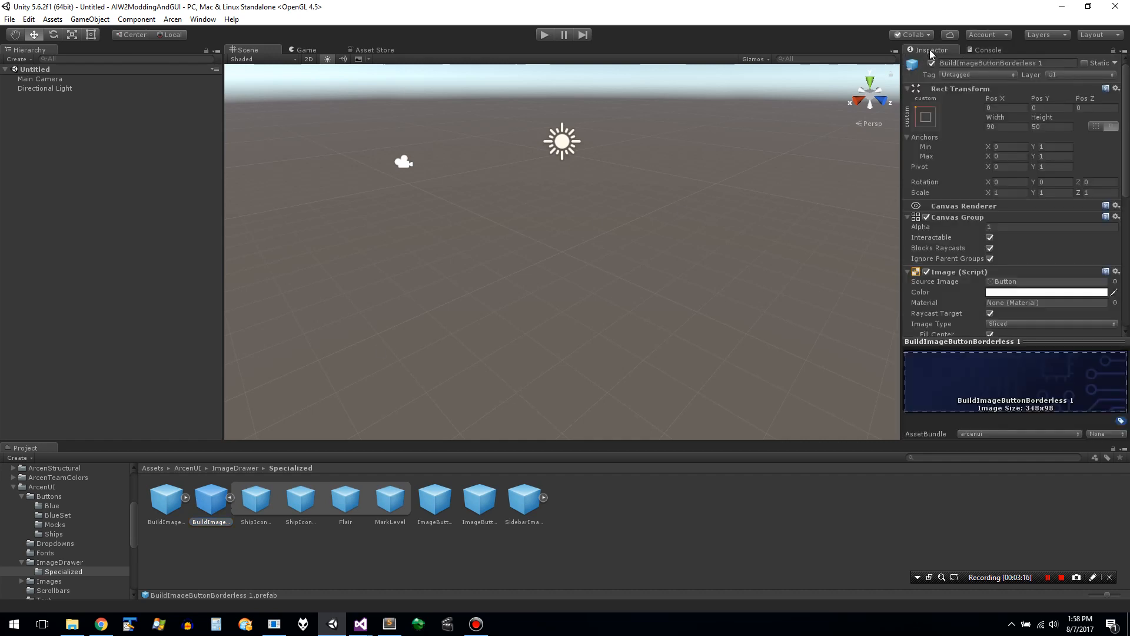
{"action": "left_click", "coordinate": [1052, 62]}
{"action": "left_click", "coordinate": [958, 63]}
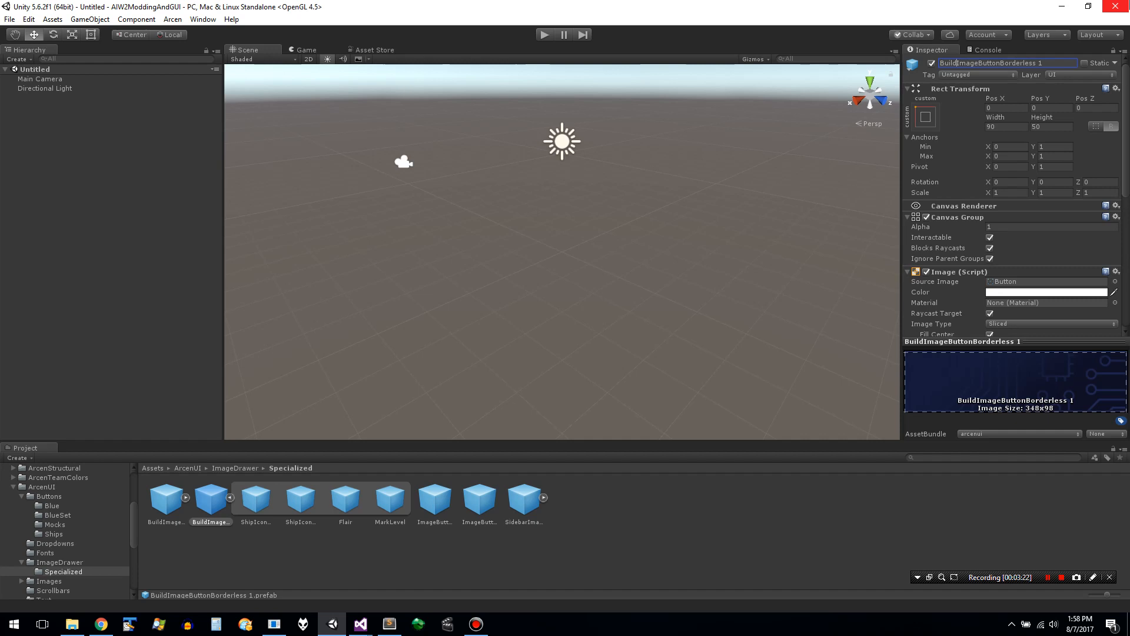
{"action": "type", "text": "Queue"}
{"action": "key", "text": "BackSpace"}
{"action": "key", "text": "BackSpace"}
{"action": "key", "text": "Return"}
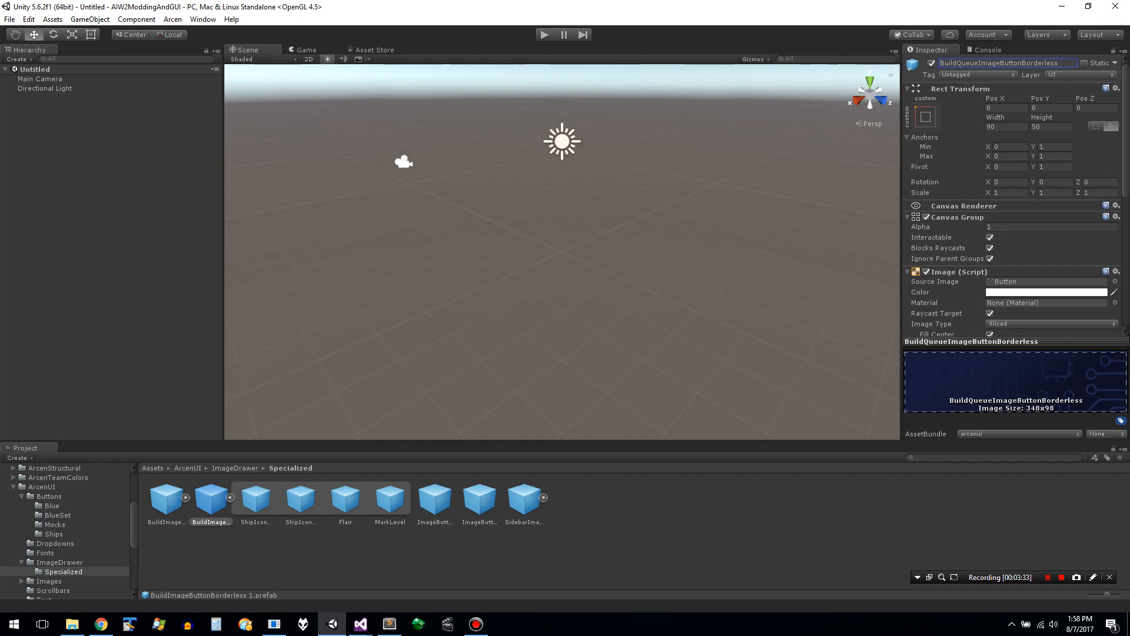
- Try the Button_Disabled, Button_Highlight and Button_Semi-Highlight sprites as the prefab's source image, and restore the Button sprite
{"action": "scroll", "coordinate": [1125, 336], "scroll_direction": "down", "scroll_amount": 3}
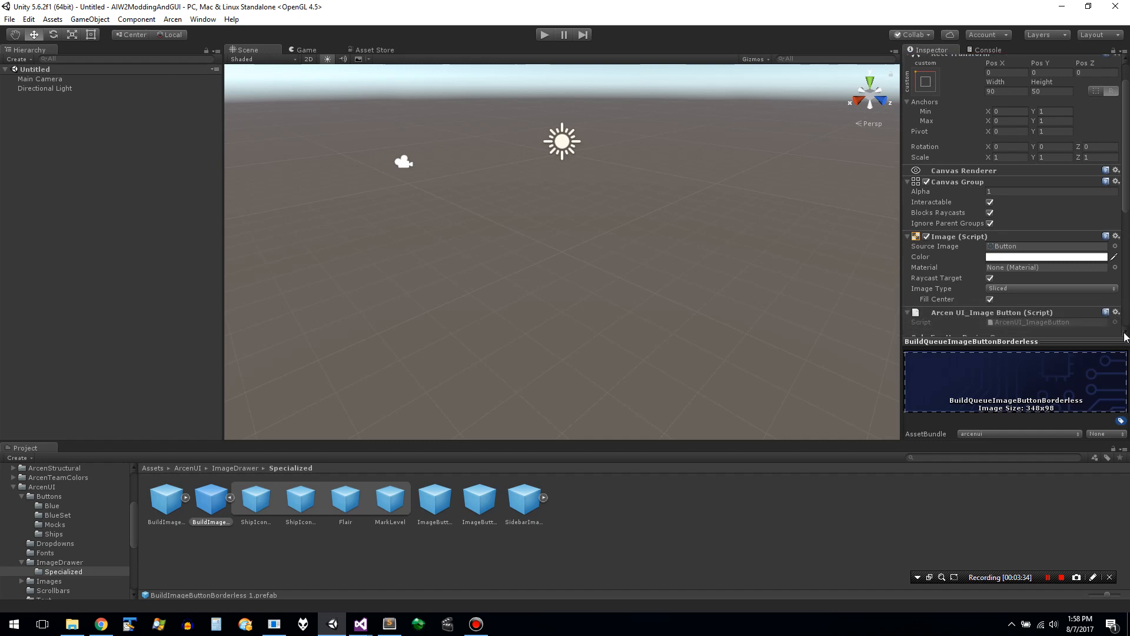
{"action": "scroll", "coordinate": [1125, 336], "scroll_direction": "down", "scroll_amount": 2}
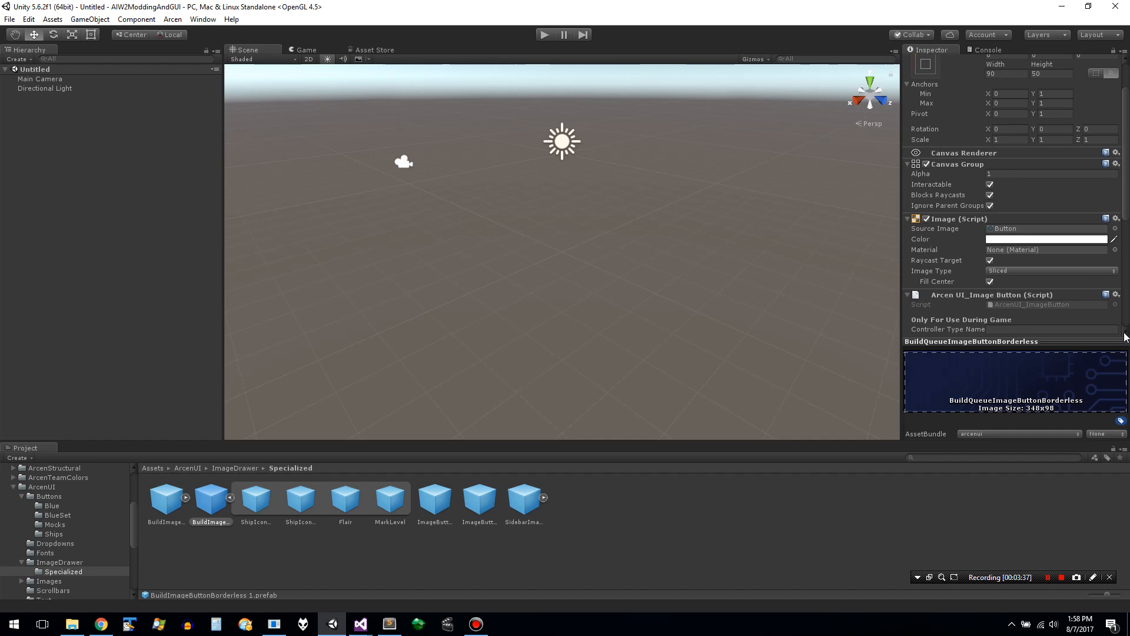
{"action": "left_click", "coordinate": [1114, 229]}
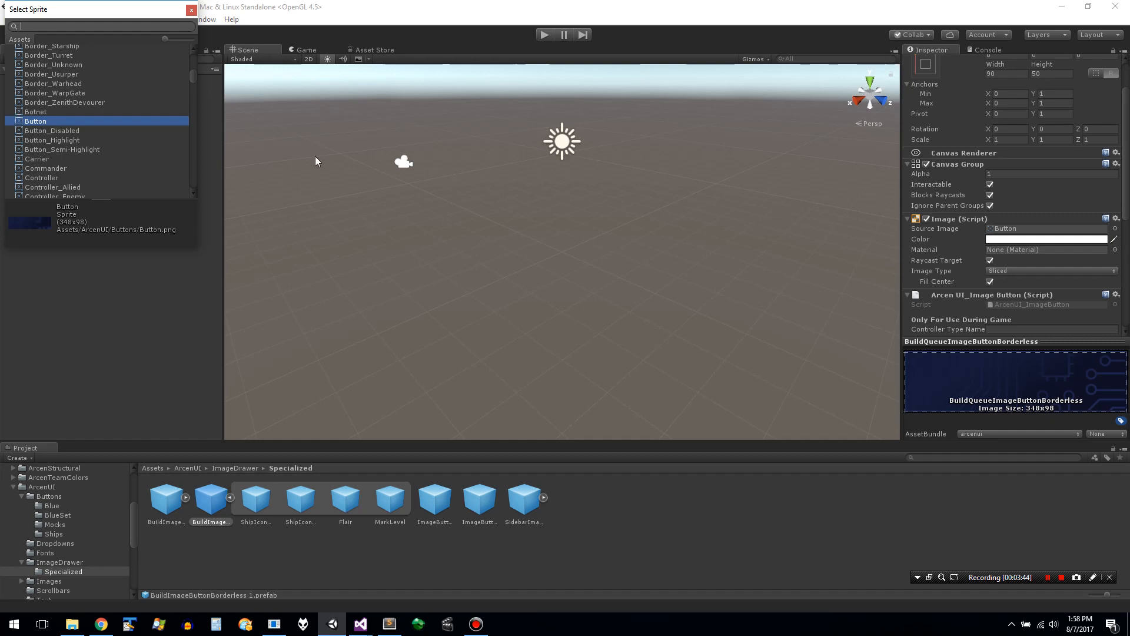
{"action": "left_click", "coordinate": [75, 131]}
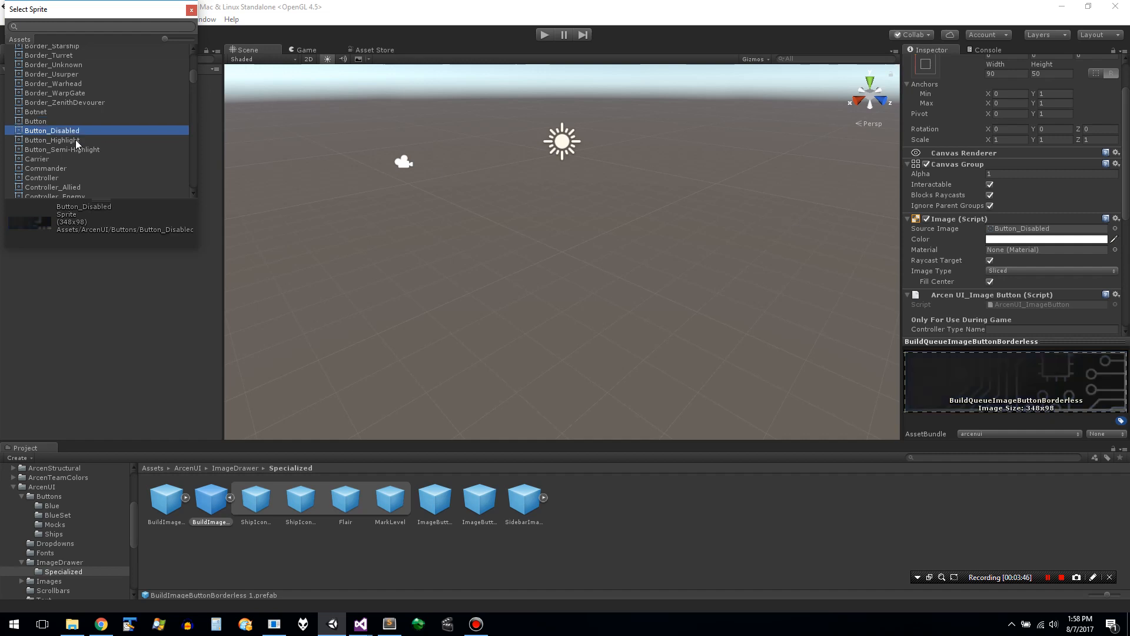
{"action": "left_click", "coordinate": [75, 139]}
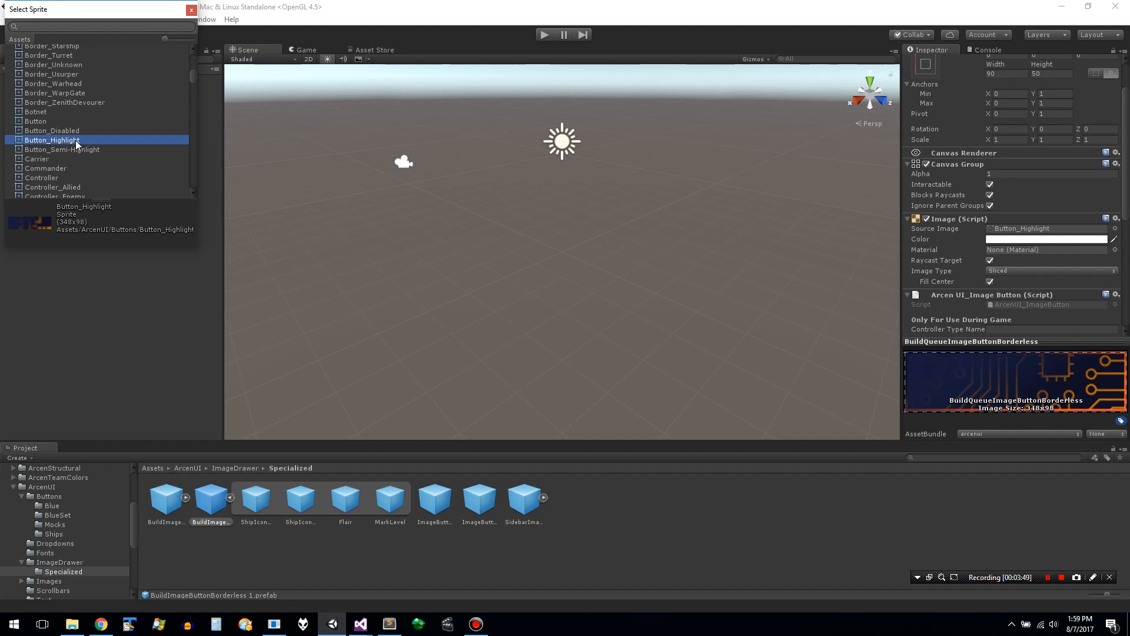
{"action": "left_click", "coordinate": [80, 155]}
{"action": "left_click", "coordinate": [87, 150]}
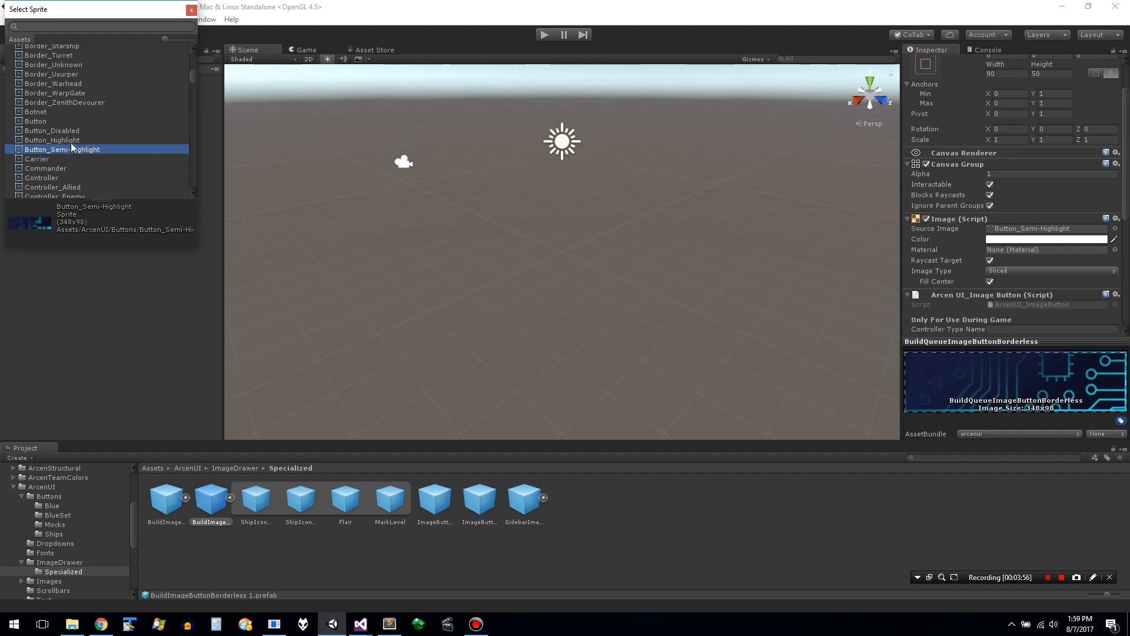
{"action": "left_click", "coordinate": [71, 142]}
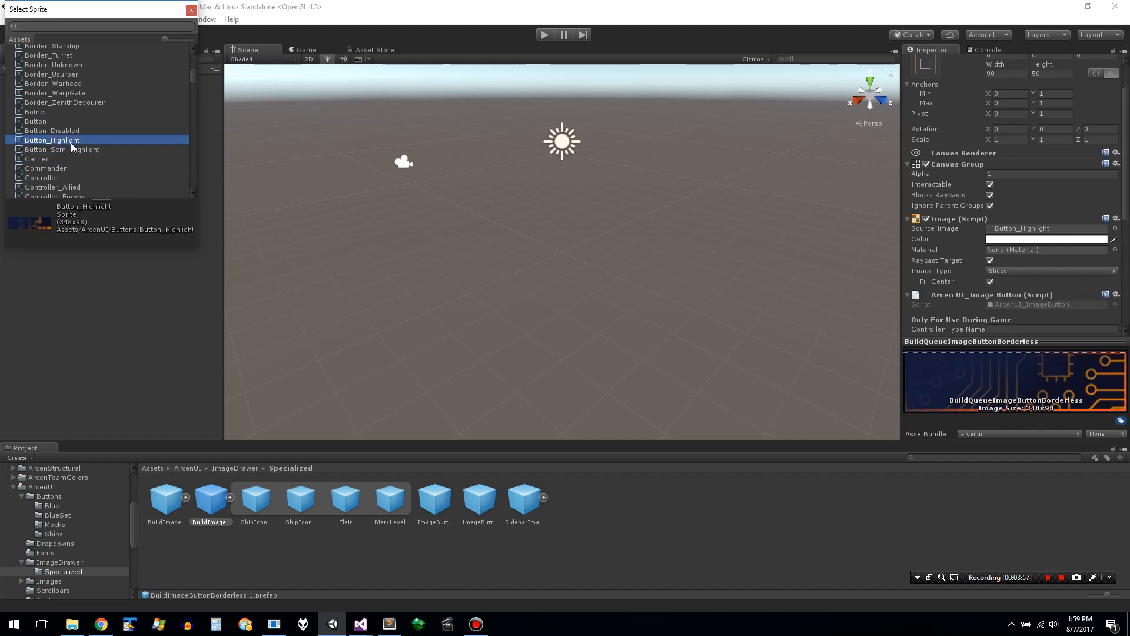
{"action": "left_click", "coordinate": [46, 123]}
- Set the color of the duplicated prefab's Image component to red, hex DD1515
{"action": "left_click", "coordinate": [1023, 241]}
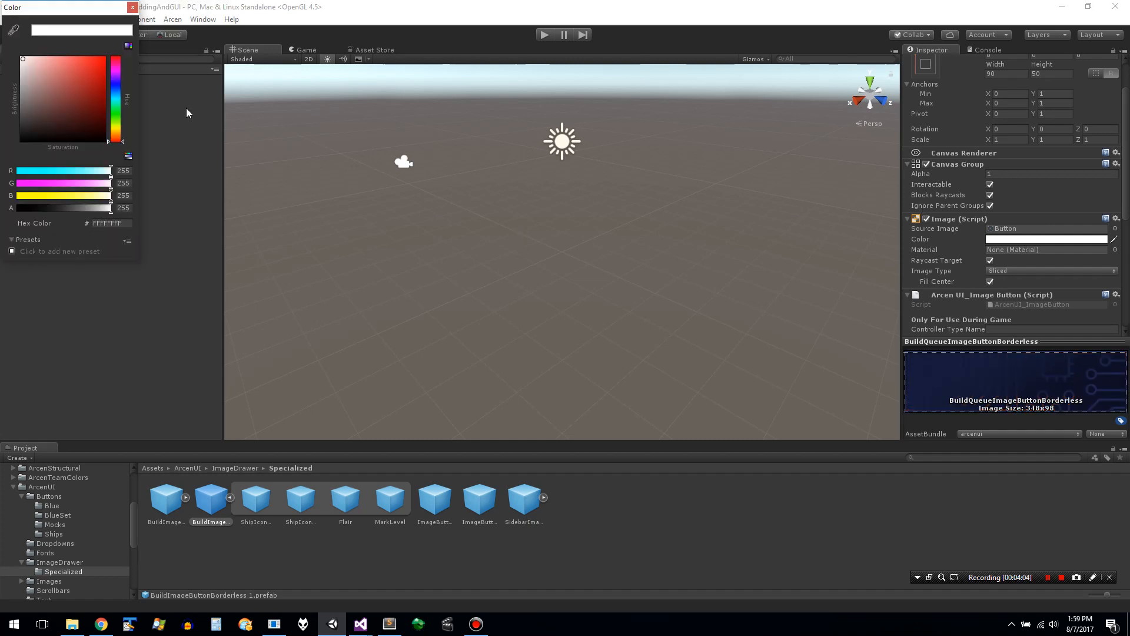
{"action": "left_click", "coordinate": [94, 81]}
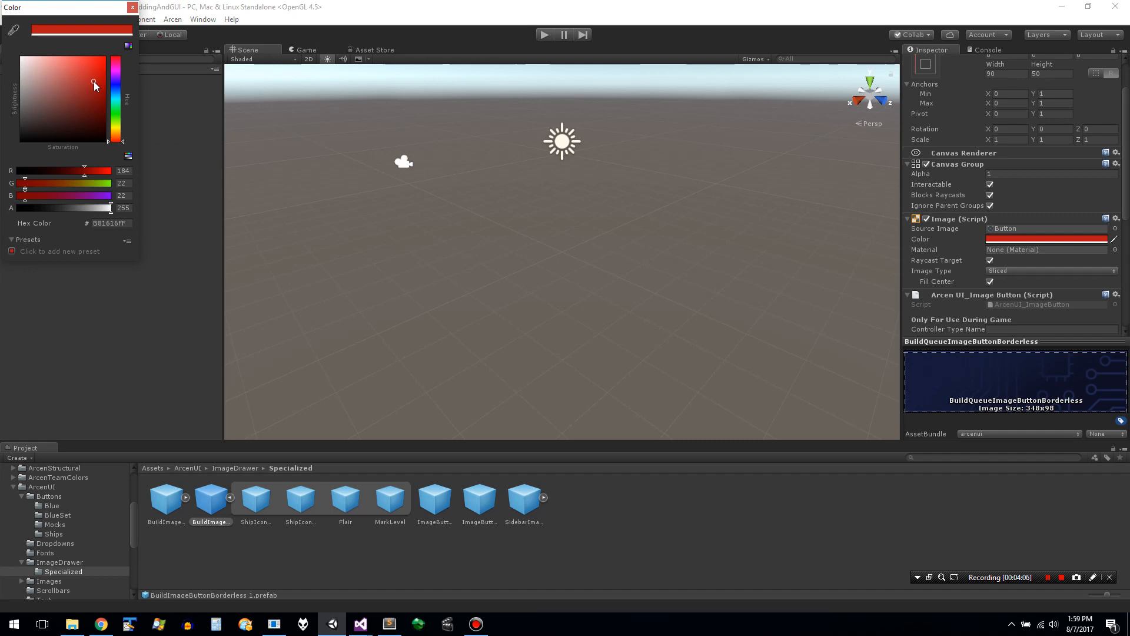
{"action": "left_click", "coordinate": [73, 87]}
{"action": "left_click", "coordinate": [95, 70]}
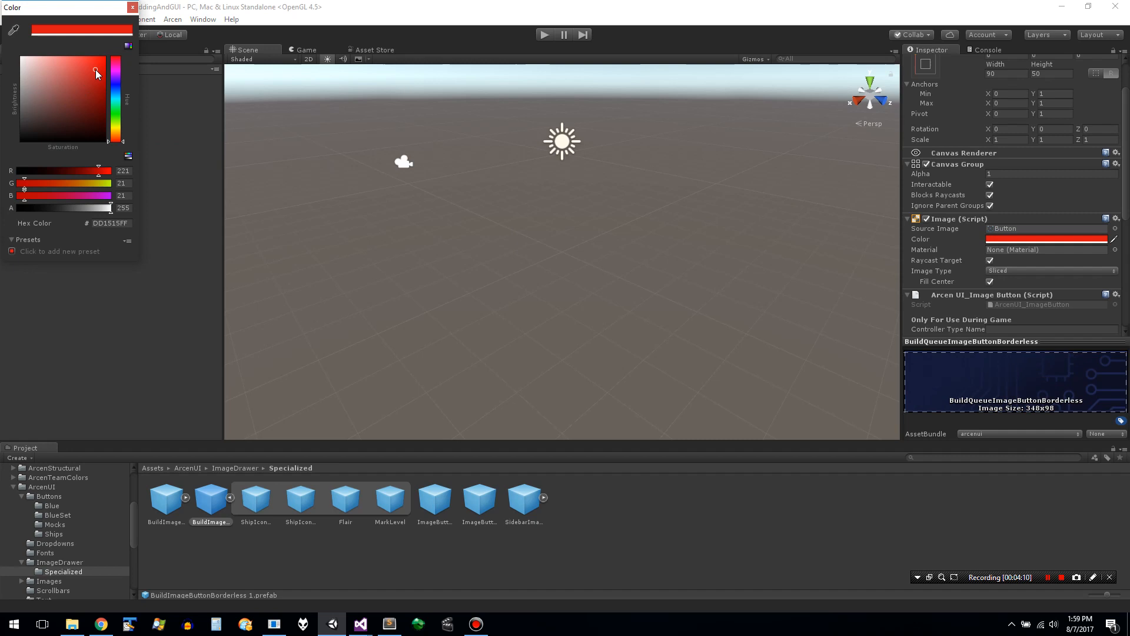
- Switch the color picker to its hue and brightness view and set the Image component's color to orange-red, hex E13016
{"action": "left_click", "coordinate": [128, 47]}
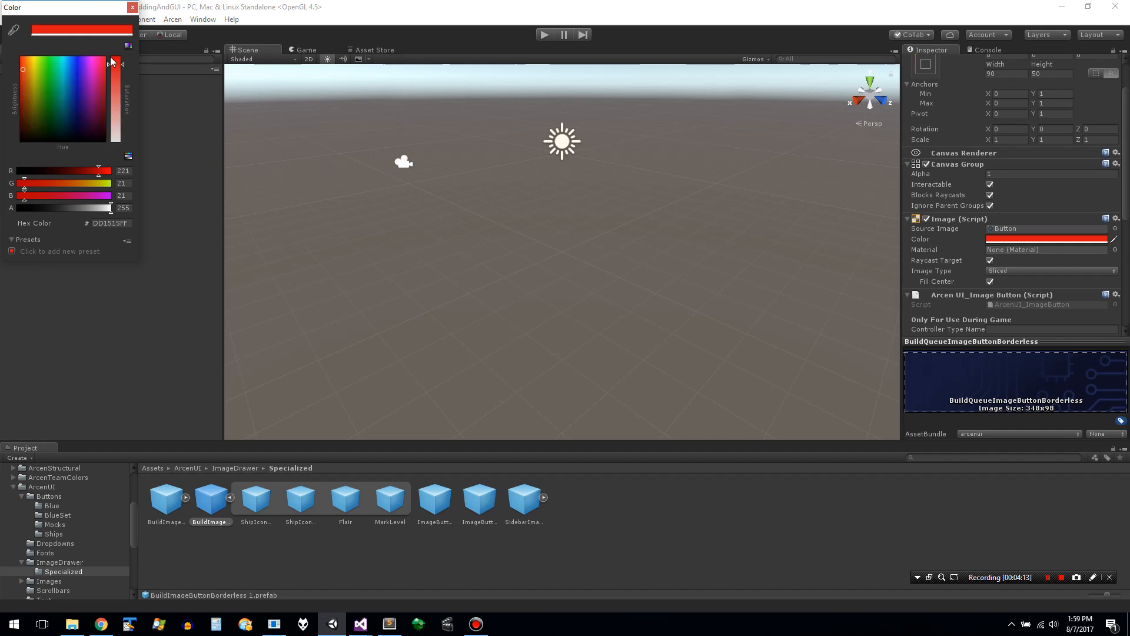
{"action": "left_click", "coordinate": [129, 47]}
{"action": "left_click", "coordinate": [128, 47]}
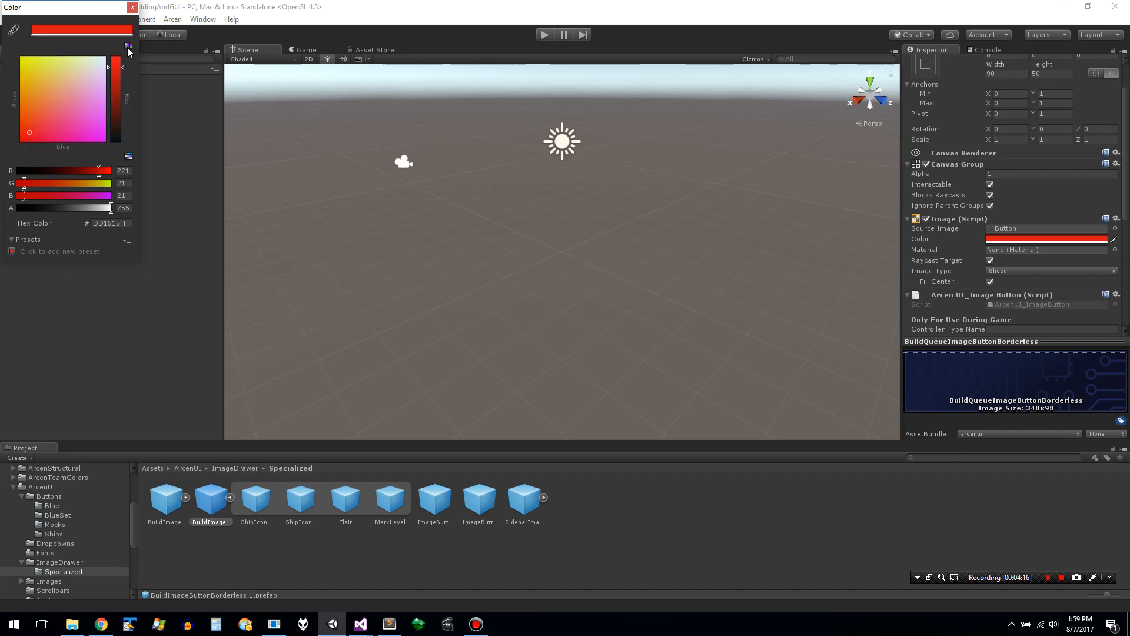
{"action": "left_click", "coordinate": [128, 47]}
{"action": "left_click", "coordinate": [129, 47]}
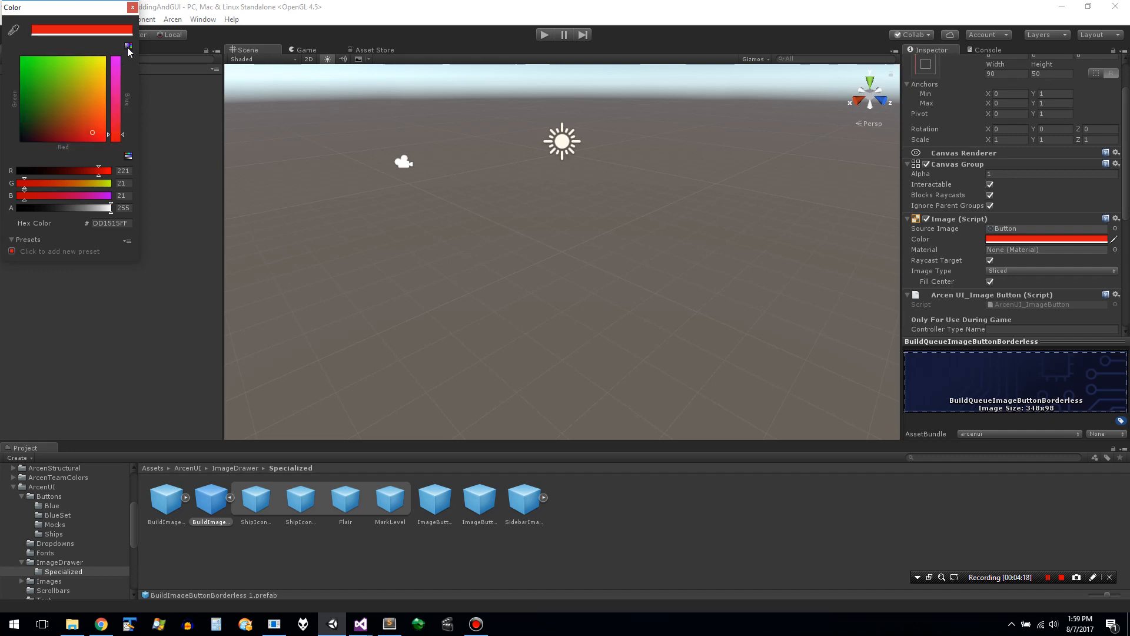
{"action": "left_click", "coordinate": [128, 47]}
{"action": "left_click", "coordinate": [129, 47]}
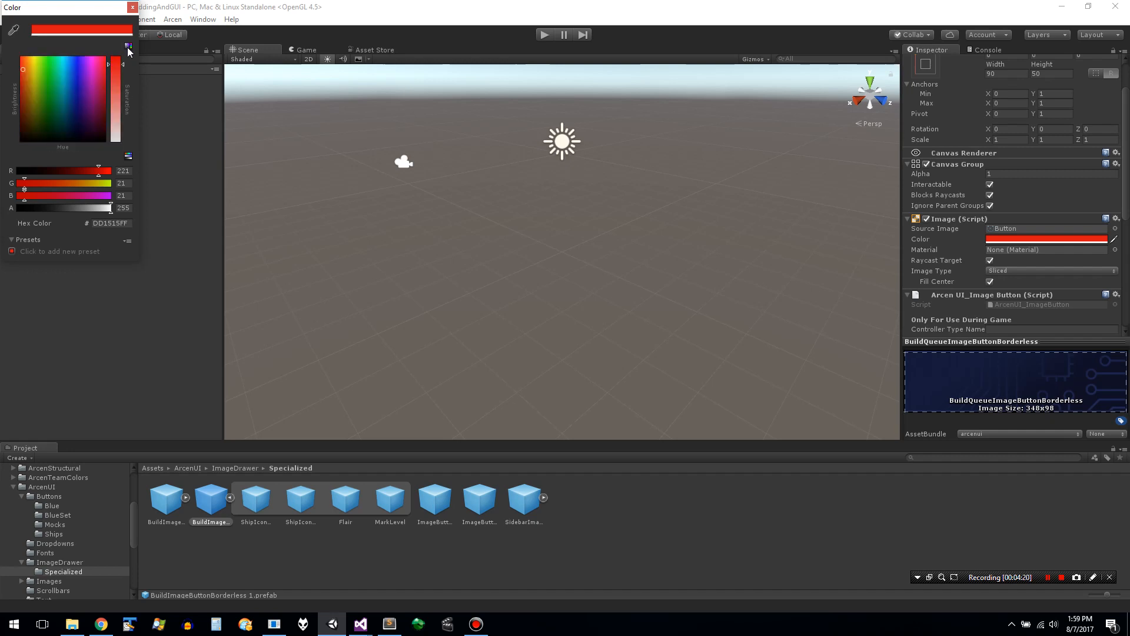
{"action": "left_click", "coordinate": [75, 70]}
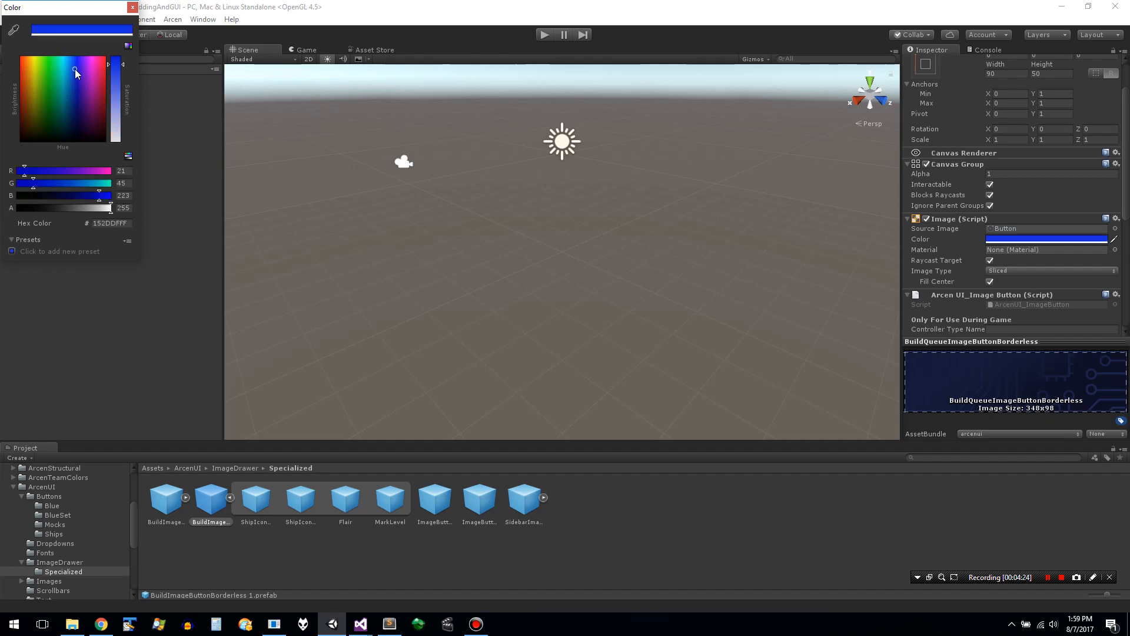
{"action": "left_click", "coordinate": [25, 68]}
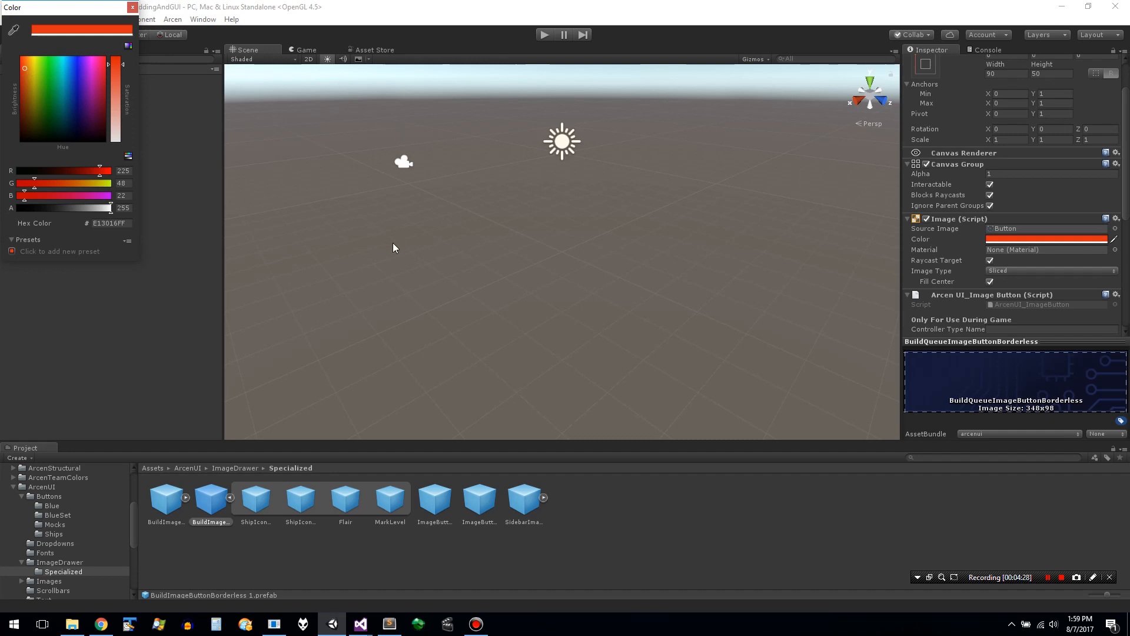
{"action": "key", "text": "ctrl+s"}
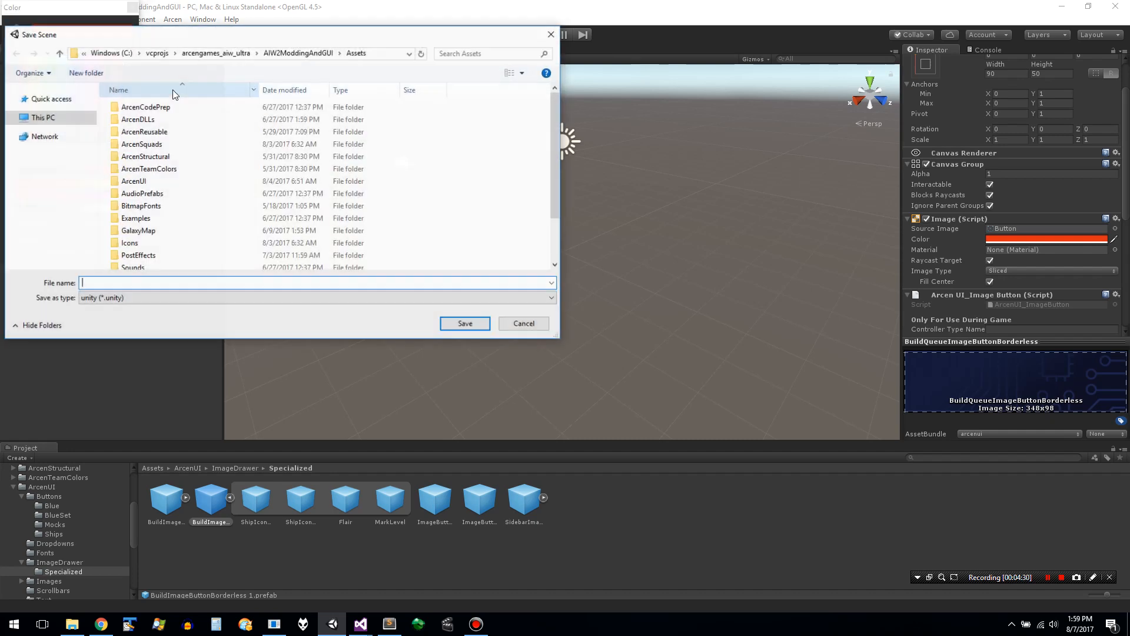
{"action": "left_click", "coordinate": [518, 323]}
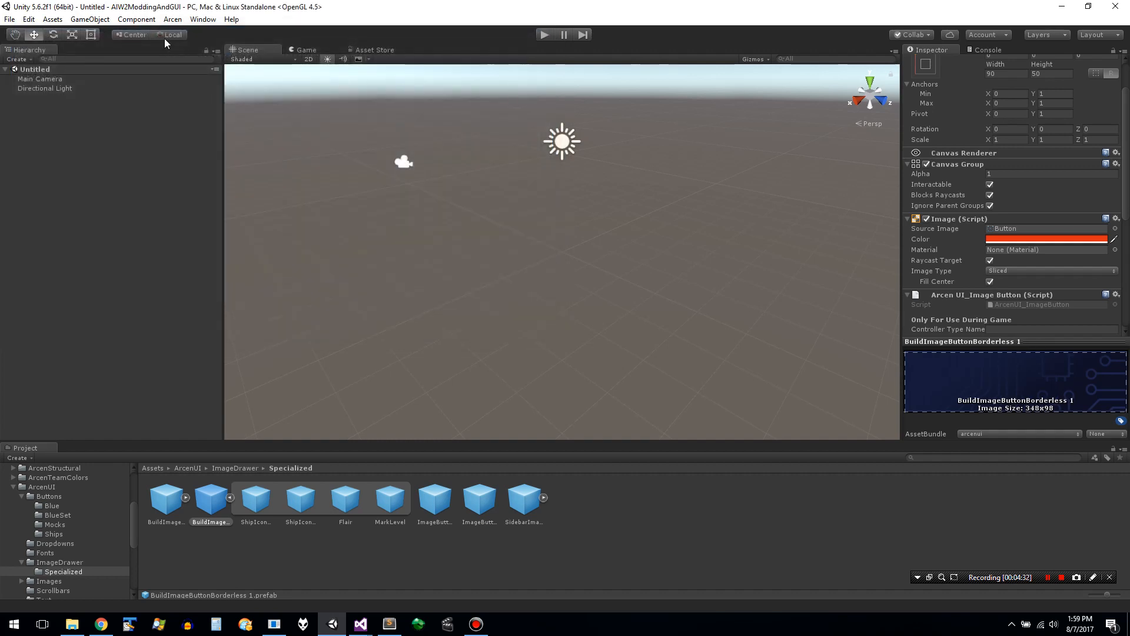
{"action": "left_click", "coordinate": [1015, 260]}
{"action": "left_click", "coordinate": [298, 52]}
{"action": "left_click", "coordinate": [258, 51]}
{"action": "left_click", "coordinate": [1115, 250]}
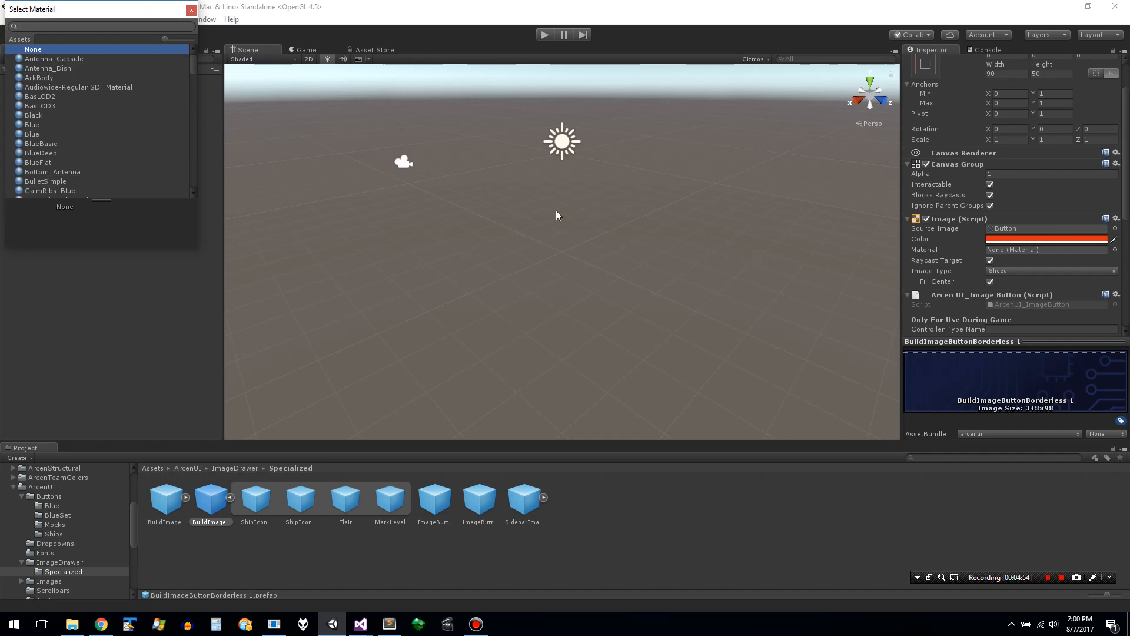
{"action": "left_click", "coordinate": [191, 11]}
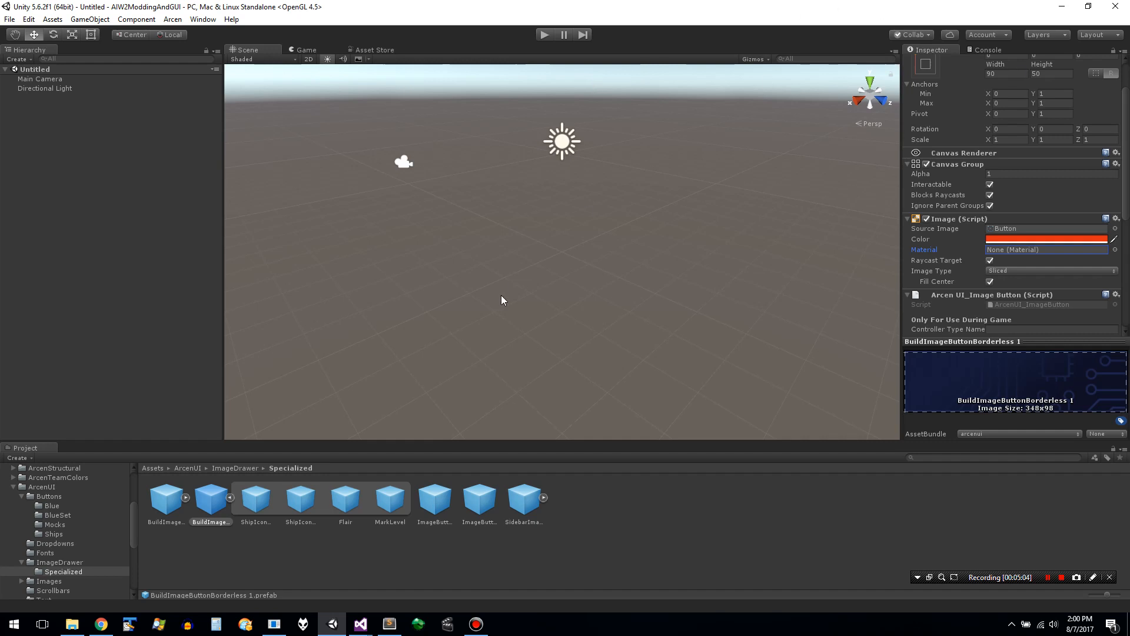
{"action": "left_click", "coordinate": [35, 78]}
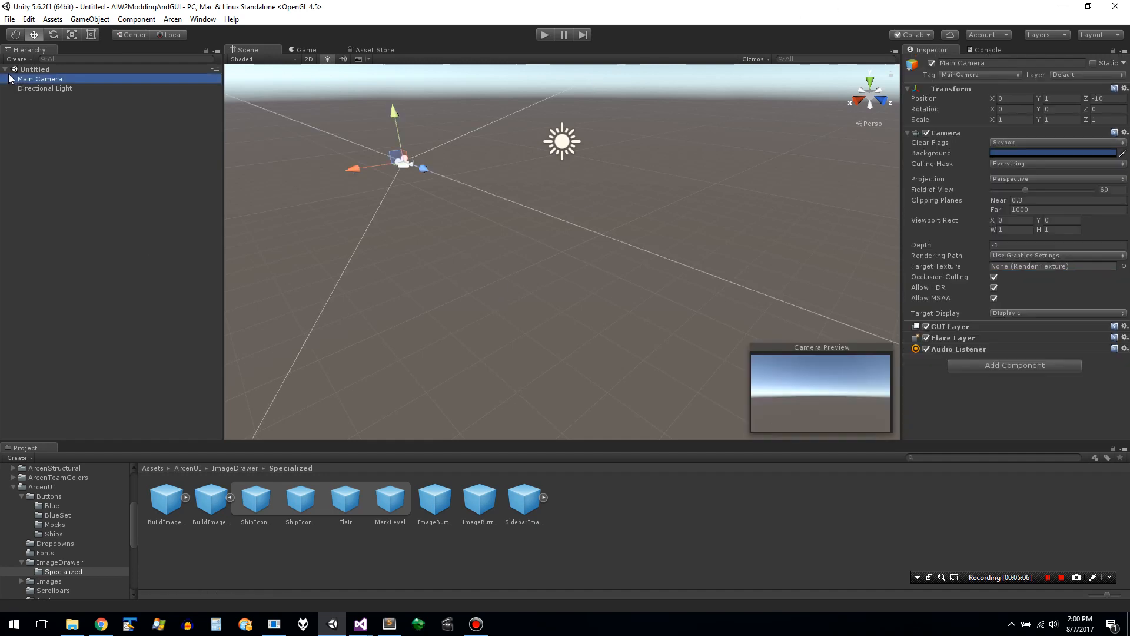
{"action": "left_click", "coordinate": [6, 69]}
{"action": "left_click", "coordinate": [6, 70]}
- Examine the Ship and SceneData folders under Examples, including the _UnitScales prefab and CheckerdARK texture, and collapse the Assets tree
{"action": "left_click_drag", "start_coordinate": [134, 524], "coordinate": [136, 575]}
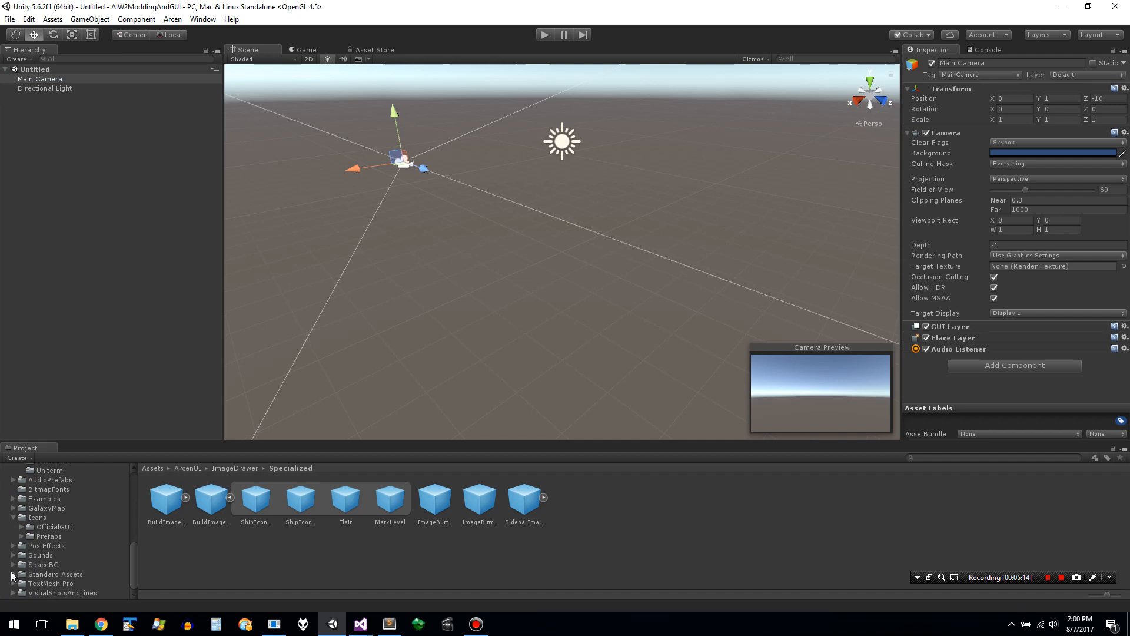
{"action": "left_click", "coordinate": [13, 499]}
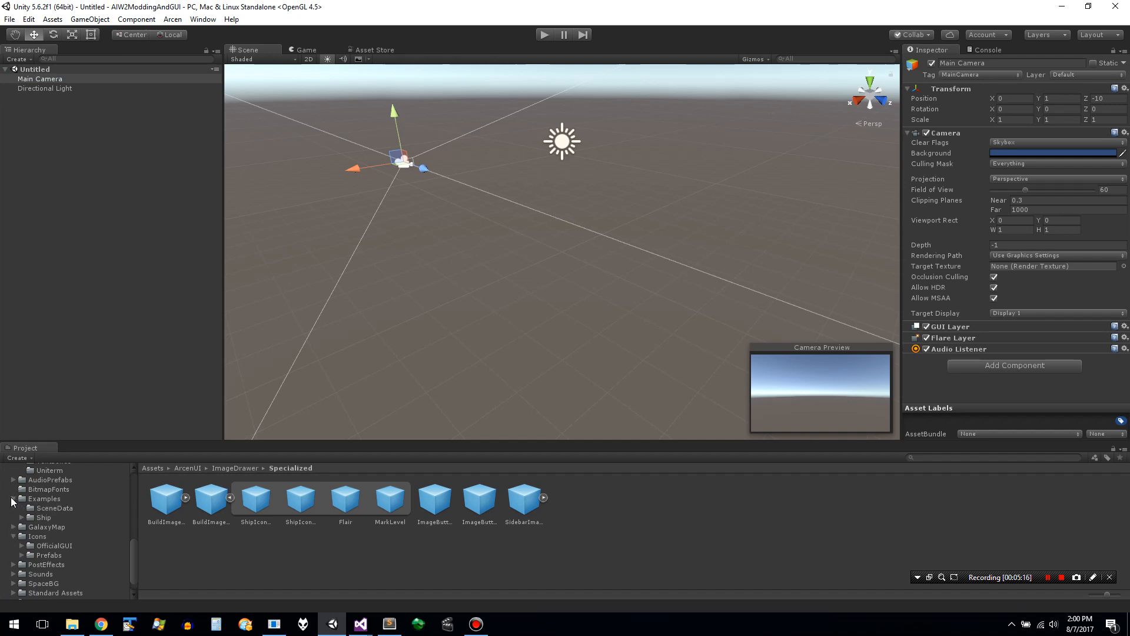
{"action": "left_click", "coordinate": [26, 518]}
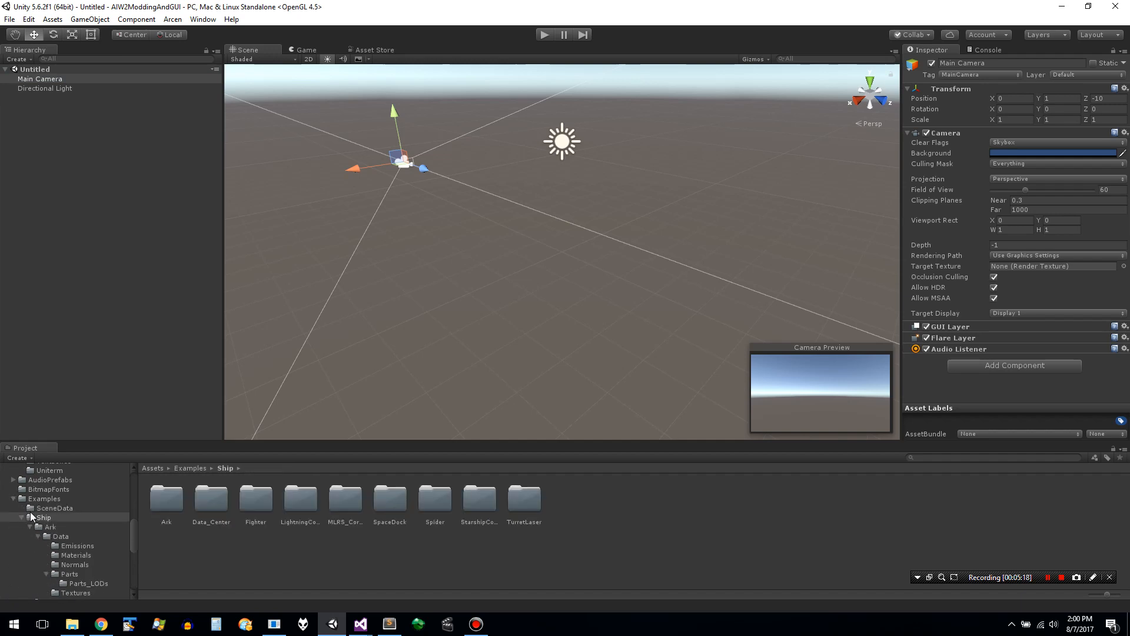
{"action": "left_click", "coordinate": [36, 510]}
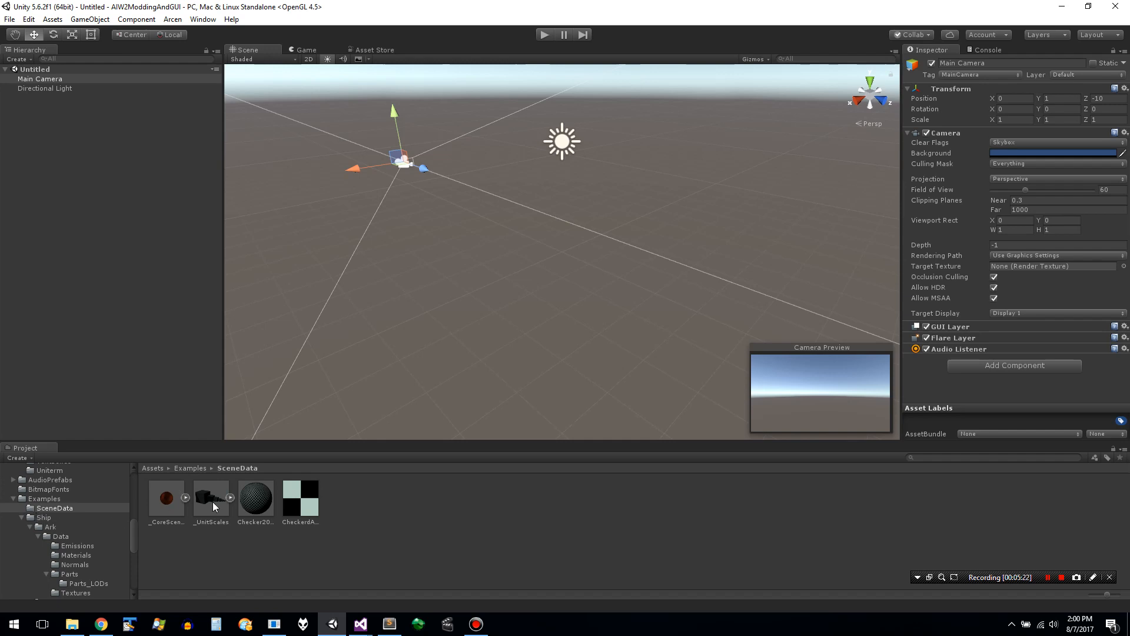
{"action": "left_click", "coordinate": [47, 517]}
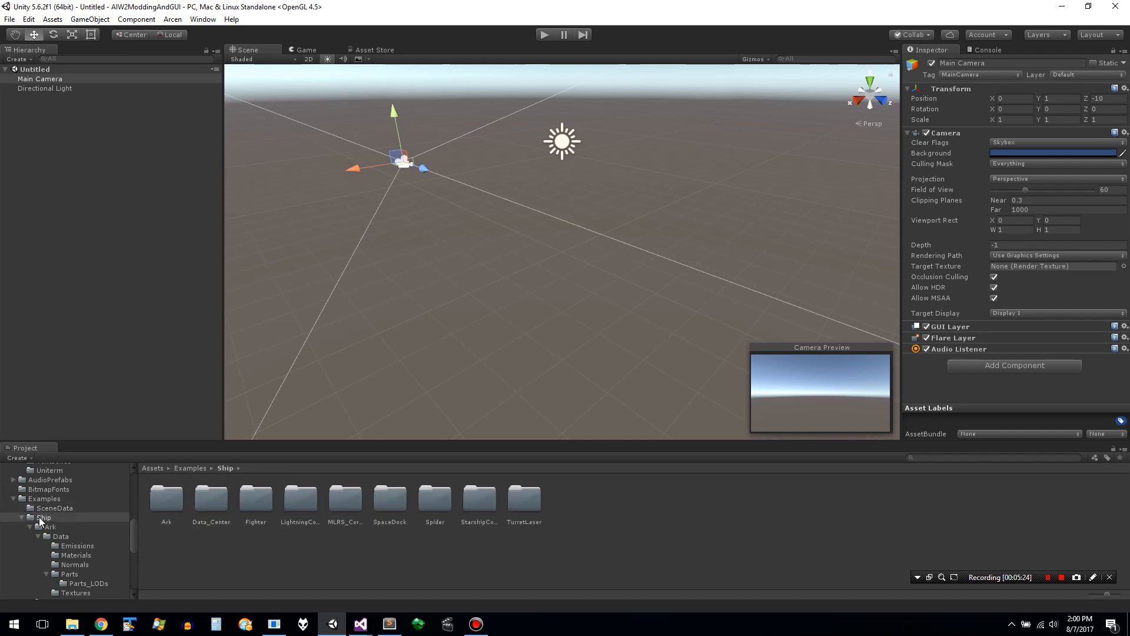
{"action": "left_click", "coordinate": [23, 517]}
{"action": "left_click", "coordinate": [47, 507]}
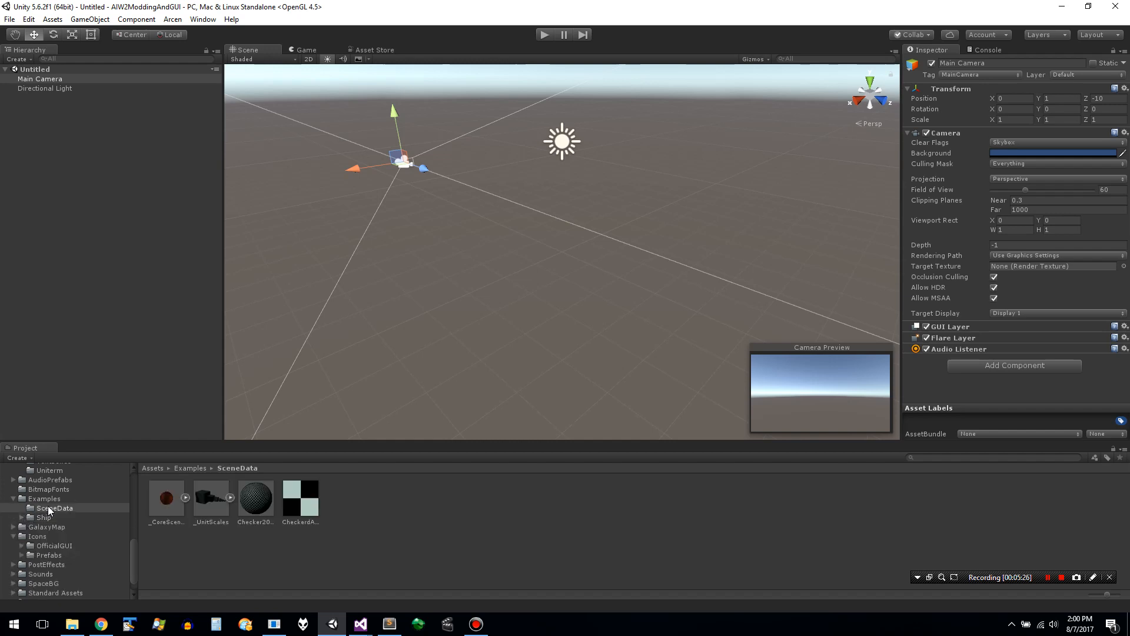
{"action": "left_click", "coordinate": [217, 500]}
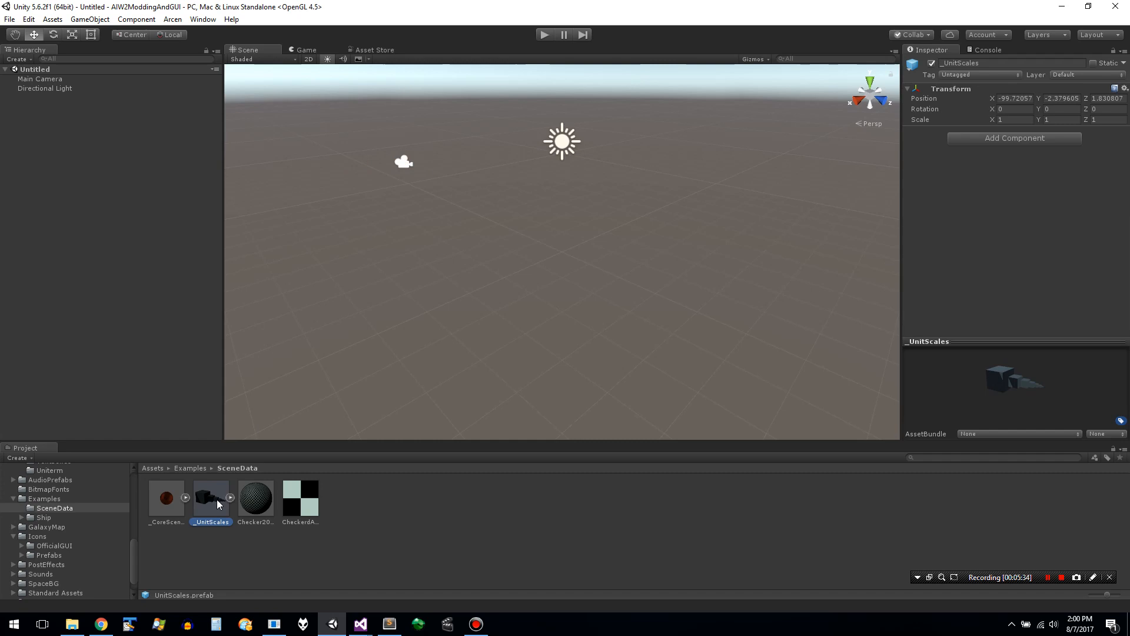
{"action": "left_click", "coordinate": [263, 505]}
{"action": "left_click", "coordinate": [295, 507]}
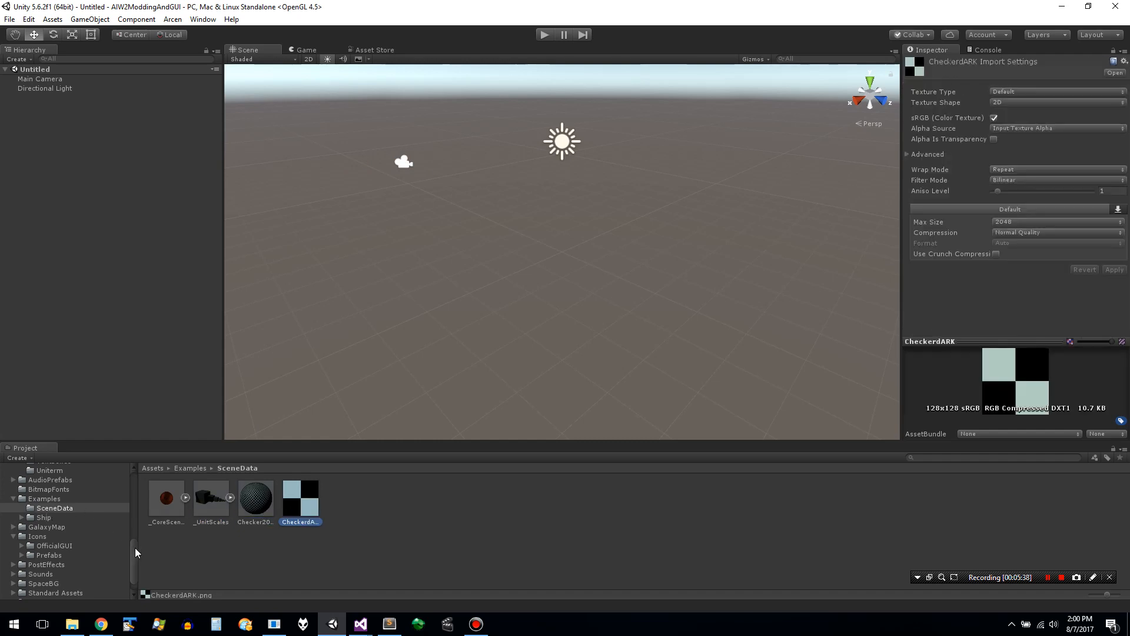
{"action": "left_click_drag", "start_coordinate": [135, 548], "coordinate": [136, 480]}
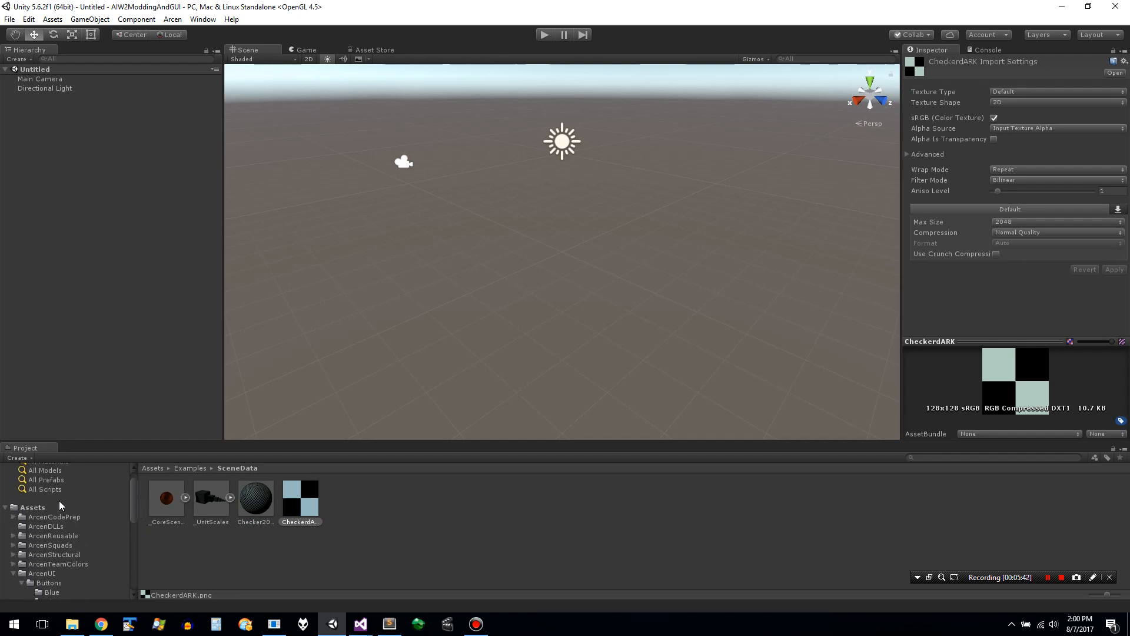
{"action": "left_click", "coordinate": [6, 507]}
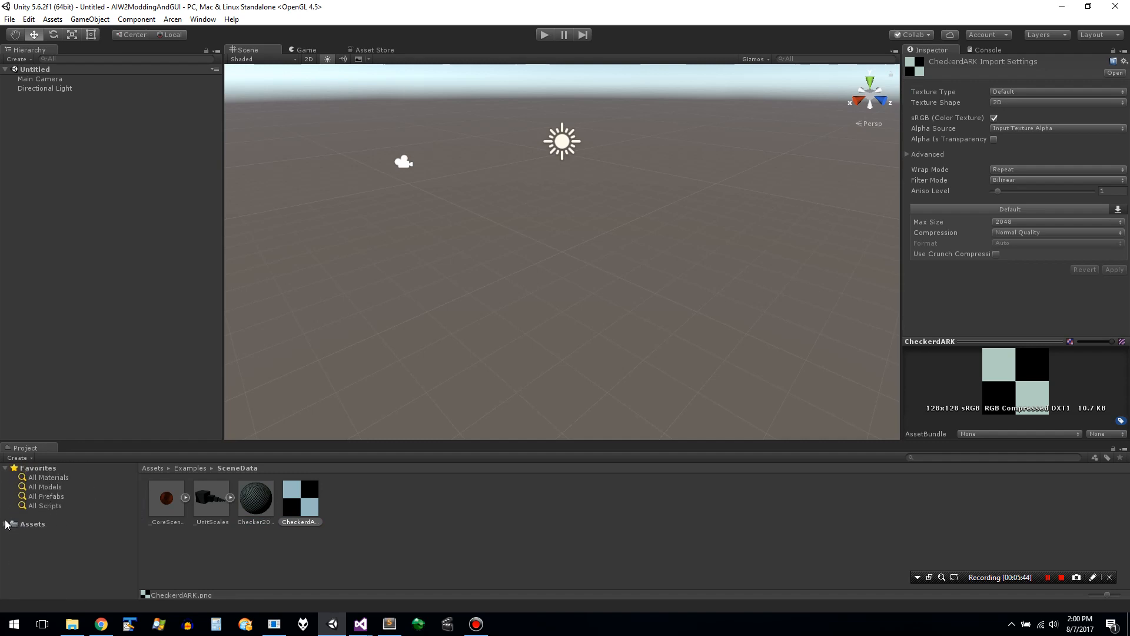
- Expand the Assets tree, select the ArcenUI folder and reveal it in File Explorer
{"action": "left_click", "coordinate": [6, 523]}
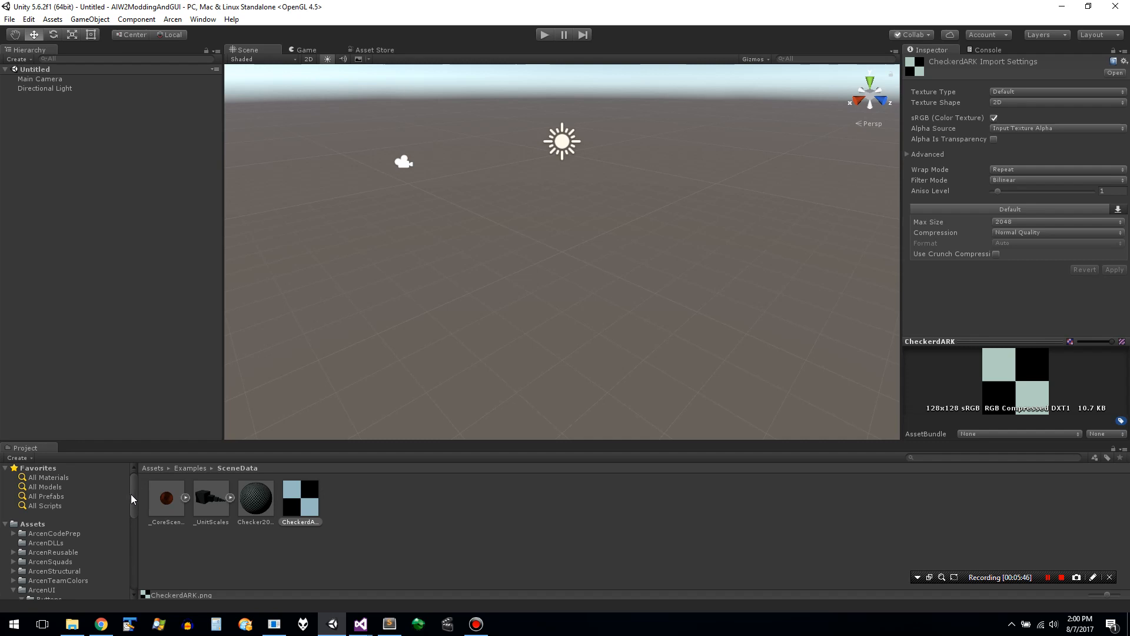
{"action": "mouse_move", "coordinate": [131, 494]}
{"action": "left_mouse_down"}
{"action": "mouse_move", "coordinate": [136, 544]}
{"action": "mouse_move", "coordinate": [133, 514]}
{"action": "left_mouse_up"}
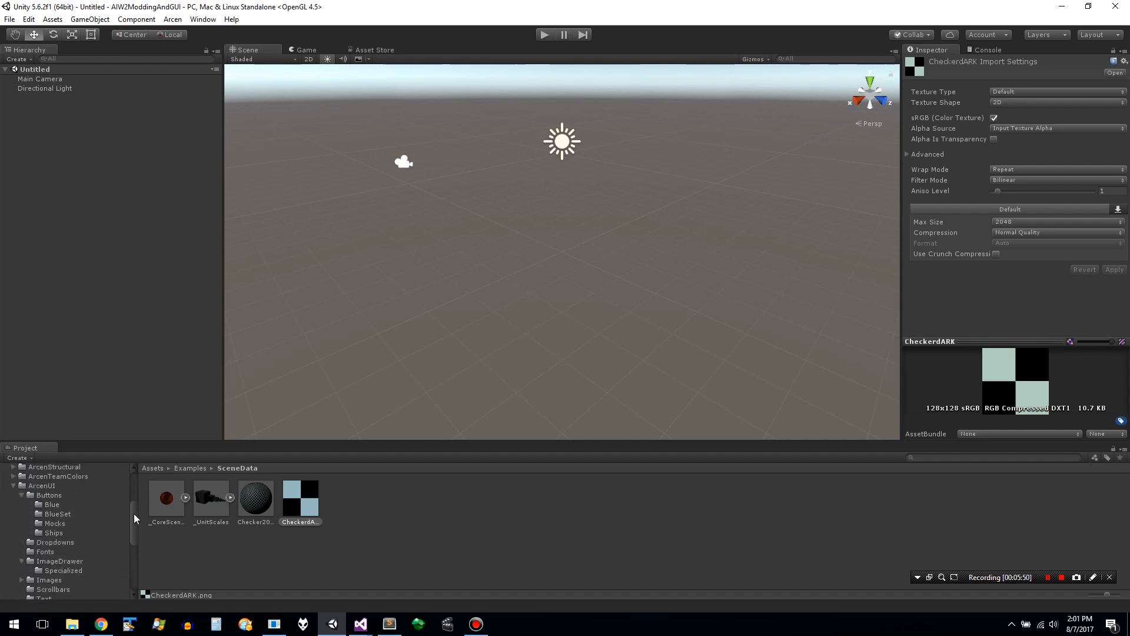
{"action": "left_click", "coordinate": [40, 531]}
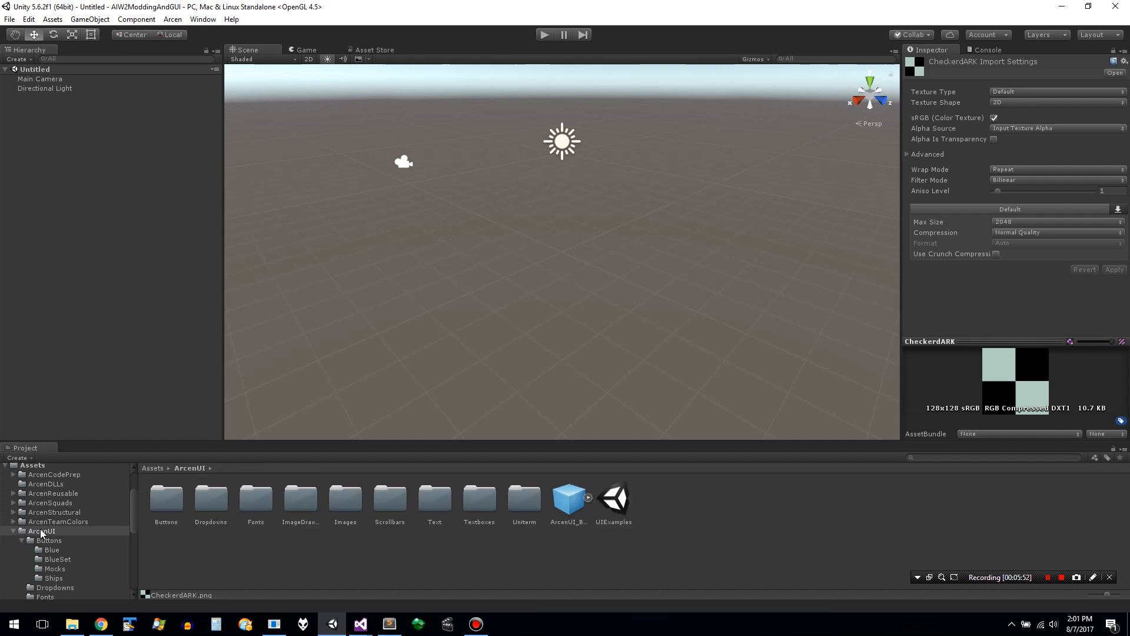
{"action": "right_click", "coordinate": [40, 530]}
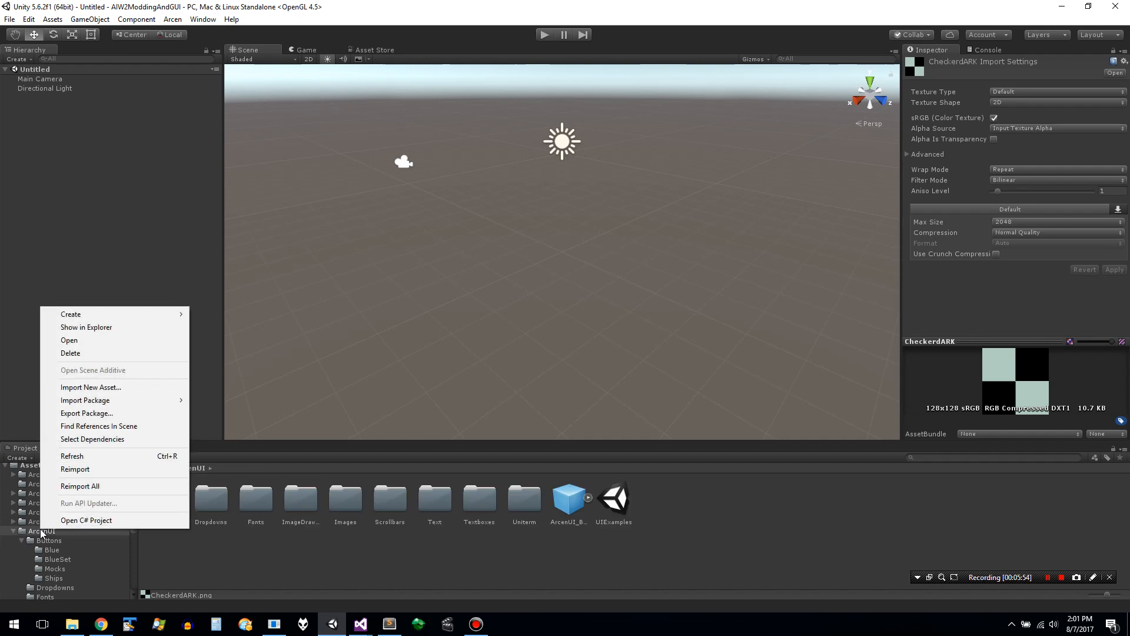
{"action": "left_click", "coordinate": [126, 329]}
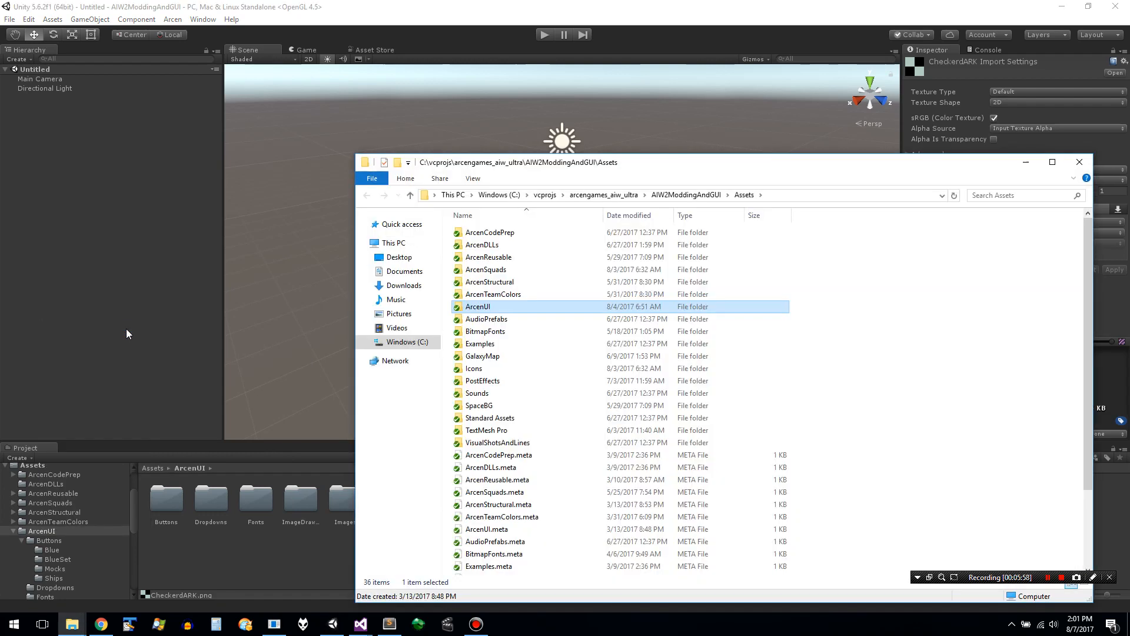
- Examine the files and folders in Assets, the AIW2ModdingAndGUI project folder and the ArcenCodePrep folder
{"action": "left_click", "coordinate": [623, 547]}
{"action": "key", "text": "Down"}
{"action": "key", "text": "Down"}
{"action": "key", "text": "Down"}
{"action": "key", "text": "Down"}
{"action": "key", "text": "Down"}
{"action": "key", "text": "Down"}
{"action": "key", "text": "Down"}
{"action": "key", "text": "Down"}
{"action": "key", "text": "Down"}
{"action": "key", "text": "Down"}
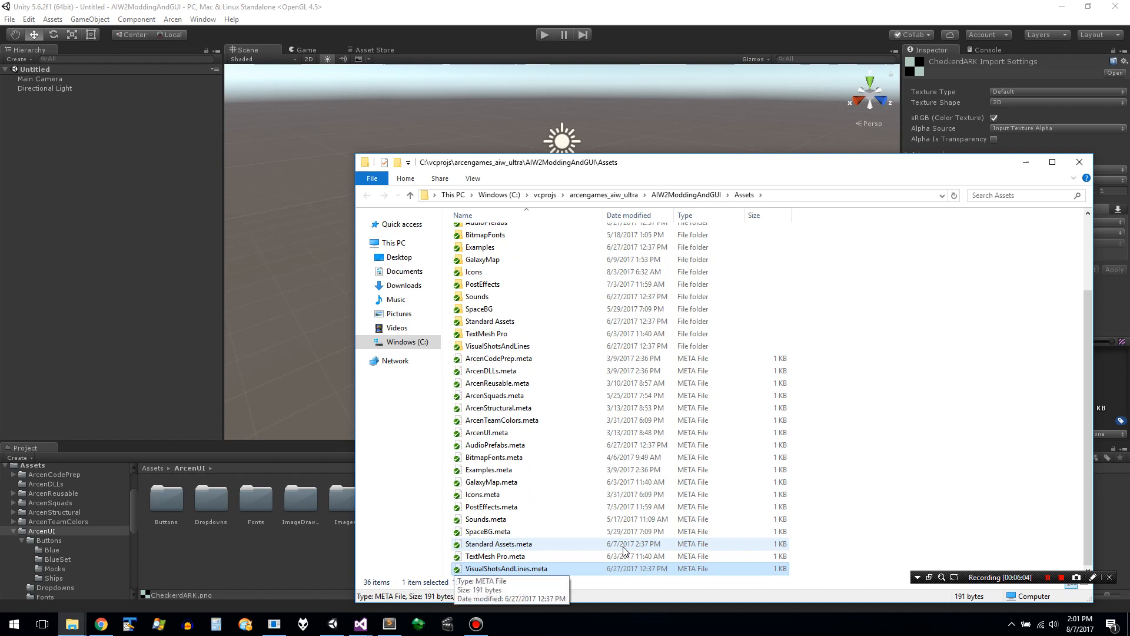
{"action": "left_click", "coordinate": [622, 346]}
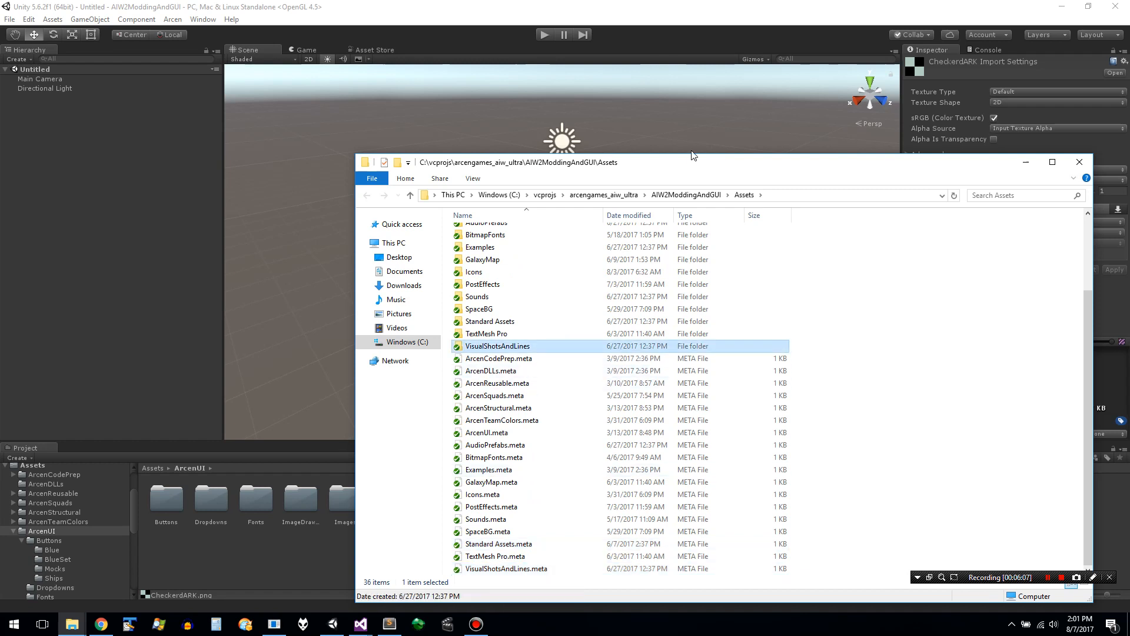
{"action": "left_click", "coordinate": [698, 195]}
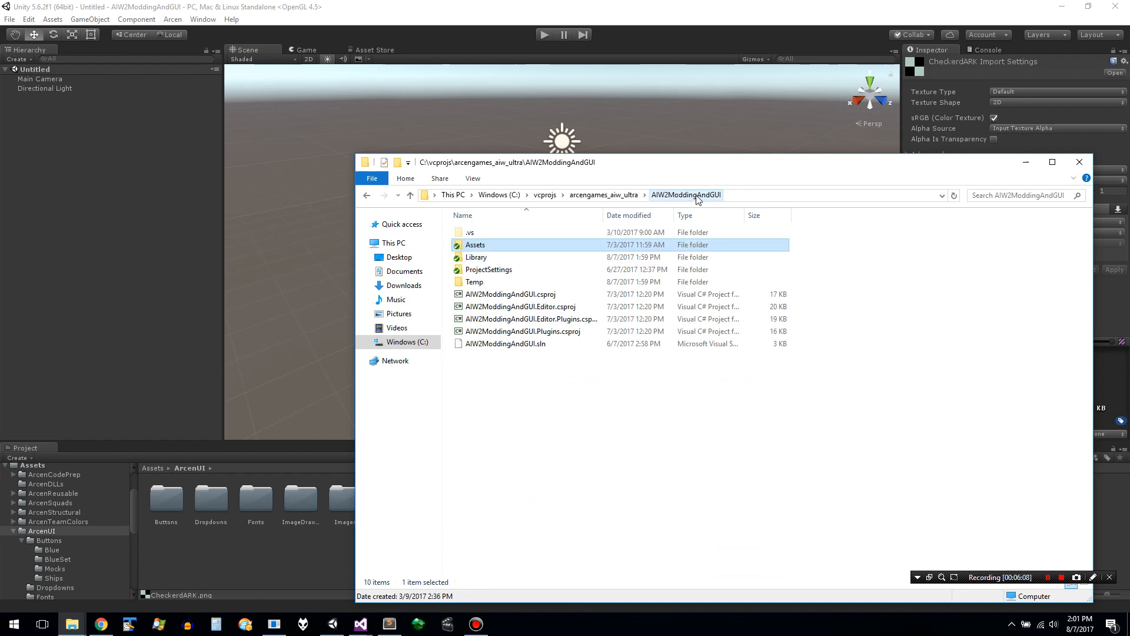
{"action": "double_click", "coordinate": [536, 248]}
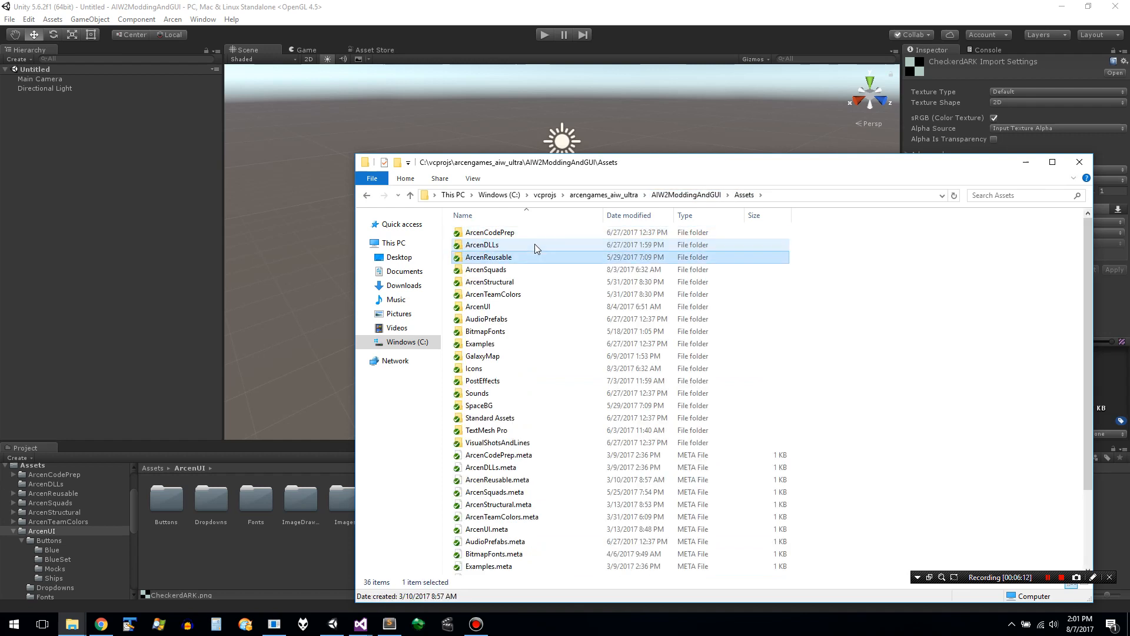
{"action": "key", "text": "Return"}
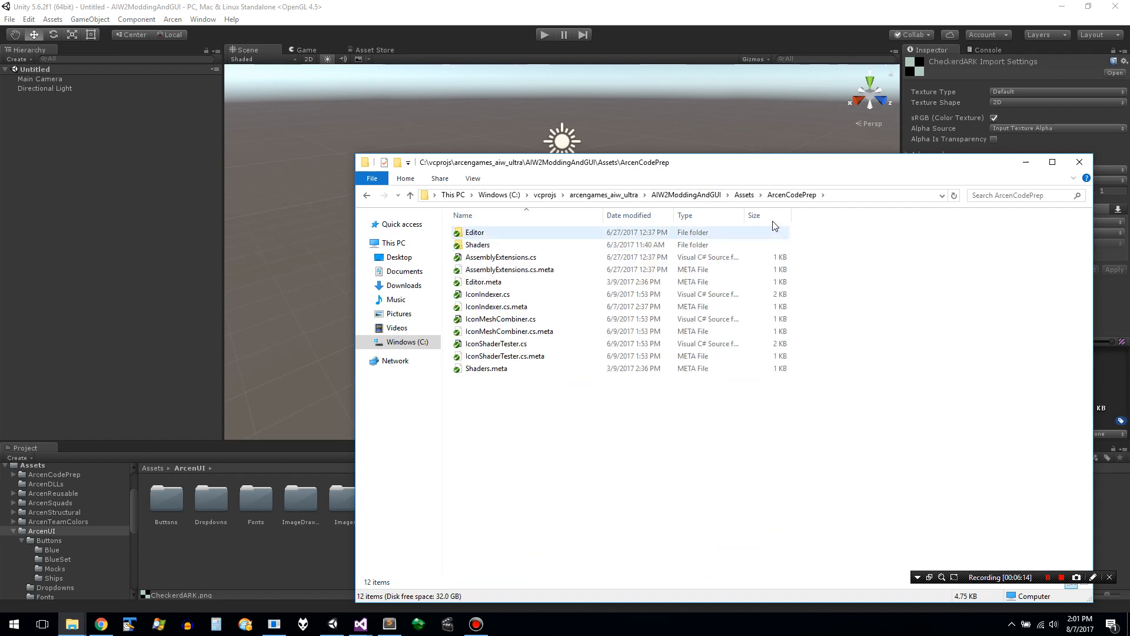
- Return to the Assets folder, go into Examples and open ExampleScene.unity in Unity
{"action": "left_click", "coordinate": [744, 195]}
{"action": "key", "text": "Down"}
{"action": "key", "text": "Down"}
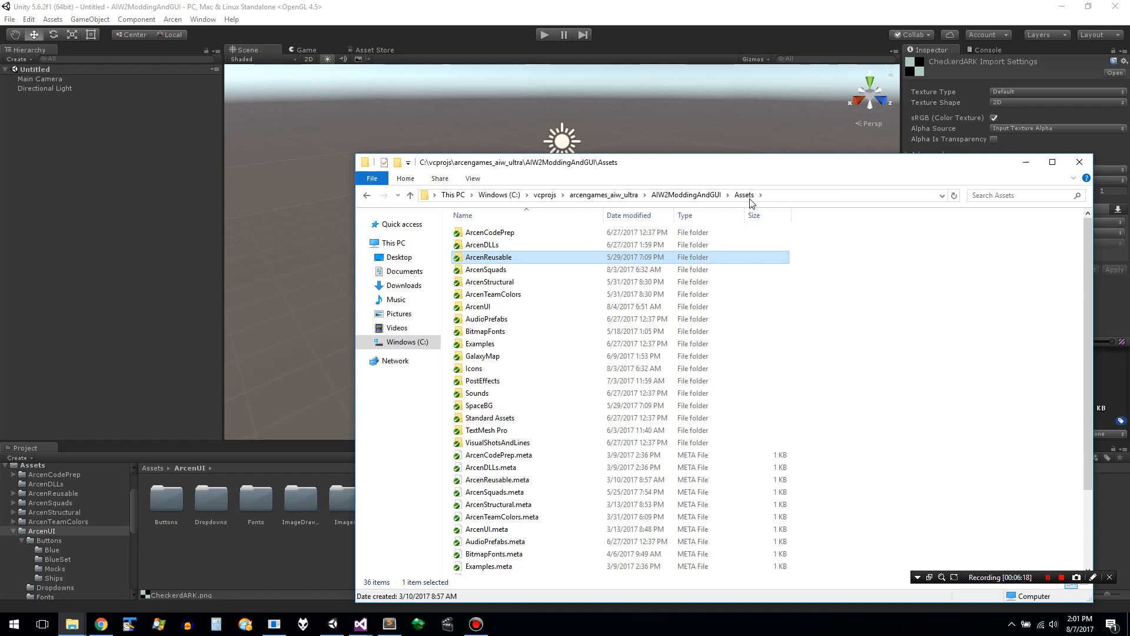
{"action": "key", "text": "Down"}
{"action": "key", "text": "Down"}
{"action": "key", "text": "Down"}
{"action": "key", "text": "Down"}
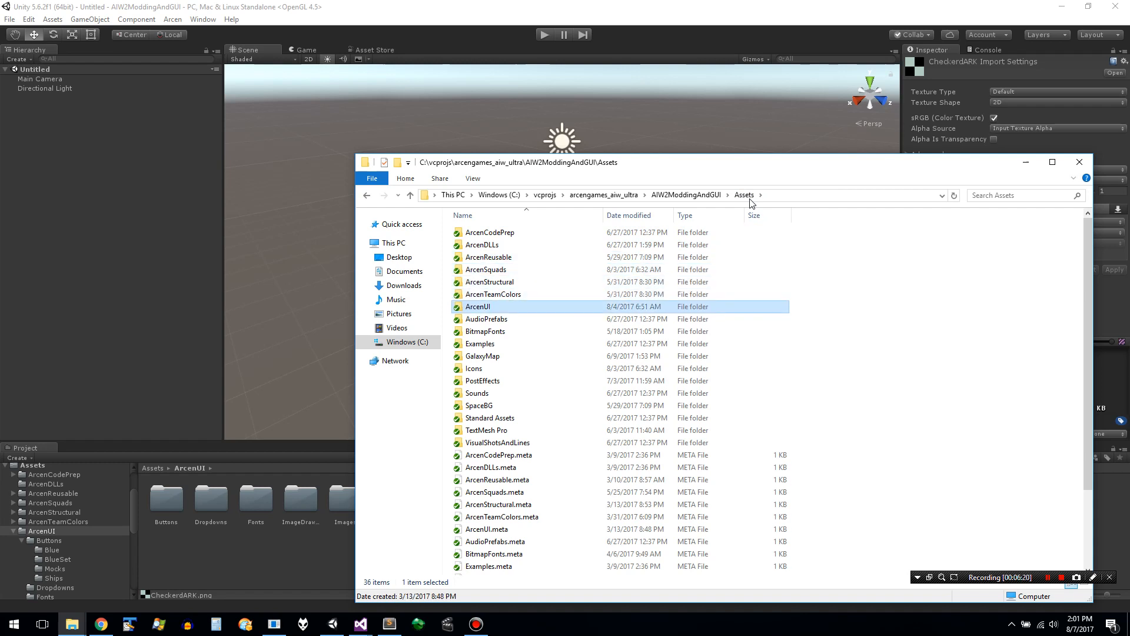
{"action": "key", "text": "Down"}
{"action": "key", "text": "Down"}
{"action": "key", "text": "Down"}
{"action": "key", "text": "Return"}
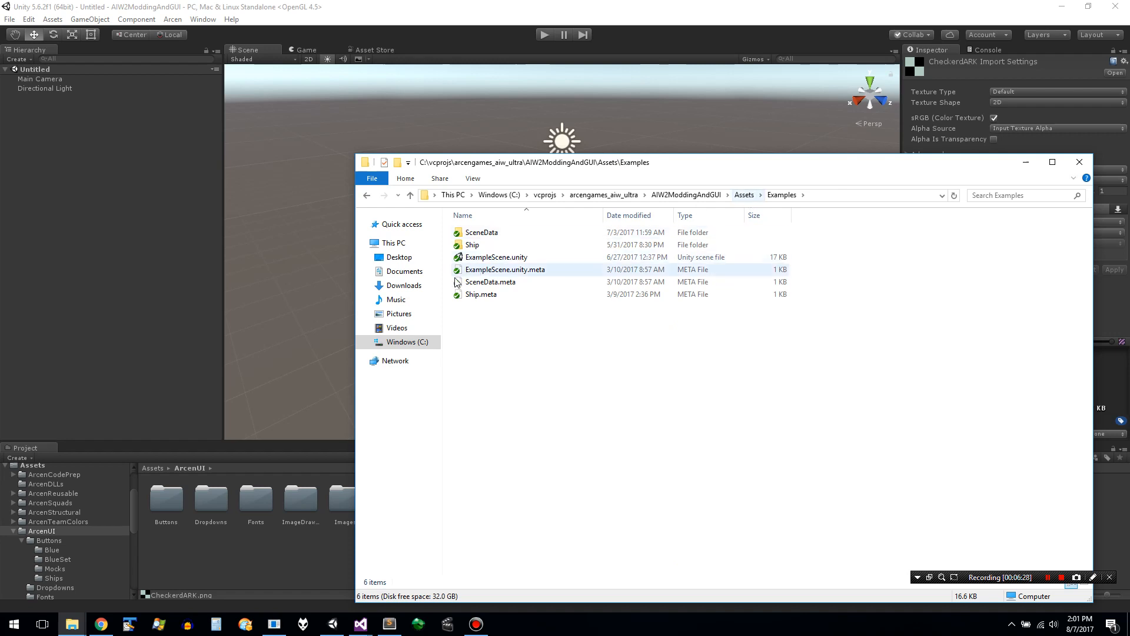
{"action": "left_click", "coordinate": [494, 259]}
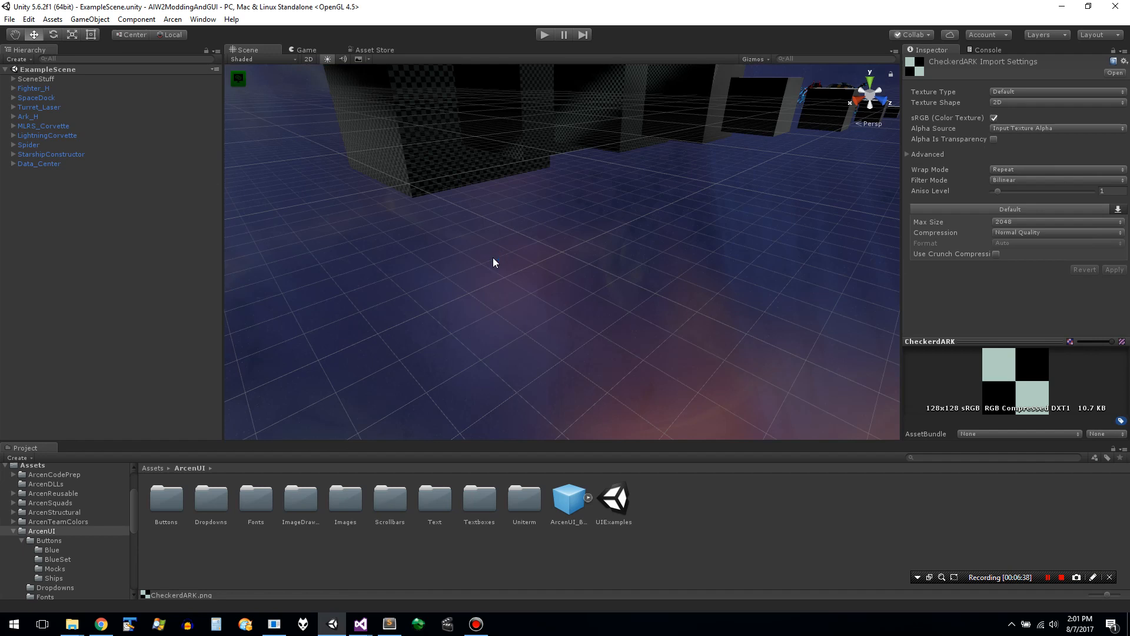
- Examine the example scene in the Game and Scene views, including the _CoreSceneStuff and SpaceBG objects
{"action": "left_click", "coordinate": [304, 49]}
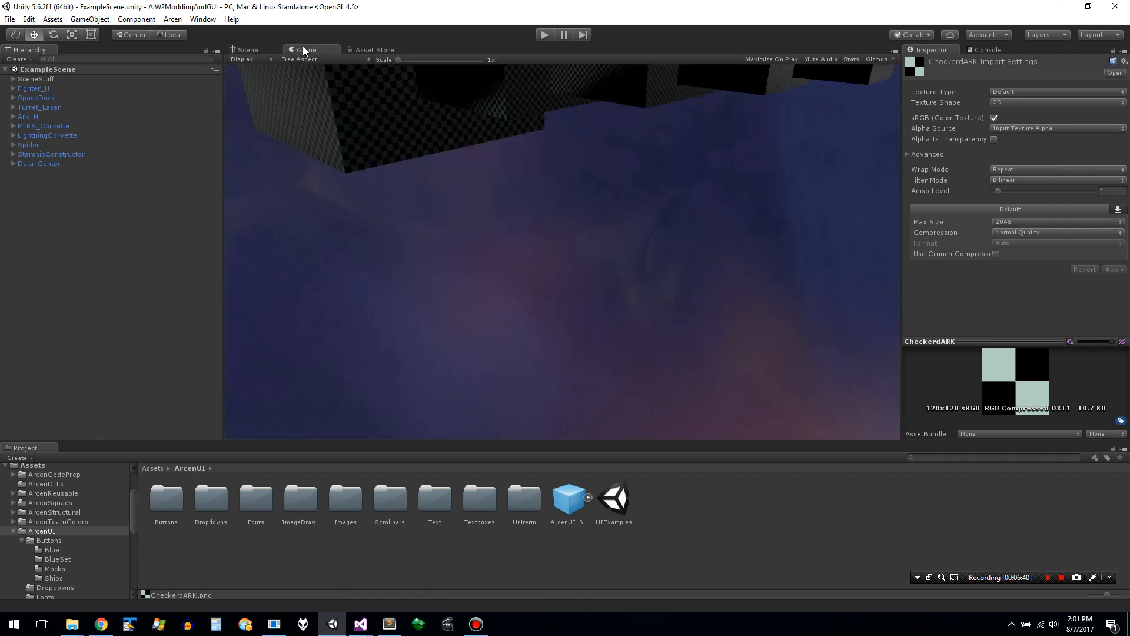
{"action": "left_click", "coordinate": [269, 52]}
{"action": "left_click_drag", "start_coordinate": [430, 237], "coordinate": [511, 211]}
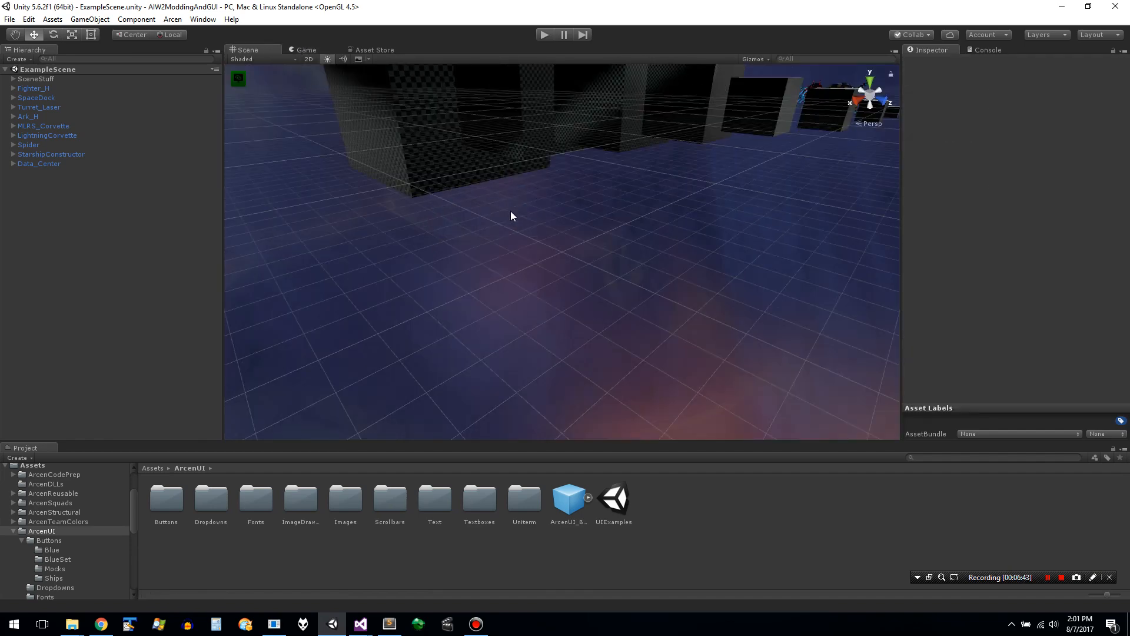
{"action": "left_click", "coordinate": [511, 212]}
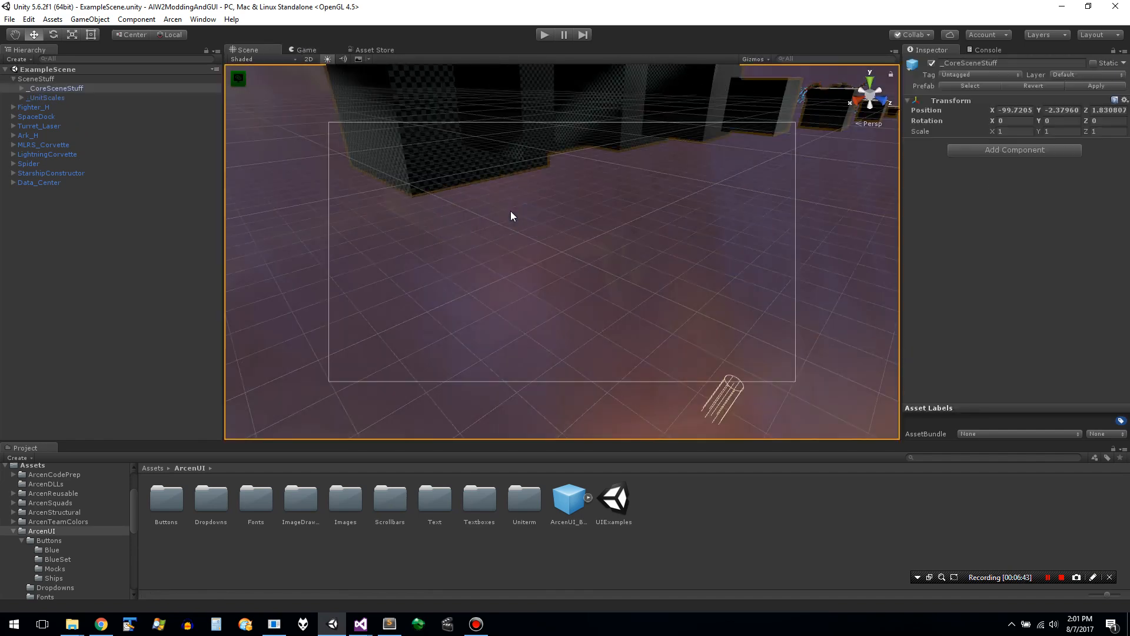
{"action": "left_click", "coordinate": [327, 223]}
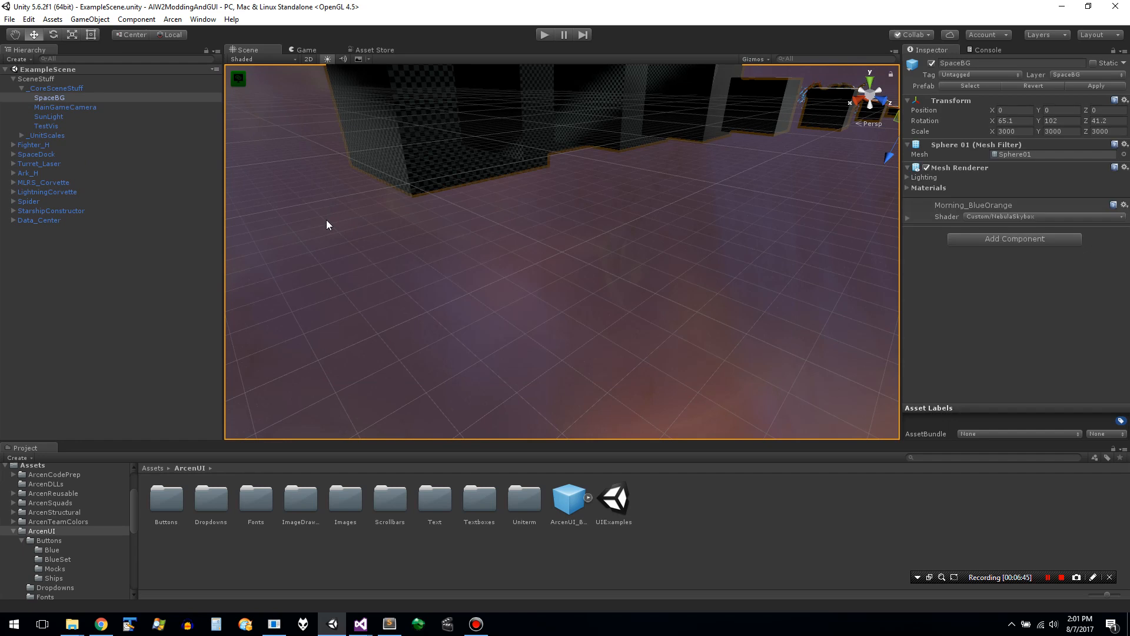
{"action": "left_click", "coordinate": [431, 244]}
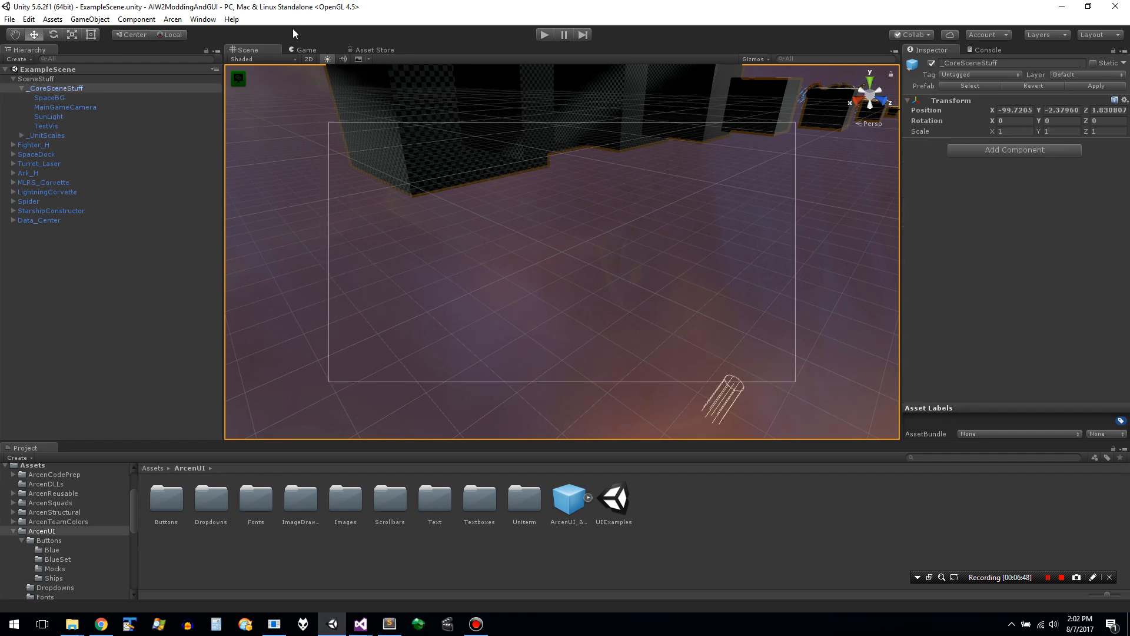
{"action": "left_click", "coordinate": [292, 58]}
{"action": "left_click", "coordinate": [292, 59]}
{"action": "left_click", "coordinate": [292, 59]}
{"action": "left_click", "coordinate": [292, 59]}
{"action": "right_click_drag", "start_coordinate": [361, 174], "coordinate": [279, 173]}
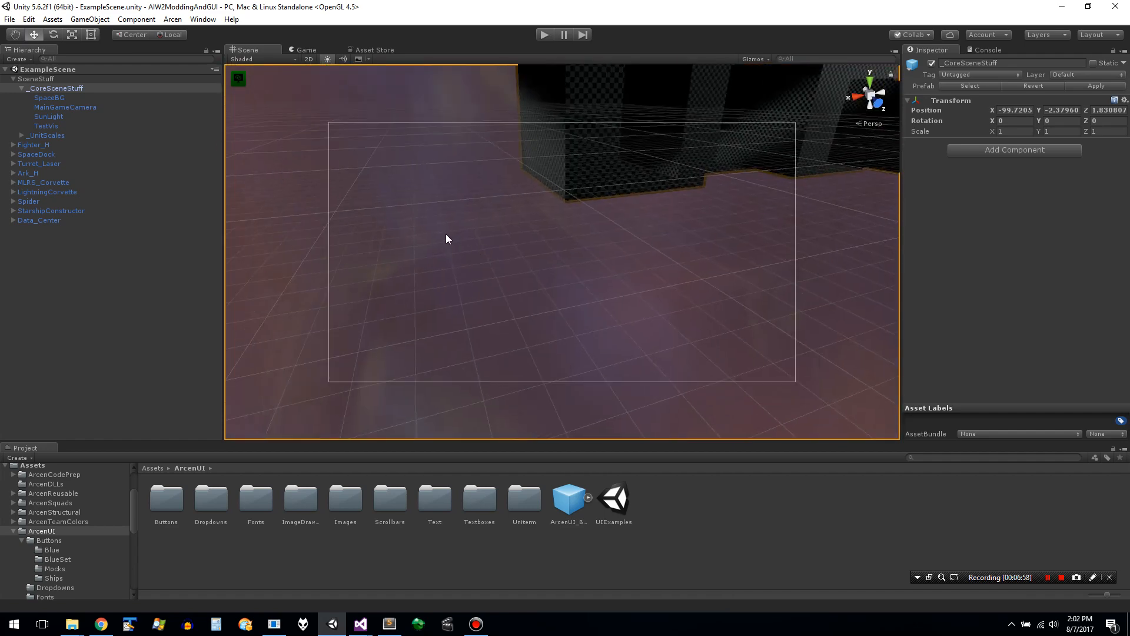
{"action": "left_click", "coordinate": [410, 219]}
{"action": "right_click_drag", "start_coordinate": [504, 256], "coordinate": [433, 195]}
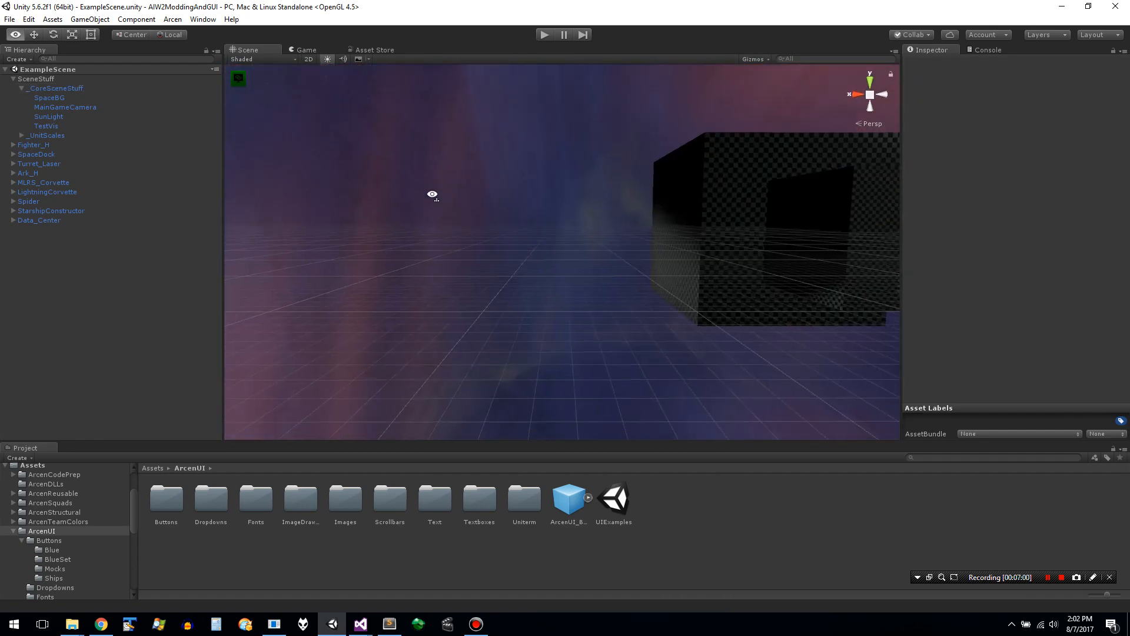
- Switch to File Explorer and look through the SceneData folder under Examples and the Standard Assets folder
{"action": "key", "text": "alt+Tab"}
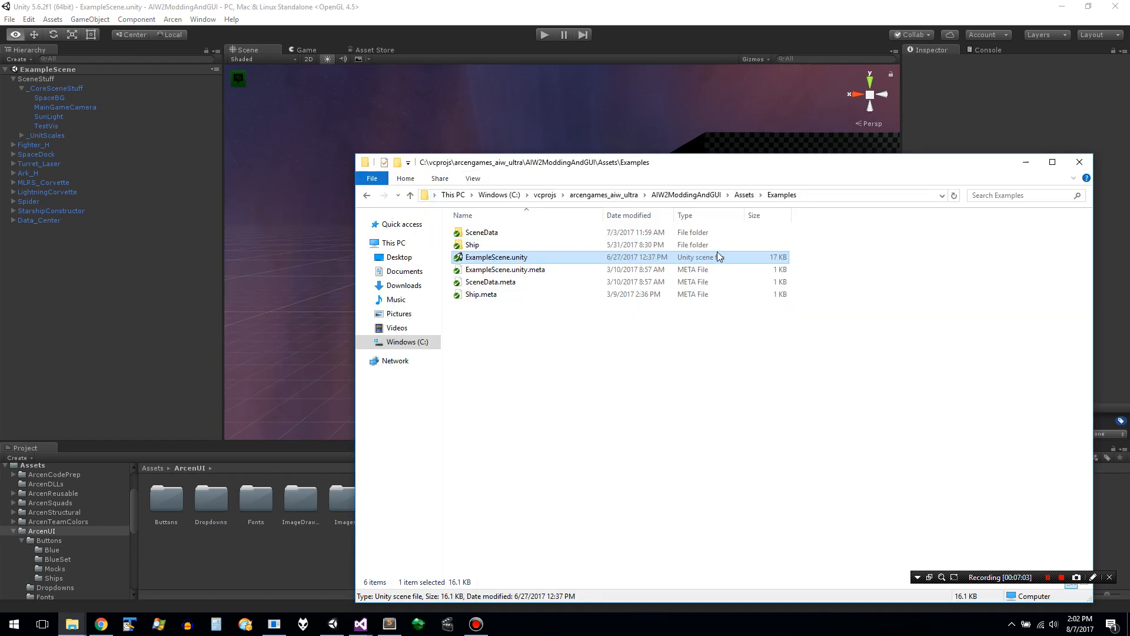
{"action": "double_click", "coordinate": [720, 234]}
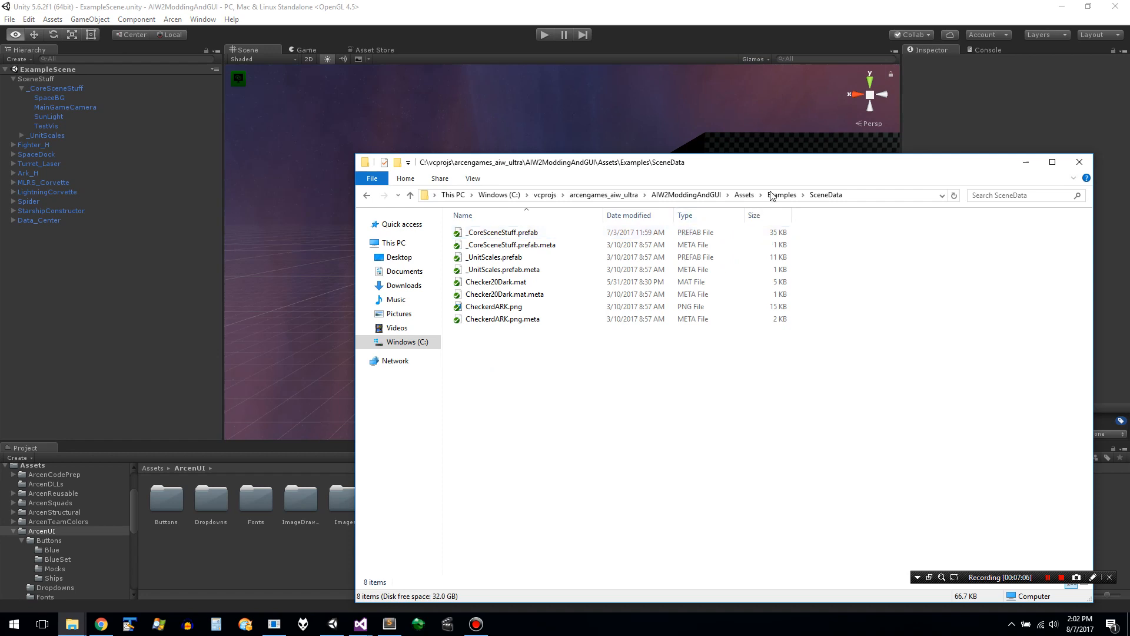
{"action": "left_click", "coordinate": [743, 196]}
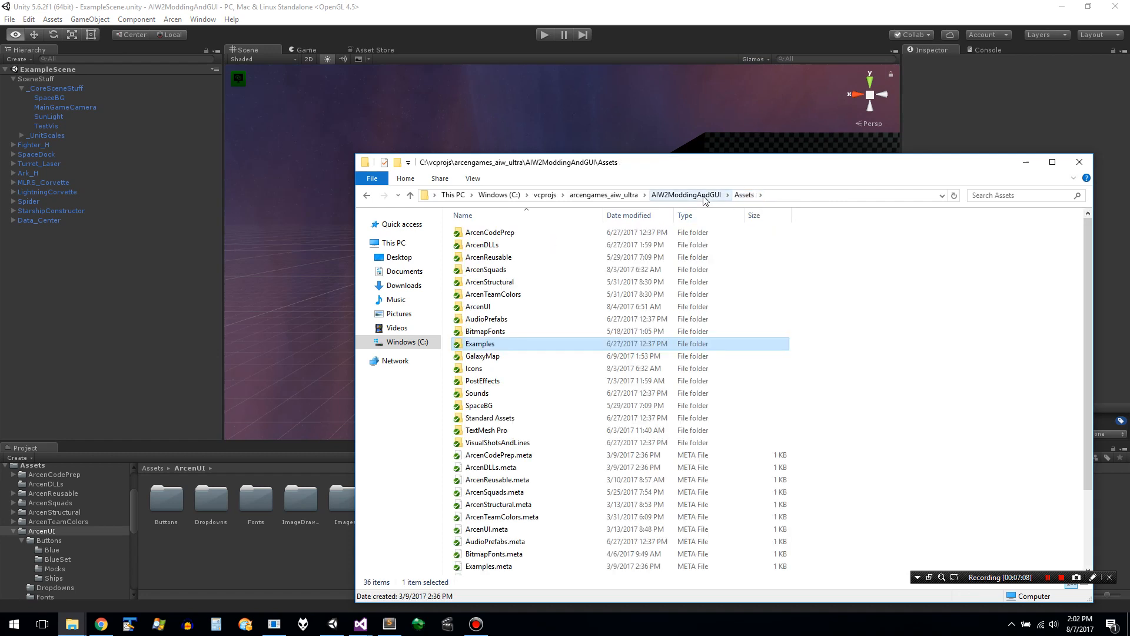
{"action": "key", "text": "Down"}
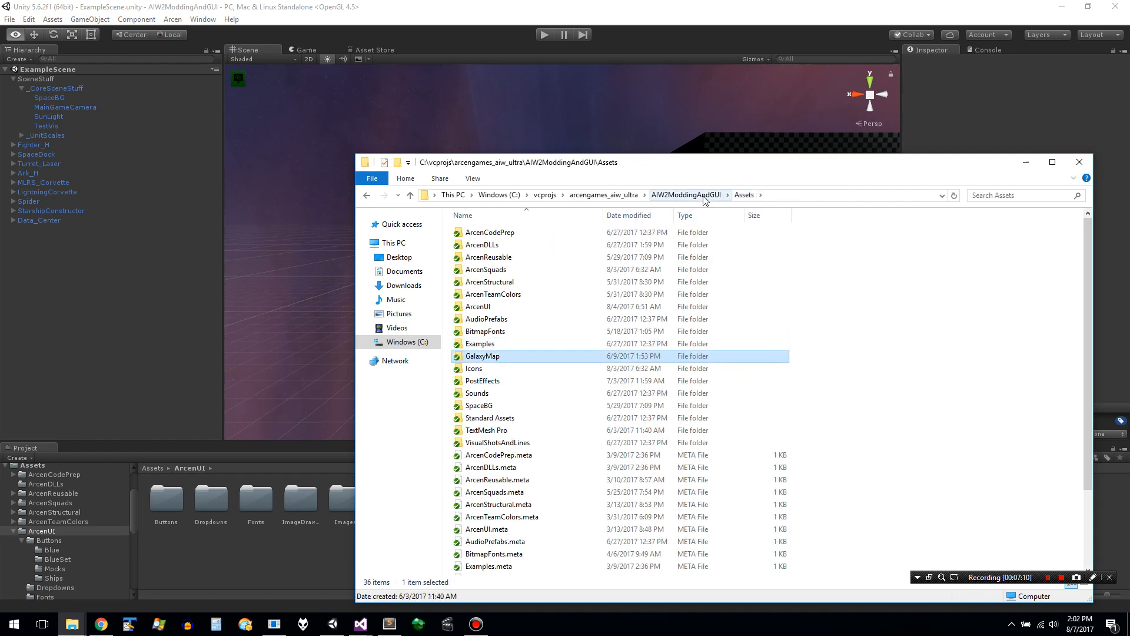
{"action": "key", "text": "Down"}
{"action": "key", "text": "Down"}
{"action": "key", "text": "Down"}
{"action": "key", "text": "Down"}
{"action": "key", "text": "Down"}
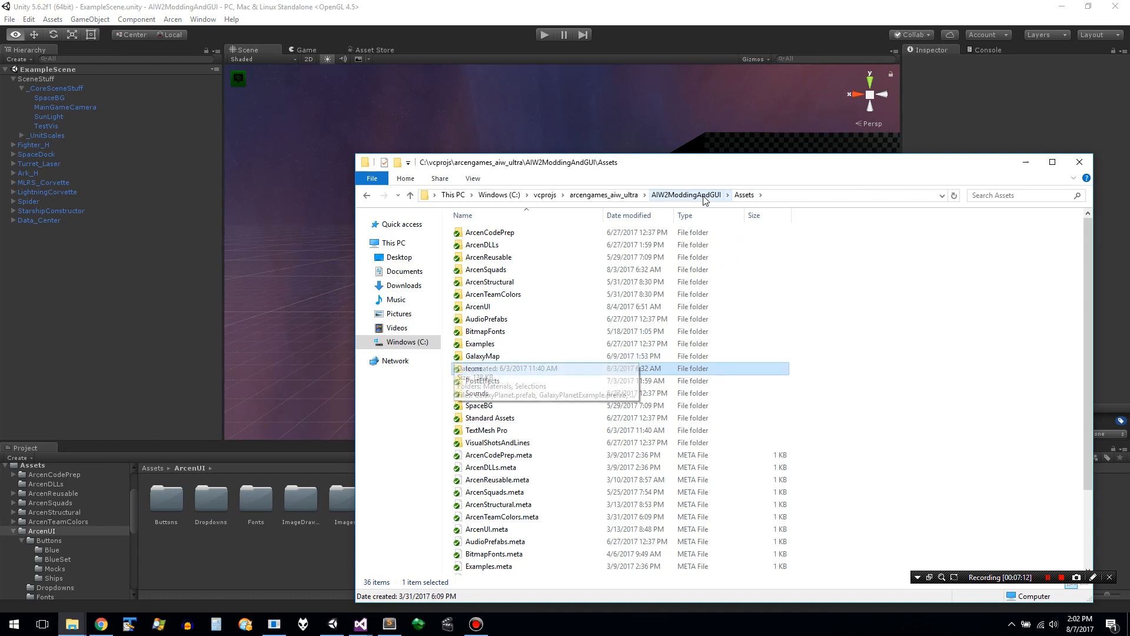
{"action": "key", "text": "Return"}
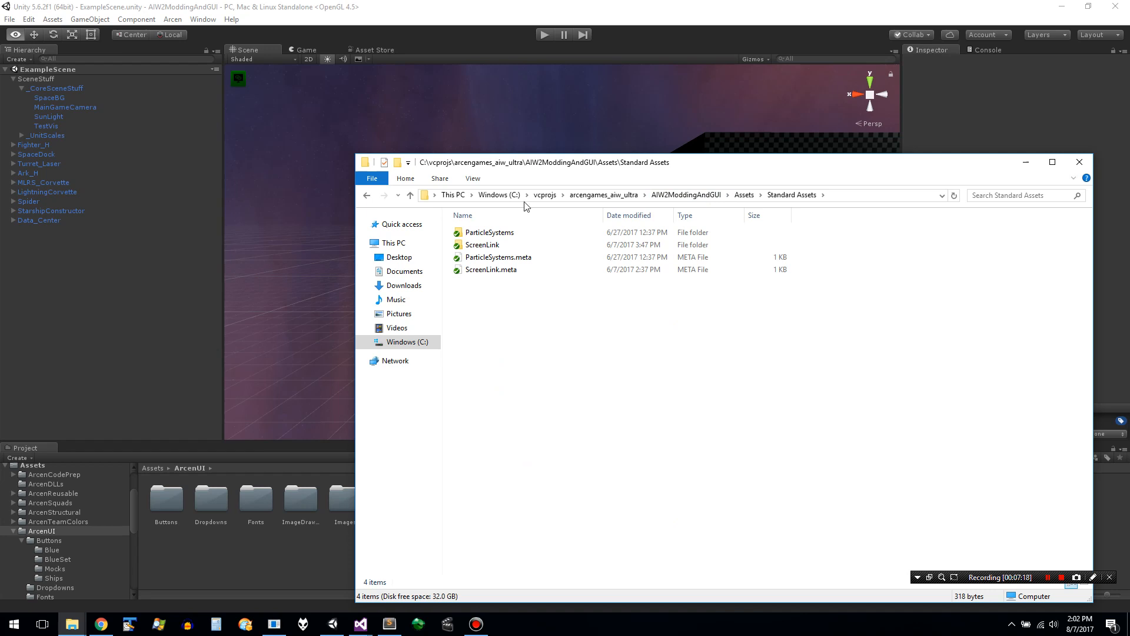
- Switch back to Unity and select the BuildImageButtonBorderless 1 prefab in ArcenUI/ImageDrawer/Specialized, collapsing its sub-objects
{"action": "left_click", "coordinate": [141, 380]}
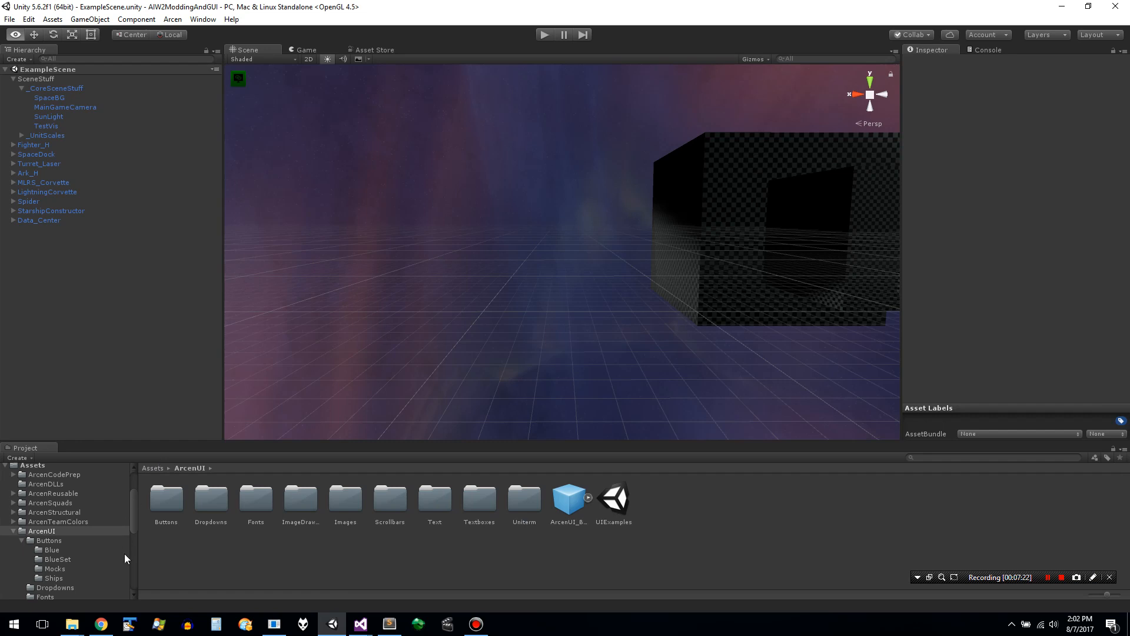
{"action": "left_click", "coordinate": [54, 550]}
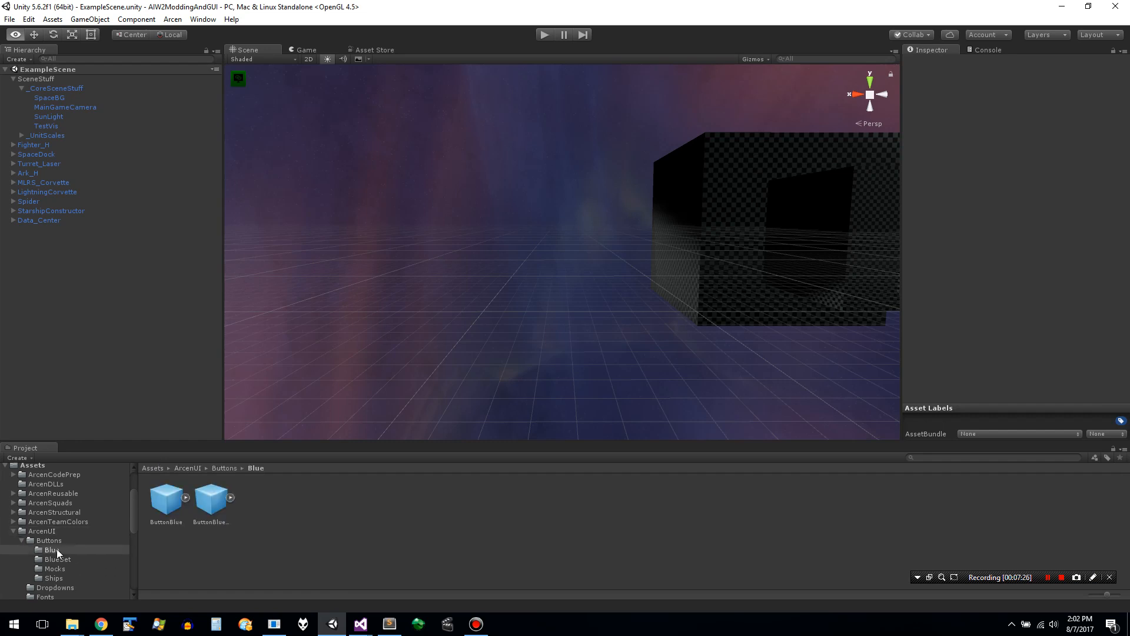
{"action": "key", "text": "Down"}
{"action": "key", "text": "Down"}
{"action": "key", "text": "Down"}
{"action": "key", "text": "Down"}
{"action": "key", "text": "Down"}
{"action": "key", "text": "Down"}
{"action": "key", "text": "Down"}
{"action": "key", "text": "Down"}
{"action": "key", "text": "Down"}
{"action": "key", "text": "Up"}
{"action": "key", "text": "Up"}
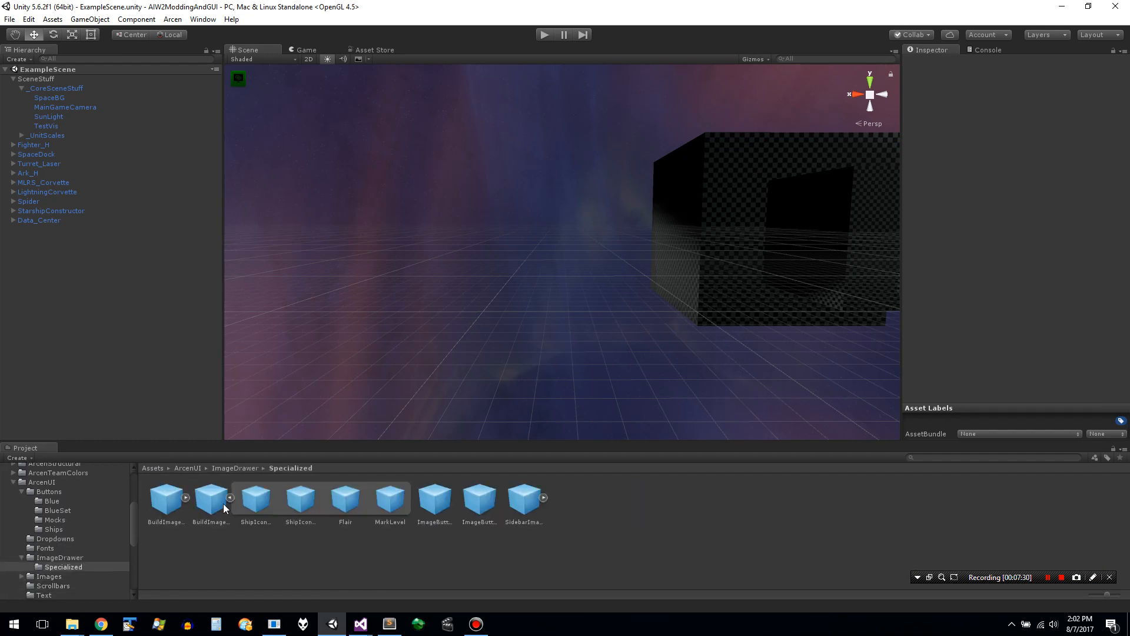
{"action": "left_click", "coordinate": [231, 499]}
{"action": "left_click", "coordinate": [213, 506]}
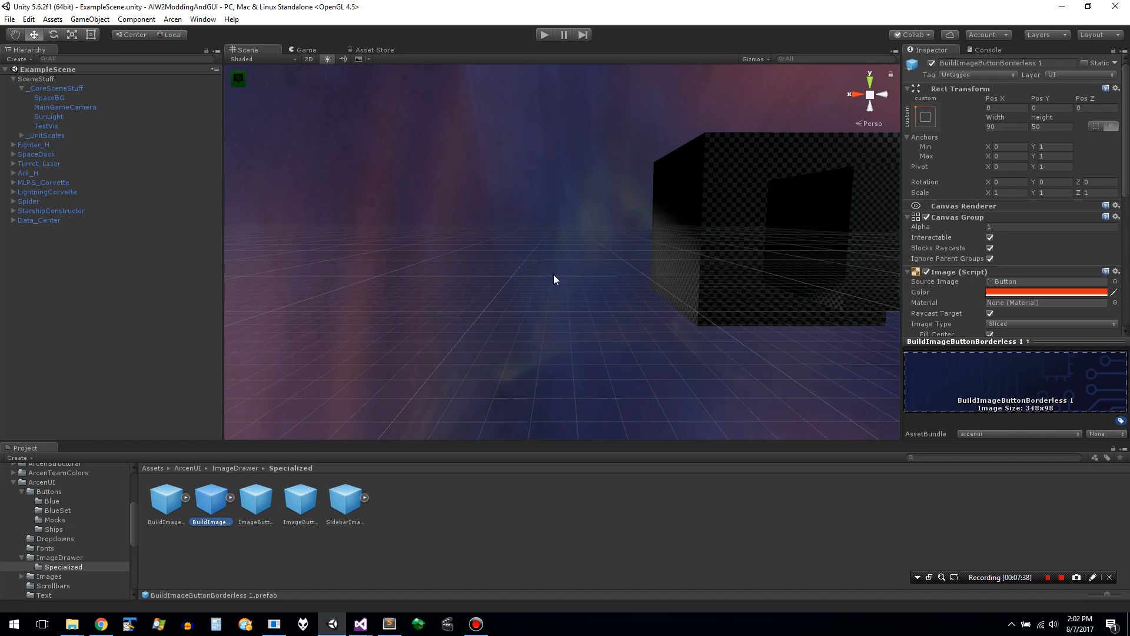
- Save all assets and build the Windows asset bundle
{"action": "left_click", "coordinate": [173, 19]}
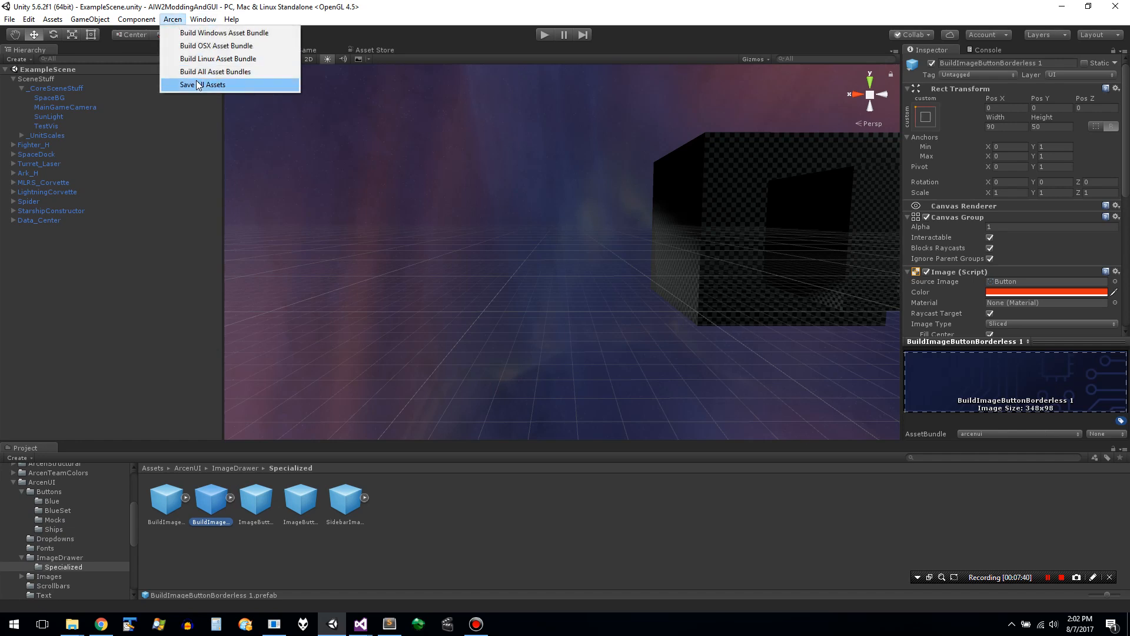
{"action": "left_click", "coordinate": [197, 85]}
{"action": "left_click", "coordinate": [173, 20]}
{"action": "left_click", "coordinate": [181, 32]}
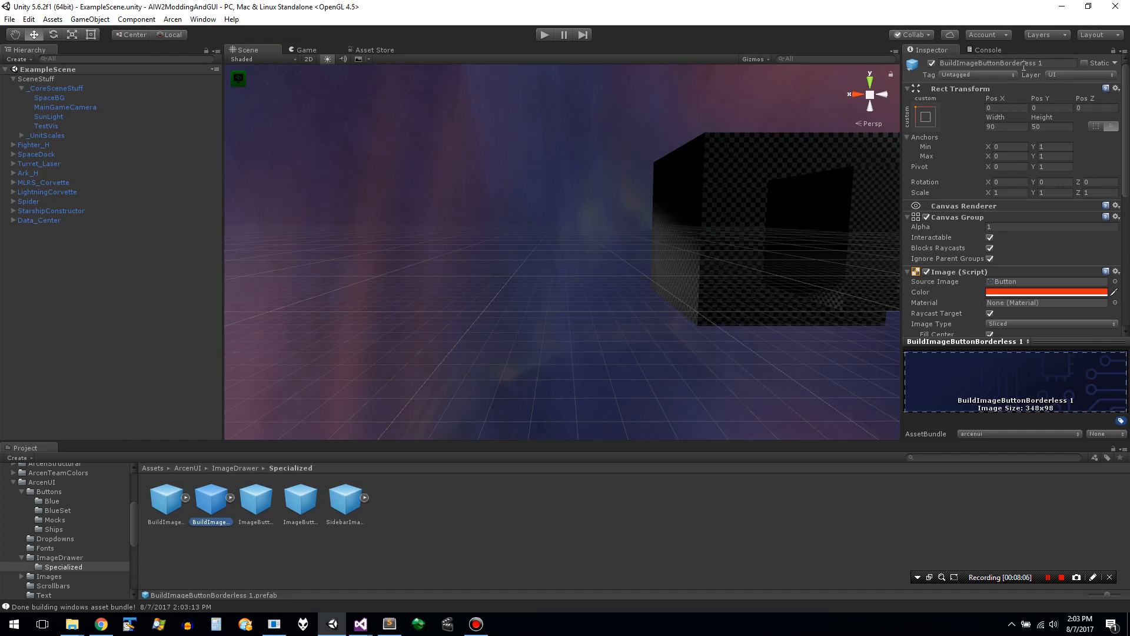
- Check the duplicated prefab's name against the original prefab and reselect BuildImageButtonBorderless 1
{"action": "double_click", "coordinate": [1024, 63]}
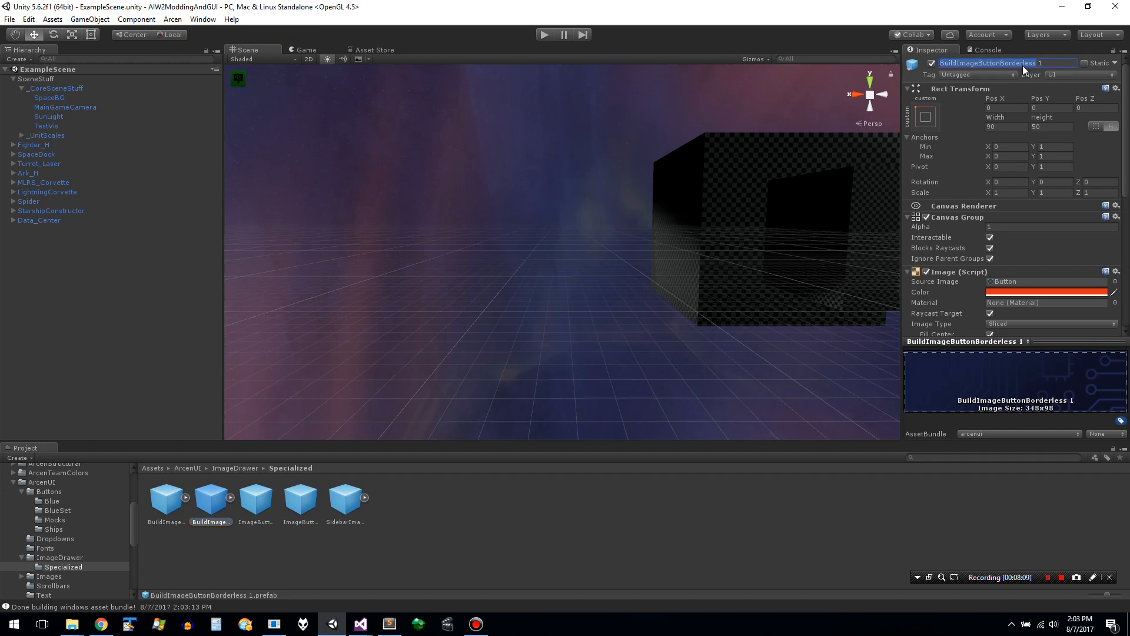
{"action": "left_click", "coordinate": [165, 506]}
{"action": "left_click", "coordinate": [202, 508]}
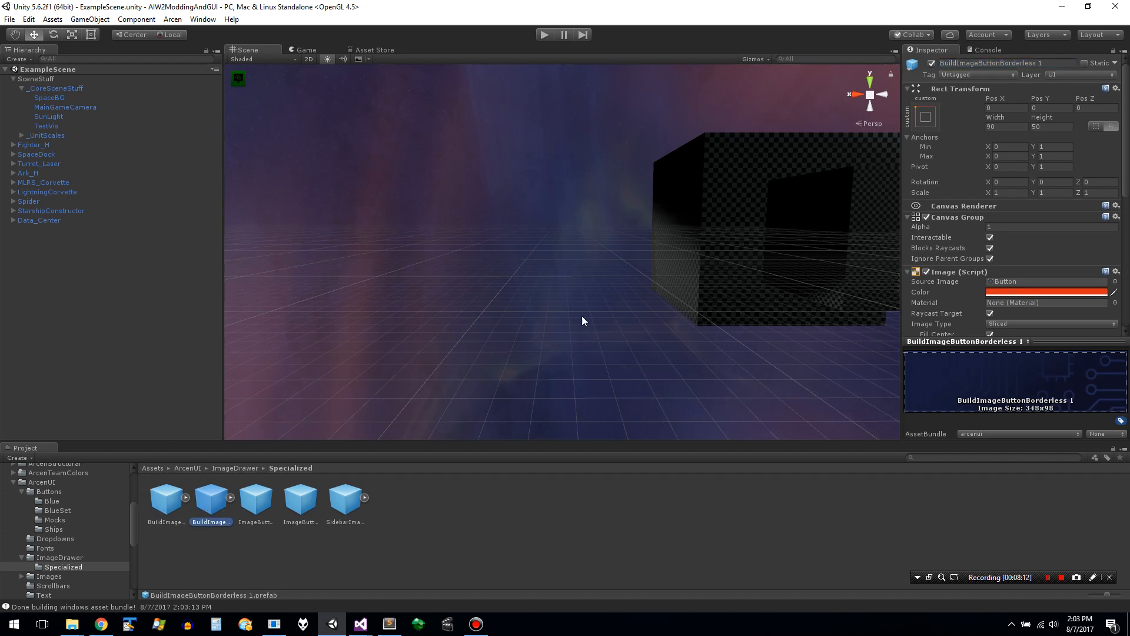
- Try to rename the BuildImageButtonBorderless 1 prefab to BuildQueueImageButtonBorderless
{"action": "left_click", "coordinate": [958, 62]}
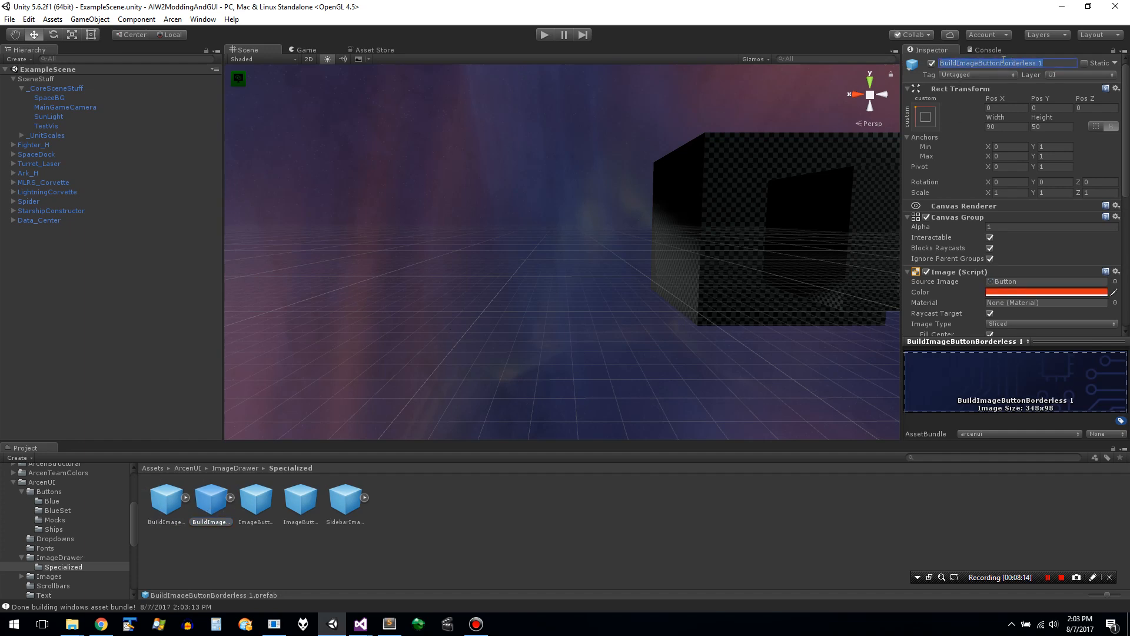
{"action": "left_click", "coordinate": [959, 62]}
{"action": "type", "text": "Queue"}
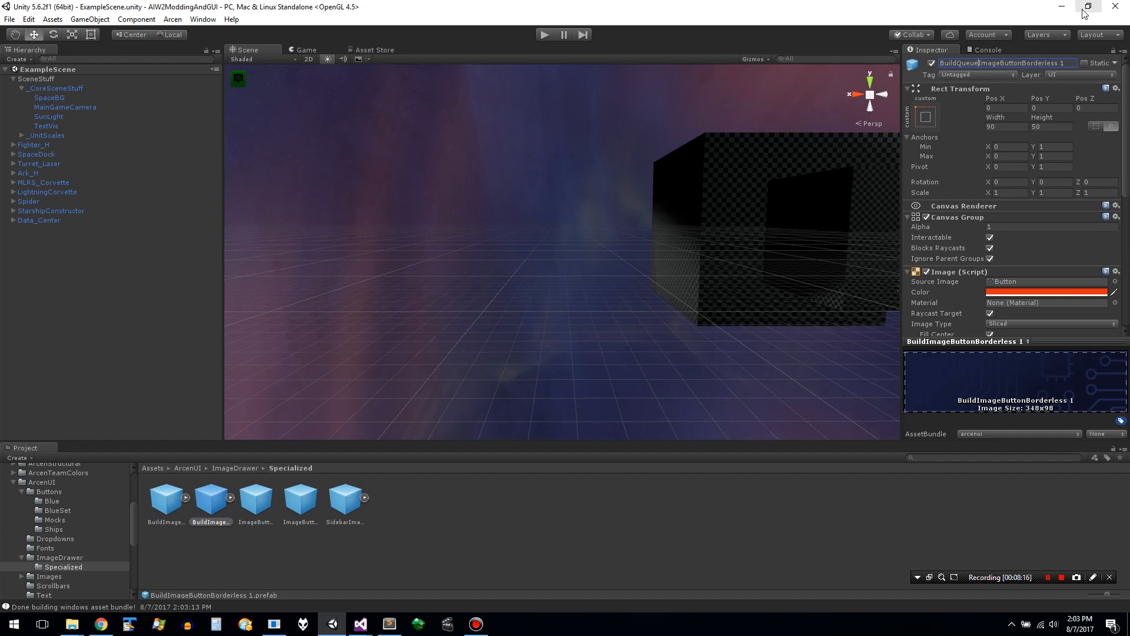
{"action": "key", "text": "End"}
{"action": "key", "text": "BackSpace"}
{"action": "key", "text": "BackSpace"}
{"action": "key", "text": "Return"}
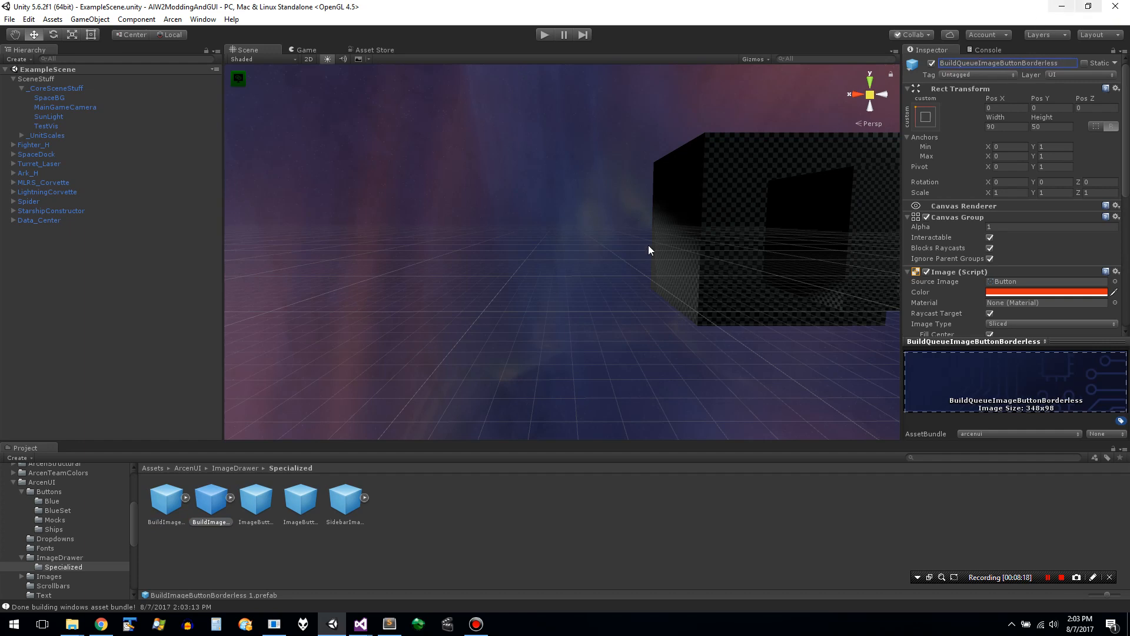
- Compare the original BuildImageButtonBorderless prefab with its duplicate, reselect the duplicate and save all assets
{"action": "left_click", "coordinate": [549, 278]}
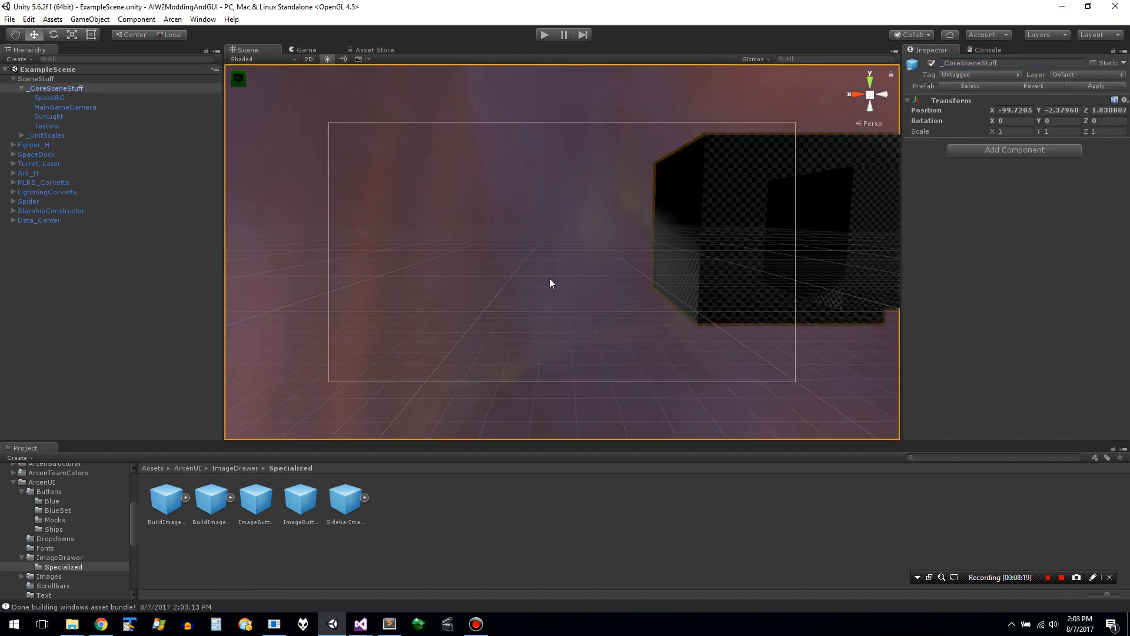
{"action": "left_click", "coordinate": [443, 411]}
{"action": "left_click", "coordinate": [442, 411]}
{"action": "left_click", "coordinate": [443, 414]}
{"action": "left_click", "coordinate": [443, 413]}
{"action": "left_click", "coordinate": [219, 492]}
{"action": "left_click", "coordinate": [168, 500]}
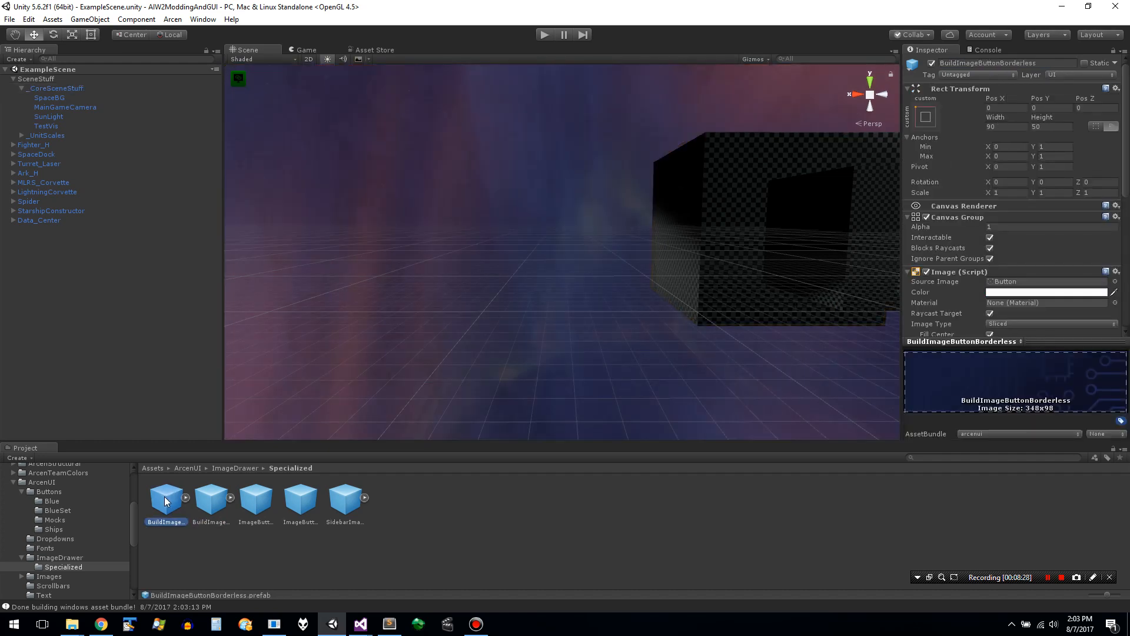
{"action": "left_click", "coordinate": [201, 501]}
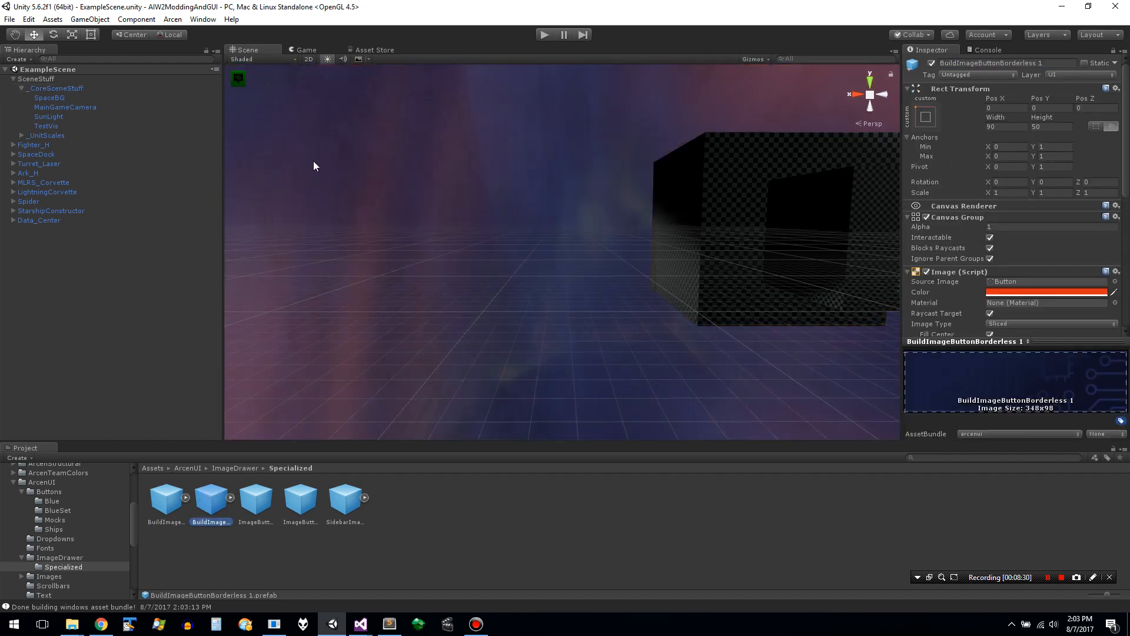
{"action": "left_click", "coordinate": [173, 20]}
{"action": "left_click", "coordinate": [207, 85]}
- Try again to rename the duplicated prefab to BuildQueueImageButtonBorderless, without the trailing number
{"action": "double_click", "coordinate": [1039, 63]}
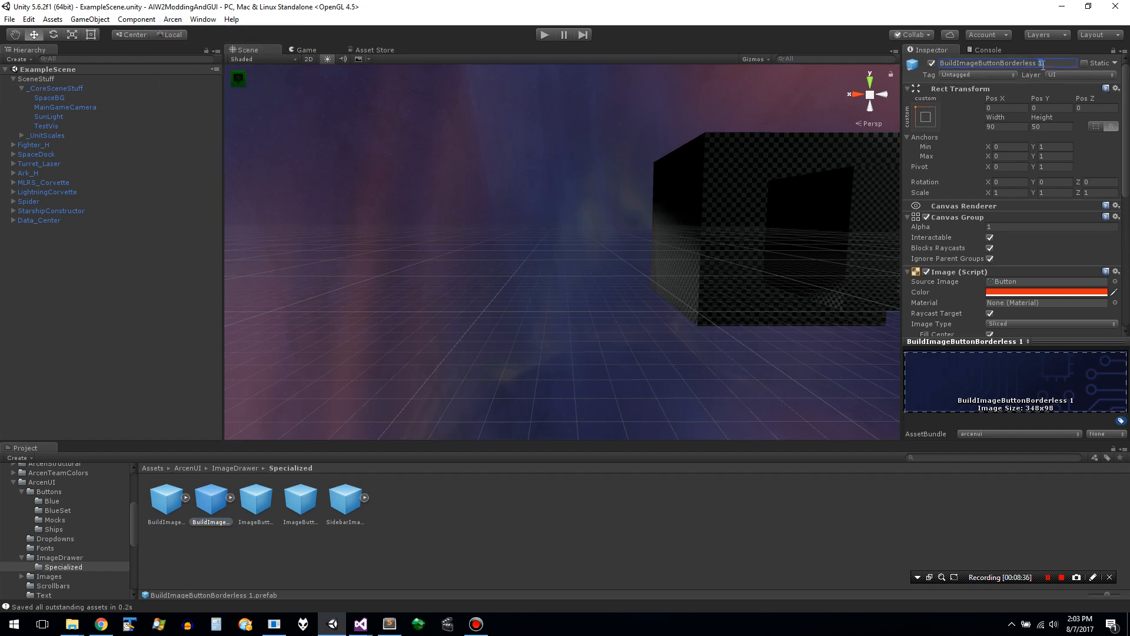
{"action": "left_click", "coordinate": [1051, 63]}
{"action": "key", "text": "BackSpace"}
{"action": "key", "text": "BackSpace"}
{"action": "type", "text": "Queue"}
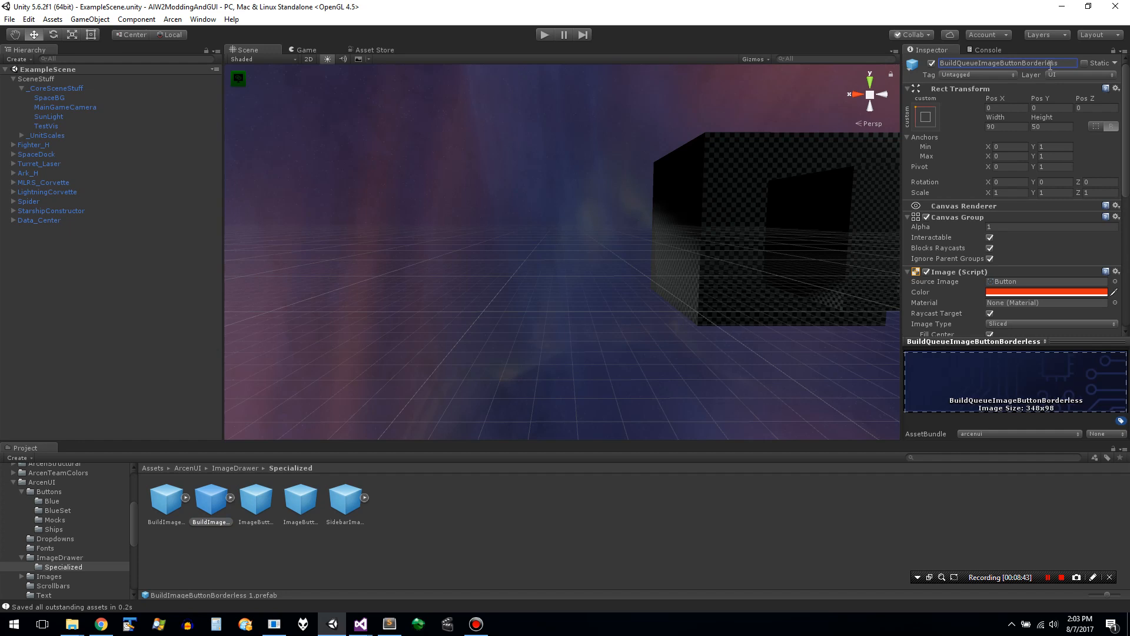
{"action": "key", "text": "Escape"}
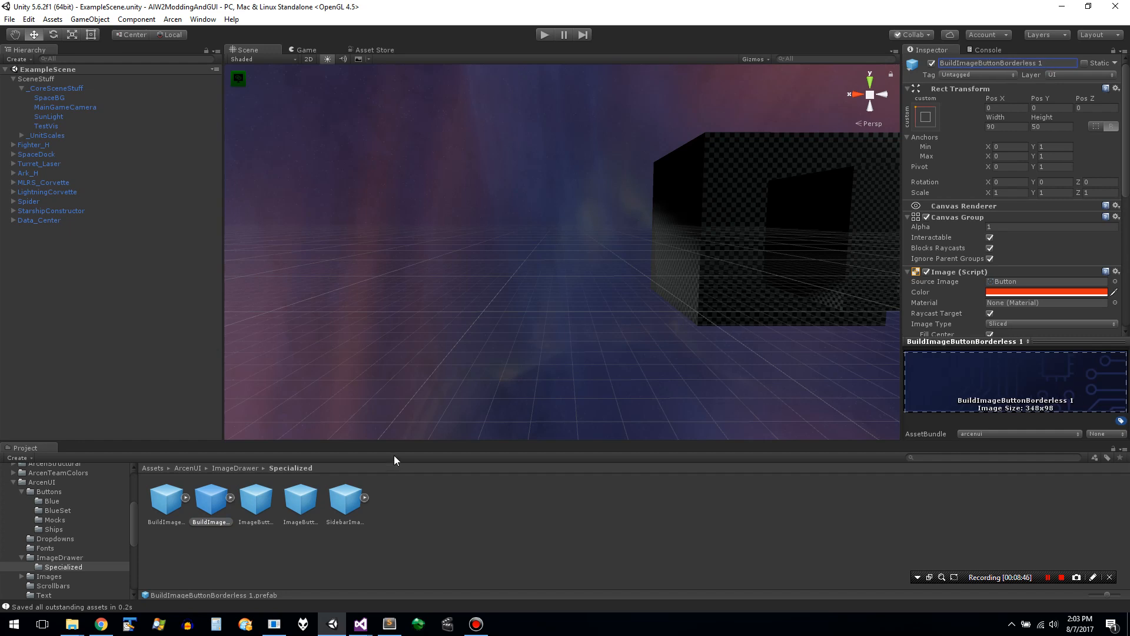
{"action": "right_click", "coordinate": [214, 508]}
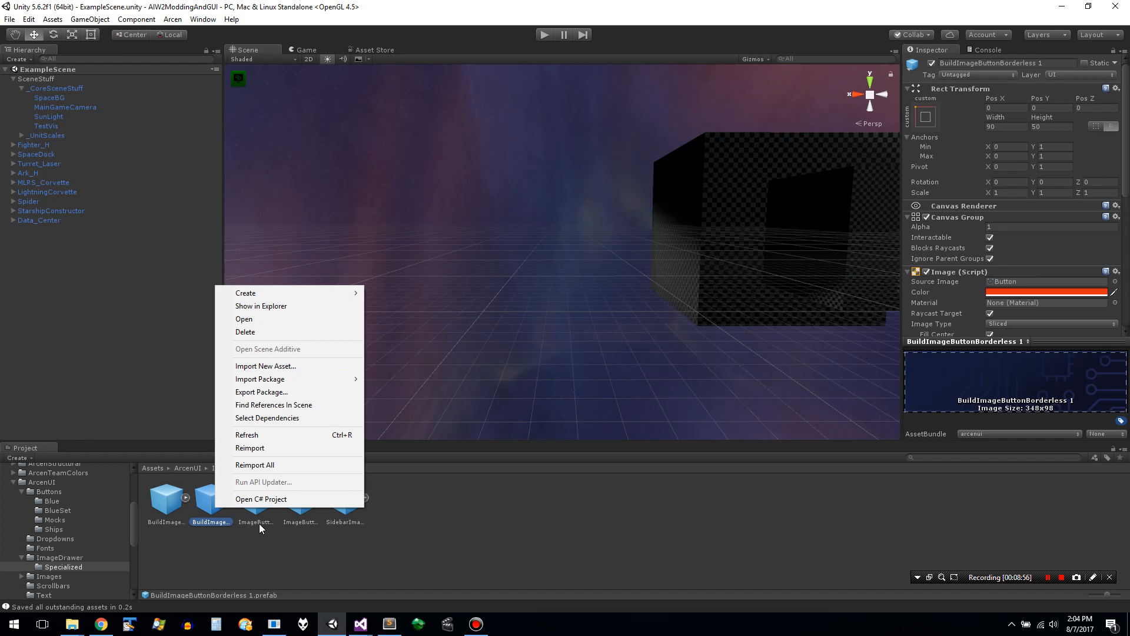
{"action": "mouse_move", "coordinate": [339, 292]}
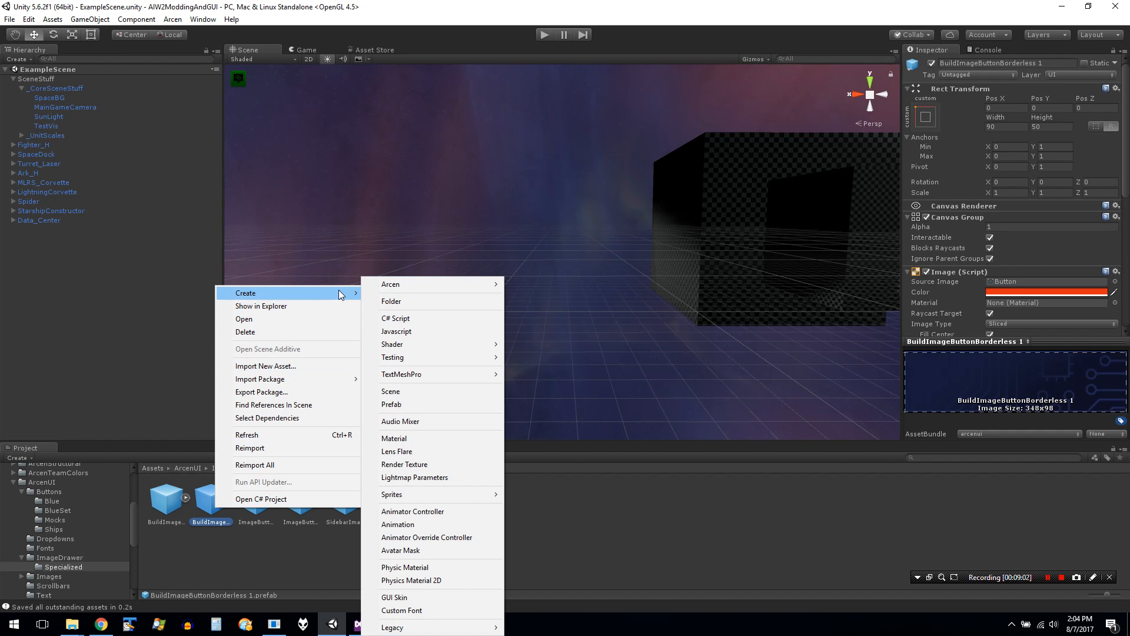
{"action": "left_click", "coordinate": [192, 552]}
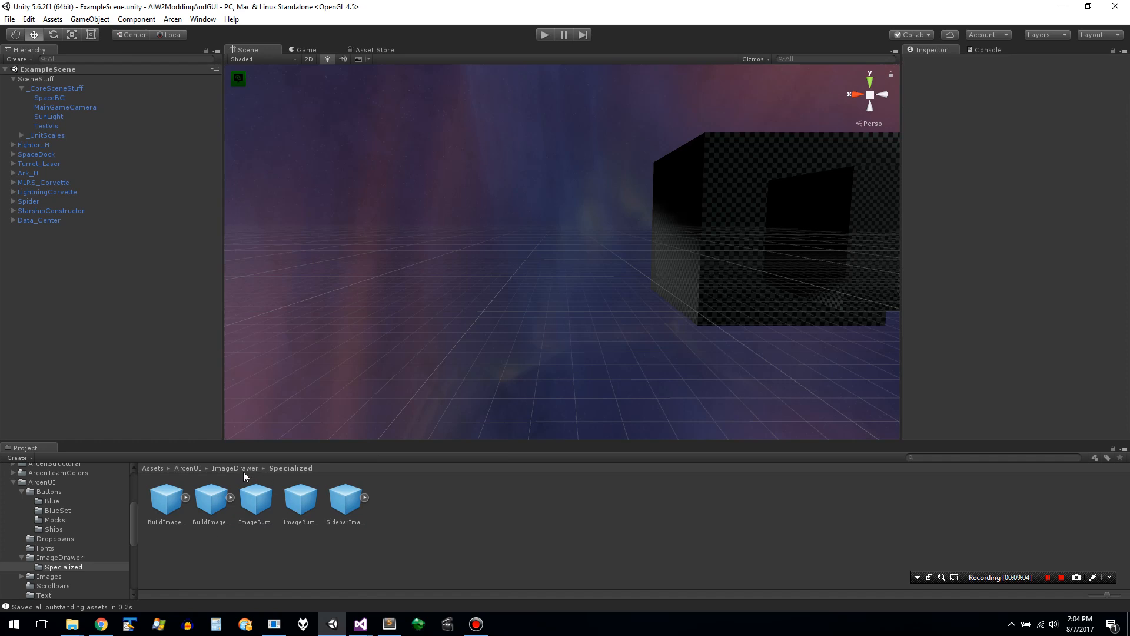
- Inspect the borderless and sidebar prefabs, then the _UnitScales, SceneStuff and Data_Center scene objects, and return to the Specialized folder
{"action": "left_click", "coordinate": [218, 503]}
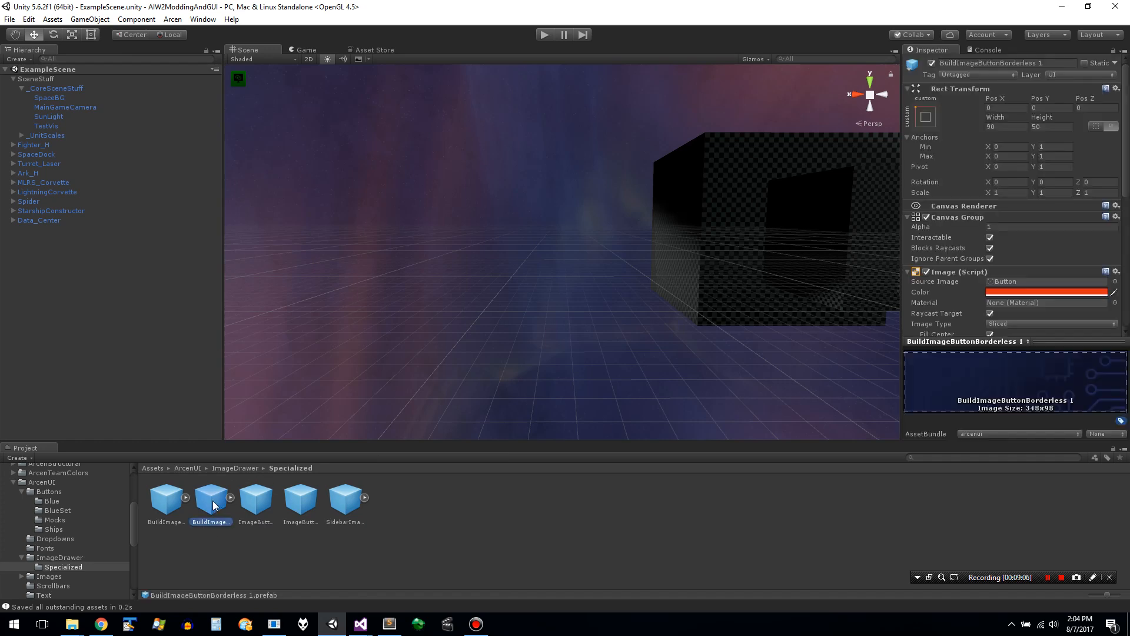
{"action": "left_click", "coordinate": [164, 505]}
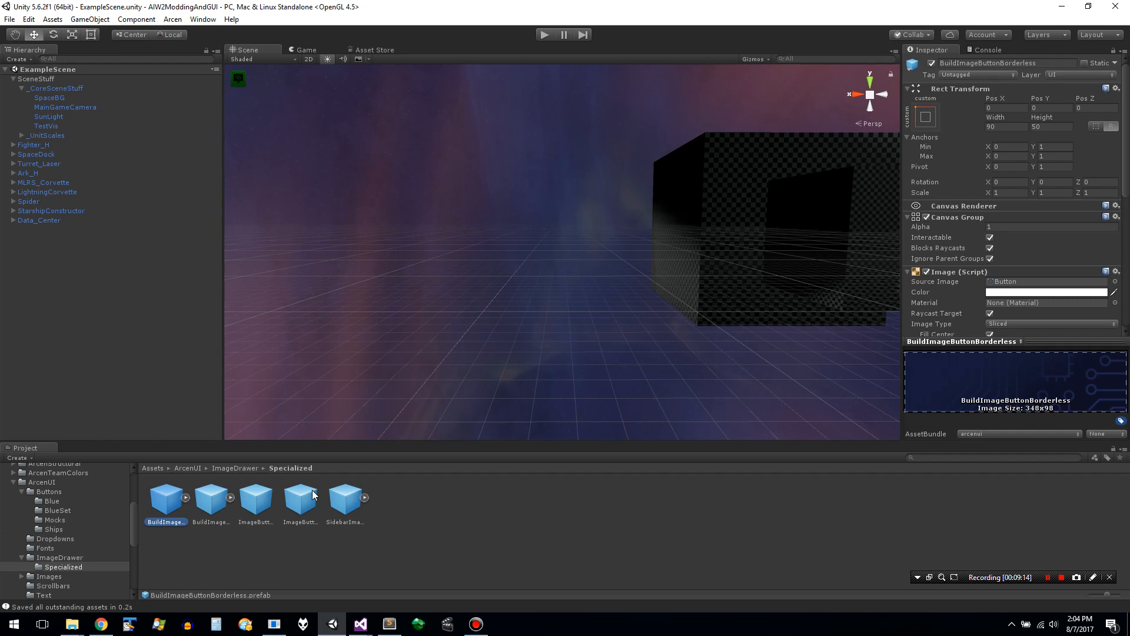
{"action": "left_click", "coordinate": [342, 505]}
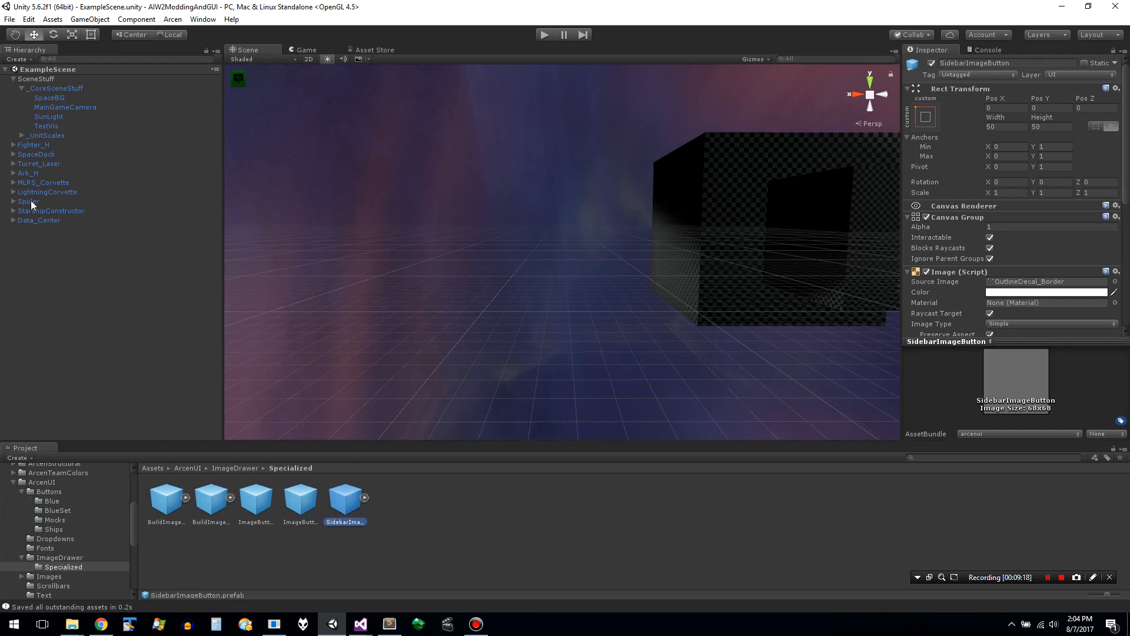
{"action": "left_click", "coordinate": [72, 134]}
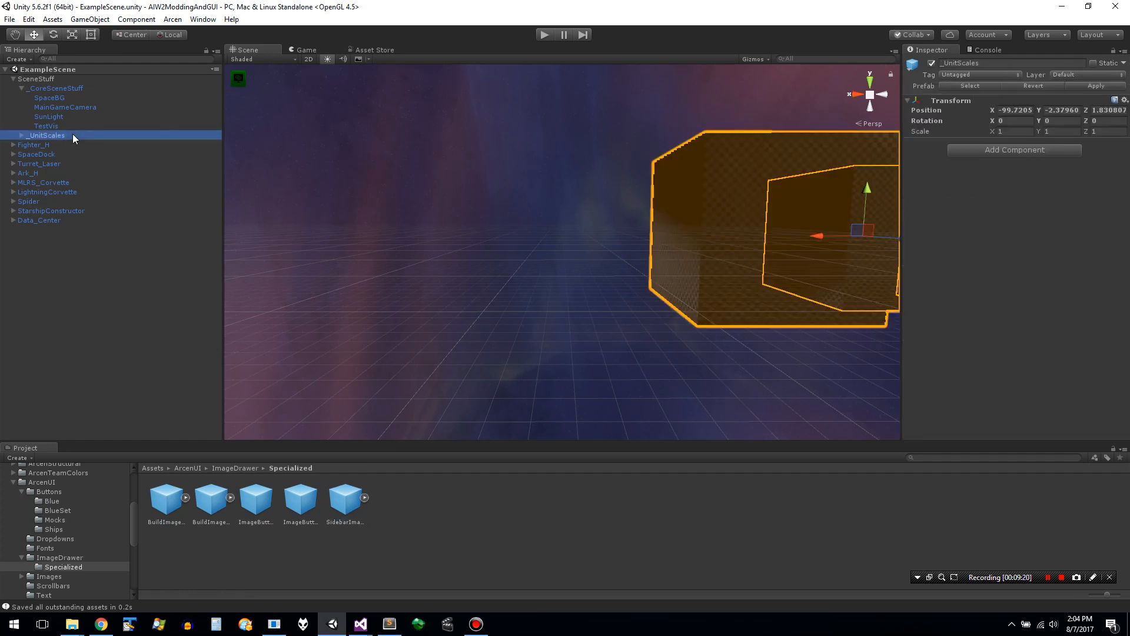
{"action": "key", "text": "Right"}
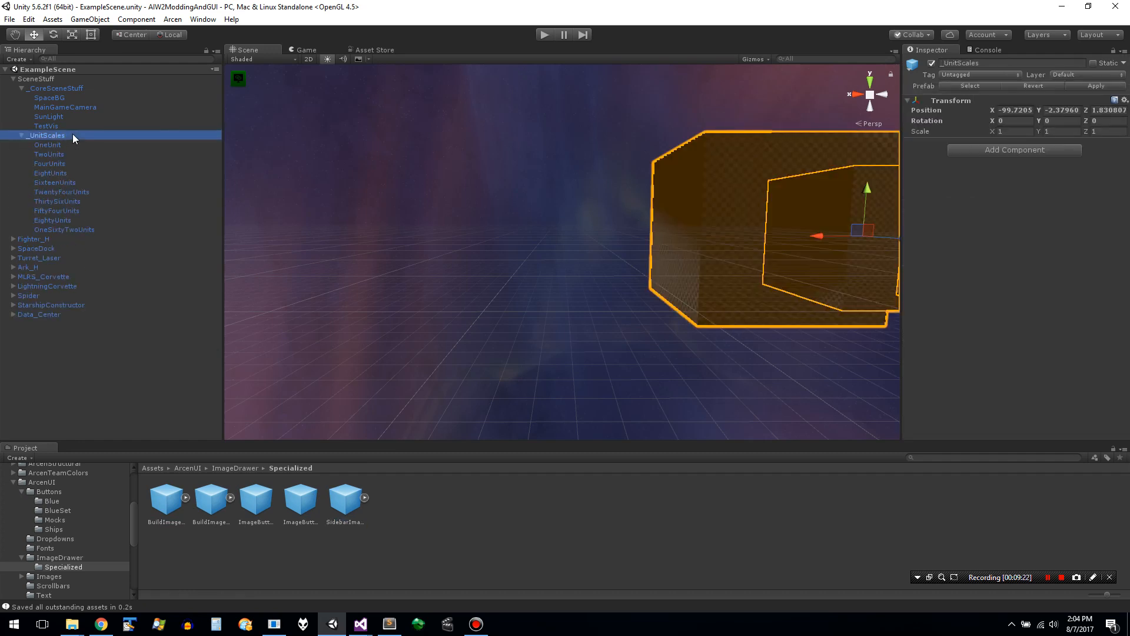
{"action": "key", "text": "Left"}
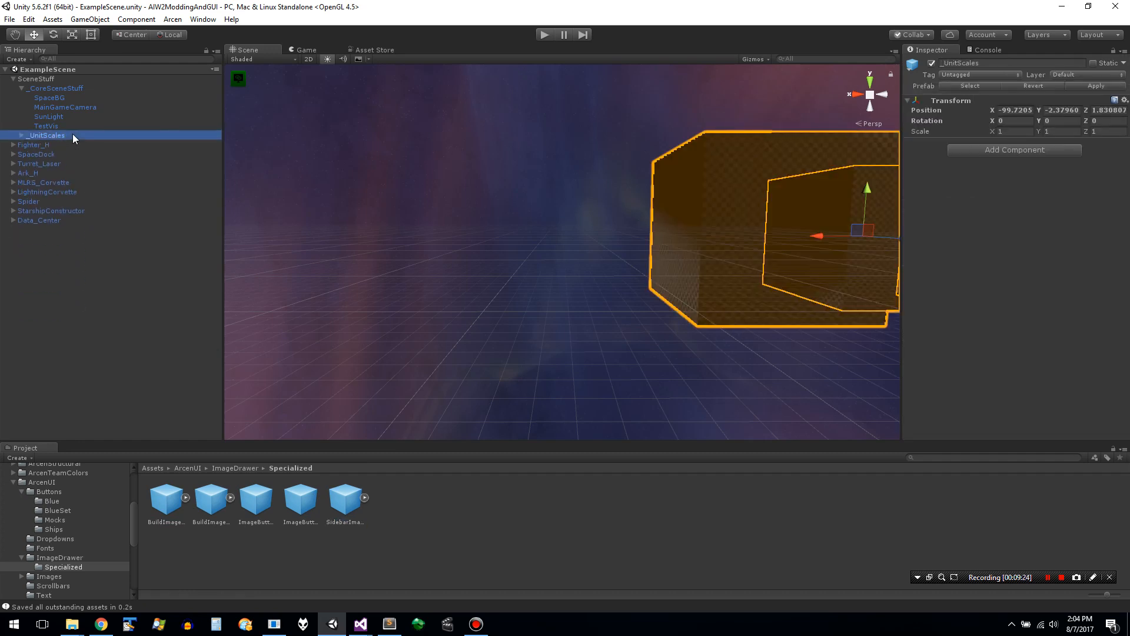
{"action": "left_click", "coordinate": [32, 80]}
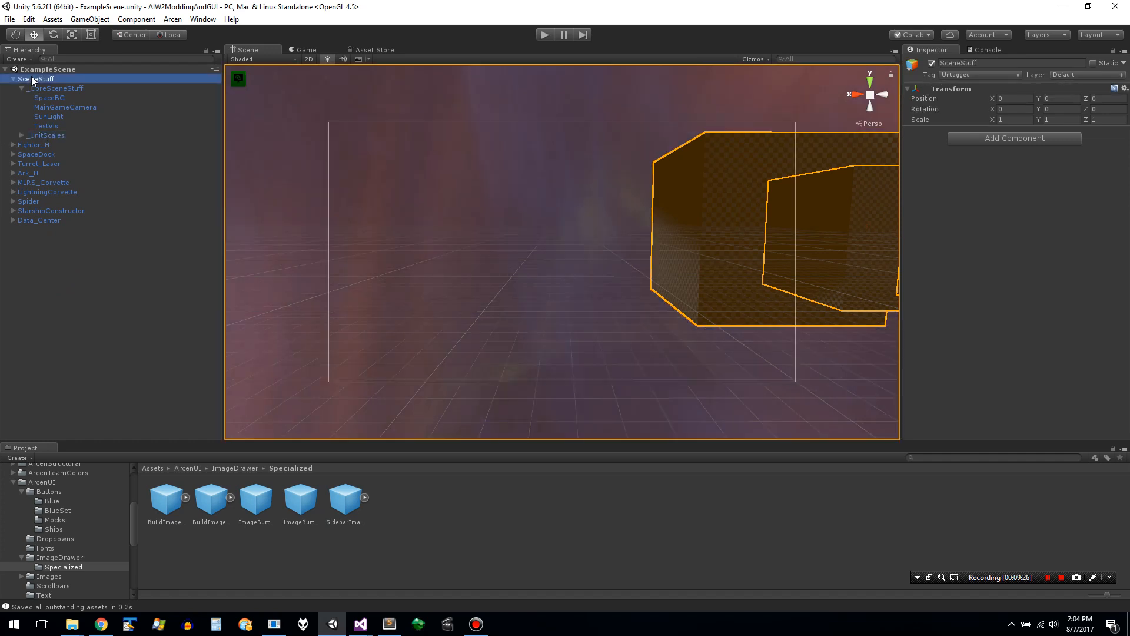
{"action": "left_click", "coordinate": [39, 222]}
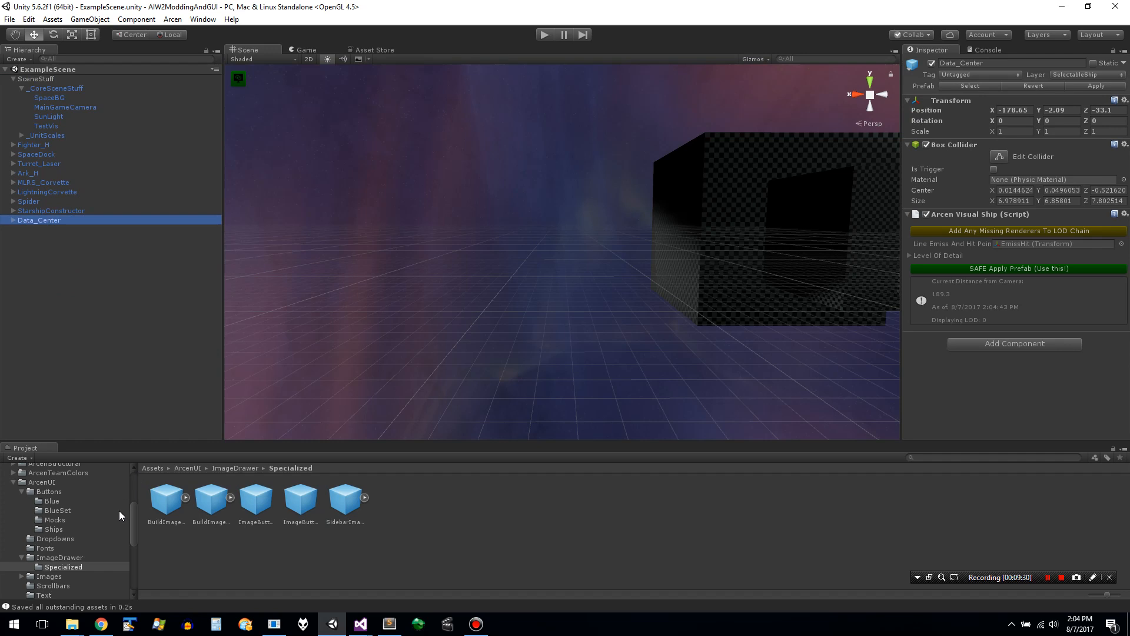
{"action": "left_click", "coordinate": [106, 566]}
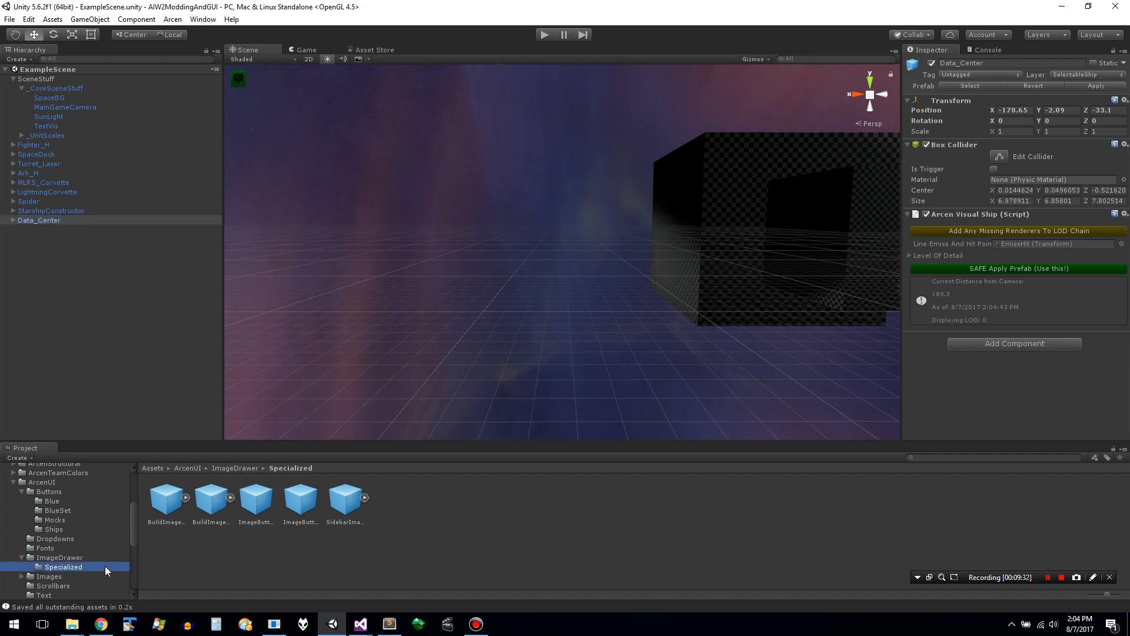
- Create a new empty prefab named BuildQueueImage in the Specialized folder
{"action": "right_click", "coordinate": [169, 508]}
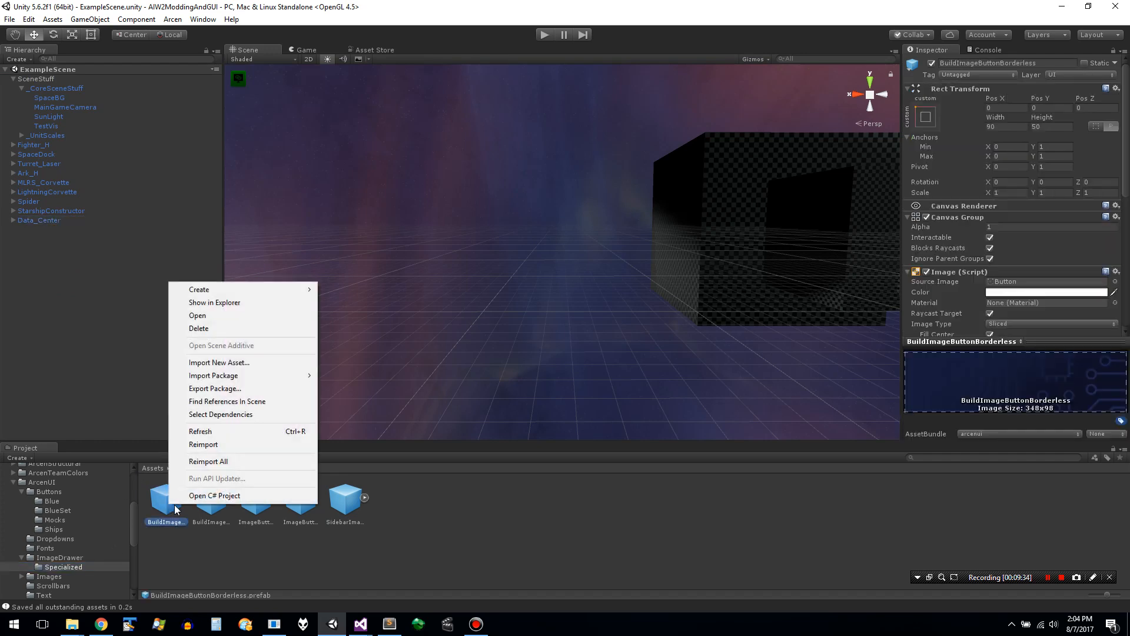
{"action": "right_click", "coordinate": [201, 517]}
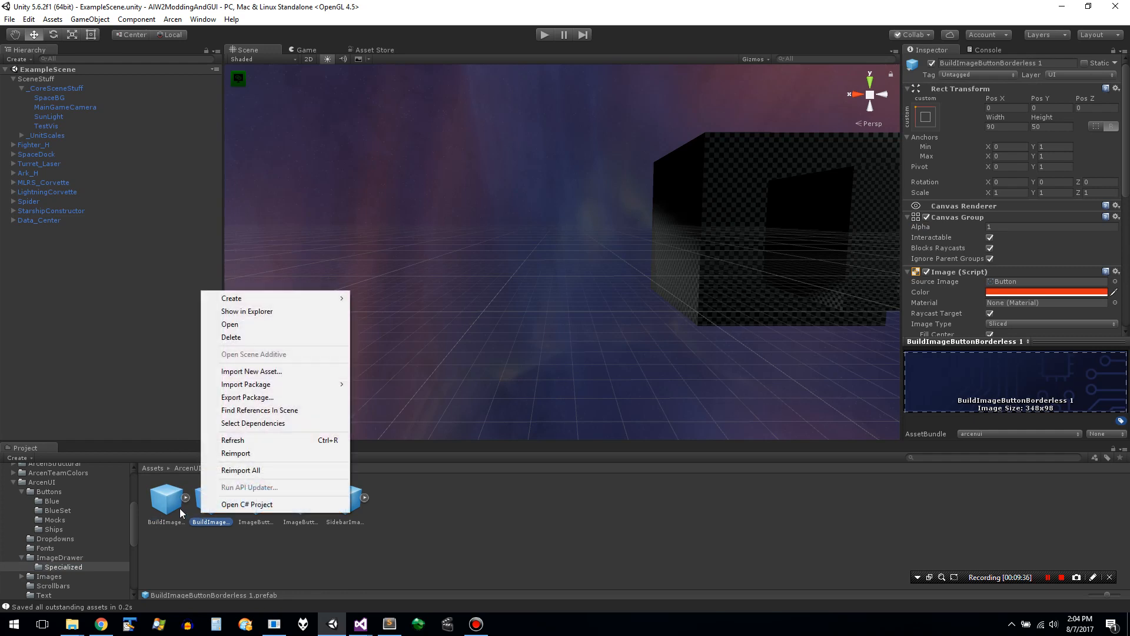
{"action": "left_click", "coordinate": [181, 513]}
{"action": "left_click", "coordinate": [210, 505]}
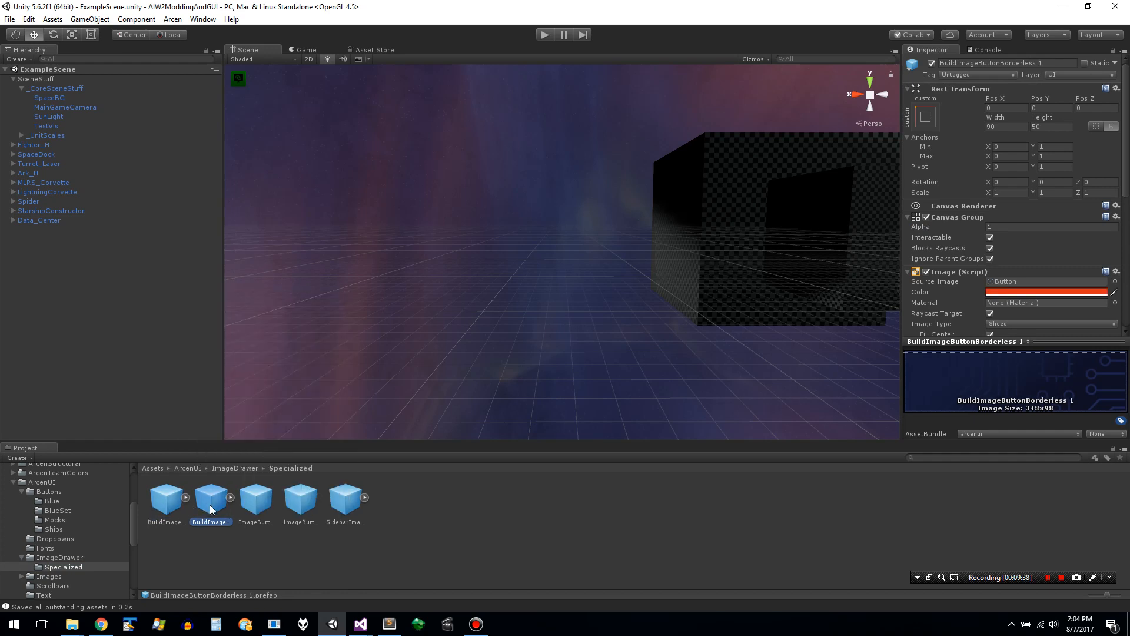
{"action": "right_click", "coordinate": [210, 506]}
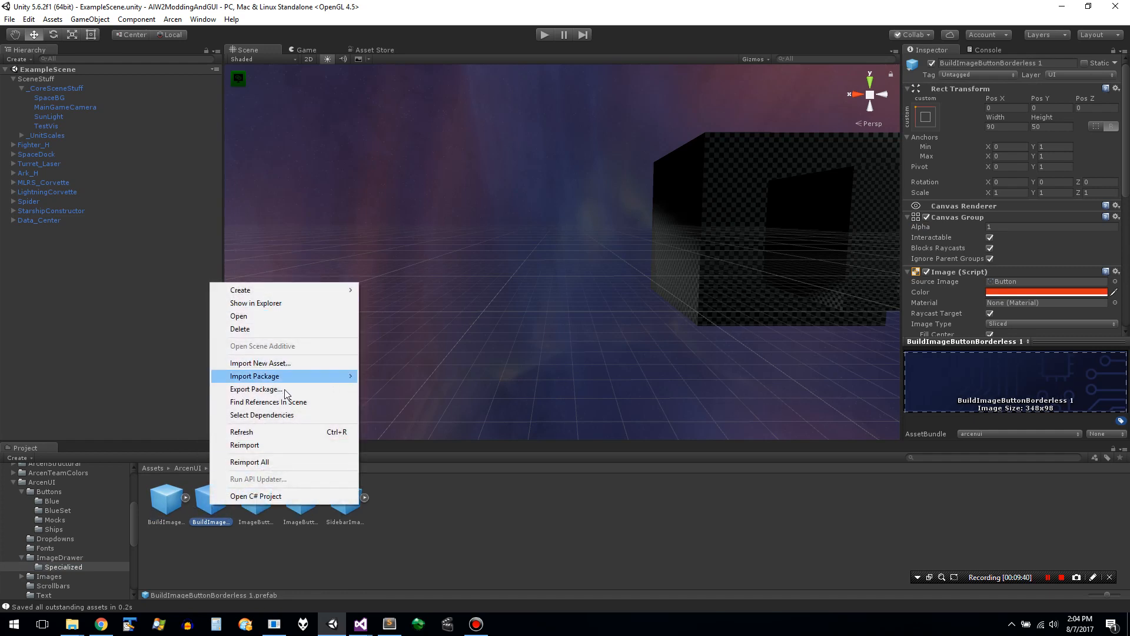
{"action": "mouse_move", "coordinate": [318, 290]}
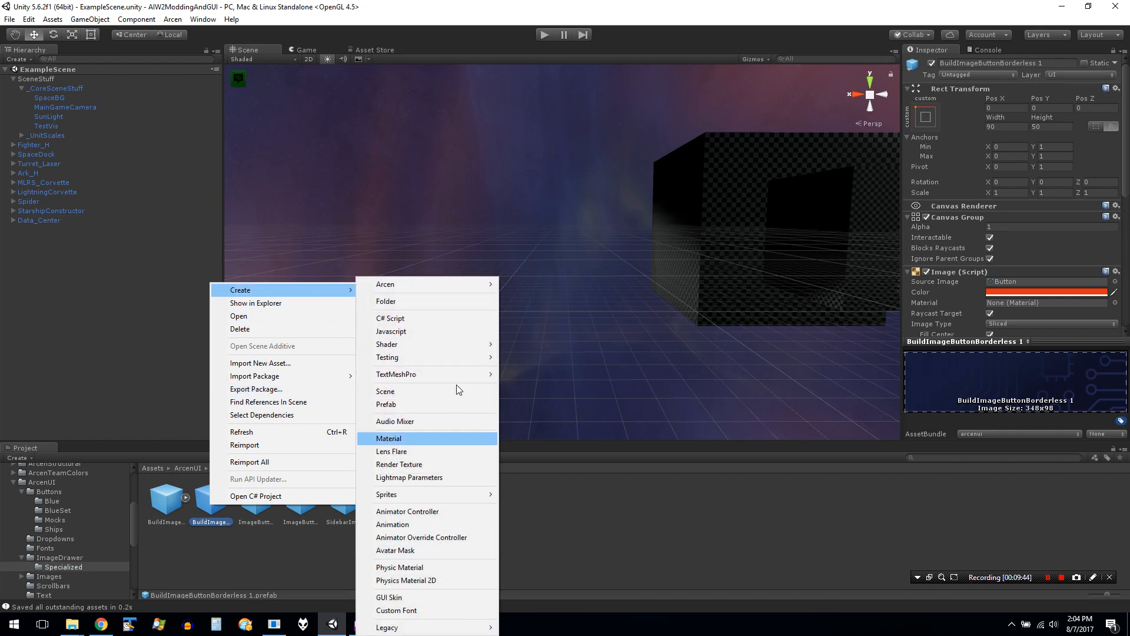
{"action": "left_click", "coordinate": [452, 404]}
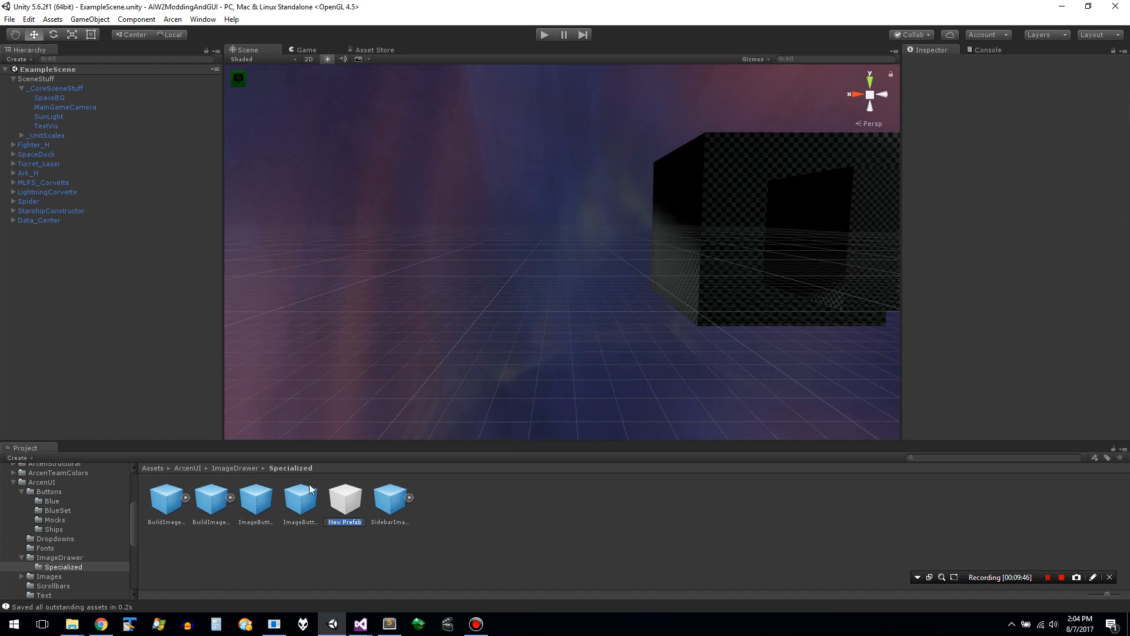
{"action": "type", "text": "BuildQueue"}
{"action": "type", "text": "Image"}
{"action": "key", "text": "Return"}
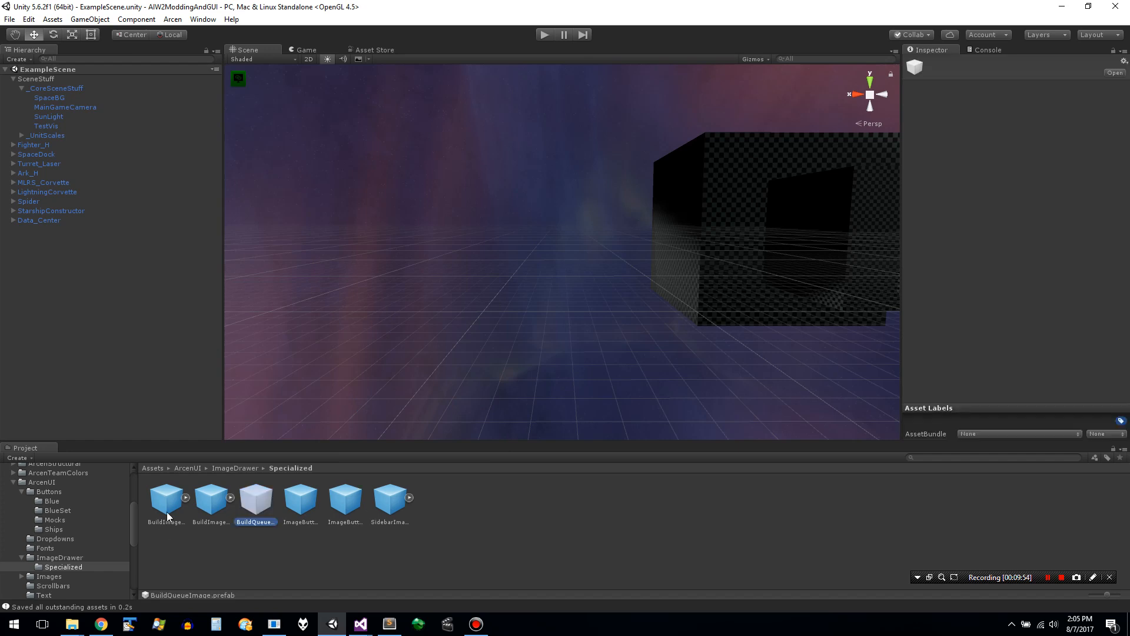
- Fill the empty BuildQueueImage prefab with the contents of BuildImageButtonBorderless 1 and select it
{"action": "left_click", "coordinate": [168, 516]}
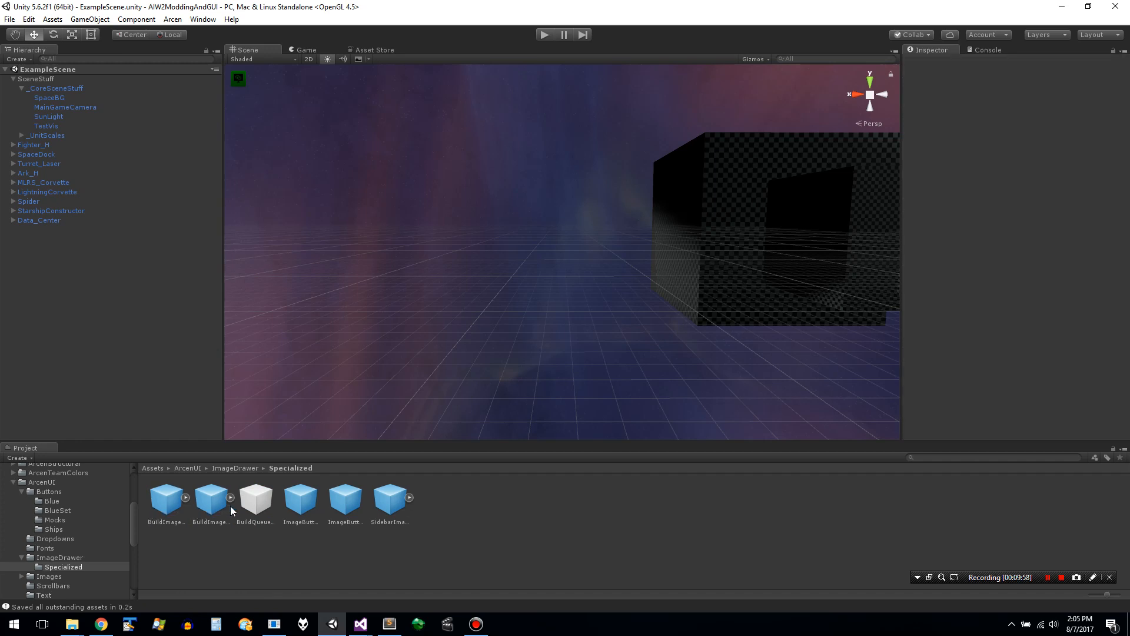
{"action": "left_click", "coordinate": [255, 500]}
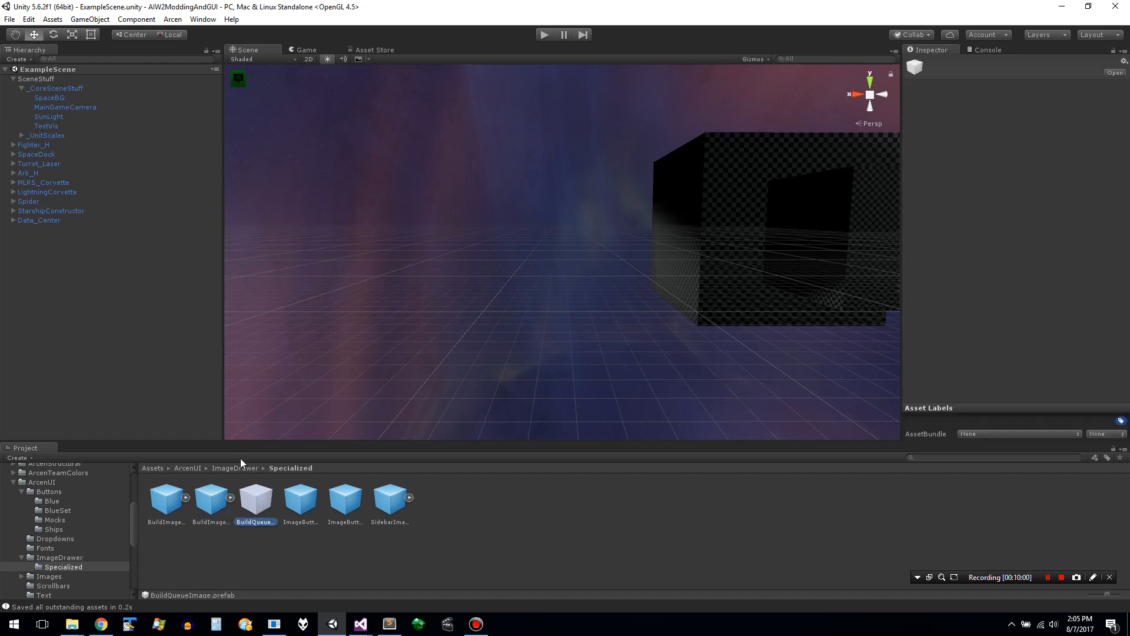
{"action": "right_click", "coordinate": [267, 508]}
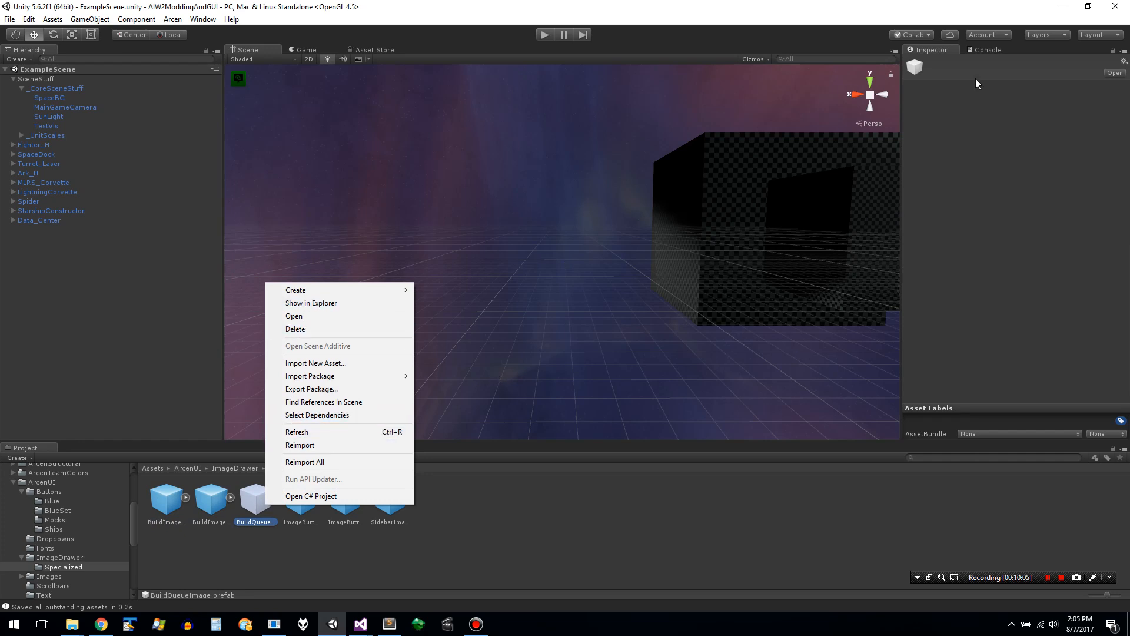
{"action": "left_click", "coordinate": [916, 63]}
{"action": "left_click", "coordinate": [210, 506]}
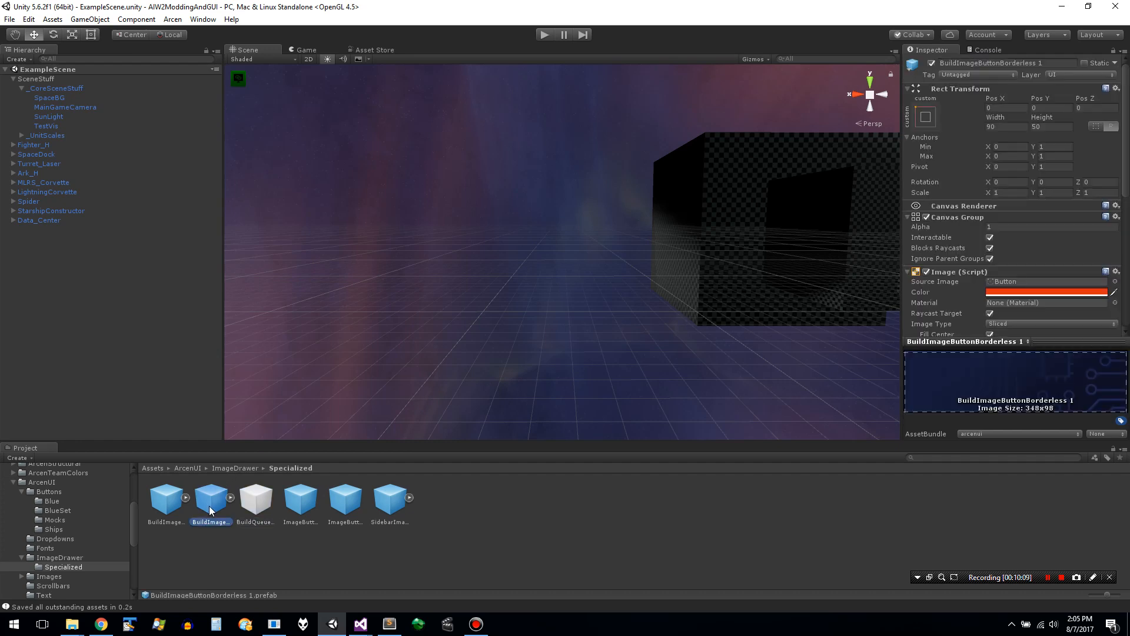
{"action": "left_click", "coordinate": [255, 505]}
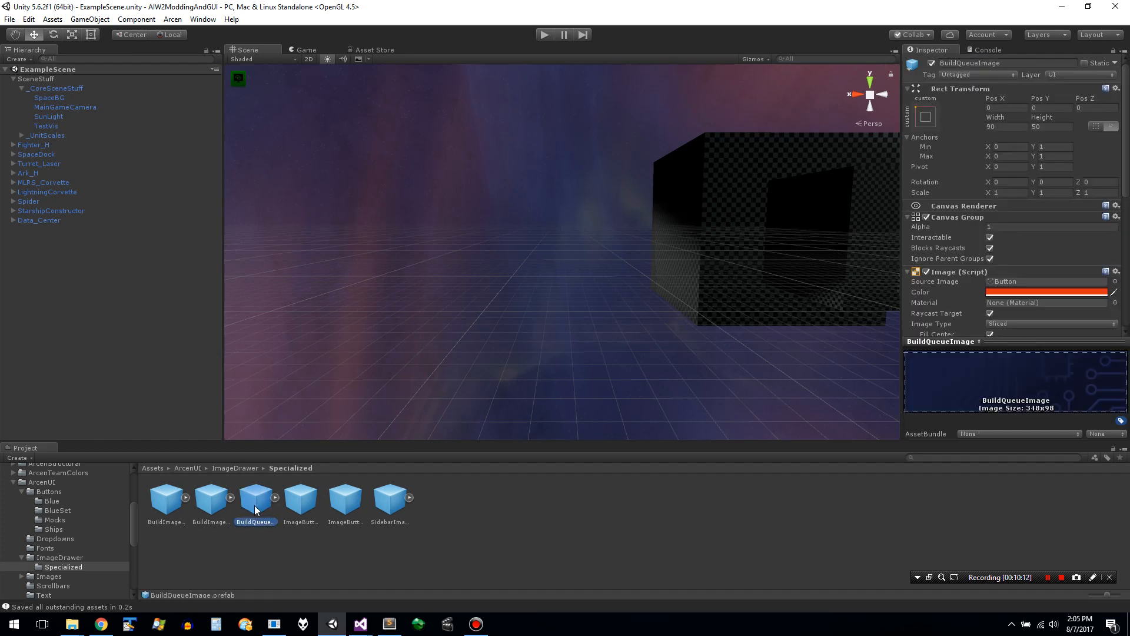
- Extend the BuildQueueImage prefab's name to BuildQueueImageButtonBorderless
{"action": "left_click", "coordinate": [1007, 62]}
{"action": "left_click", "coordinate": [1008, 62]}
{"action": "type", "text": "ButtonBorderless"}
{"action": "key", "text": "Return"}
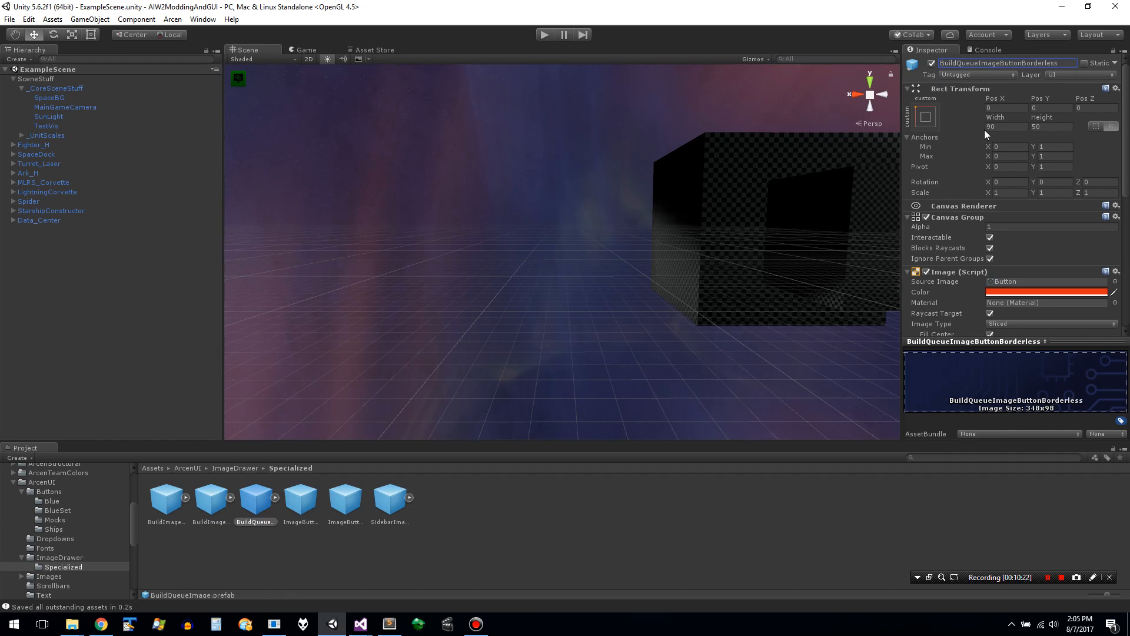
{"action": "left_click", "coordinate": [1004, 146]}
- Delete the BuildImageButtonBorderless 1 duplicate from the Specialized folder and select the BuildQueueImage prefab
{"action": "left_click", "coordinate": [256, 522]}
{"action": "left_click", "coordinate": [166, 501]}
{"action": "right_click", "coordinate": [204, 501]}
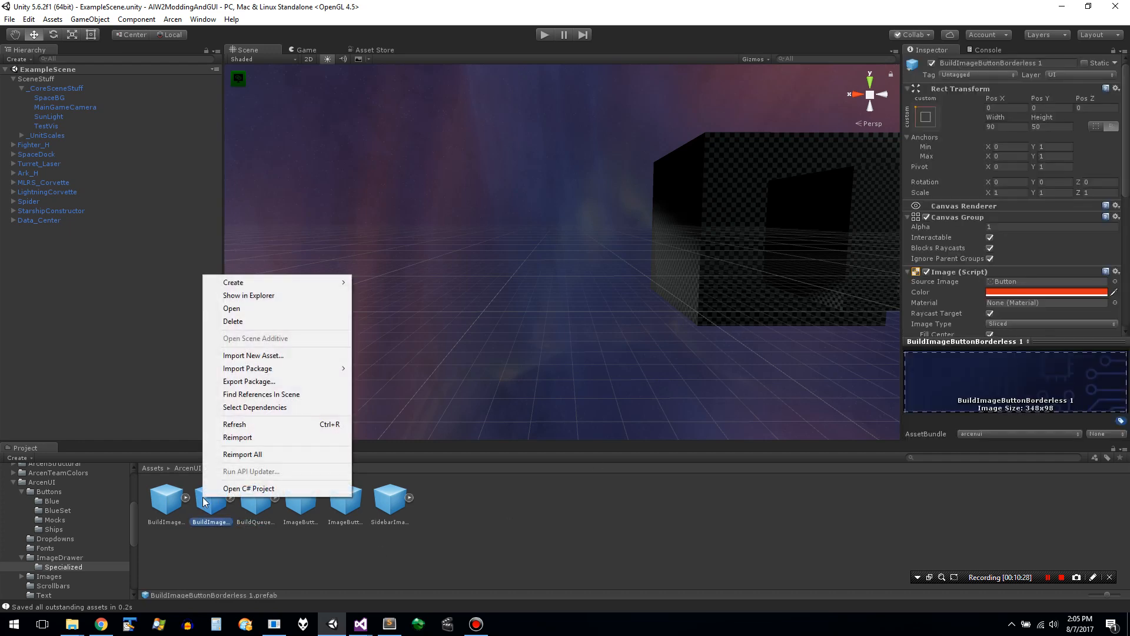
{"action": "left_click", "coordinate": [276, 321]}
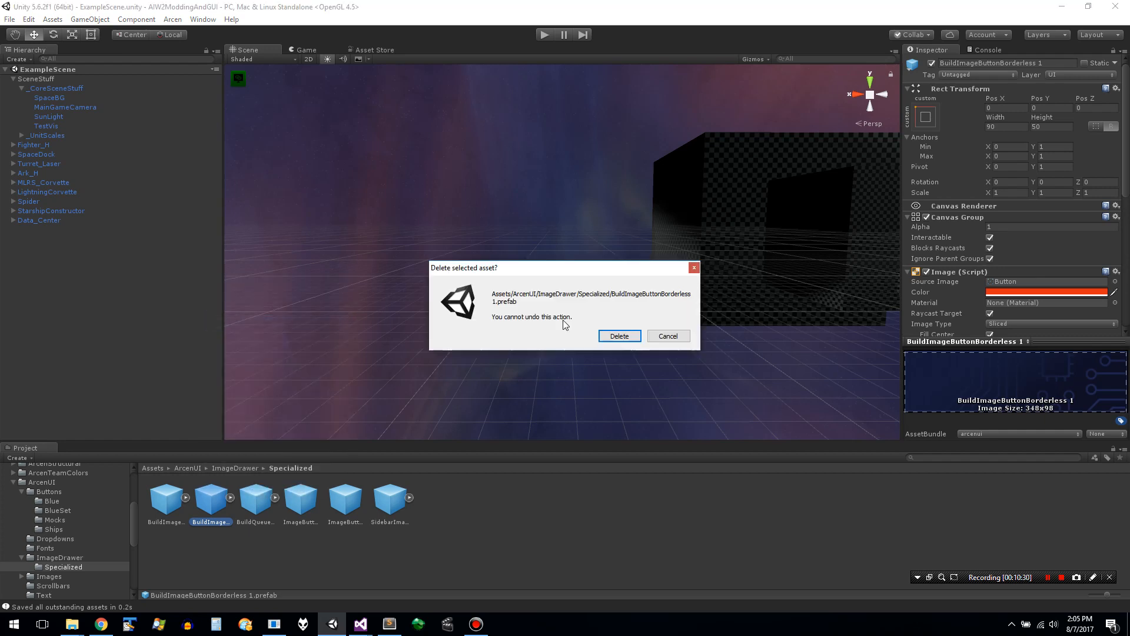
{"action": "left_click", "coordinate": [634, 341]}
{"action": "left_click", "coordinate": [203, 506]}
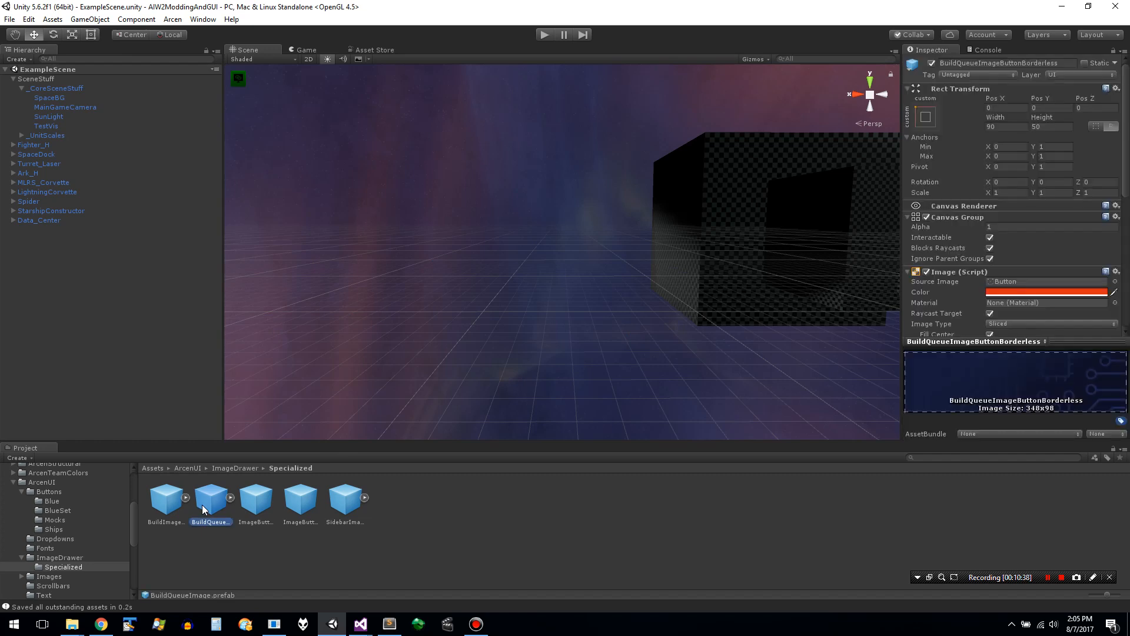
- Save all assets and build the Windows asset bundle
{"action": "left_click", "coordinate": [989, 63]}
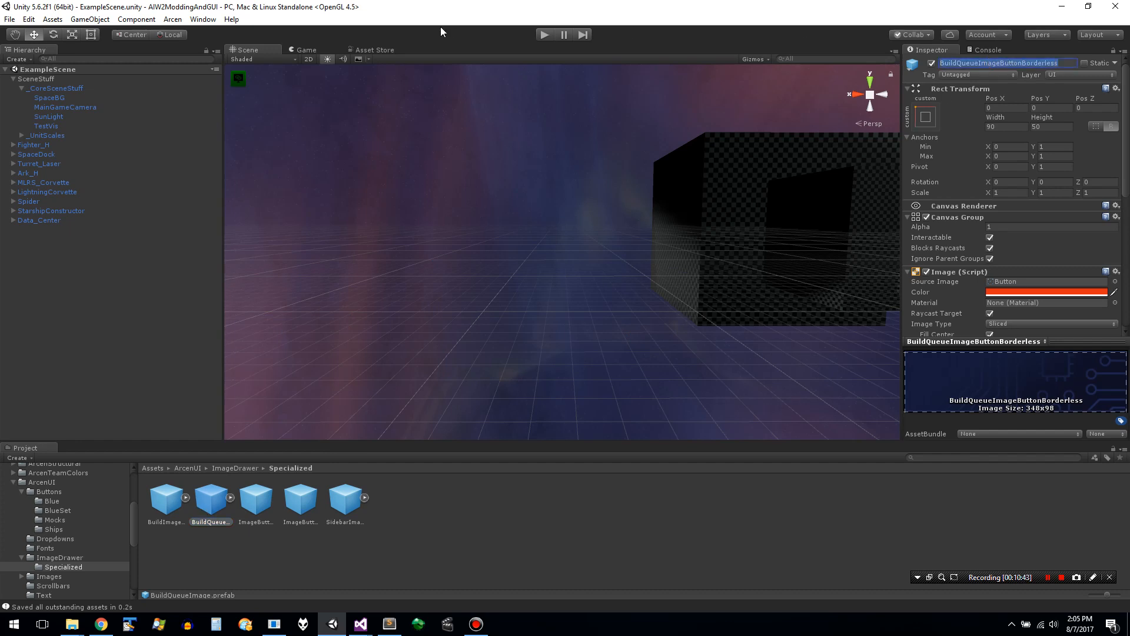
{"action": "left_click", "coordinate": [176, 21]}
{"action": "left_click", "coordinate": [200, 85]}
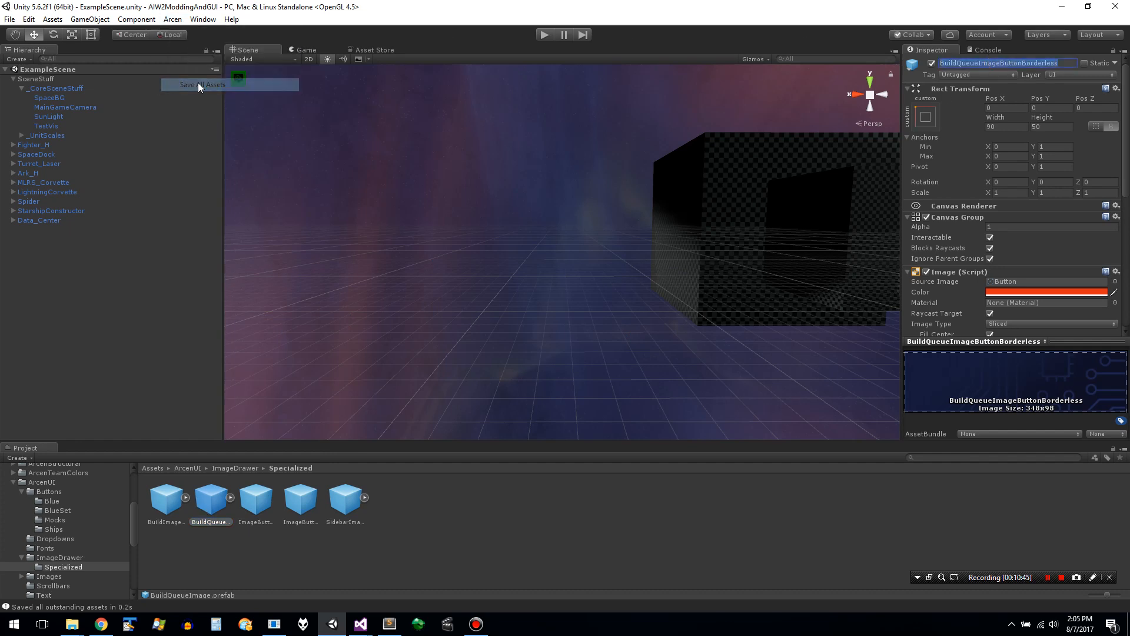
{"action": "left_click", "coordinate": [173, 20]}
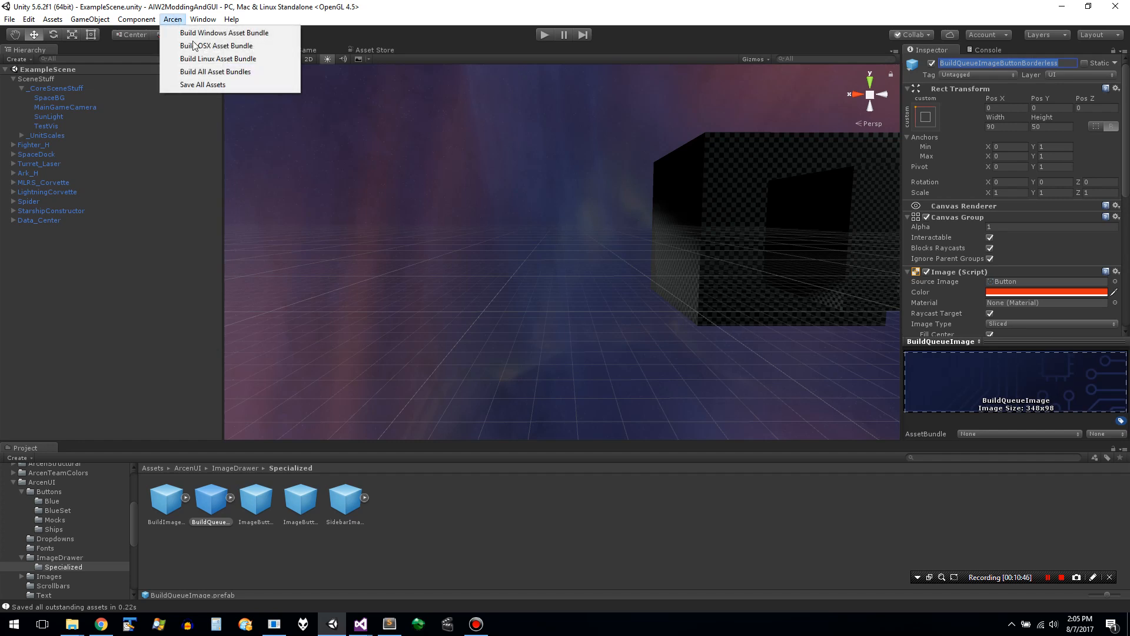
{"action": "left_click", "coordinate": [227, 37]}
- Switch to Sublime Text and examine the prefab lookup names of the build queue windows in KDL_UIWindows.xml
{"action": "key", "text": "alt+Tab"}
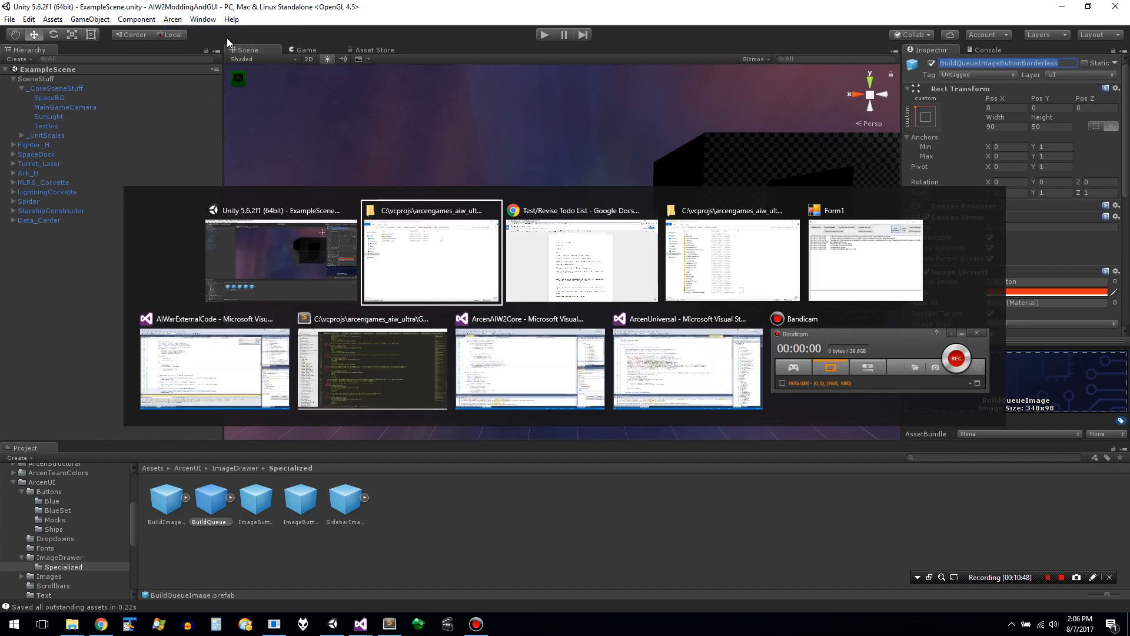
{"action": "key", "text": "alt+Tab"}
{"action": "key", "text": "alt+Tab"}
{"action": "key", "text": "alt+Tab"}
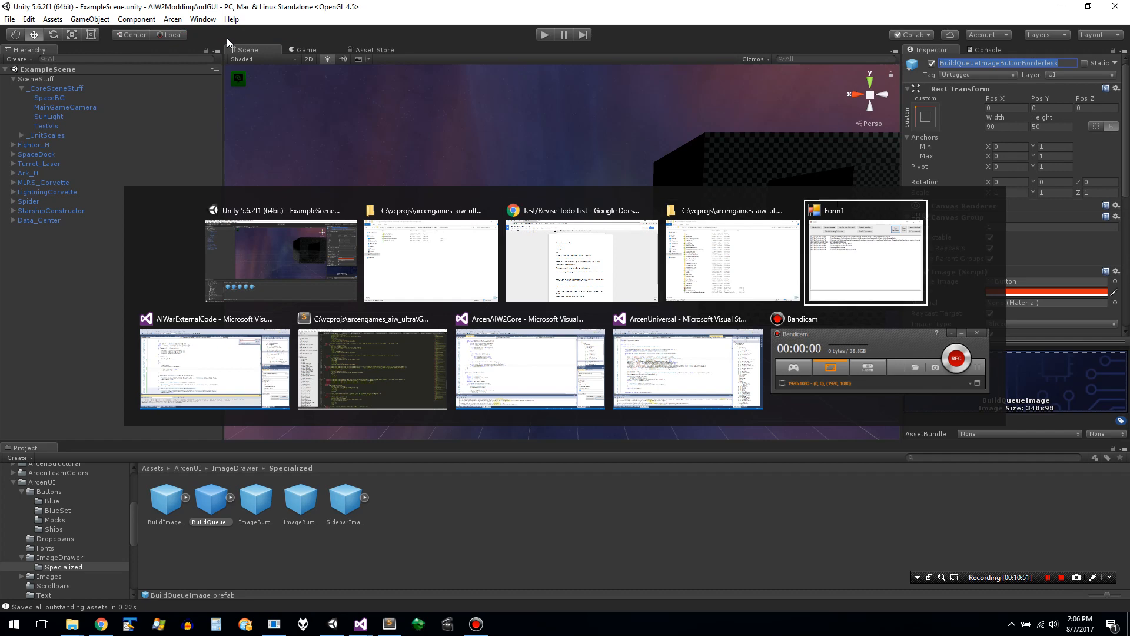
{"action": "key", "text": "alt+Tab"}
{"action": "key", "text": "alt+Tab"}
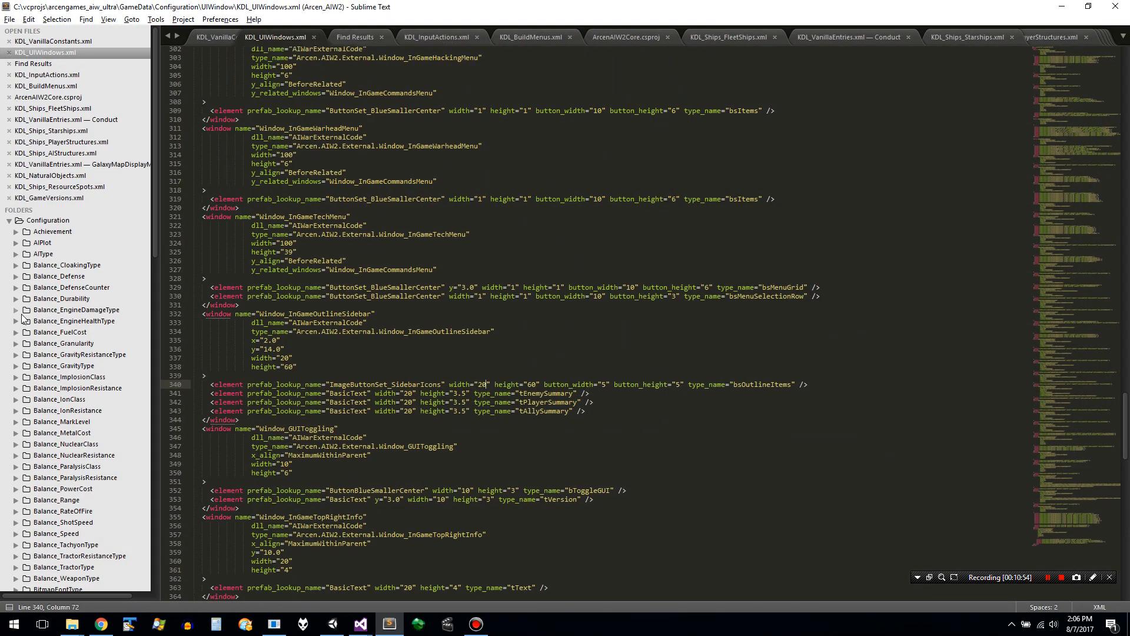
{"action": "left_click", "coordinate": [357, 456]}
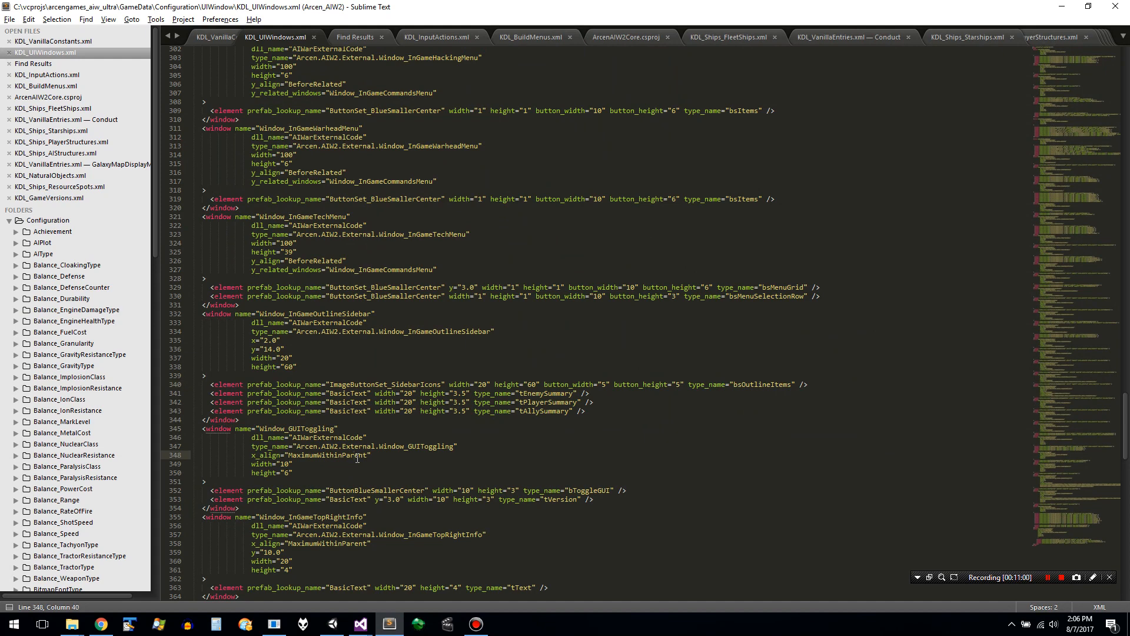
{"action": "key", "text": "Page_Up"}
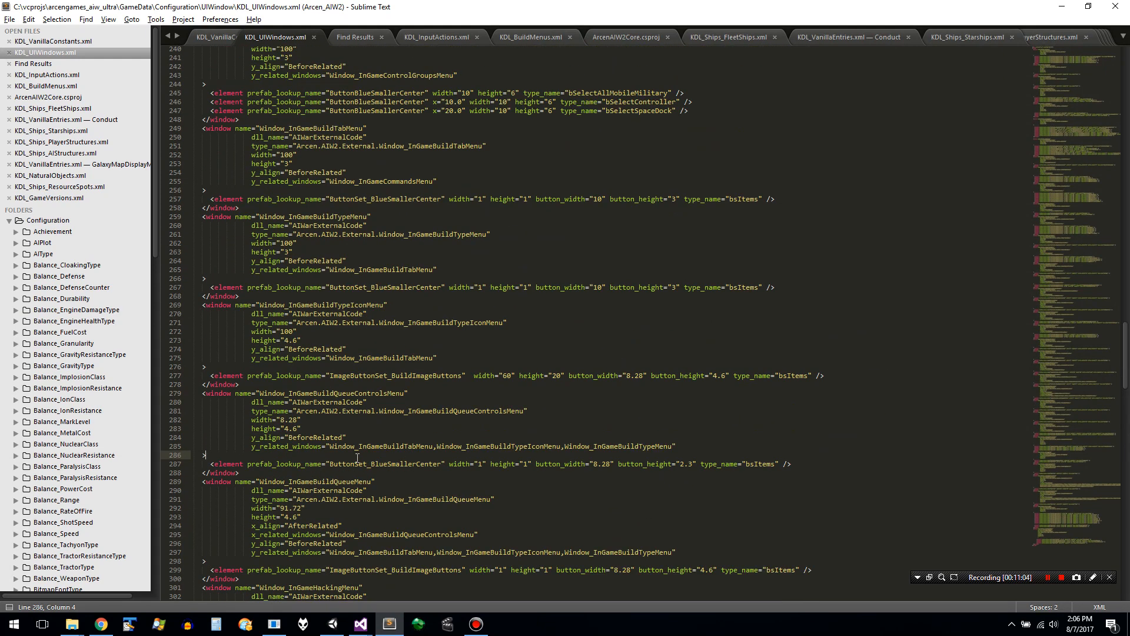
{"action": "double_click", "coordinate": [365, 464]}
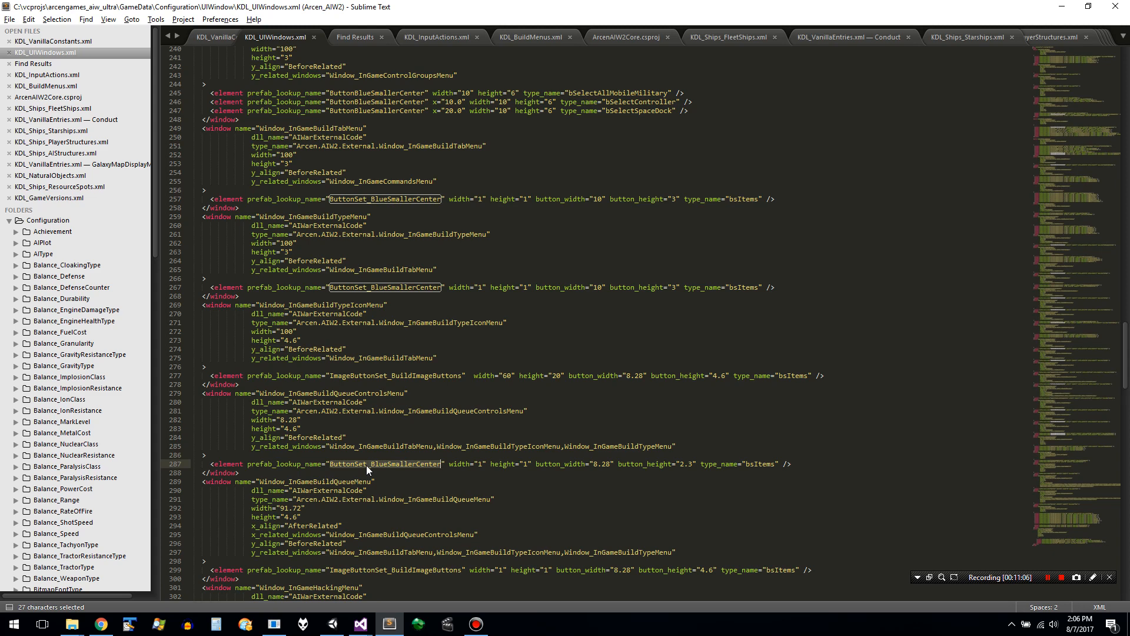
- Switch back to Unity and inspect the image drawer and image button set prefabs in the ImageDrawer folder
{"action": "key", "text": "alt+Tab"}
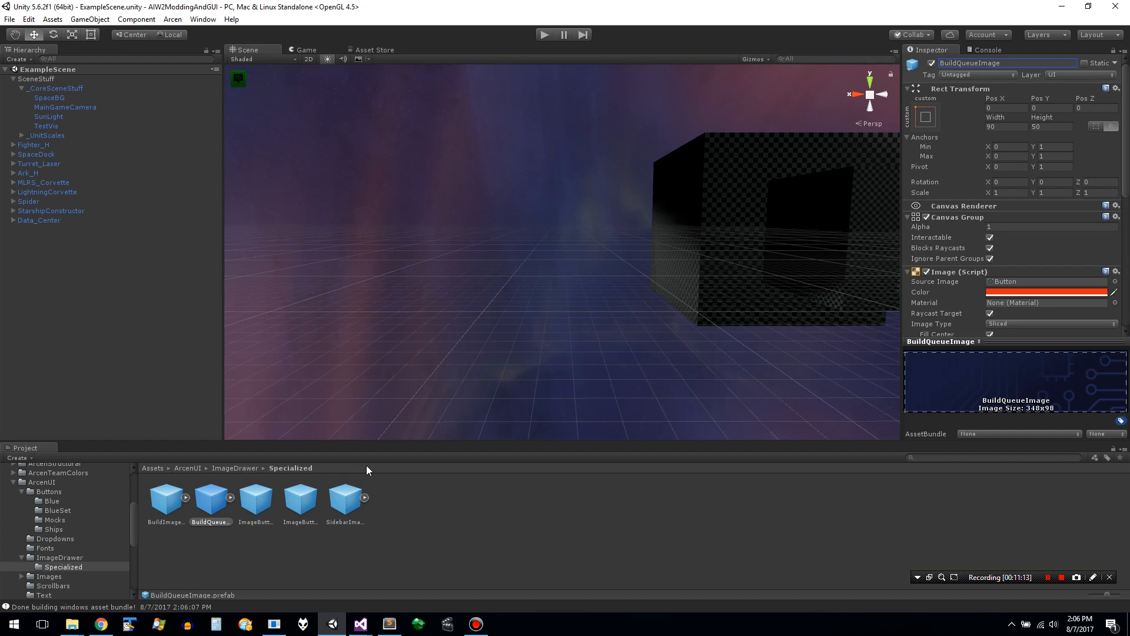
{"action": "left_click", "coordinate": [70, 558]}
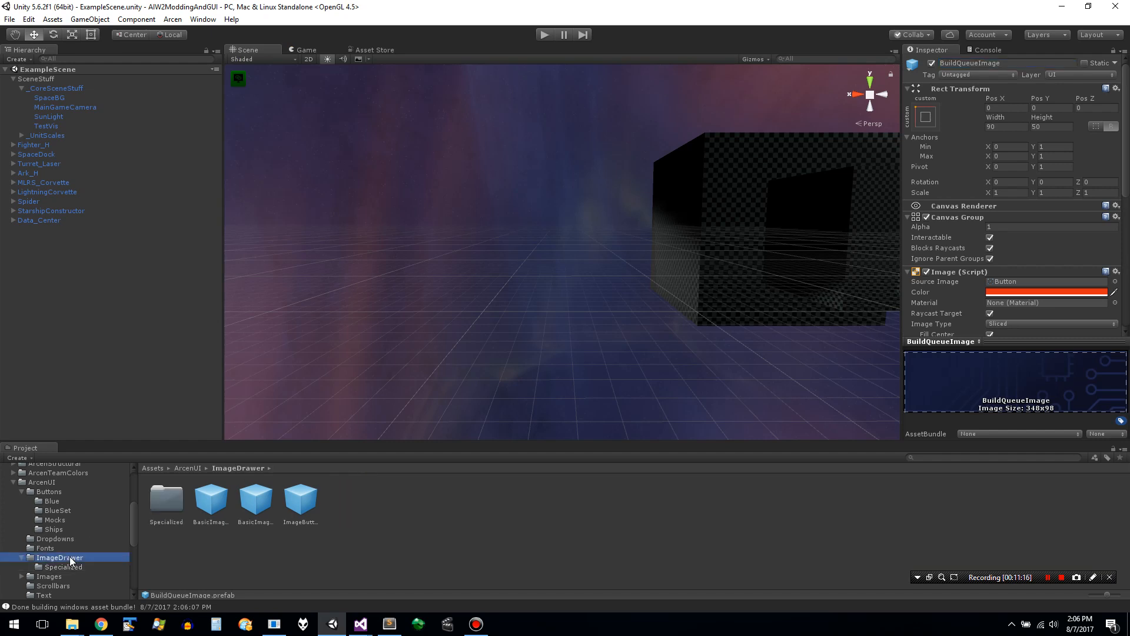
{"action": "left_click", "coordinate": [73, 568]}
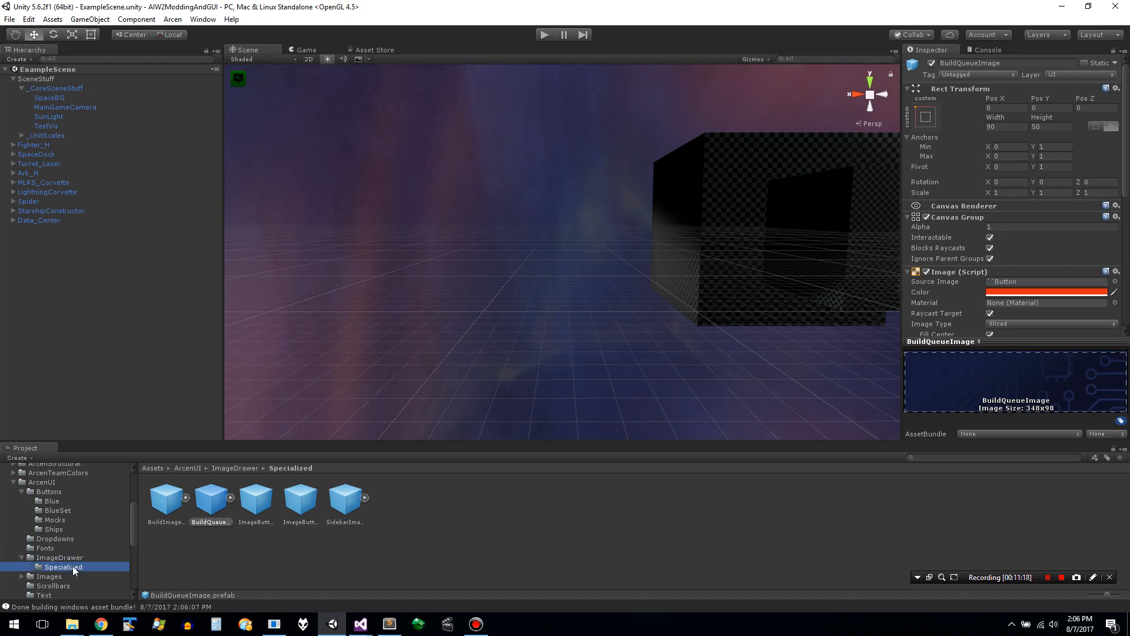
{"action": "left_click", "coordinate": [75, 559]}
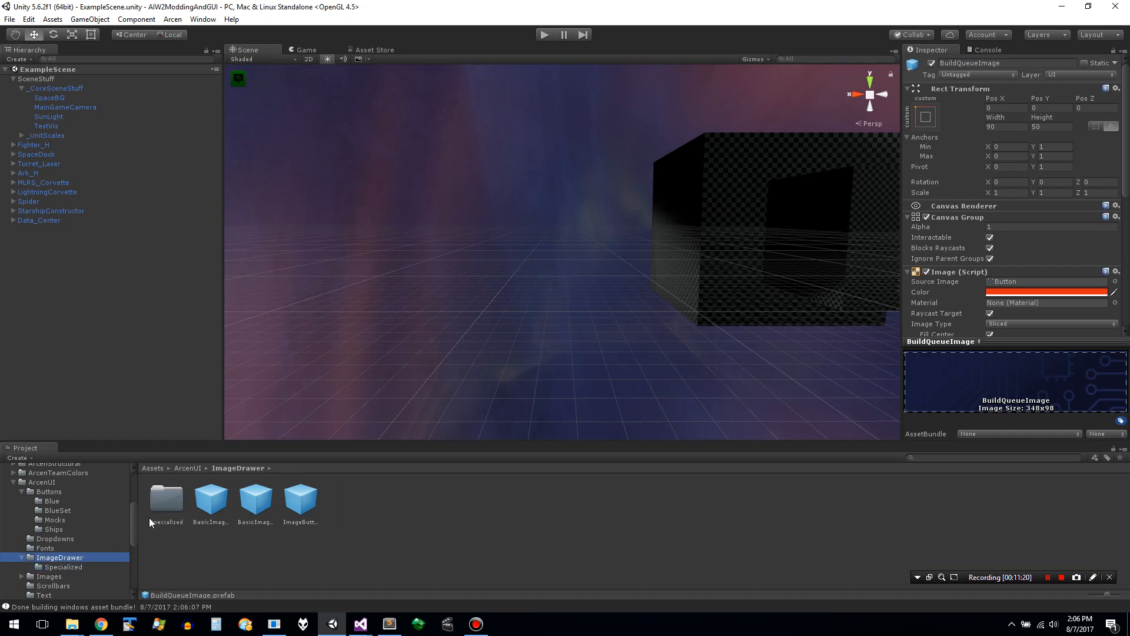
{"action": "left_click", "coordinate": [210, 508]}
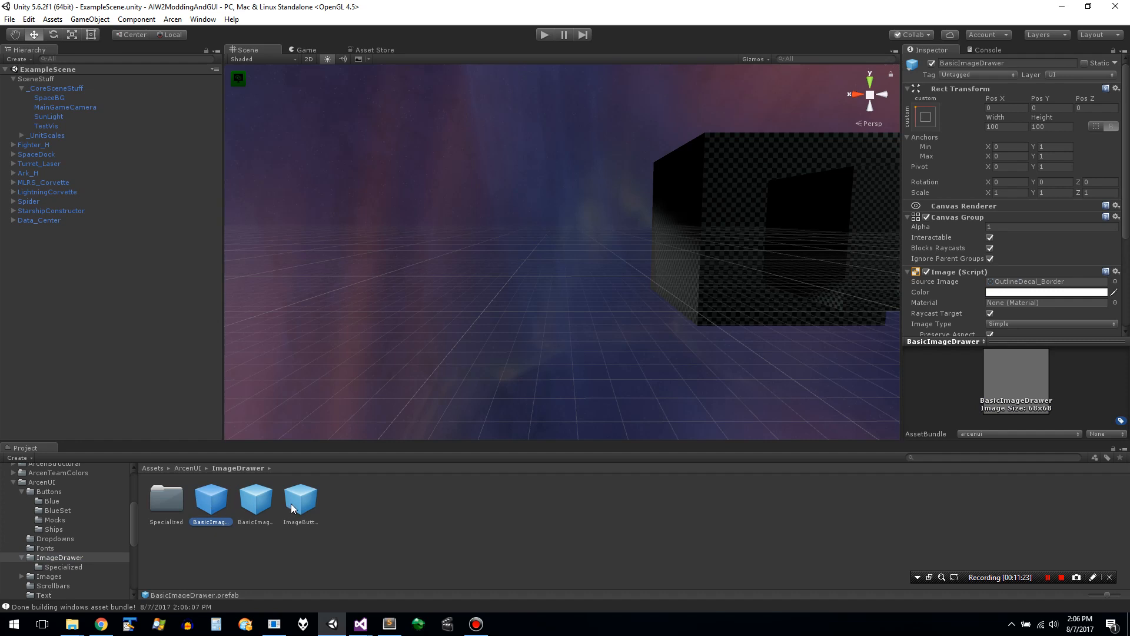
{"action": "key", "text": "Right"}
{"action": "key", "text": "Right"}
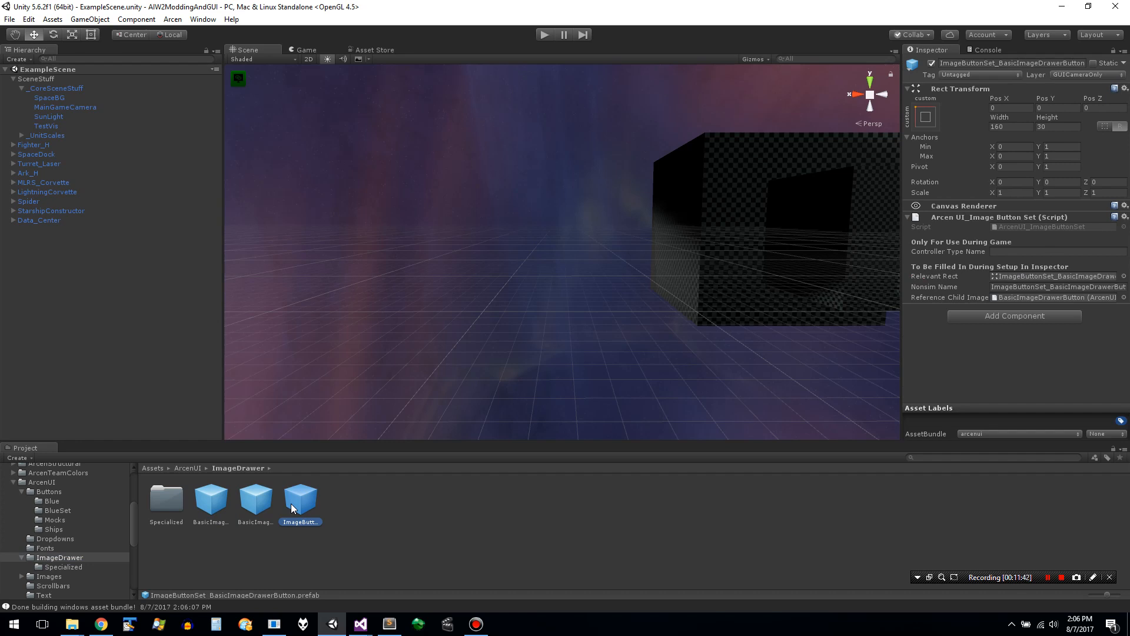
- Switch to Sublime Text and look up the prefab name used by the Window_InGameBuildTypeIconMenu element
{"action": "key", "text": "alt+Tab"}
{"action": "key", "text": "alt+Tab"}
{"action": "key", "text": "alt+Tab"}
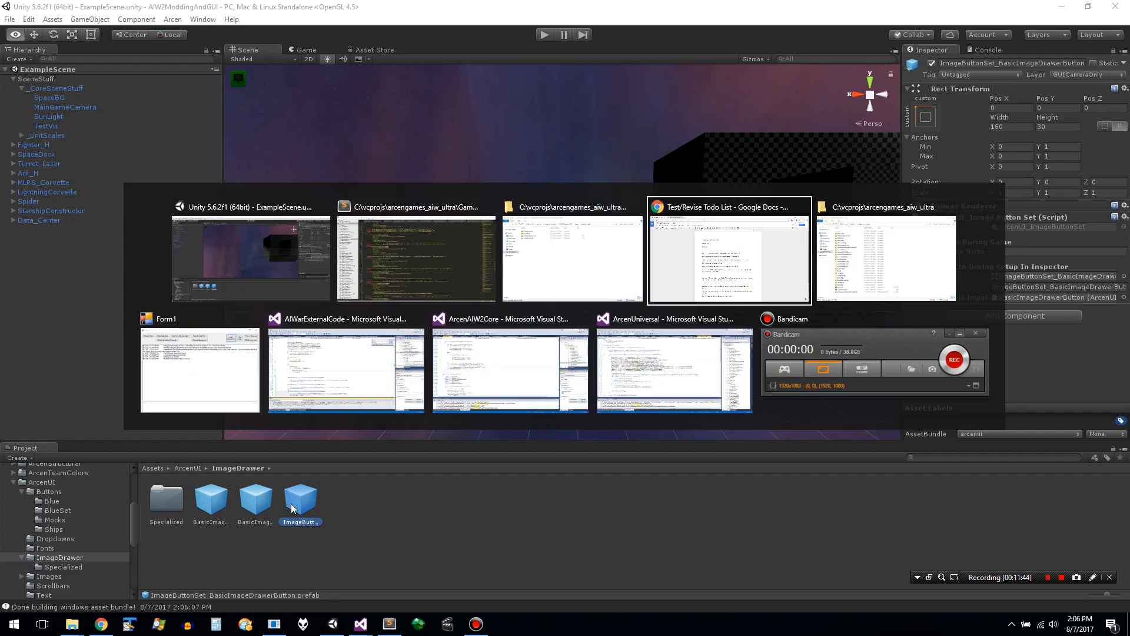
{"action": "key", "text": "alt+shift+Tab"}
{"action": "key", "text": "alt+shift+Tab"}
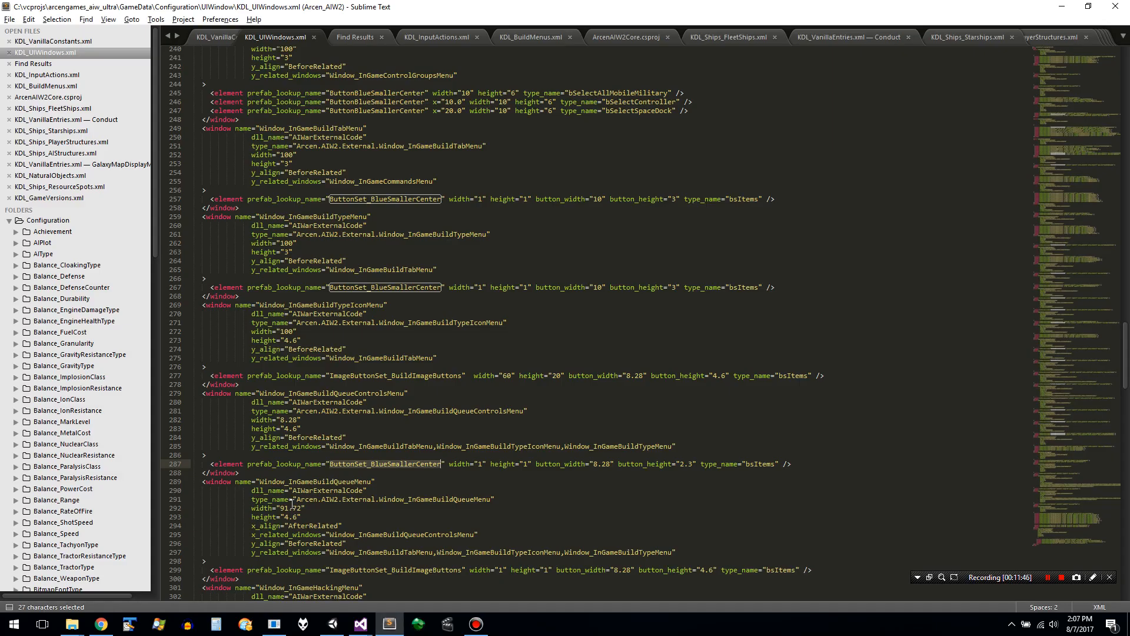
{"action": "left_click", "coordinate": [386, 490]}
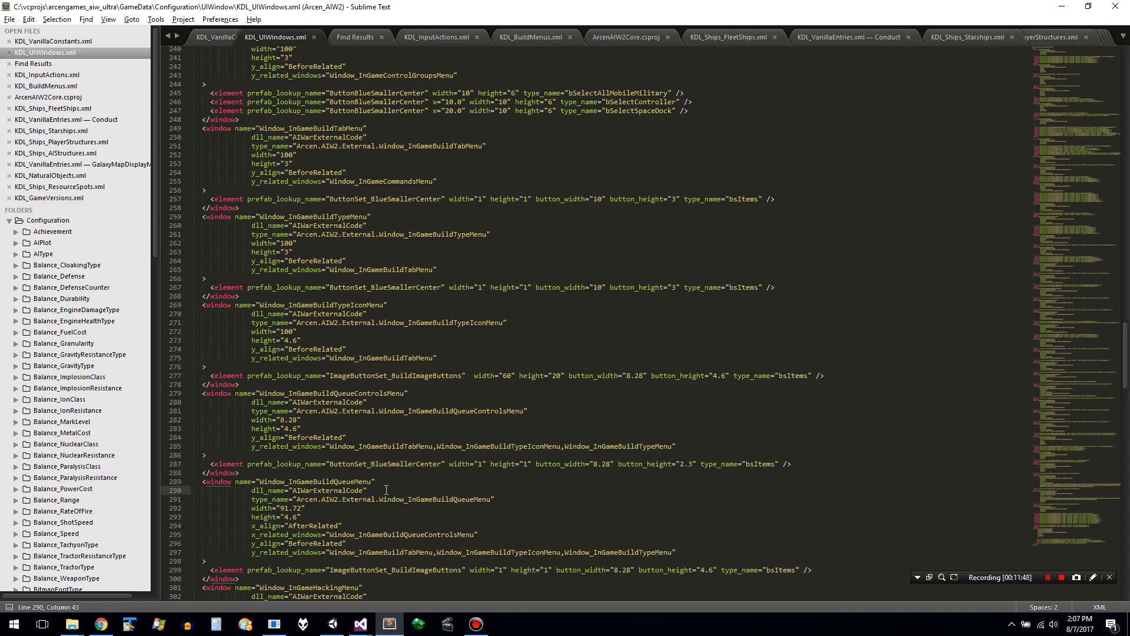
{"action": "double_click", "coordinate": [409, 374]}
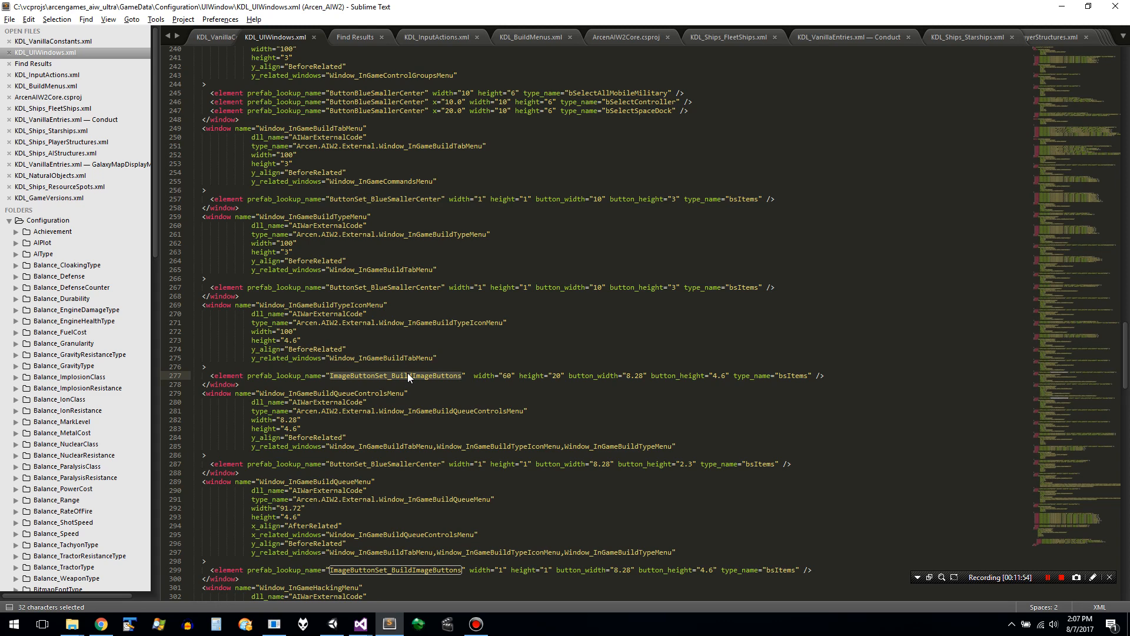
- Switch back to Unity, find the ImageButtonSet_BuildImageButtons prefab in the Specialized folder and duplicate it
{"action": "key", "text": "alt+Tab"}
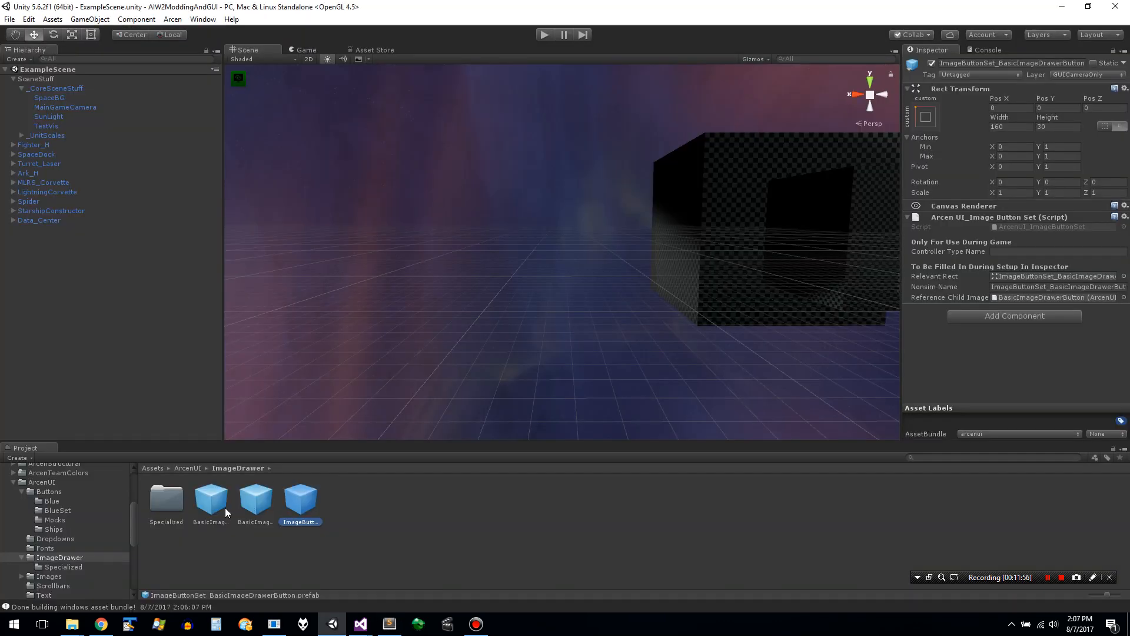
{"action": "left_click", "coordinate": [259, 501]}
{"action": "left_click", "coordinate": [299, 500]}
{"action": "double_click", "coordinate": [163, 501]}
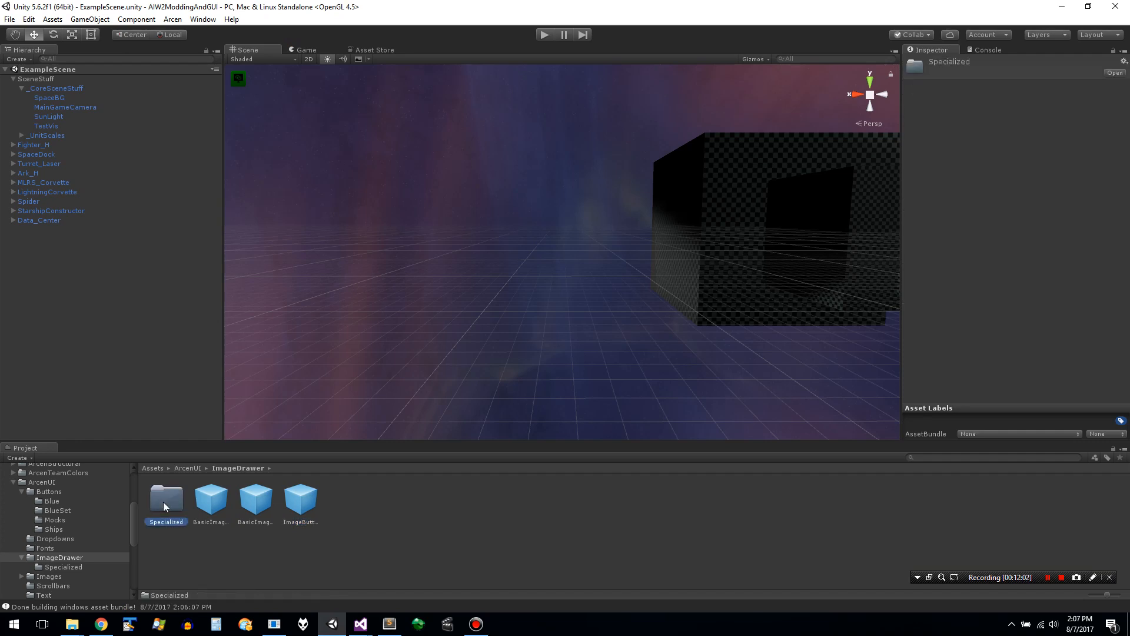
{"action": "left_click", "coordinate": [308, 499]}
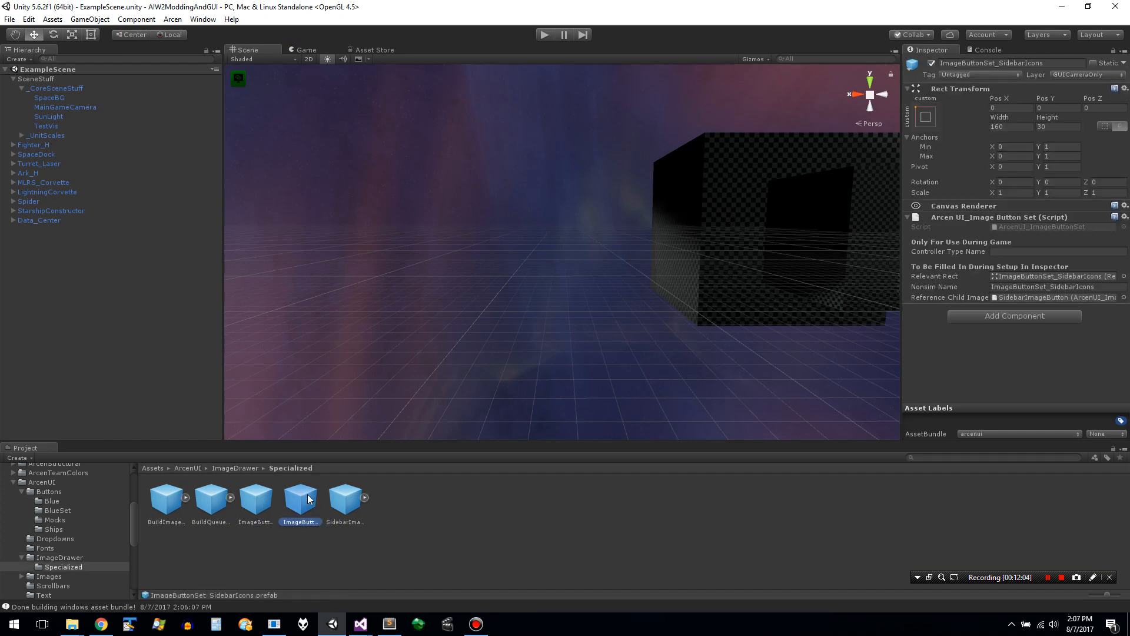
{"action": "key", "text": "Left"}
{"action": "key", "text": "Left"}
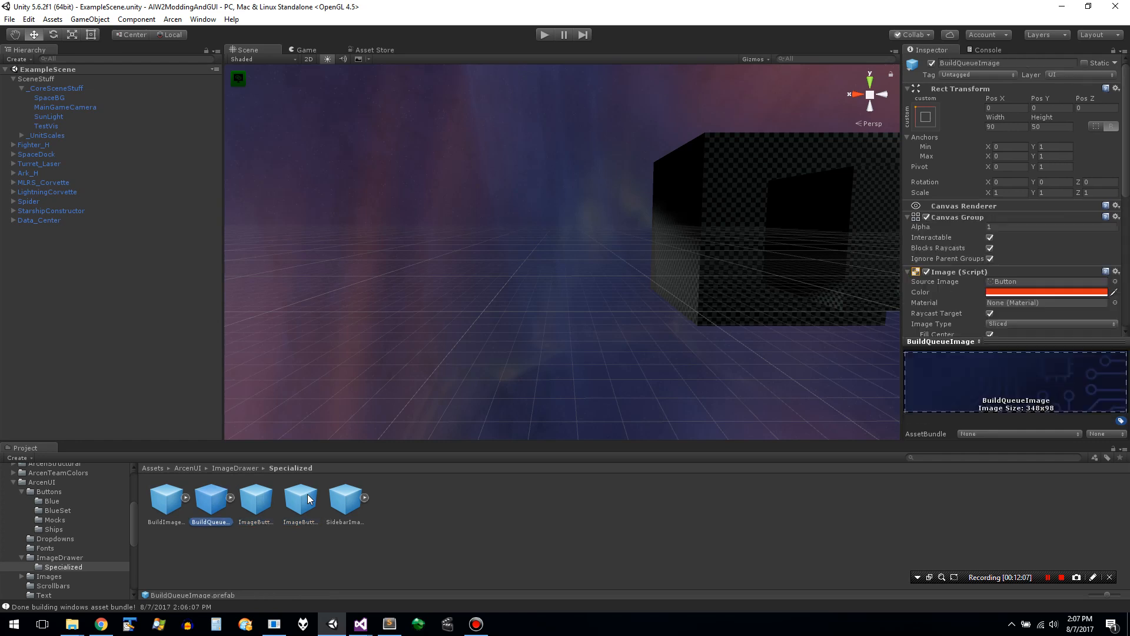
{"action": "key", "text": "Right"}
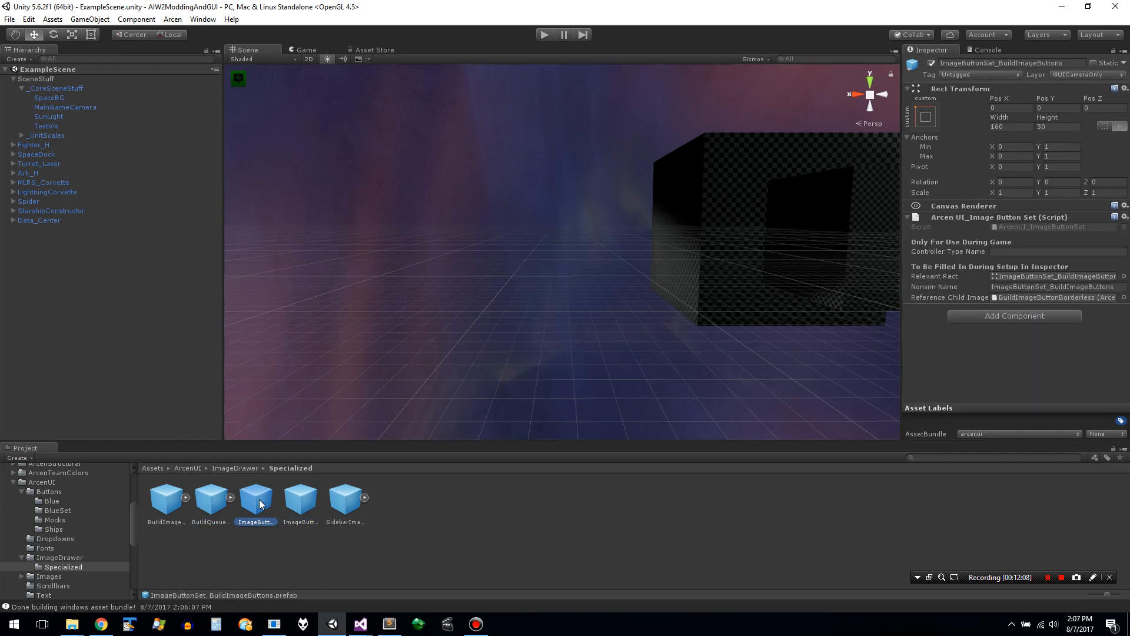
{"action": "key", "text": "ctrl+d"}
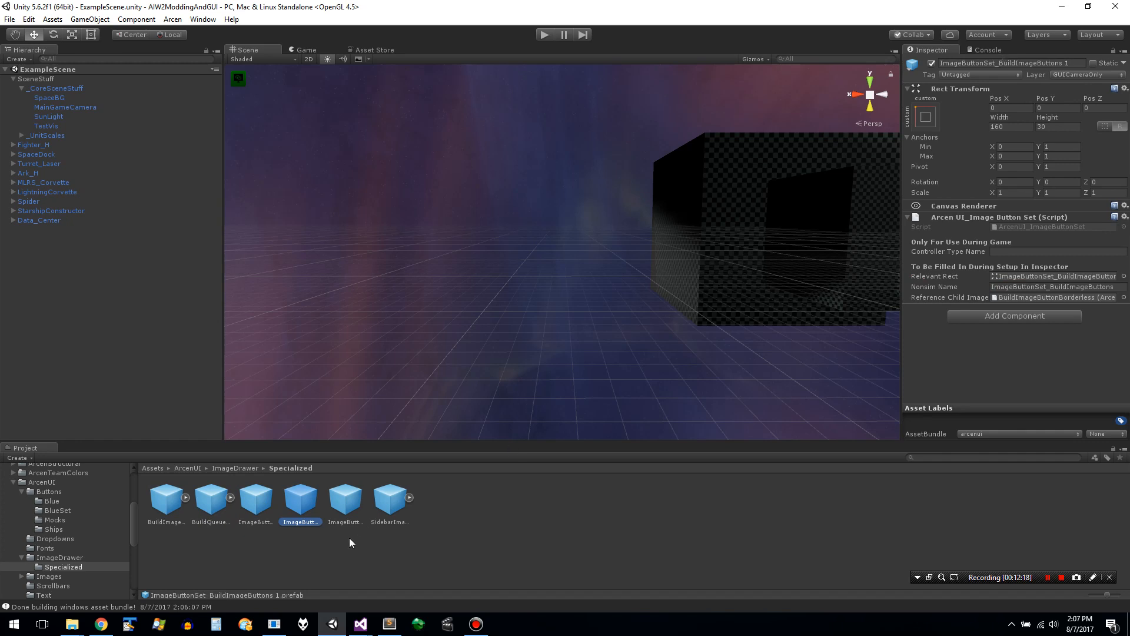
{"action": "left_click", "coordinate": [1064, 63]}
{"action": "left_click", "coordinate": [1019, 63]}
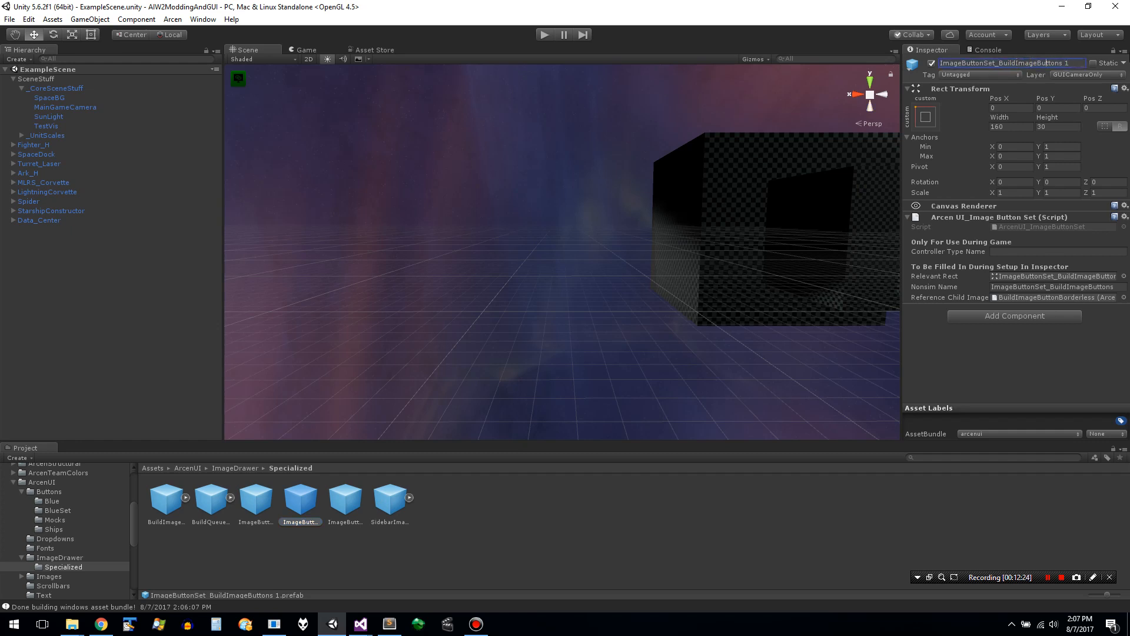
{"action": "type", "text": "Queue"}
{"action": "key", "text": "BackSpace"}
{"action": "key", "text": "BackSpace"}
{"action": "key", "text": "Escape"}
{"action": "left_click", "coordinate": [297, 546]}
- Create a new prefab in the Specialized folder and fill it with the contents of ImageButtonSet_BuildImageButtons 1
{"action": "right_click", "coordinate": [298, 505]}
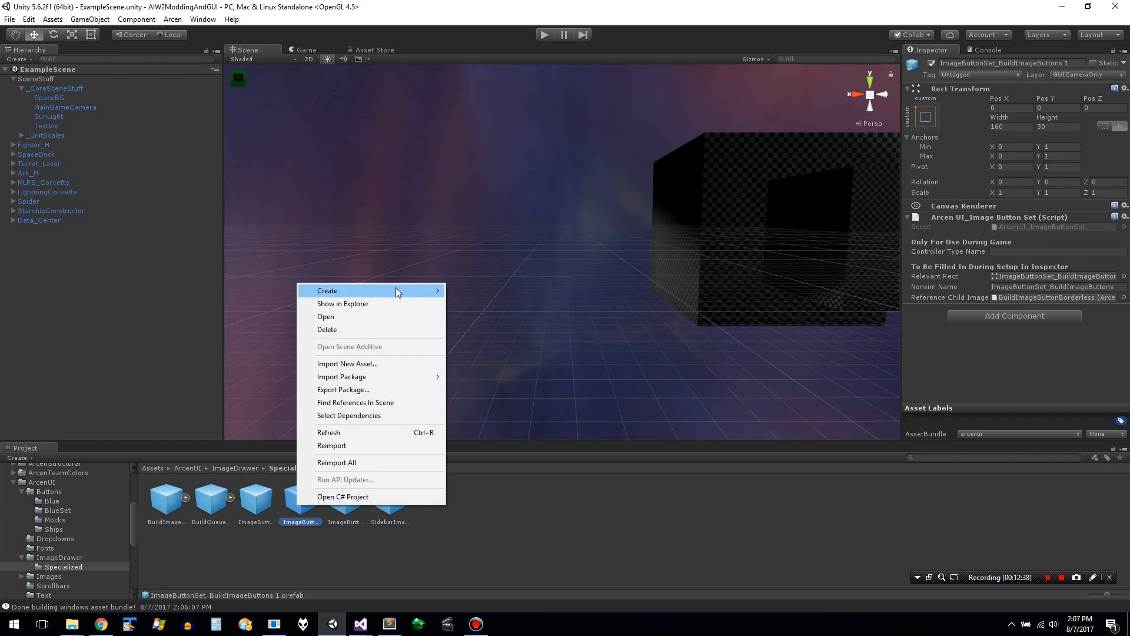
{"action": "mouse_move", "coordinate": [396, 289]}
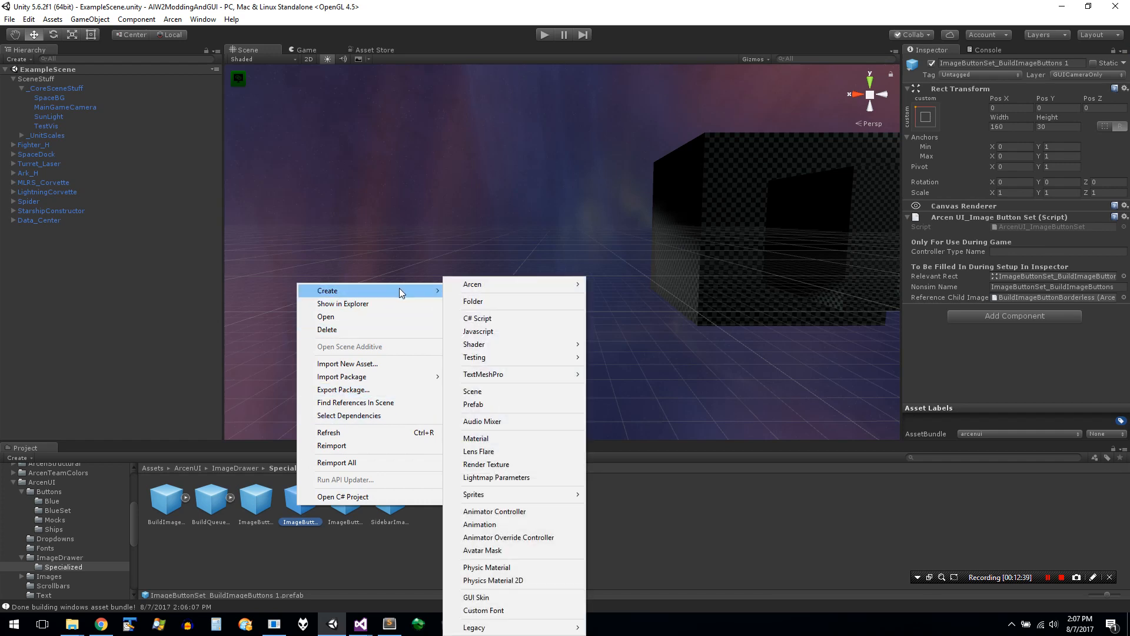
{"action": "left_click", "coordinate": [530, 404]}
{"action": "left_click", "coordinate": [309, 506]}
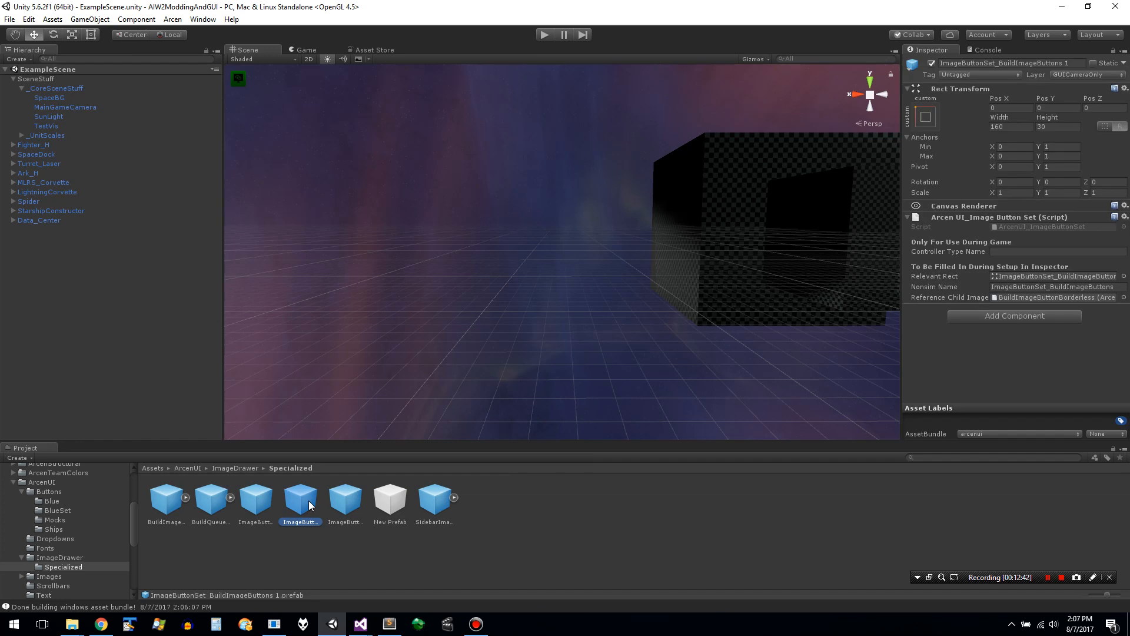
{"action": "left_click_drag", "start_coordinate": [309, 506], "coordinate": [382, 496]}
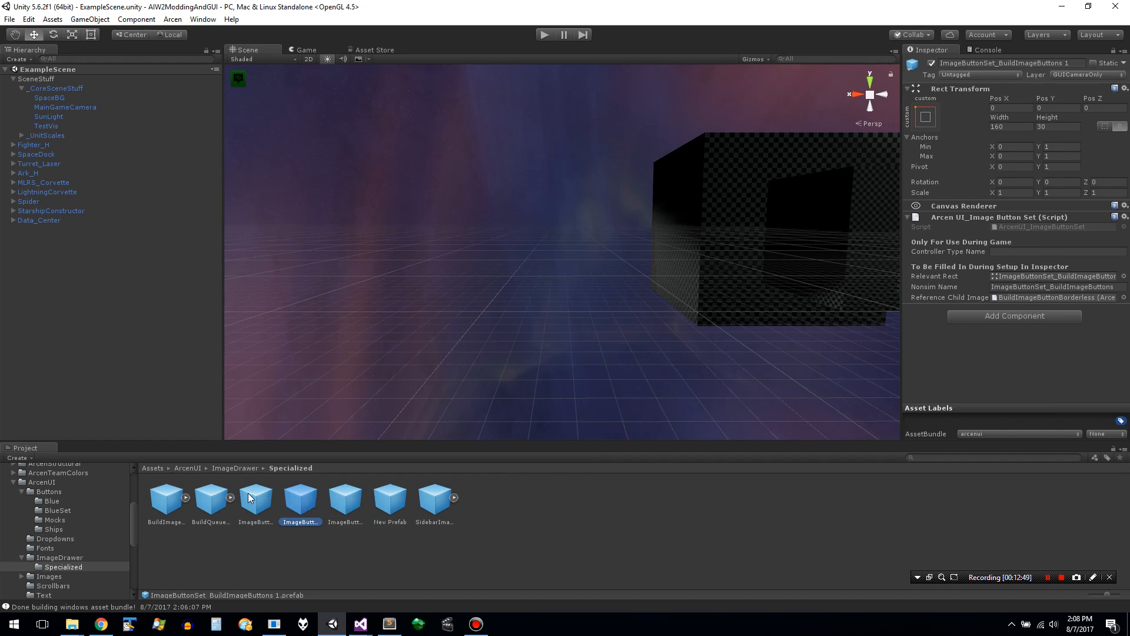
- Delete the ImageButtonSet_BuildImageButtons 1 duplicate from the Specialized folder
{"action": "left_click", "coordinate": [213, 501]}
{"action": "left_click", "coordinate": [311, 503]}
{"action": "key", "text": "Delete"}
{"action": "key", "text": "Return"}
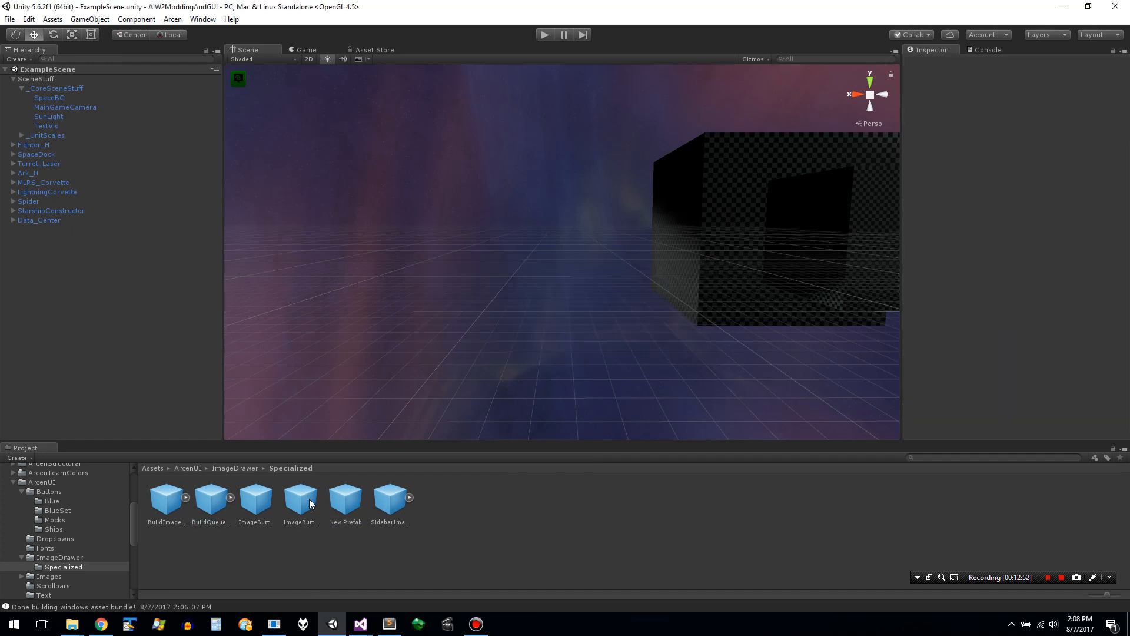
{"action": "left_click", "coordinate": [345, 502]}
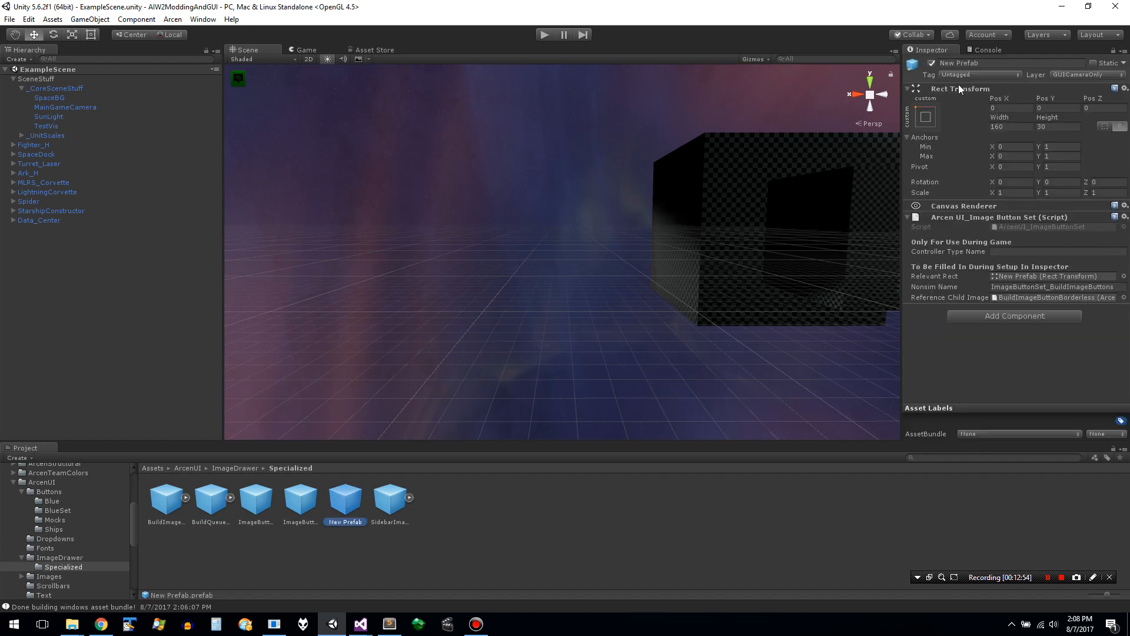
- Name New Prefab ImageButtonSet_BuildQueueImageButtons, starting from the copied name of the ImageButtonSet_BuildImageButtons prefab
{"action": "left_click", "coordinate": [302, 500]}
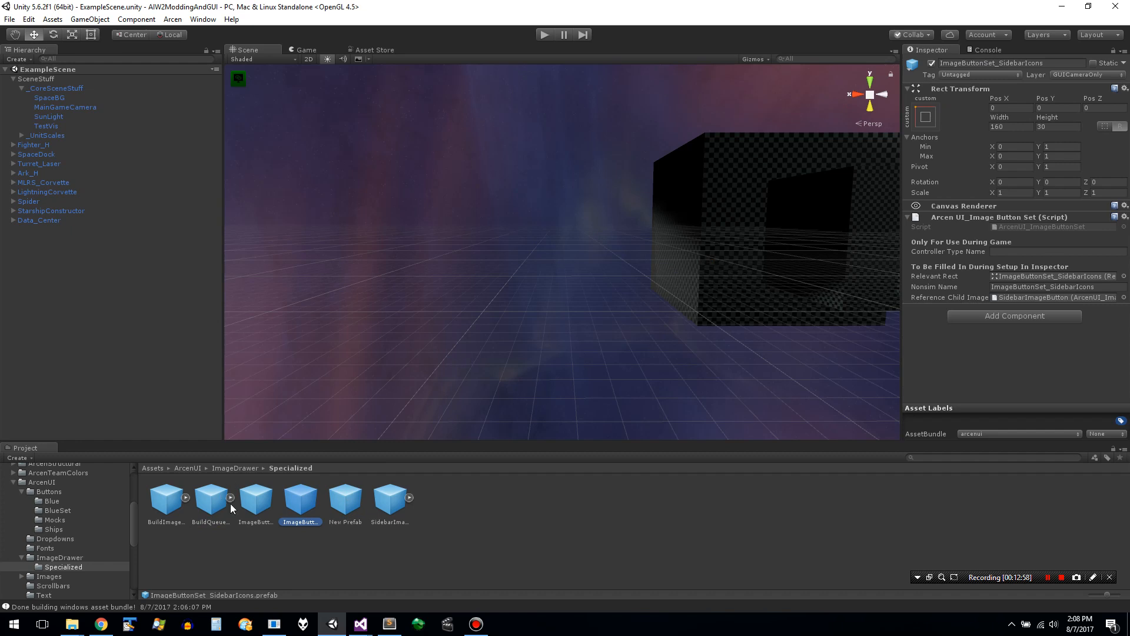
{"action": "left_click", "coordinate": [254, 501]}
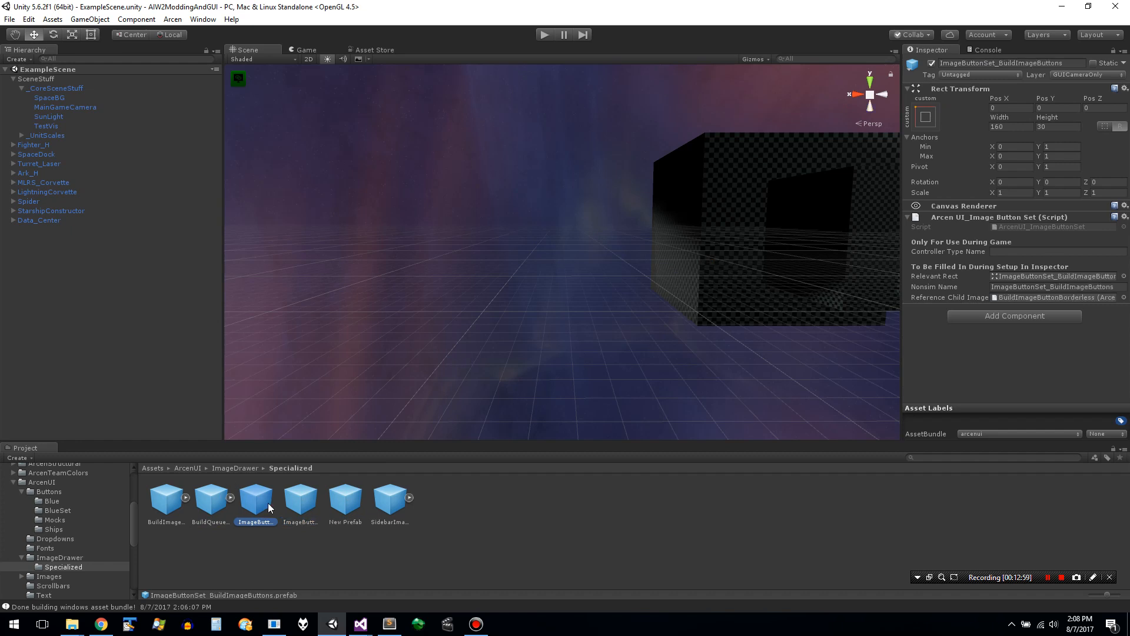
{"action": "left_click", "coordinate": [972, 63]}
{"action": "key", "text": "ctrl+c"}
{"action": "left_click", "coordinate": [348, 501]}
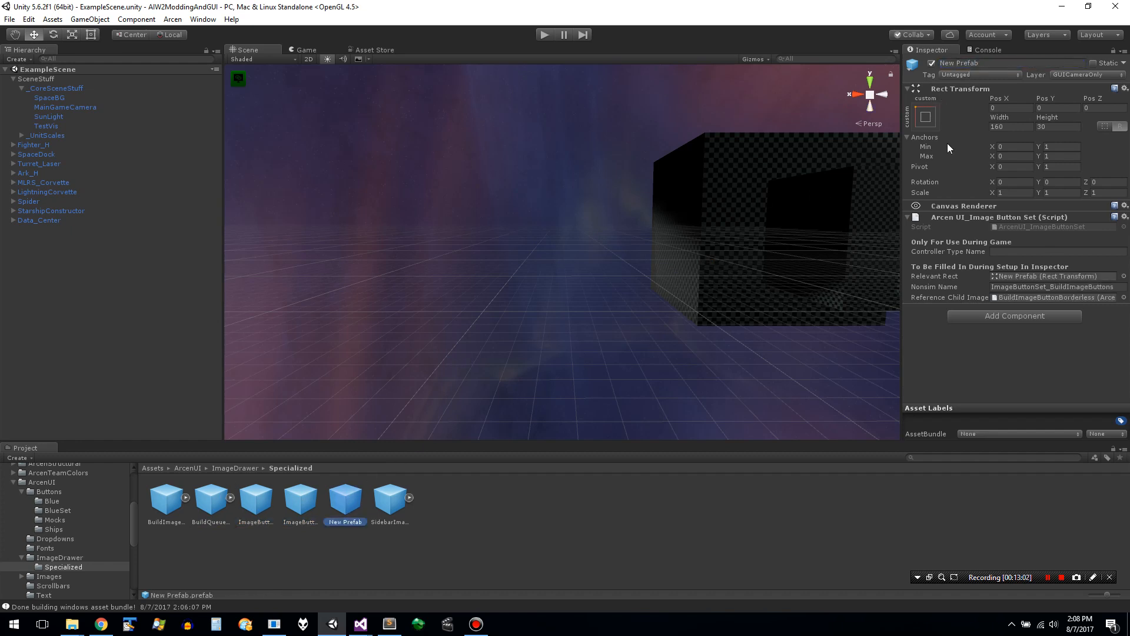
{"action": "left_click", "coordinate": [994, 63]}
{"action": "key", "text": "ctrl+v"}
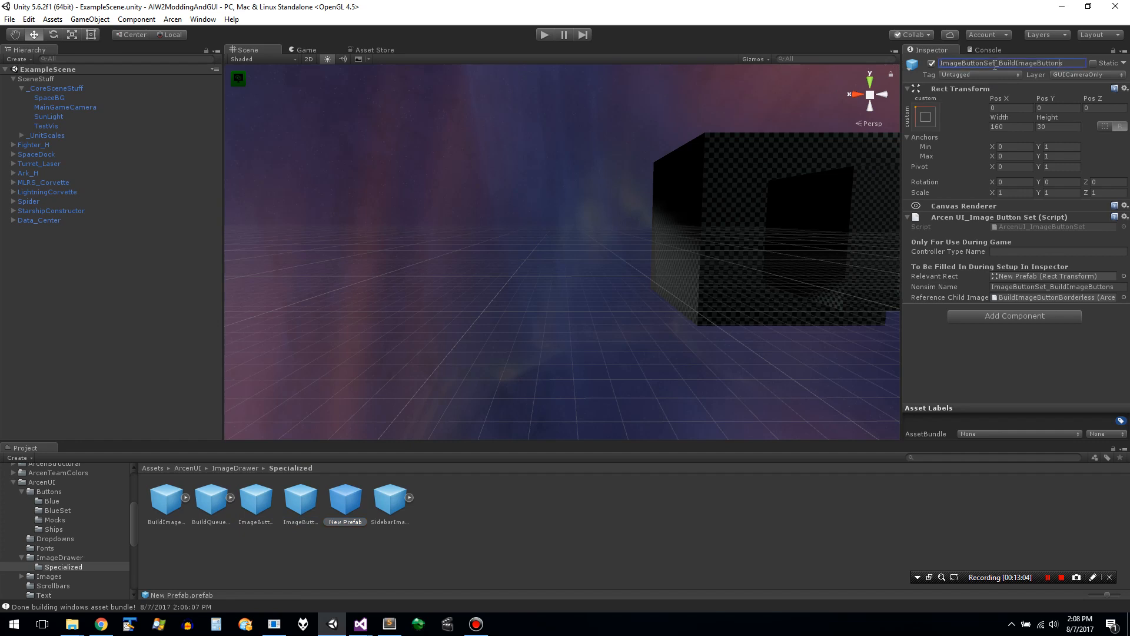
{"action": "type", "text": "Queue"}
- Switch to Sublime Text, paste the copied prefab name over the prefab_lookup_name of the Window_InGameBuildQueueMenu element, and save the file
{"action": "key", "text": "alt+Tab"}
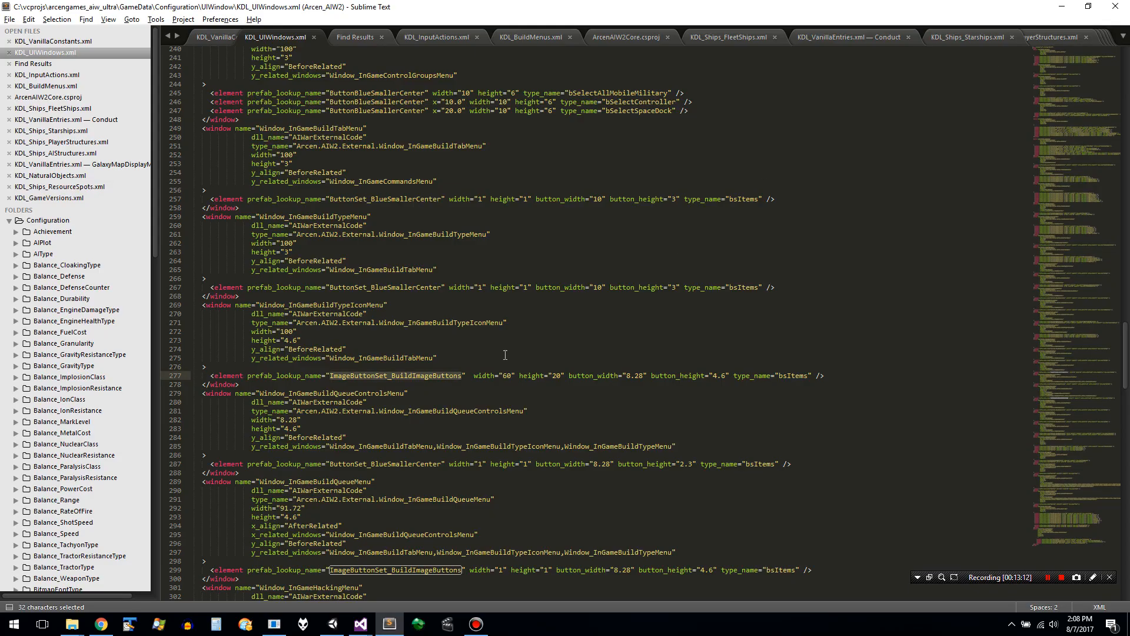
{"action": "type", "text": "ImageButtonSet_BuildQueueImageButtons"}
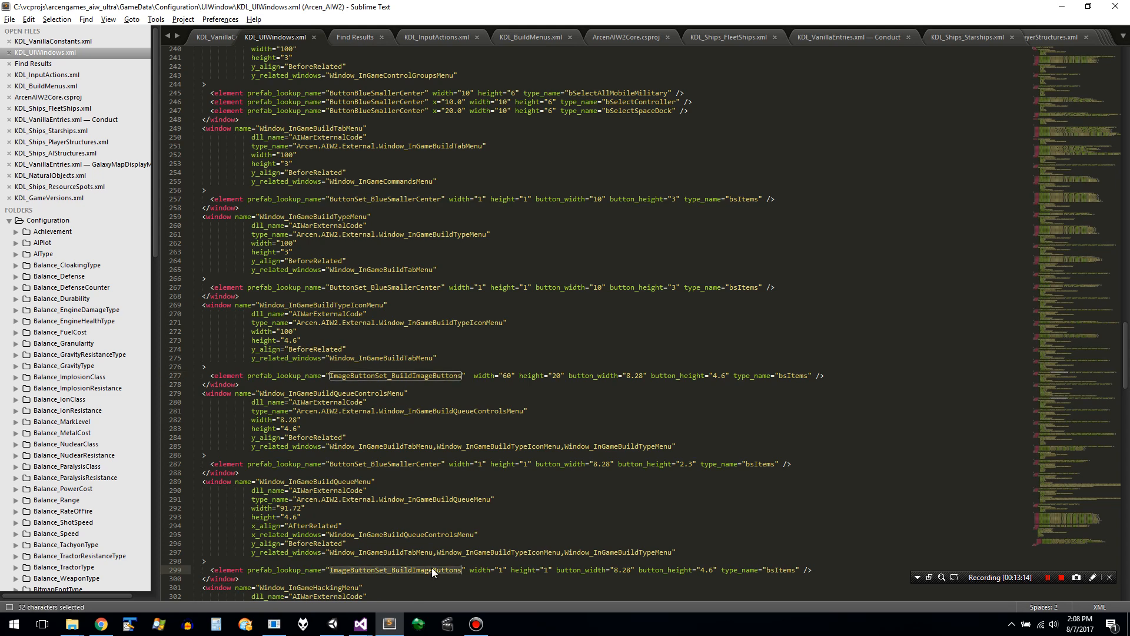
{"action": "key", "text": "ctrl+s"}
- Switch back to Unity and inspect the new prefab's script and Reference Child Image references, opening the referenced BuildImageButtonBorderless prefab
{"action": "key", "text": "alt+Tab"}
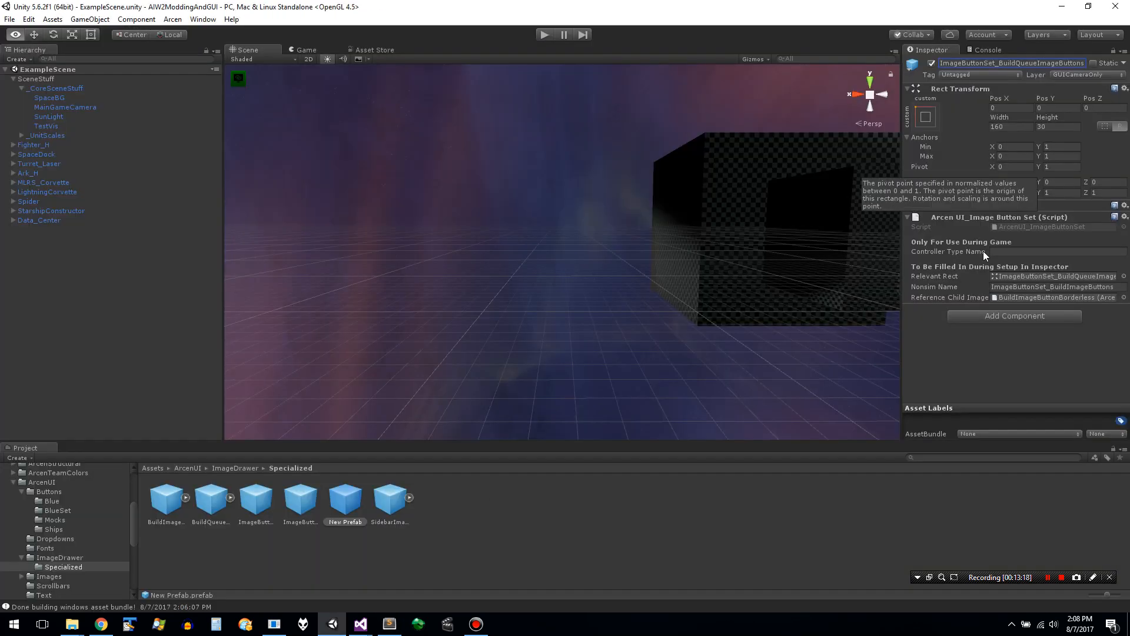
{"action": "left_click", "coordinate": [1072, 228]}
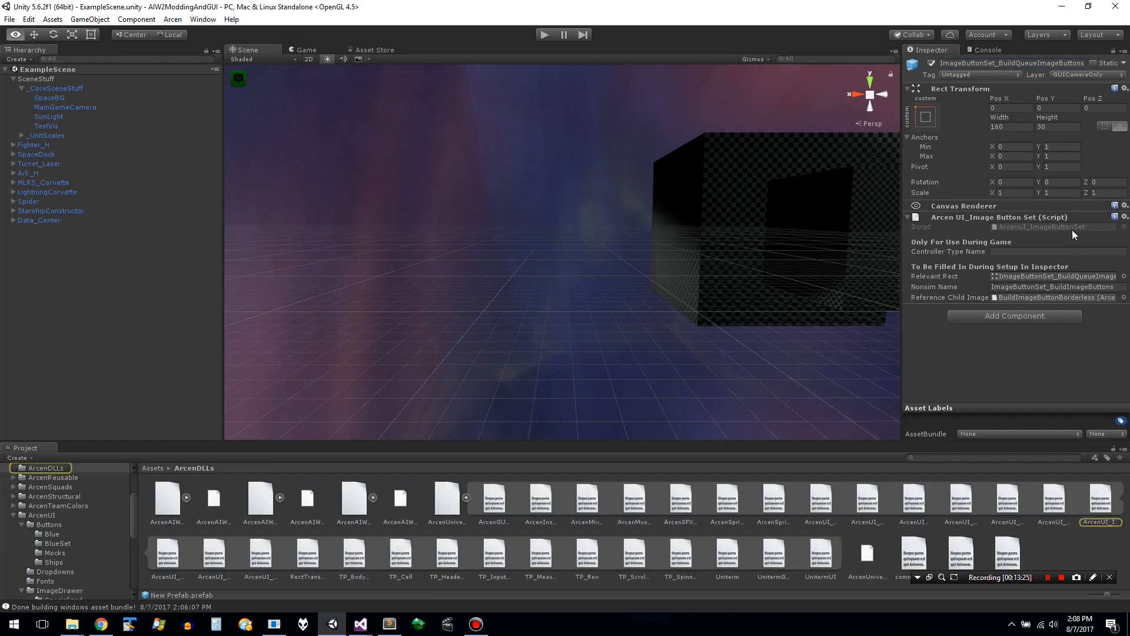
{"action": "left_click", "coordinate": [1093, 298]}
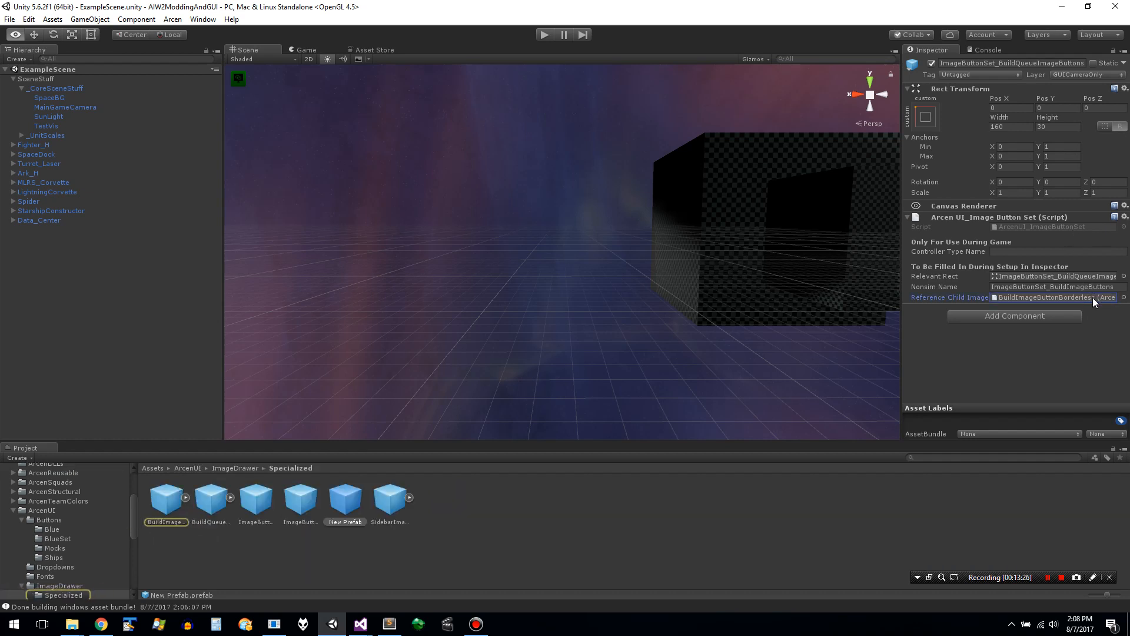
{"action": "left_click", "coordinate": [1123, 298]}
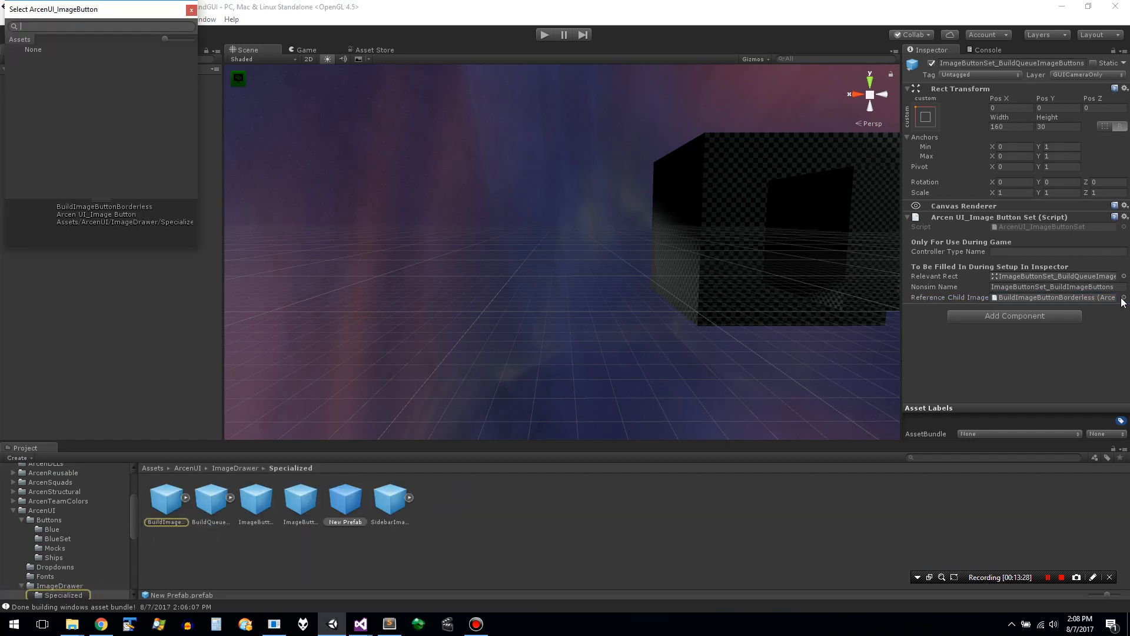
{"action": "double_click", "coordinate": [1017, 298]}
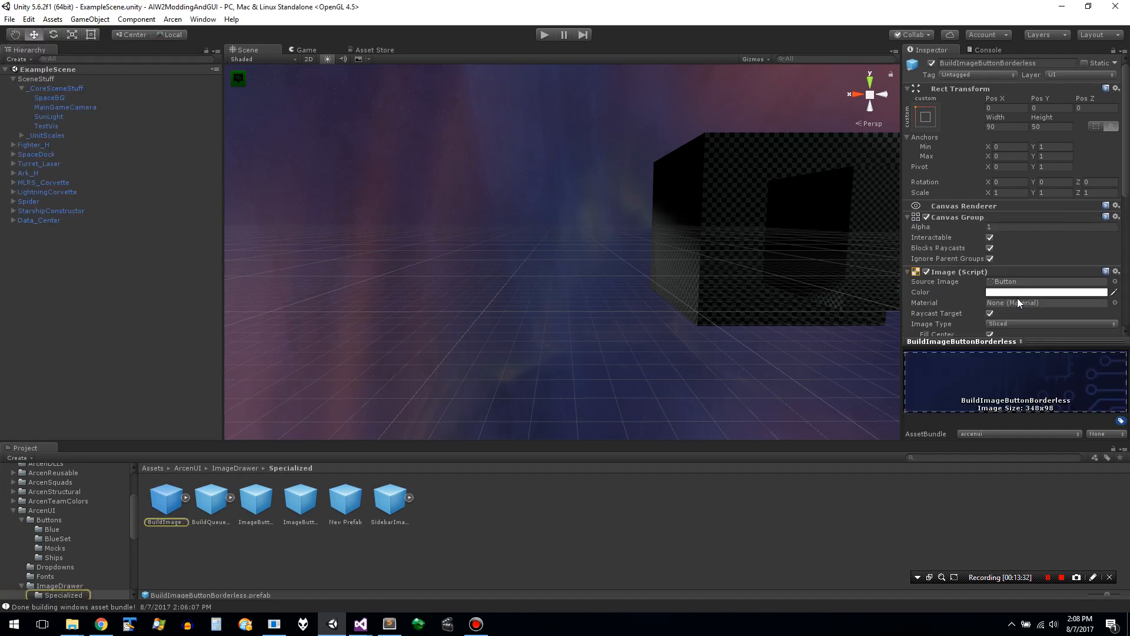
{"action": "mouse_move", "coordinate": [1128, 146]}
{"action": "left_mouse_down"}
{"action": "mouse_move", "coordinate": [1129, 267]}
{"action": "mouse_move", "coordinate": [1129, 142]}
{"action": "left_mouse_up"}
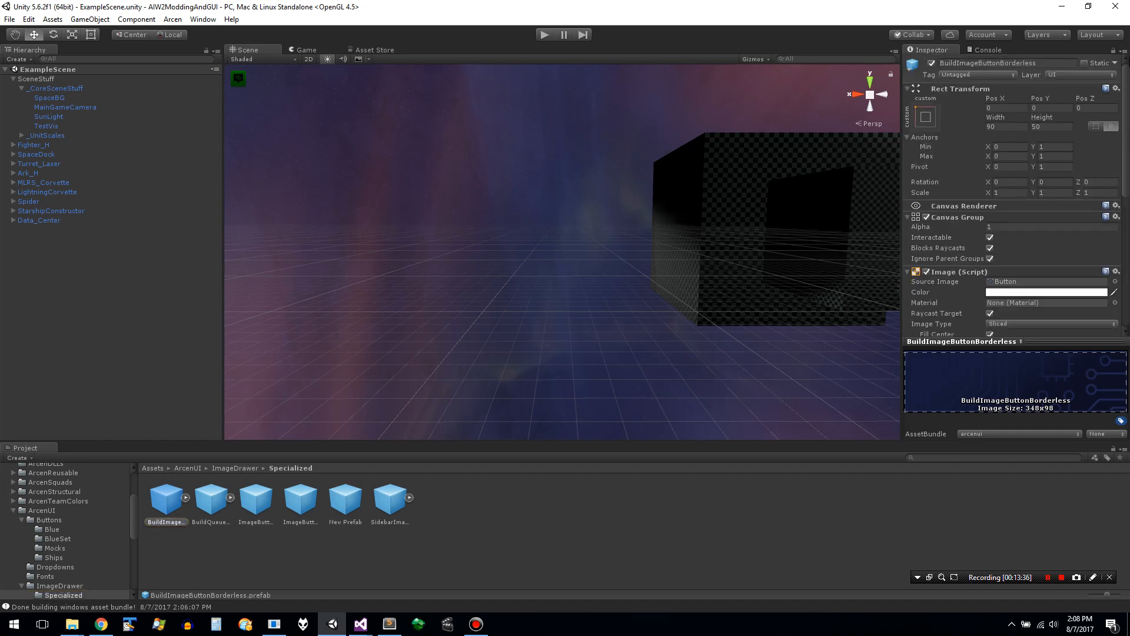
- Duplicate New Prefab in the Specialized folder
{"action": "left_click", "coordinate": [342, 500]}
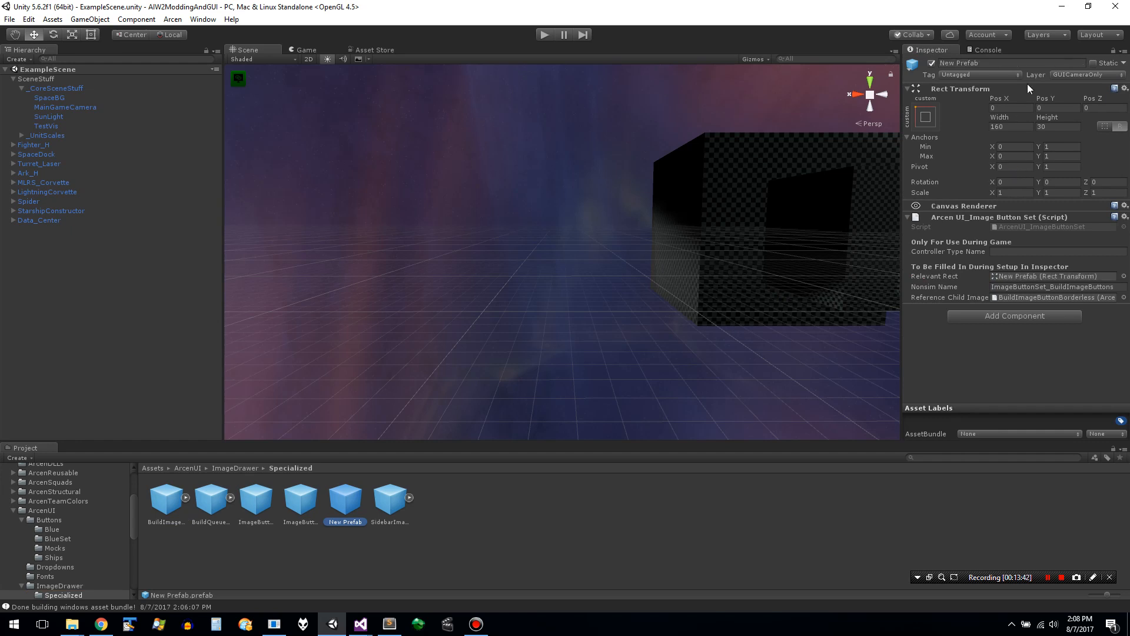
{"action": "left_click", "coordinate": [998, 63]}
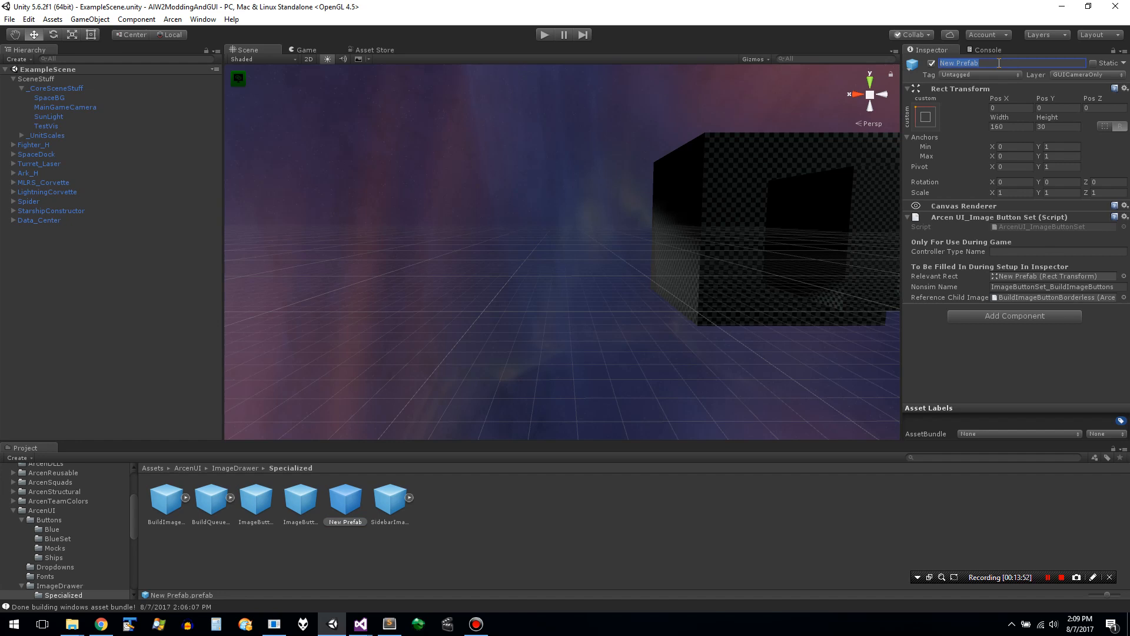
{"action": "left_click", "coordinate": [358, 569]}
{"action": "left_click", "coordinate": [343, 507]}
{"action": "key", "text": "ctrl+d"}
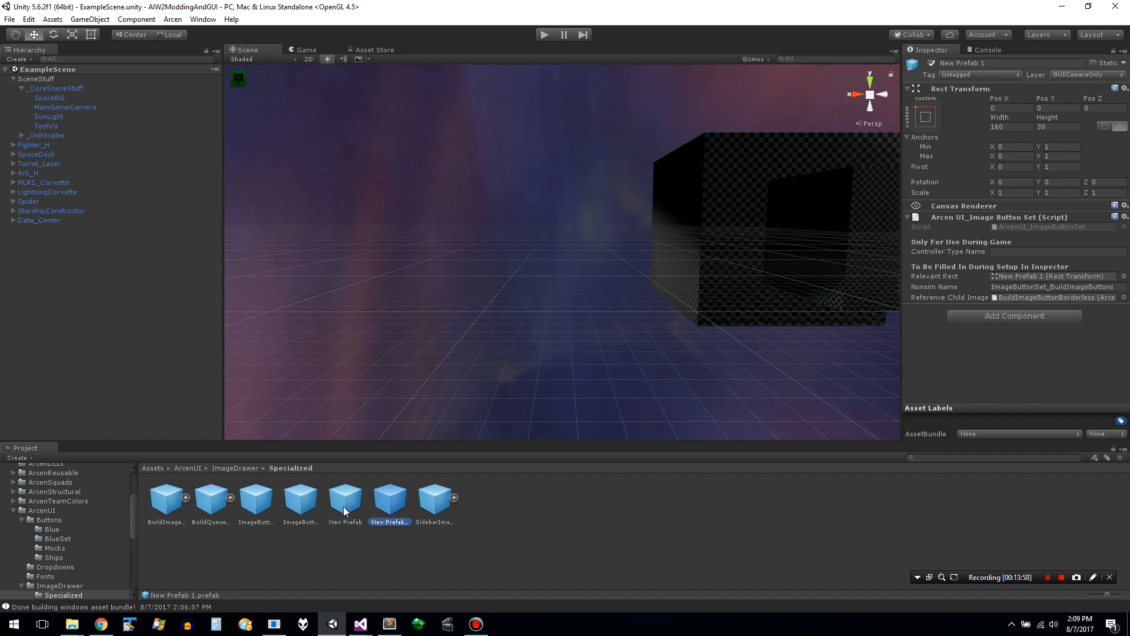
- Try to name New Prefab 1 by inserting Queue into the name copied from the ImageButtonSet_BuildImageButtons prefab
{"action": "left_click", "coordinate": [314, 494]}
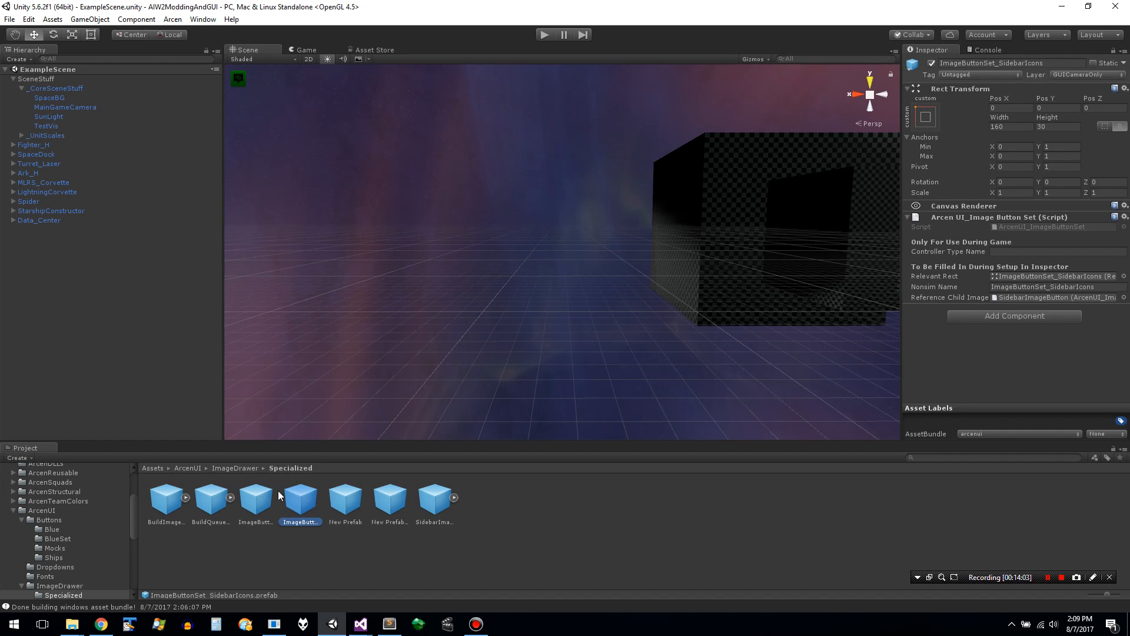
{"action": "left_click", "coordinate": [250, 514]}
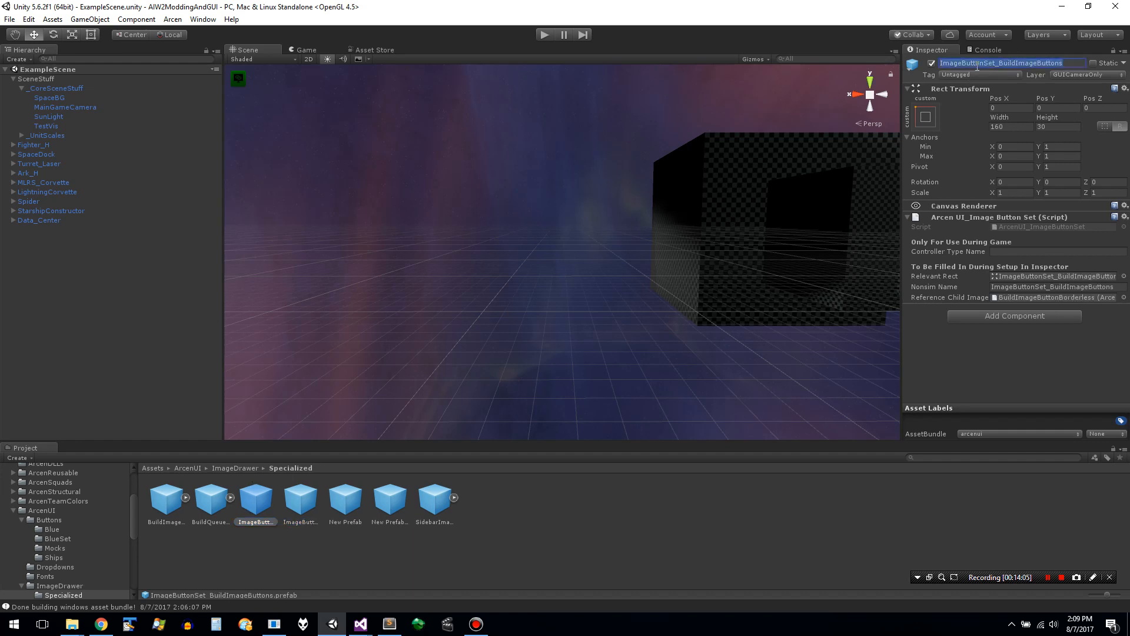
{"action": "left_click", "coordinate": [393, 498]}
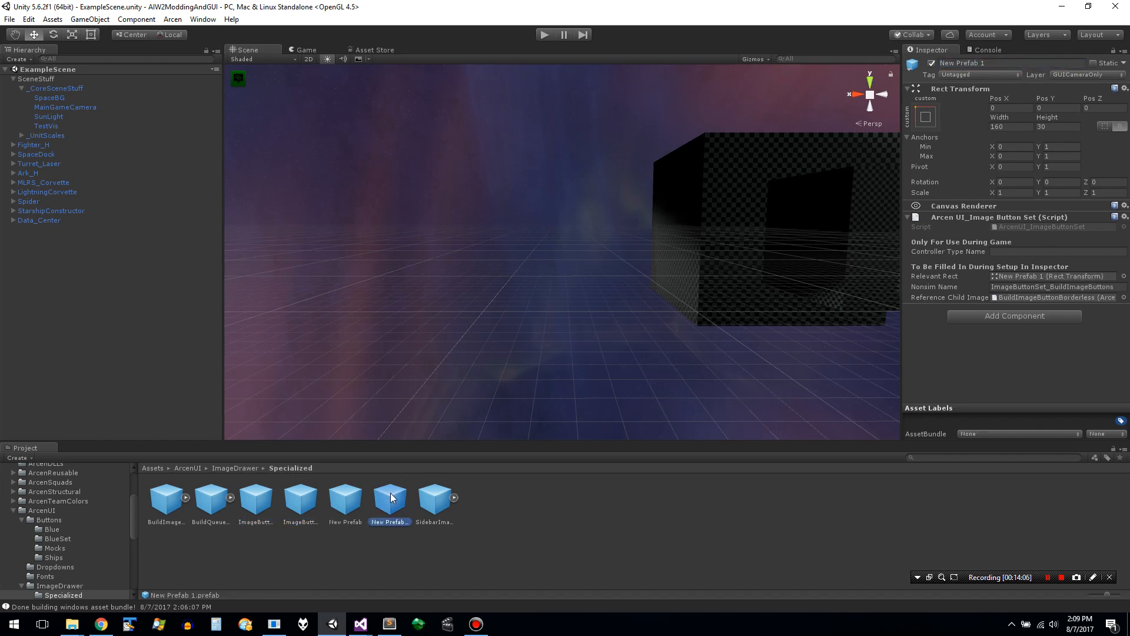
{"action": "left_click", "coordinate": [989, 64]}
{"action": "type", "text": "ImageButtonSet_BuildImageButtons"}
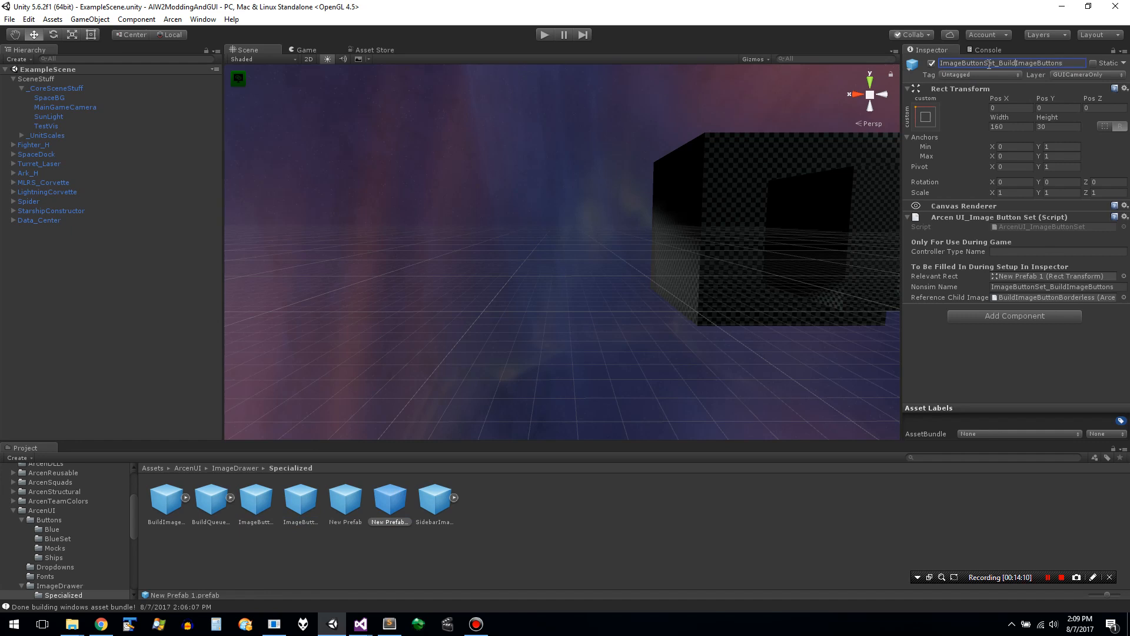
{"action": "type", "text": "Queue"}
{"action": "key", "text": "Escape"}
{"action": "double_click", "coordinate": [989, 65]}
{"action": "key", "text": "ctrl+a"}
{"action": "type", "text": "ImageButtonSet_BuildImageButtons"}
{"action": "left_click", "coordinate": [1017, 64]}
{"action": "type", "text": "Queue"}
{"action": "right_click", "coordinate": [1016, 64]}
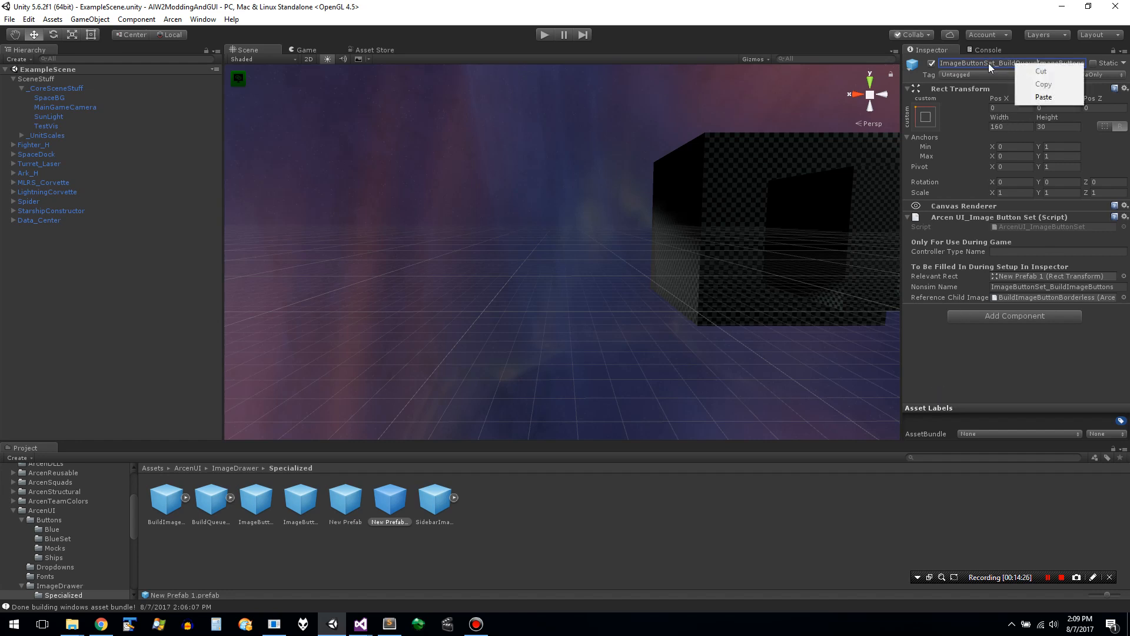
{"action": "key", "text": "Escape"}
{"action": "key", "text": "Escape"}
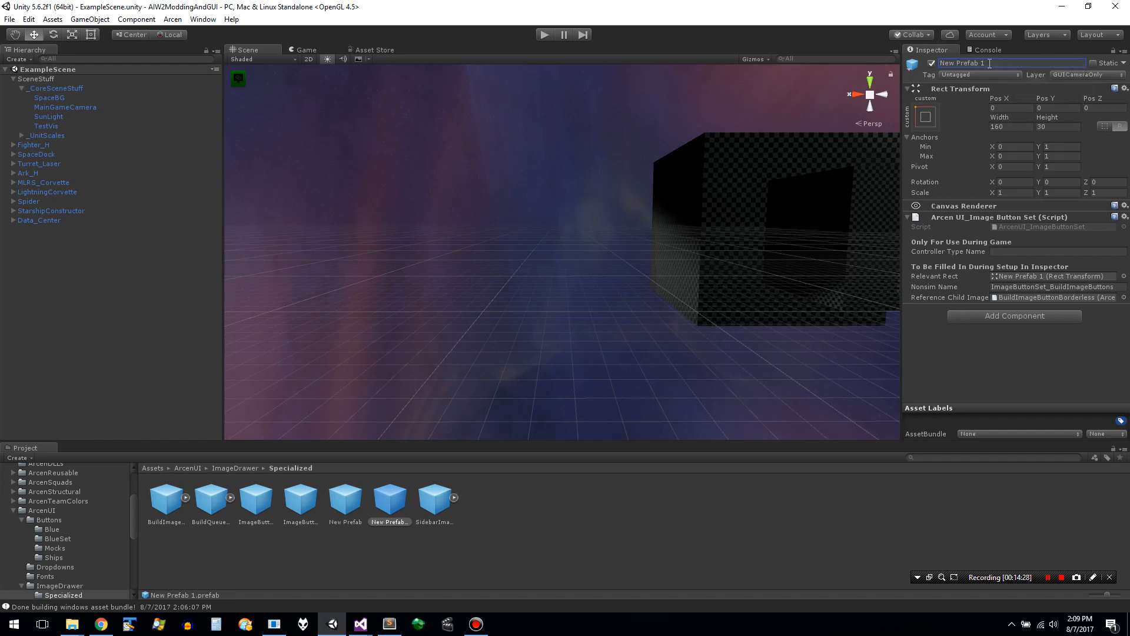
- Set the name of New Prefab 1 to ImageButtonSet_BuildImageQueueButtons
{"action": "key", "text": "ctrl+a"}
{"action": "type", "text": "ImageButtonSet_BuildImageButtons"}
{"action": "key", "text": "Left"}
{"action": "key", "text": "Left"}
{"action": "key", "text": "Left"}
{"action": "key", "text": "Left"}
{"action": "key", "text": "Left"}
{"action": "key", "text": "Left"}
{"action": "key", "text": "Left"}
{"action": "type", "text": "Queue"}
{"action": "left_click", "coordinate": [972, 382]}
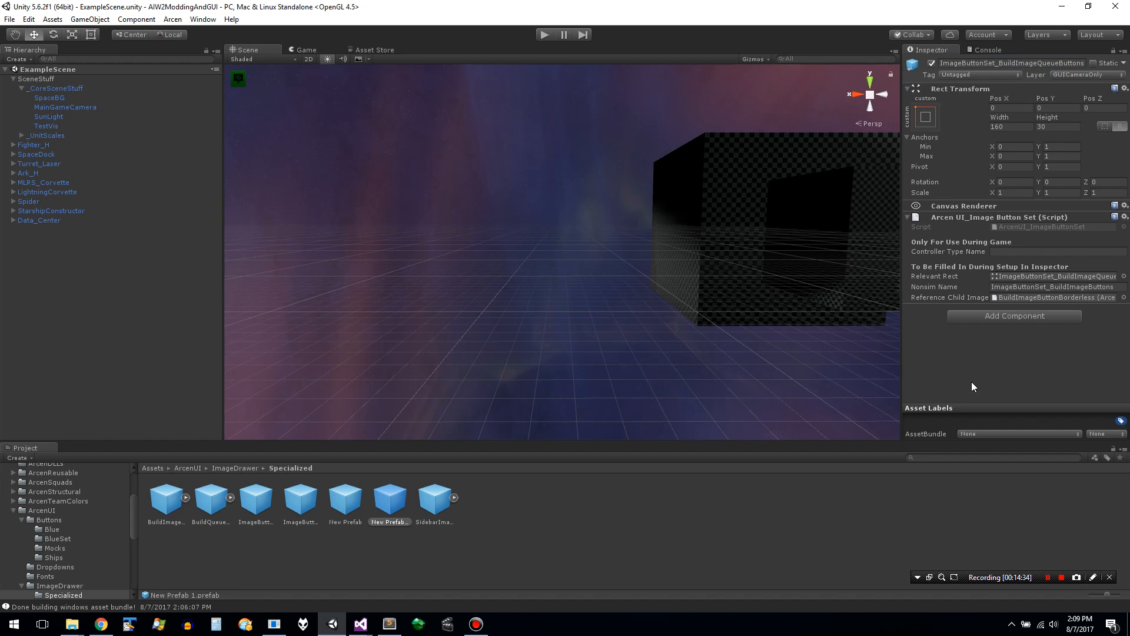
- Delete the original New Prefab from the Specialized folder, keeping its duplicate New Prefab 1
{"action": "right_click", "coordinate": [392, 511]}
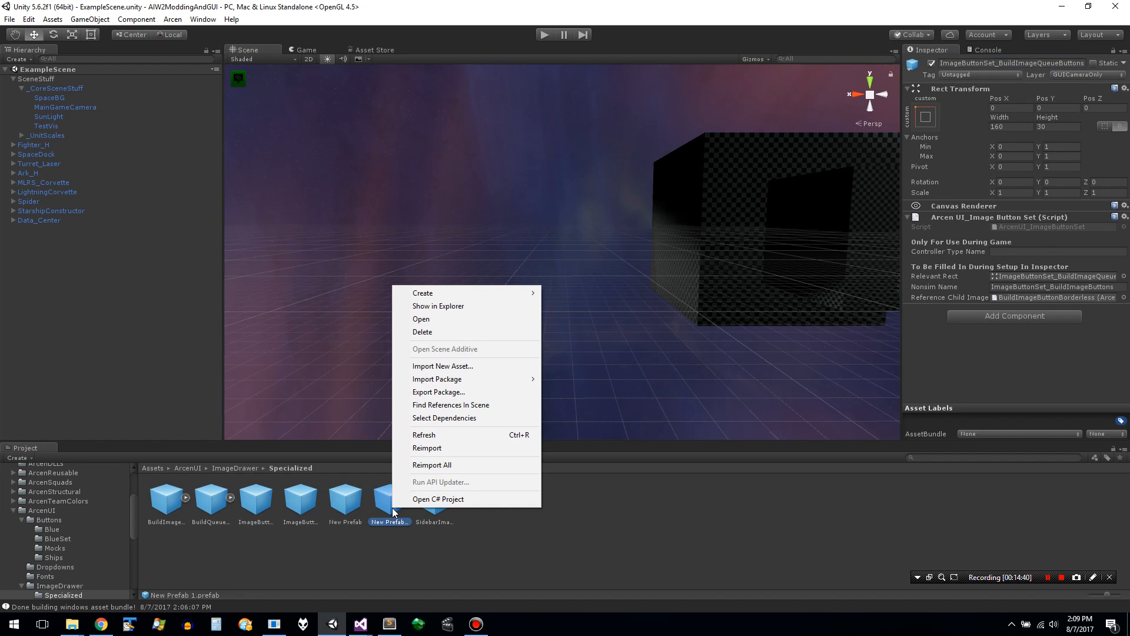
{"action": "left_click", "coordinate": [358, 542]}
{"action": "left_click", "coordinate": [340, 488]}
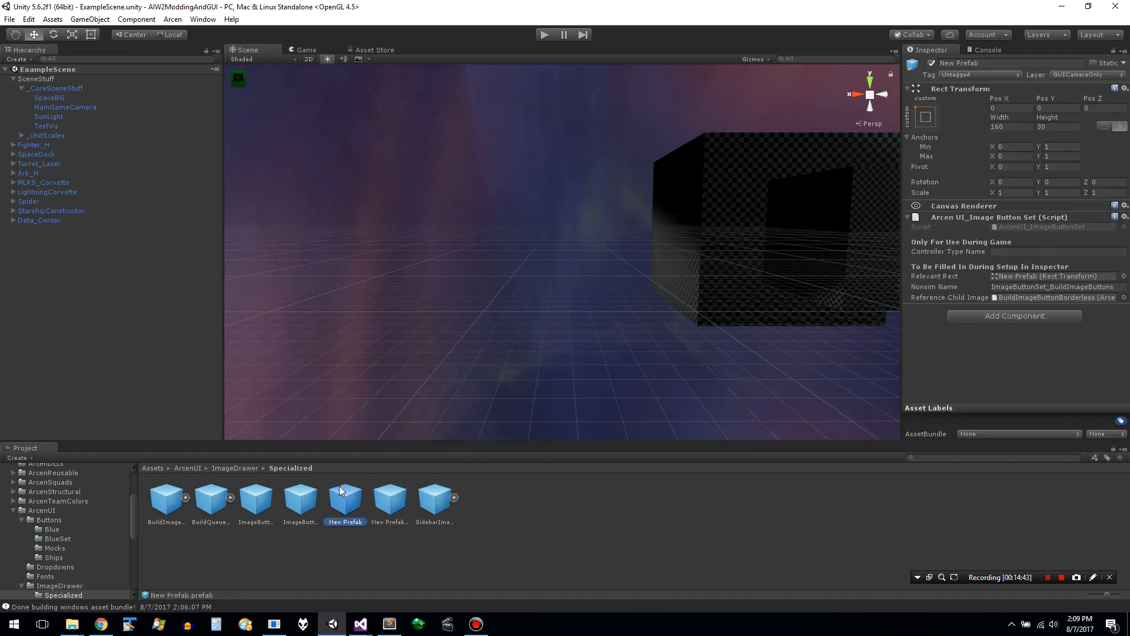
{"action": "left_click", "coordinate": [390, 502]}
{"action": "left_click", "coordinate": [332, 500]}
{"action": "key", "text": "Delete"}
{"action": "key", "text": "Return"}
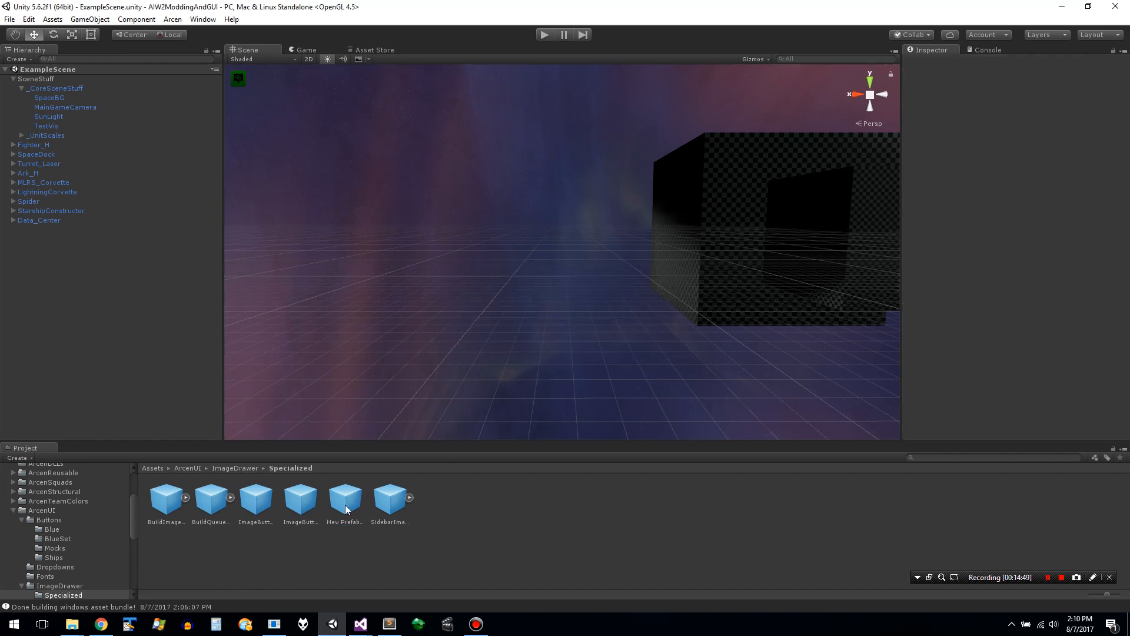
- Select the remaining New Prefab 1 and save all project assets
{"action": "left_click", "coordinate": [346, 509]}
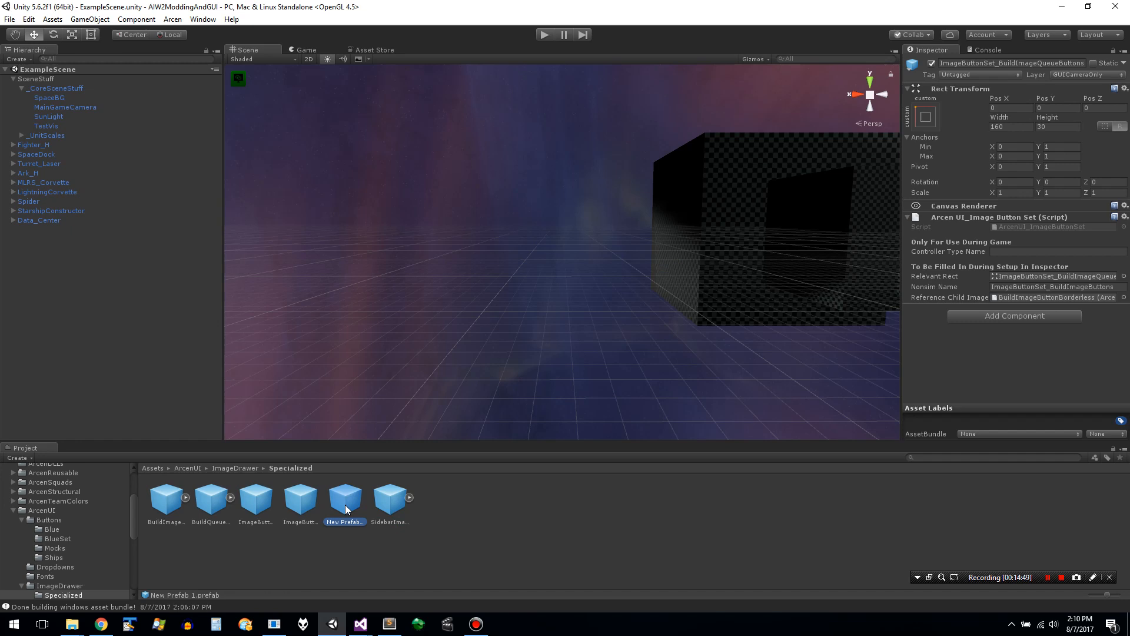
{"action": "left_click", "coordinate": [179, 22]}
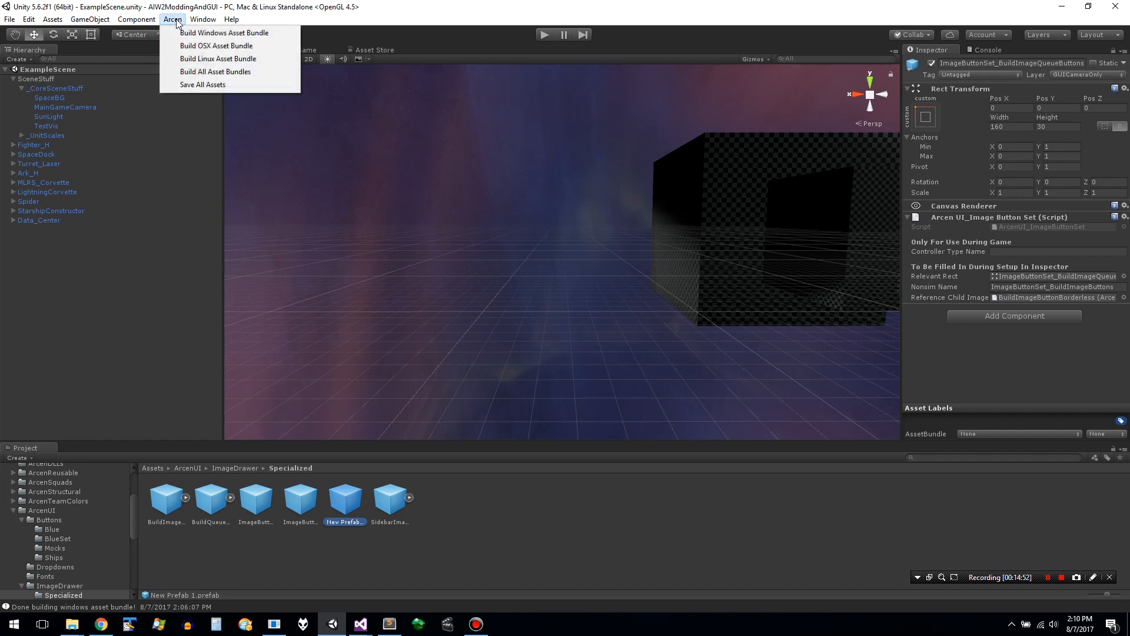
{"action": "left_click", "coordinate": [199, 86]}
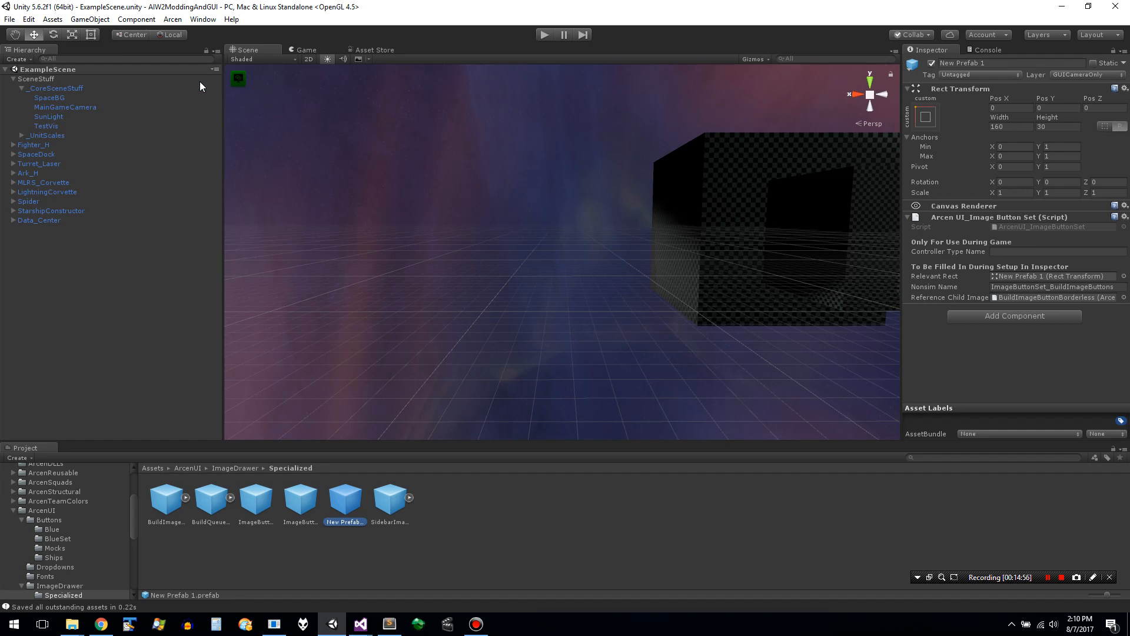
- Look through the prefabs in the Specialized folder one by one, comparing the settings of BuildQueueImage and BuildImageButtonBorderless
{"action": "left_click", "coordinate": [301, 502]}
{"action": "key", "text": "Left"}
{"action": "key", "text": "Left"}
{"action": "key", "text": "Left"}
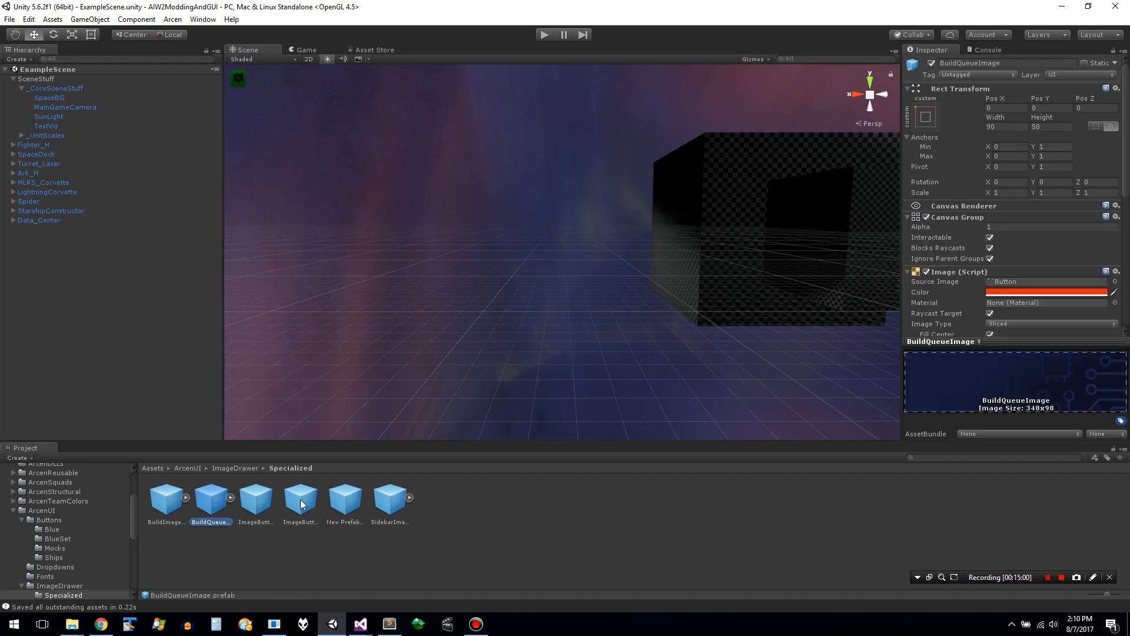
{"action": "key", "text": "Right"}
{"action": "key", "text": "Right"}
{"action": "key", "text": "Right"}
{"action": "key", "text": "Right"}
{"action": "key", "text": "Right"}
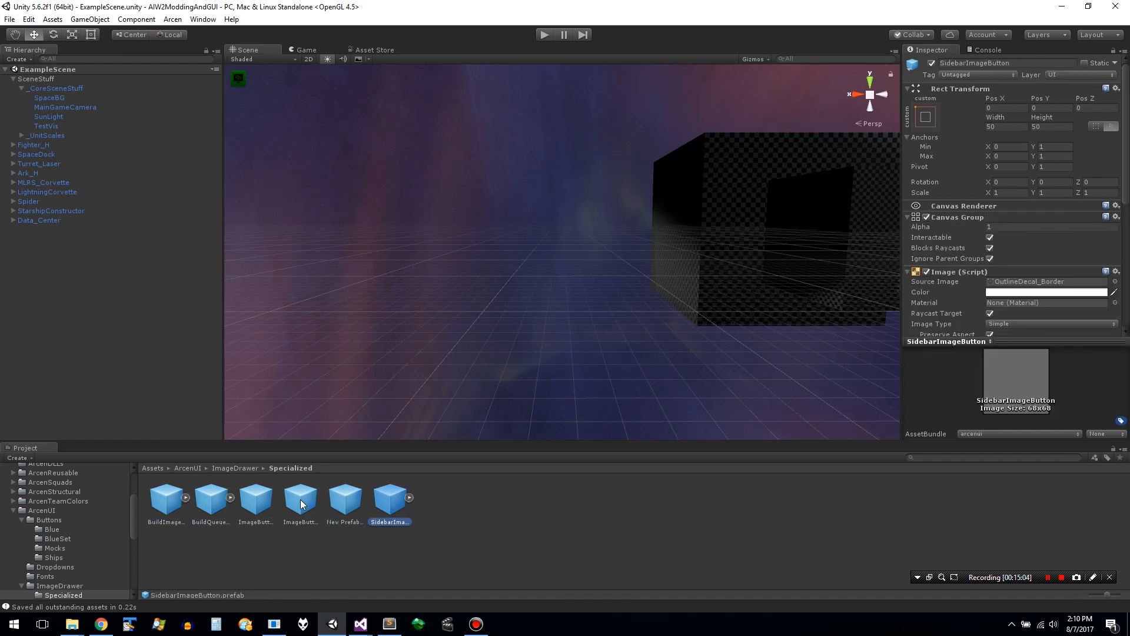
{"action": "key", "text": "Left"}
{"action": "key", "text": "Left"}
{"action": "key", "text": "Left"}
{"action": "key", "text": "Left"}
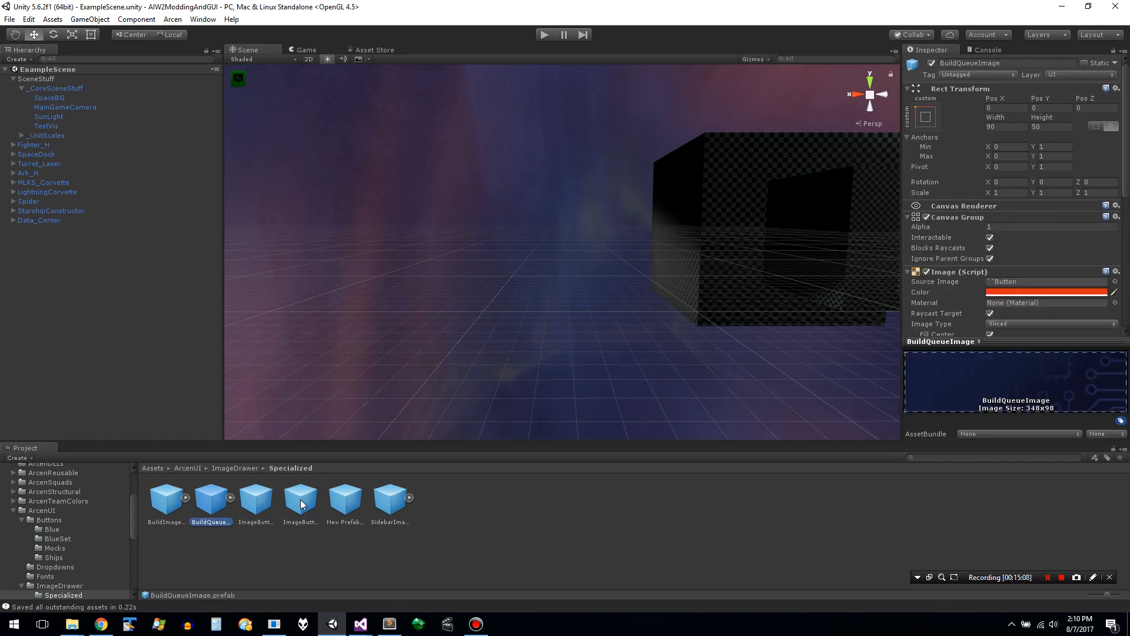
{"action": "key", "text": "Left"}
{"action": "key", "text": "Right"}
{"action": "key", "text": "Left"}
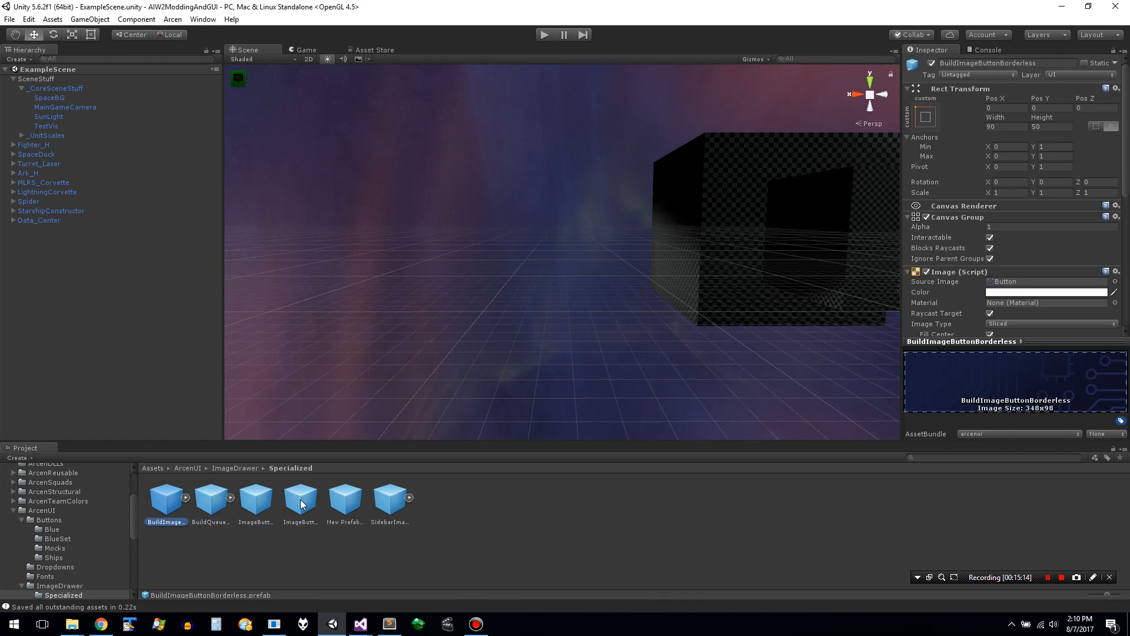
{"action": "key", "text": "Right"}
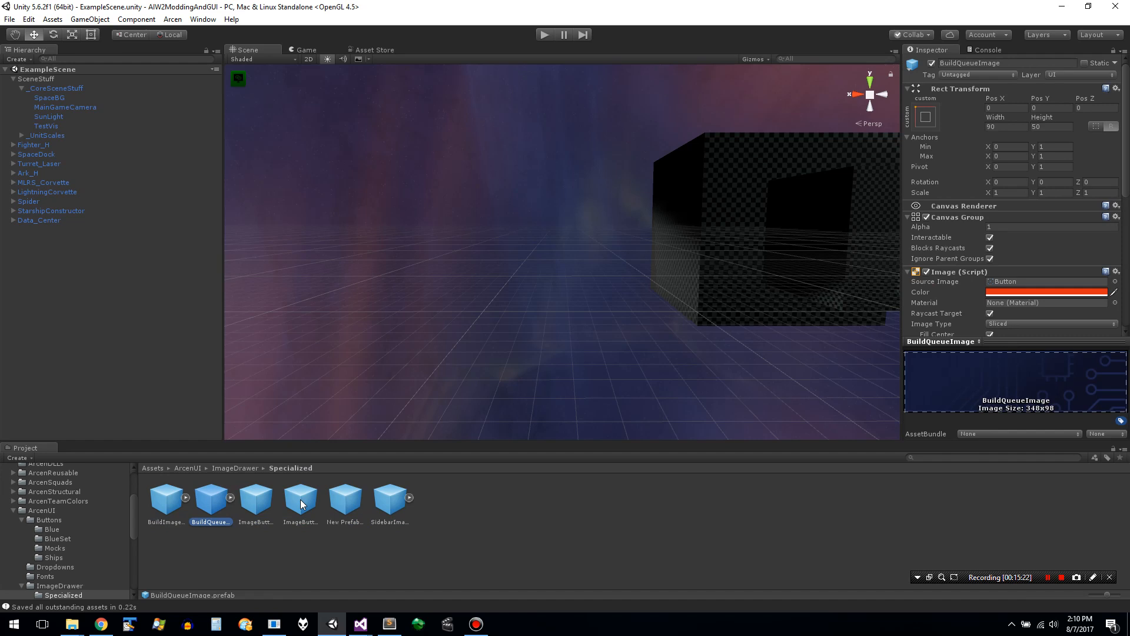
- Create a new empty prefab named BuildQueueImageButtonBorderless in the Specialized folder
{"action": "right_click", "coordinate": [218, 502]}
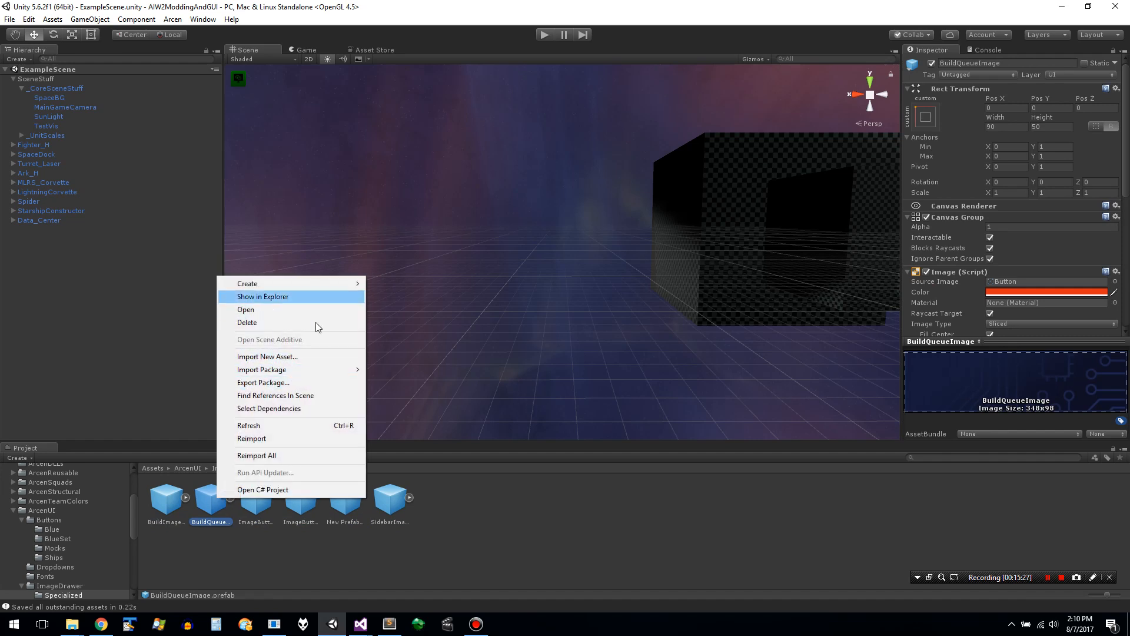
{"action": "right_click", "coordinate": [446, 521]}
{"action": "mouse_move", "coordinate": [524, 302]}
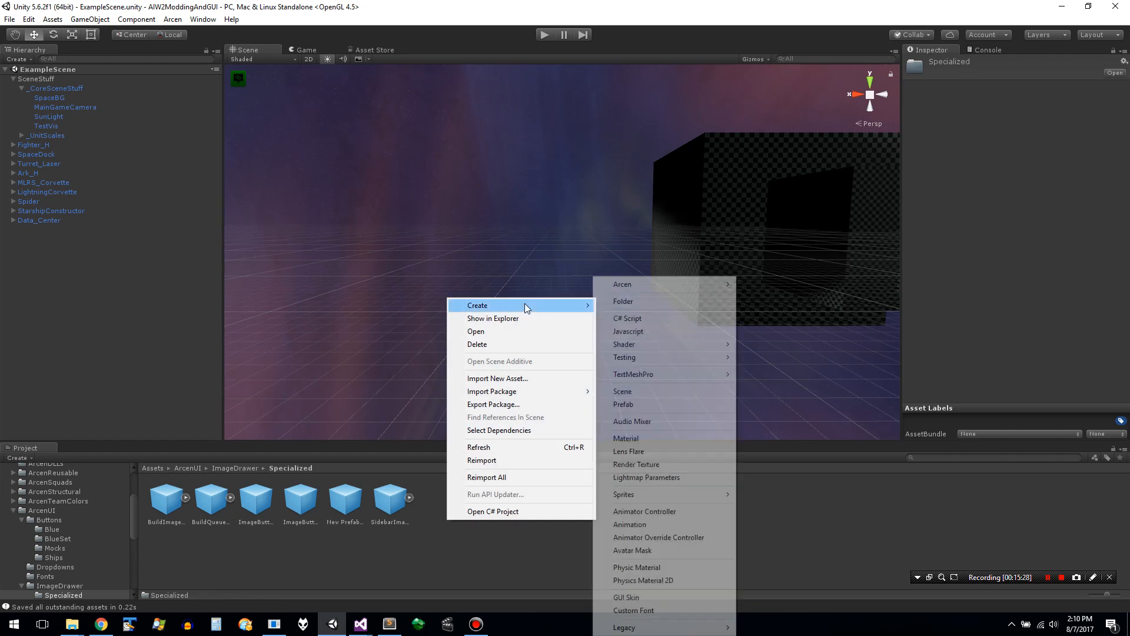
{"action": "left_click", "coordinate": [643, 406]}
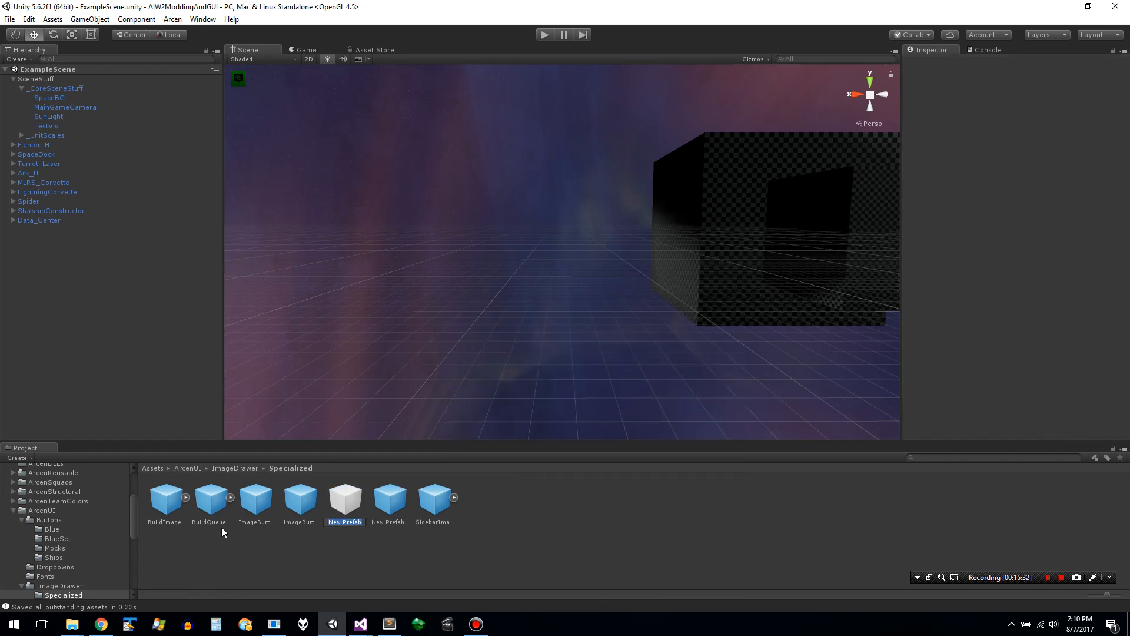
{"action": "type", "text": "BuildQueue"}
{"action": "type", "text": "ImageButtonBo"}
{"action": "type", "text": "rderless"}
{"action": "key", "text": "Return"}
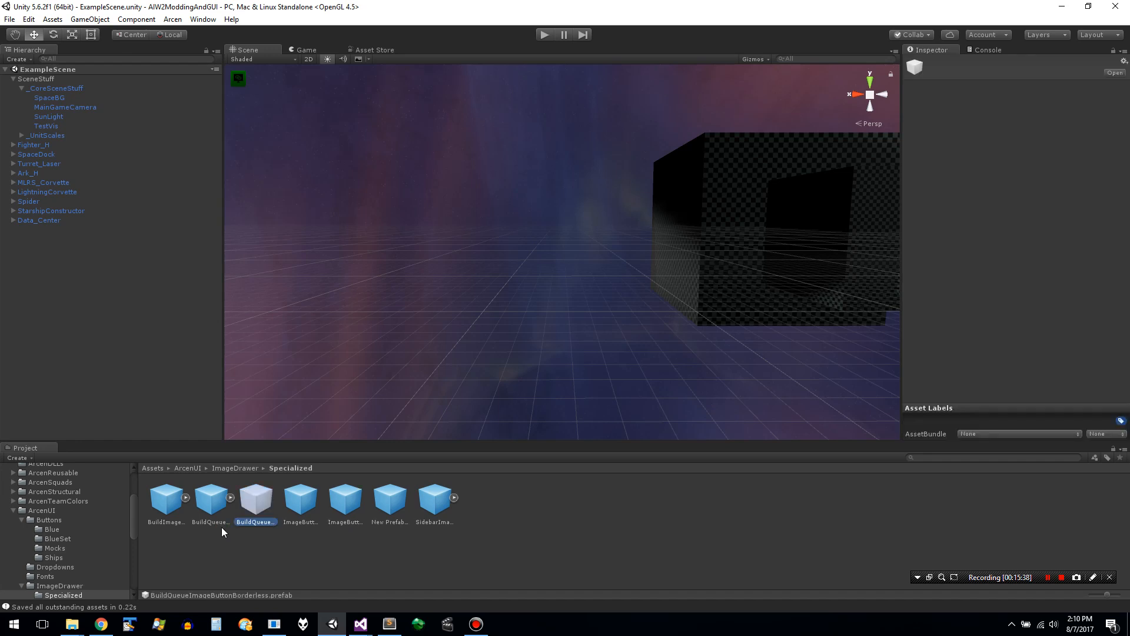
- Overwrite the empty BuildQueueImageButtonBorderless prefab with the contents of BuildQueueImage, and delete the original BuildQueueImage prefab
{"action": "left_click", "coordinate": [209, 507]}
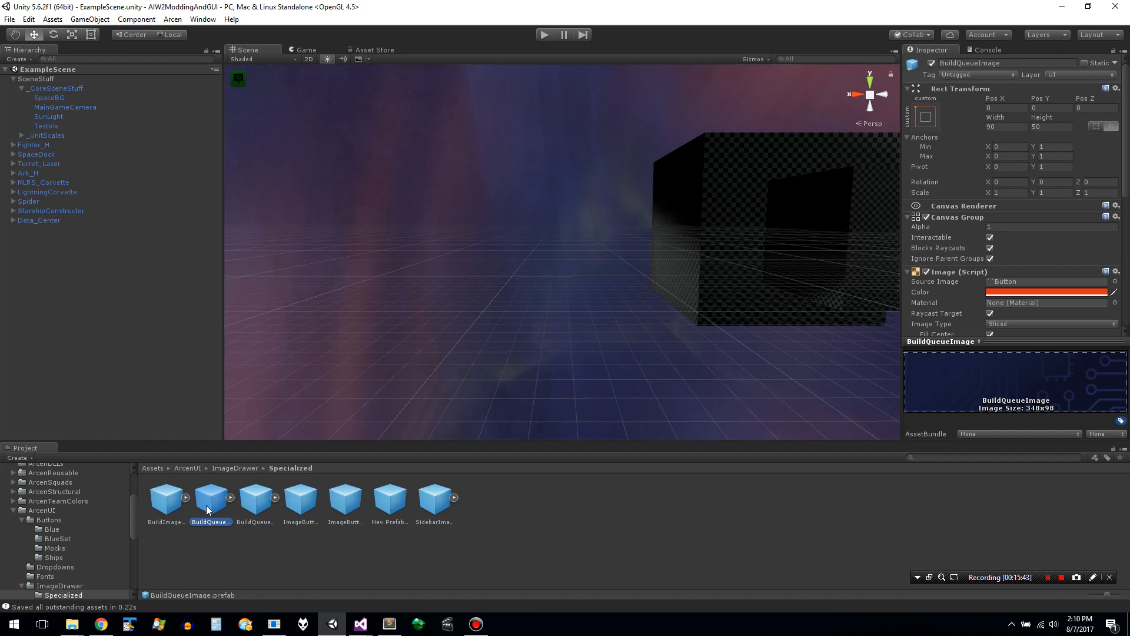
{"action": "left_click", "coordinate": [252, 500]}
{"action": "left_click", "coordinate": [225, 502]}
{"action": "right_click", "coordinate": [225, 502]}
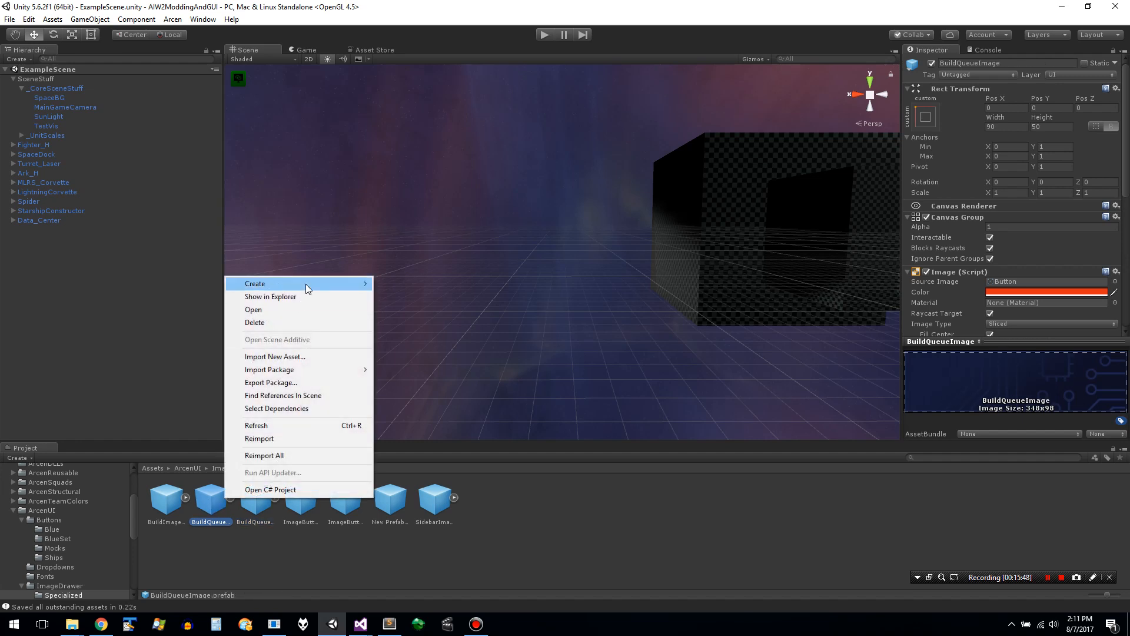
{"action": "left_click", "coordinate": [297, 327]}
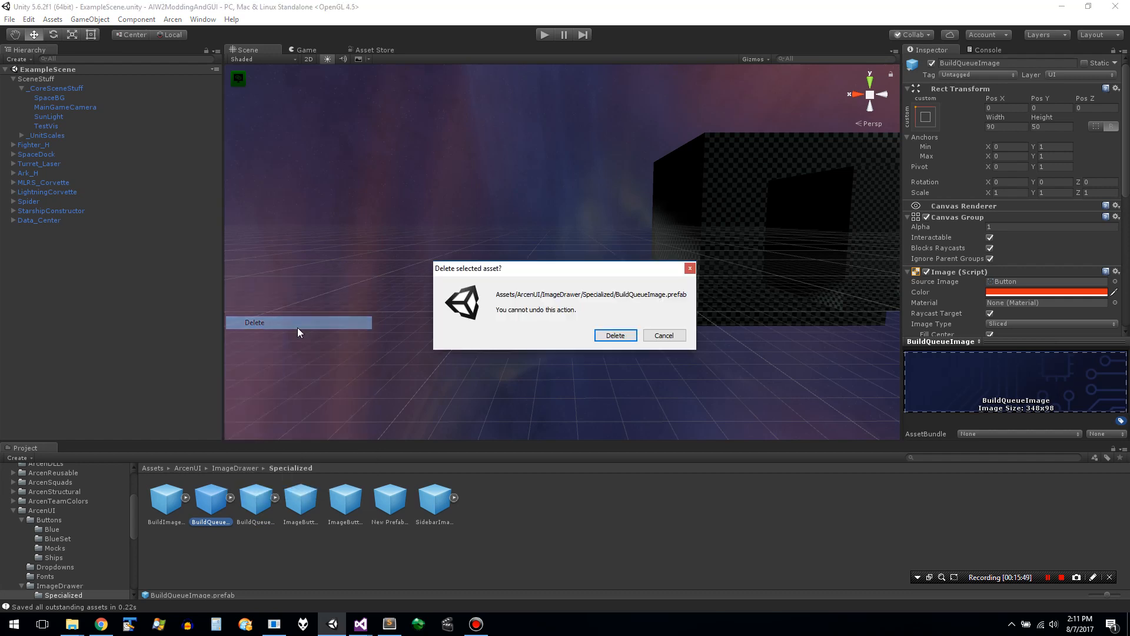
{"action": "left_click", "coordinate": [615, 335]}
{"action": "left_click", "coordinate": [212, 506]}
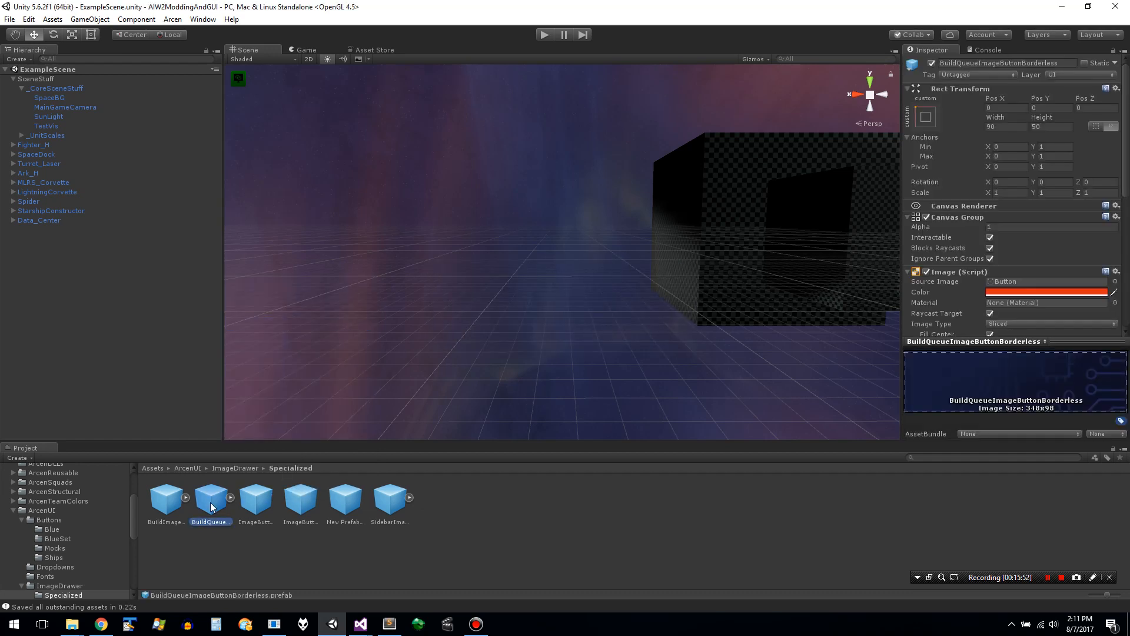
- Check the remaining prefabs in the Specialized folder and delete New Prefab 1
{"action": "left_click", "coordinate": [246, 509]}
{"action": "left_click", "coordinate": [298, 506]}
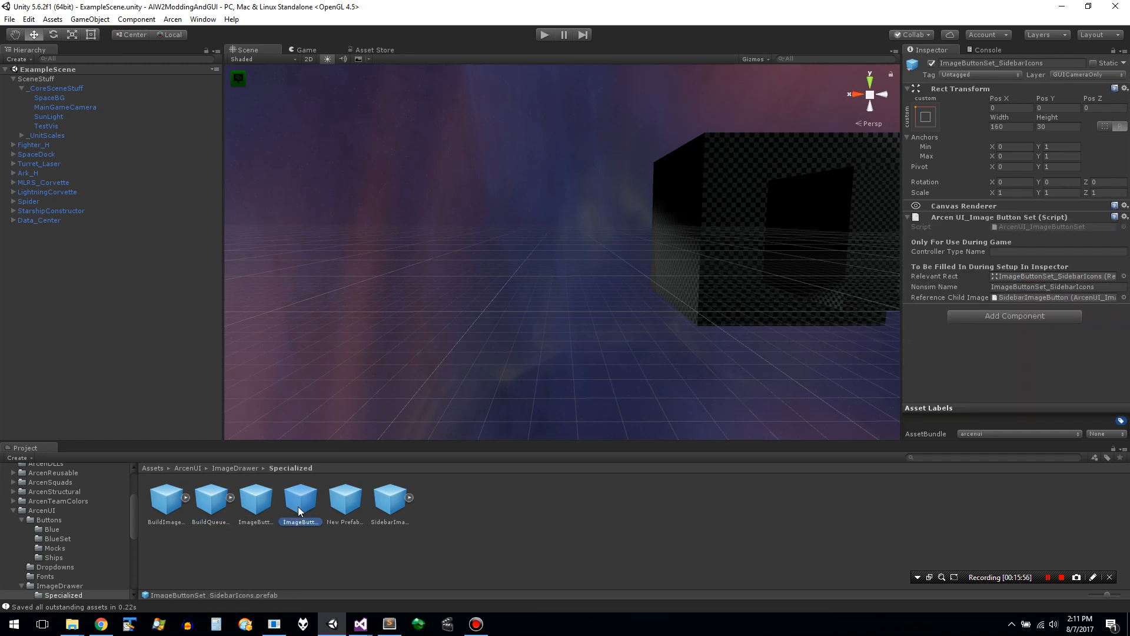
{"action": "left_click", "coordinate": [344, 506]}
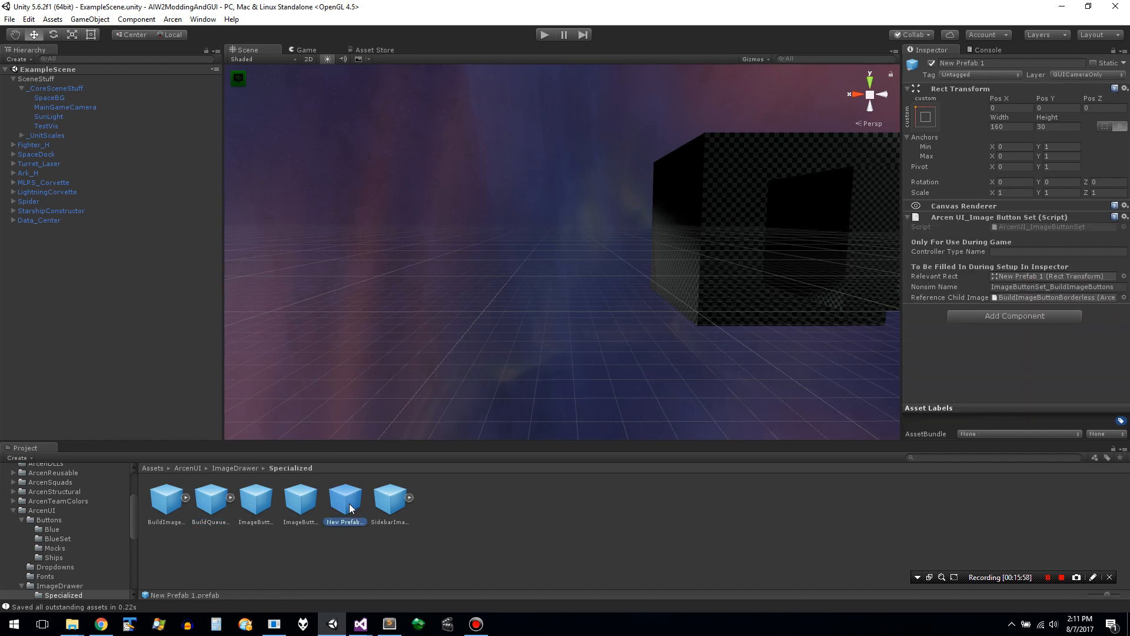
{"action": "right_click", "coordinate": [349, 503]}
{"action": "left_click", "coordinate": [316, 501]}
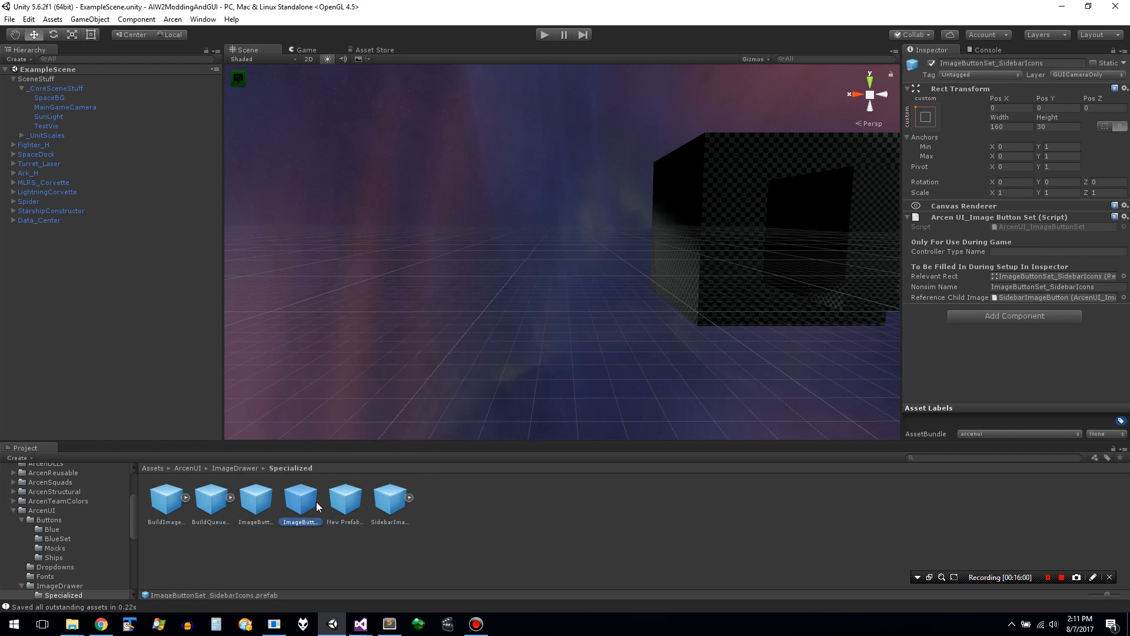
{"action": "left_click", "coordinate": [230, 497]}
{"action": "left_click", "coordinate": [270, 508]}
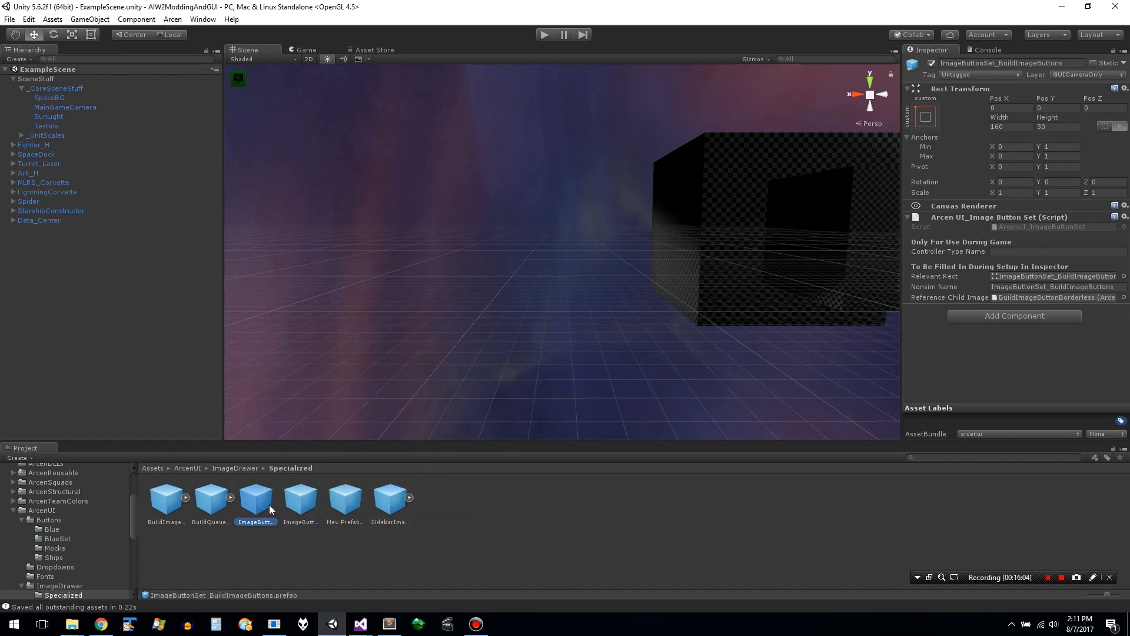
{"action": "left_click", "coordinate": [345, 506]}
{"action": "right_click", "coordinate": [346, 505]}
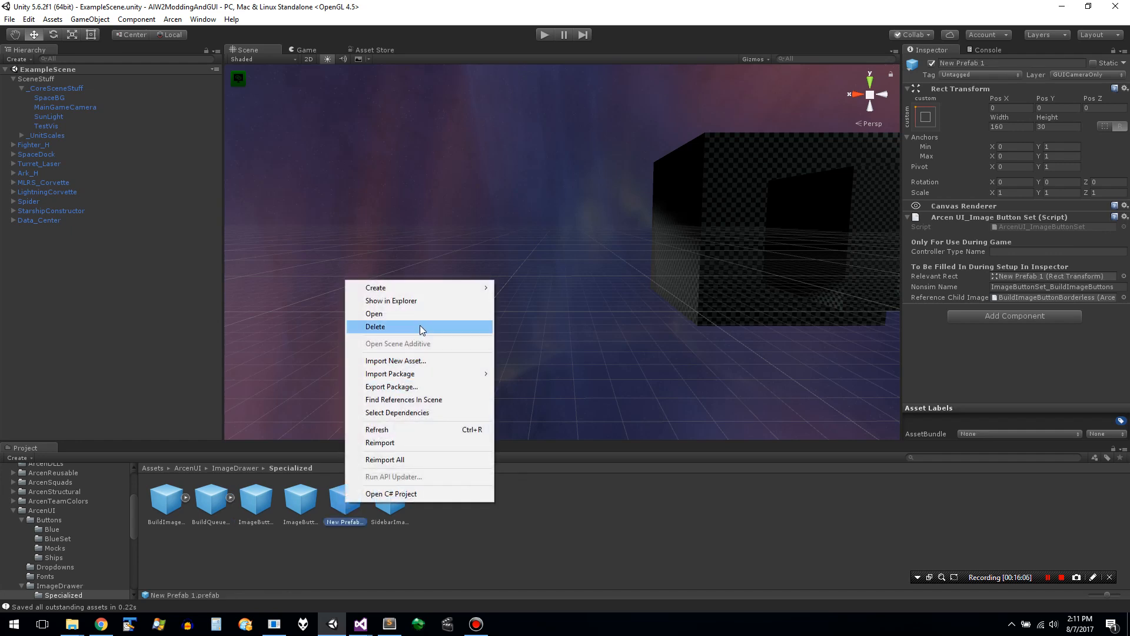
{"action": "left_click", "coordinate": [419, 325]}
{"action": "left_click", "coordinate": [598, 335]}
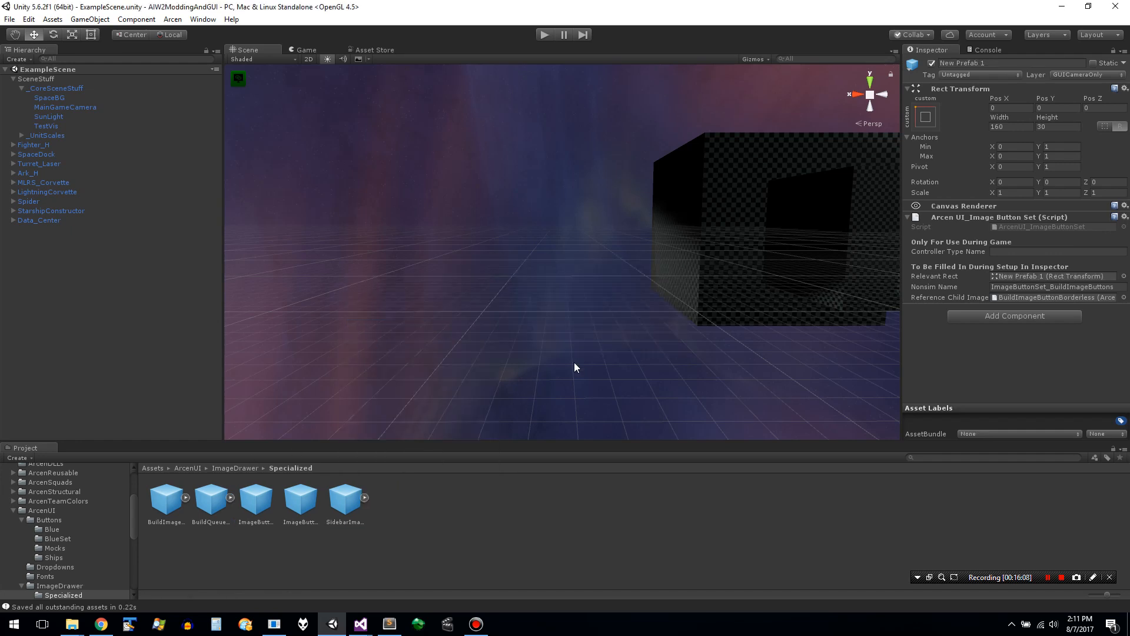
{"action": "right_click", "coordinate": [454, 516]}
{"action": "mouse_move", "coordinate": [530, 300]}
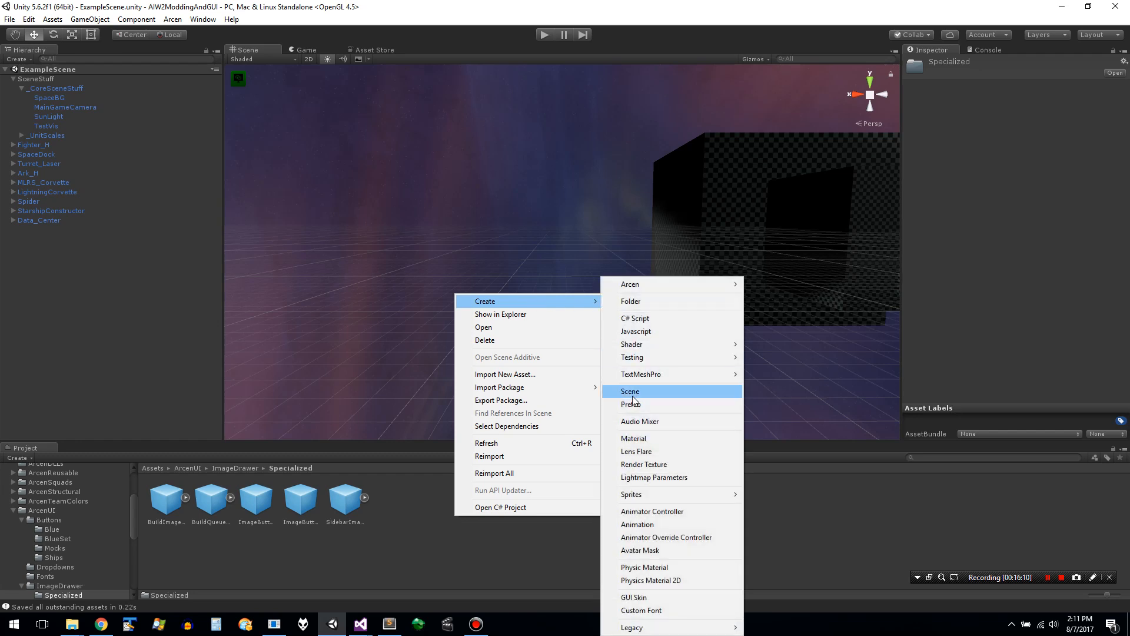
{"action": "left_click", "coordinate": [338, 543]}
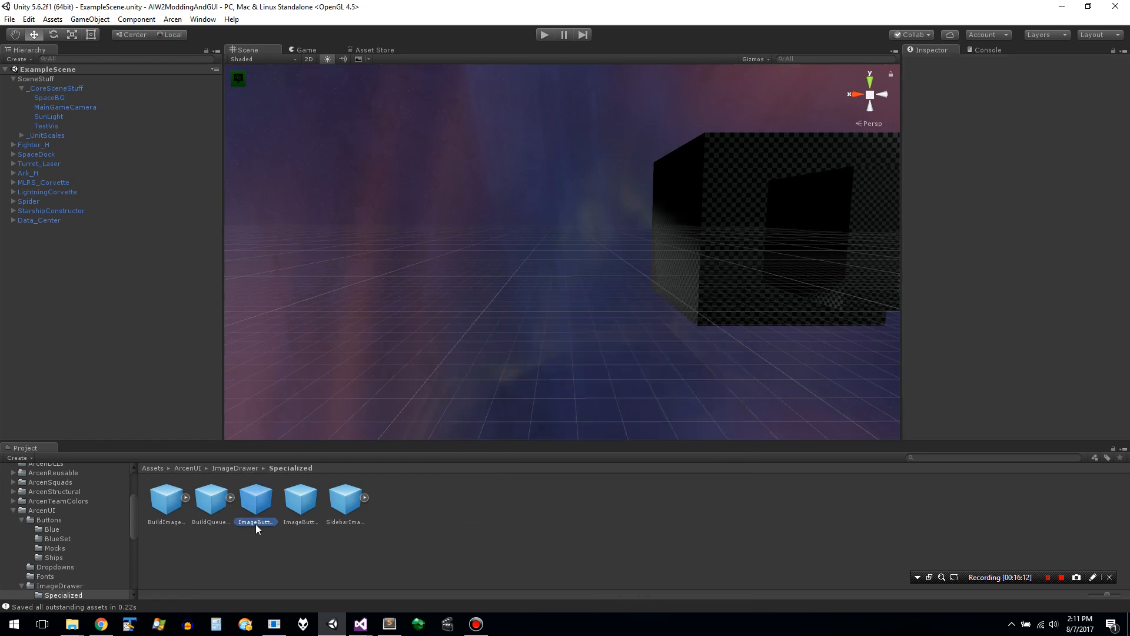
- Place the ImageButtonSet_BuildImageButtons prefab in the scene and copy its object name
{"action": "left_click_drag", "start_coordinate": [252, 524], "coordinate": [653, 357]}
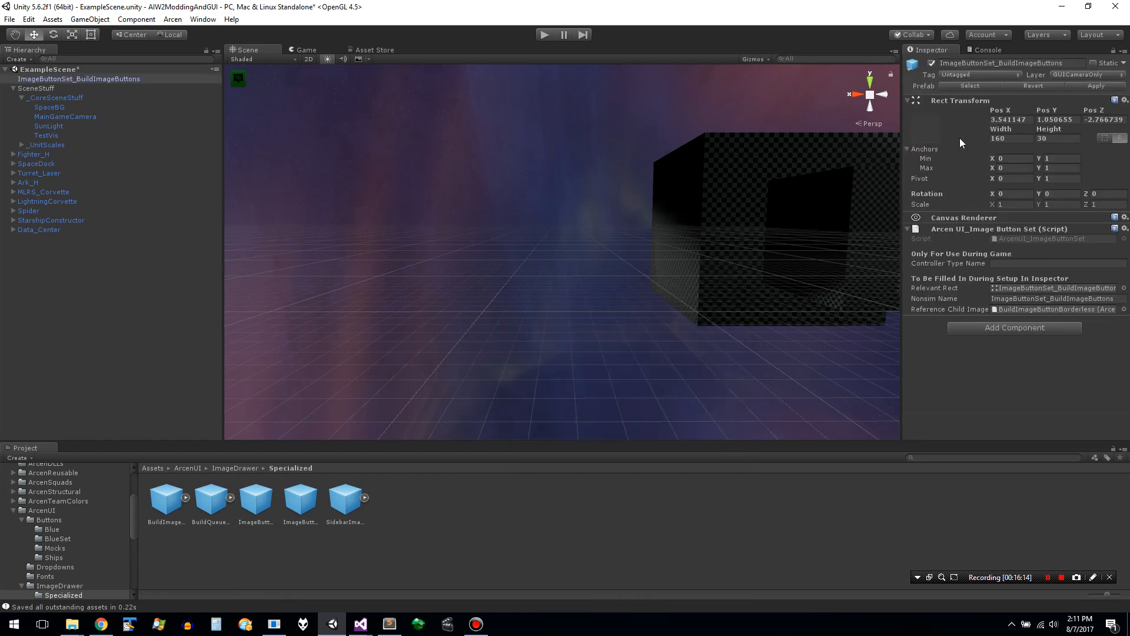
{"action": "left_click", "coordinate": [1011, 64]}
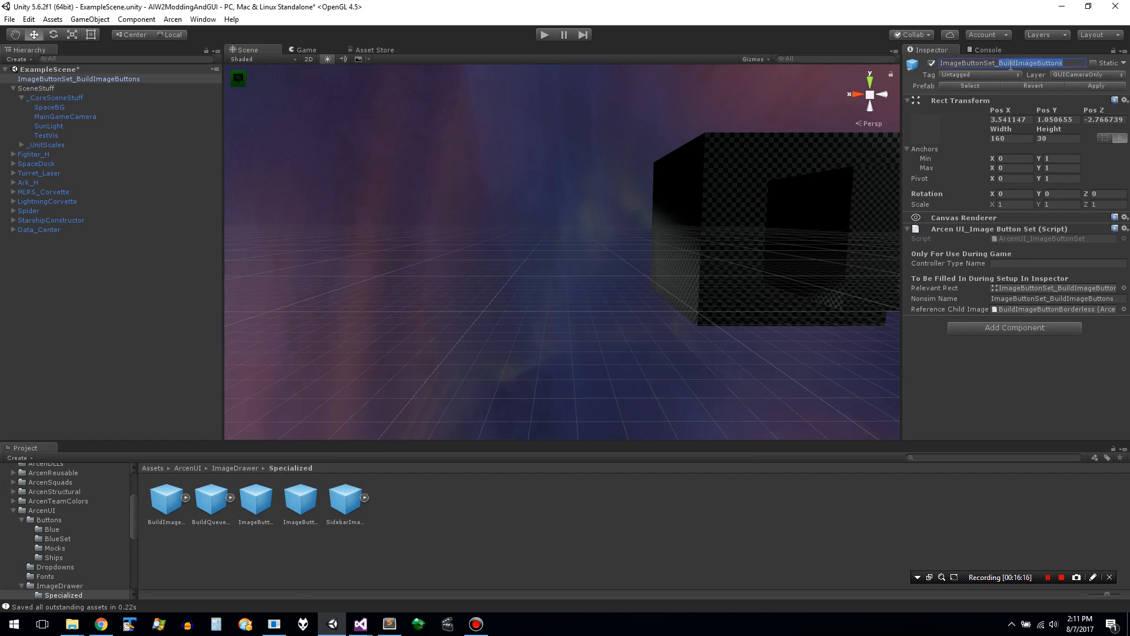
{"action": "triple_click", "coordinate": [1011, 66]}
{"action": "left_click", "coordinate": [353, 593]}
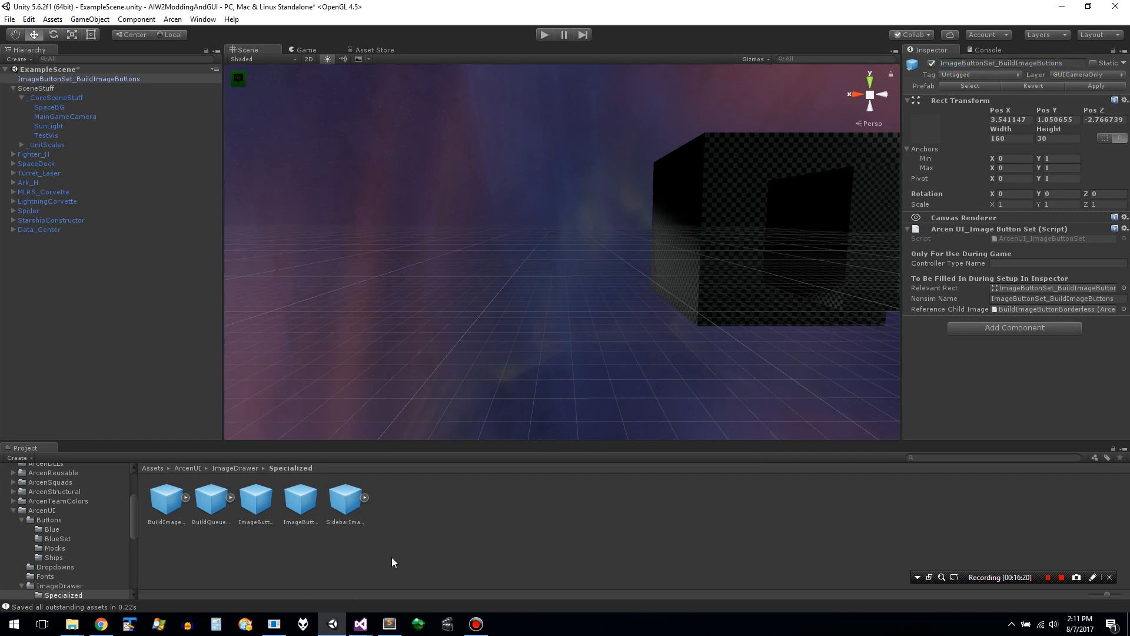
- Create a new empty prefab named ImageButtonSet_BuildQueueImageButtons in the Specialized folder, reusing the copied name with "Queue" inserted
{"action": "right_click", "coordinate": [384, 507]}
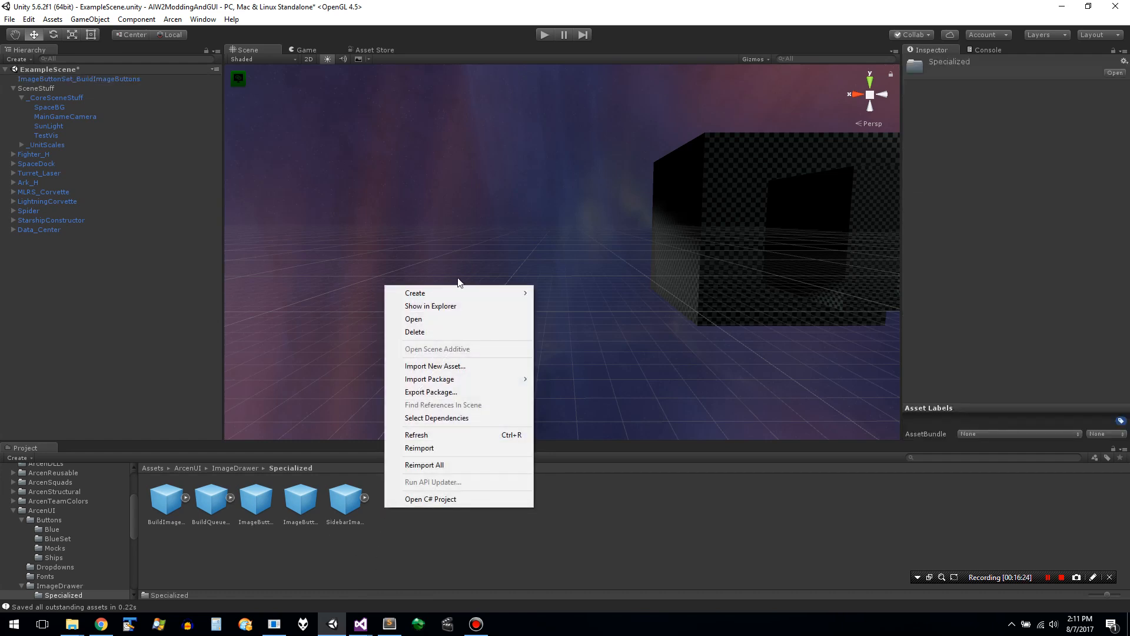
{"action": "mouse_move", "coordinate": [457, 288]}
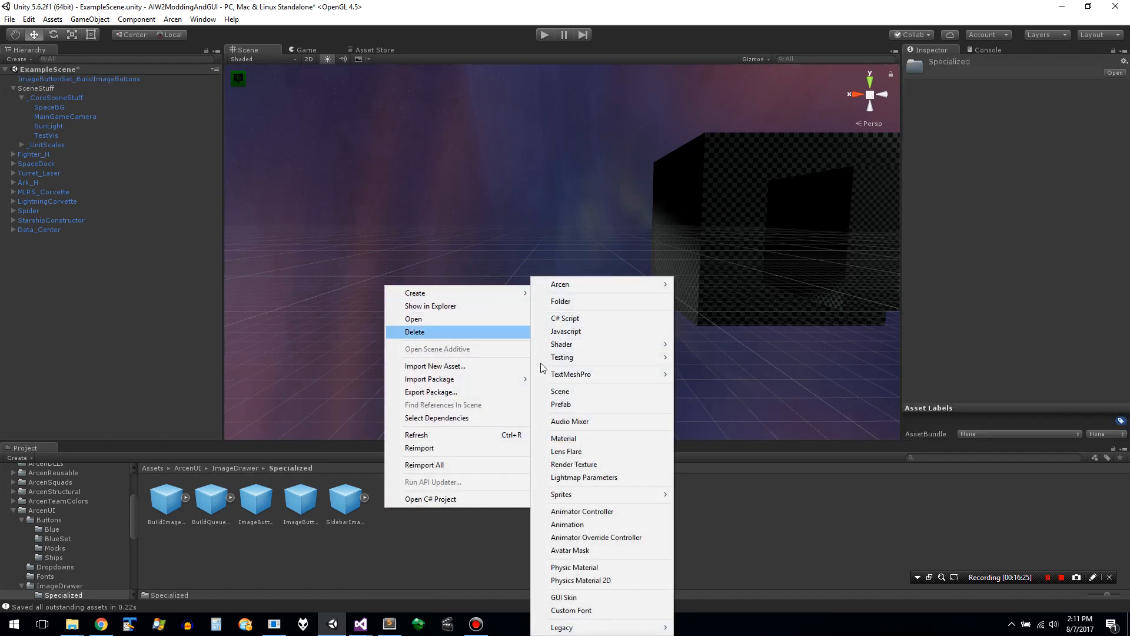
{"action": "left_click", "coordinate": [588, 405]}
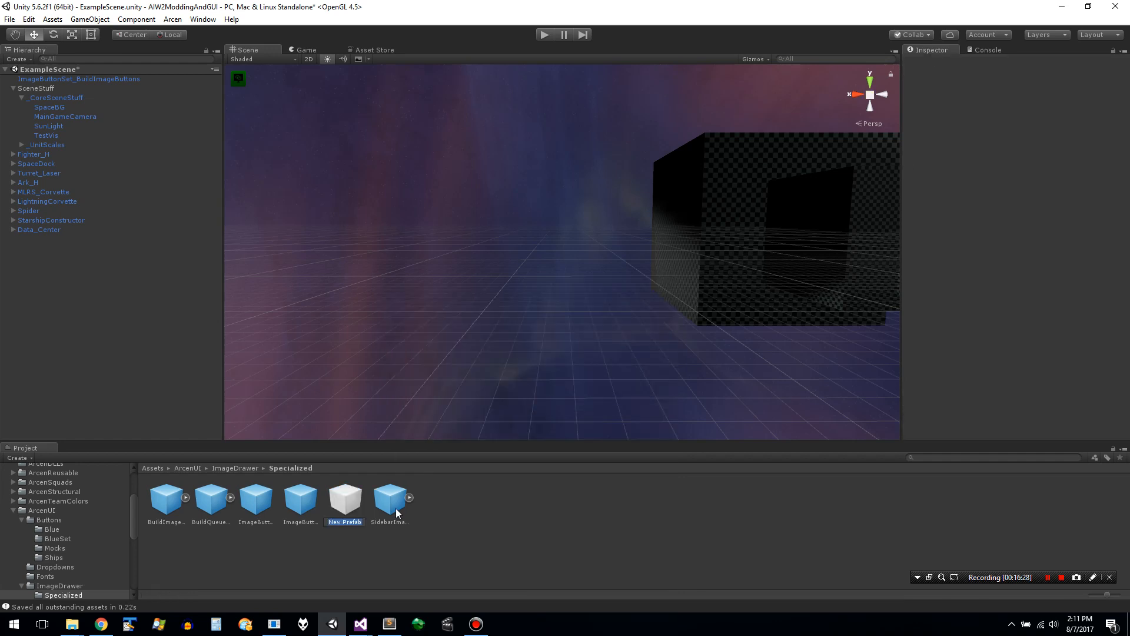
{"action": "key", "text": "ctrl+v"}
{"action": "key", "text": "Left"}
{"action": "key", "text": "Left"}
{"action": "key", "text": "Left"}
{"action": "key", "text": "Left"}
{"action": "key", "text": "Left"}
{"action": "key", "text": "Left"}
{"action": "key", "text": "Left"}
{"action": "key", "text": "Left"}
{"action": "key", "text": "Left"}
{"action": "key", "text": "Left"}
{"action": "type", "text": "Queue"}
{"action": "key", "text": "Return"}
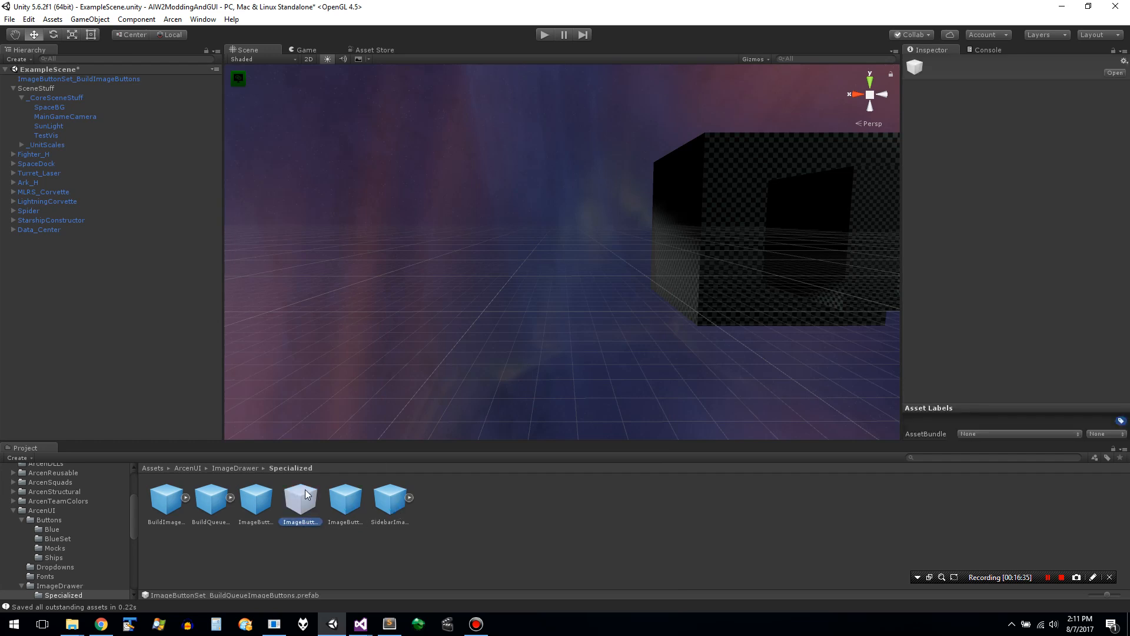
- Fill the empty ImageButtonSet_BuildQueueImageButtons prefab with the contents of ImageButtonSet_BuildImageButtons and select it
{"action": "left_click", "coordinate": [257, 502]}
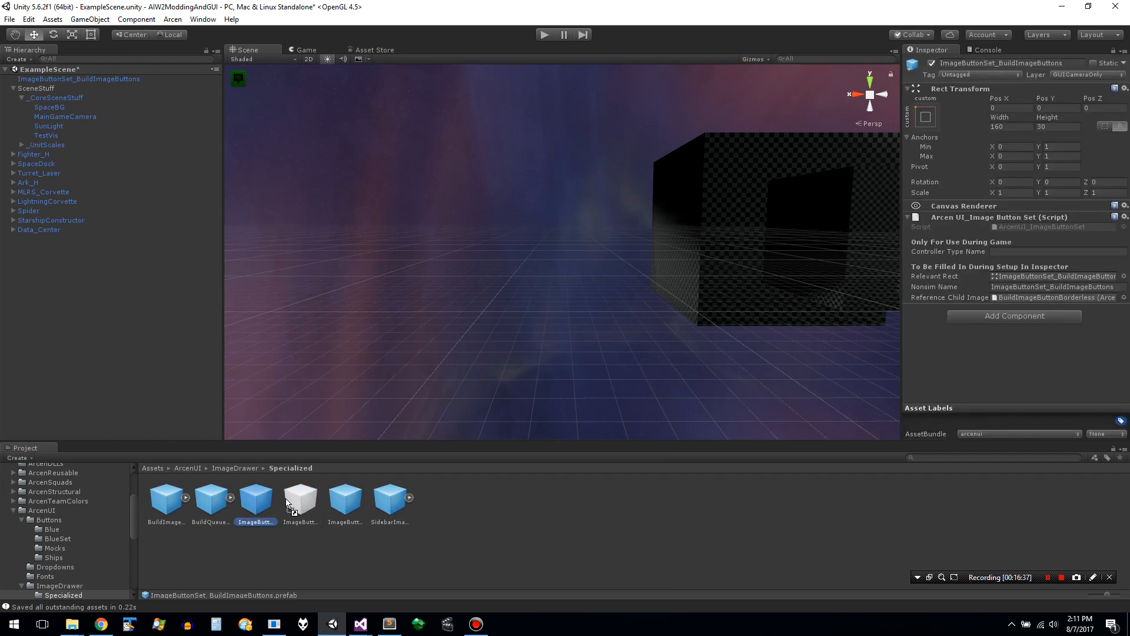
{"action": "left_click", "coordinate": [305, 507]}
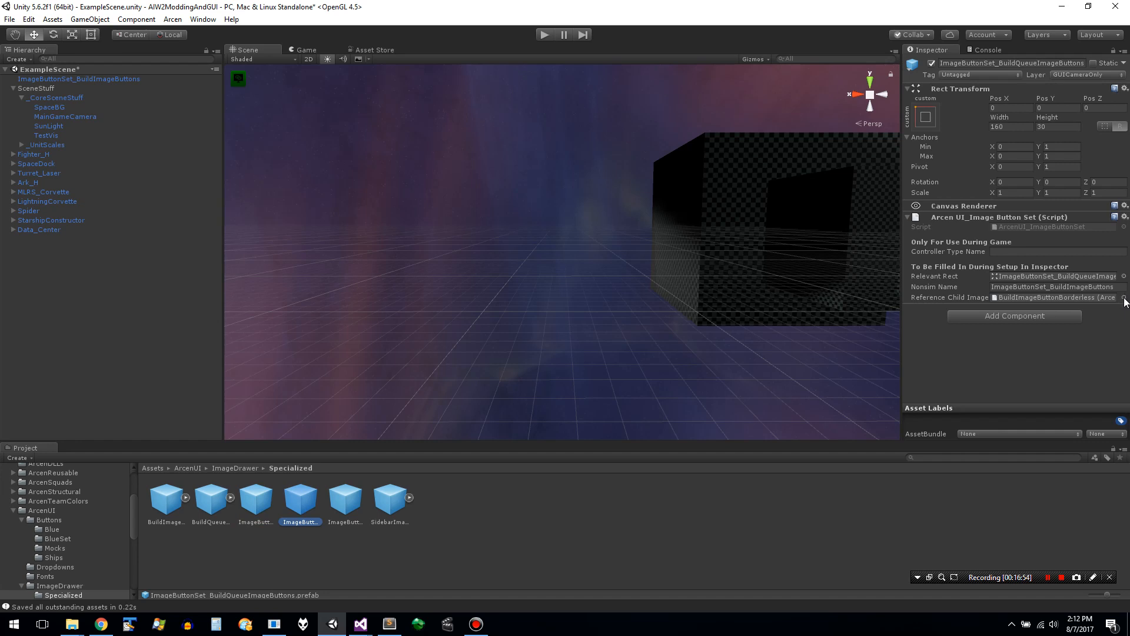
- Check which prefab the Reference Child Image of ImageButtonSet_BuildQueueImageButtons points to, look at the neighbouring prefabs, and reselect the set
{"action": "left_click", "coordinate": [1124, 298]}
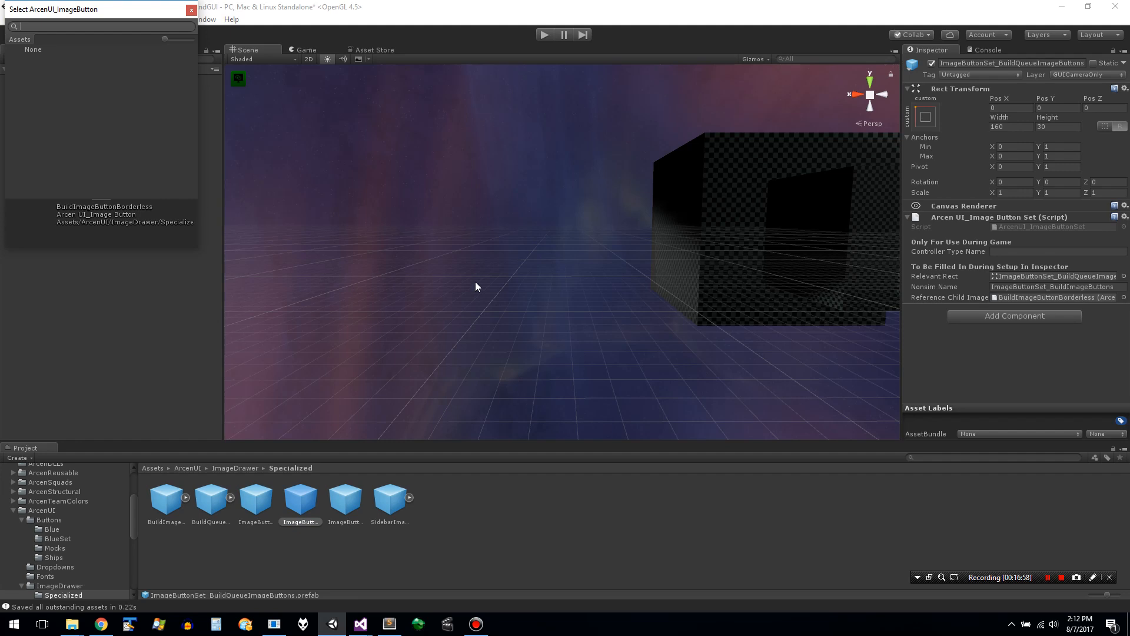
{"action": "double_click", "coordinate": [1041, 297]}
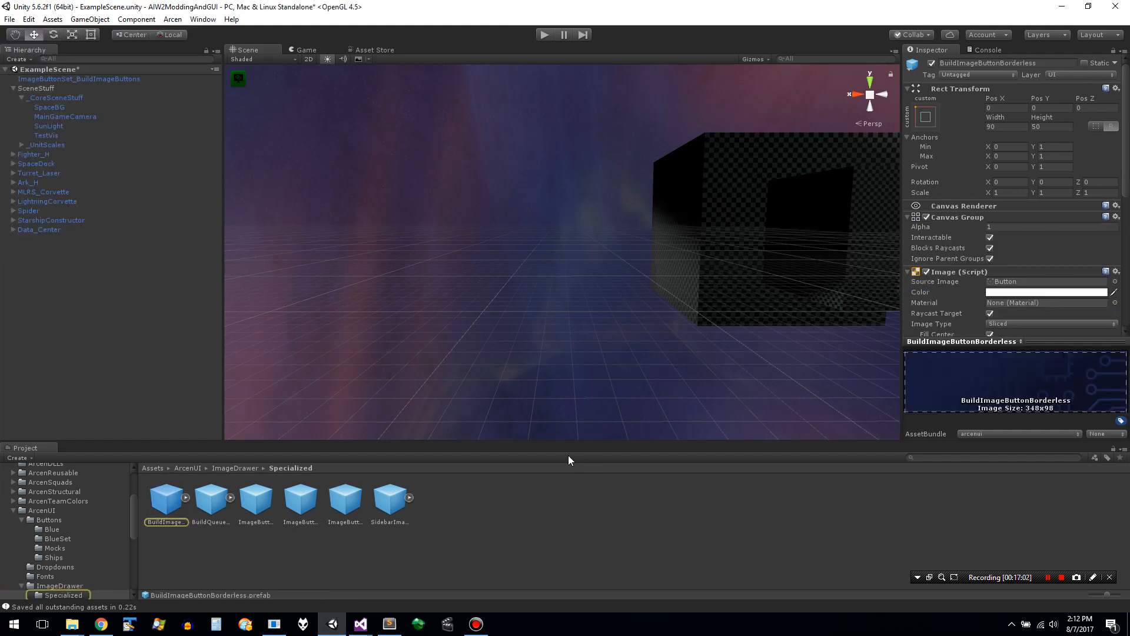
{"action": "left_click", "coordinate": [389, 500]}
{"action": "left_click", "coordinate": [342, 505]}
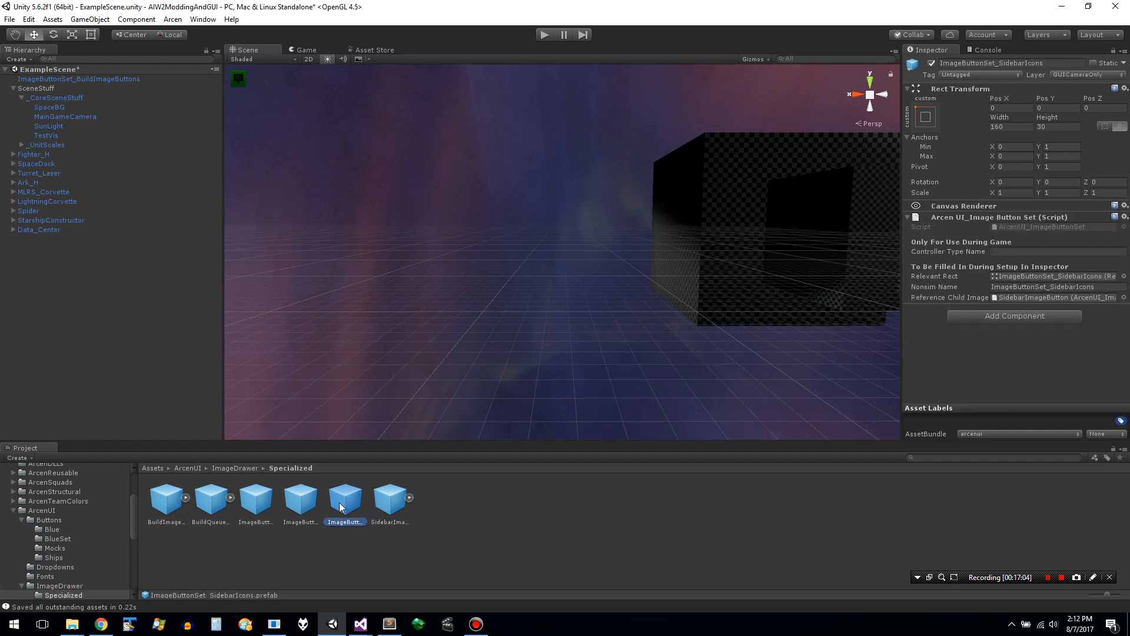
{"action": "left_click", "coordinate": [316, 505]}
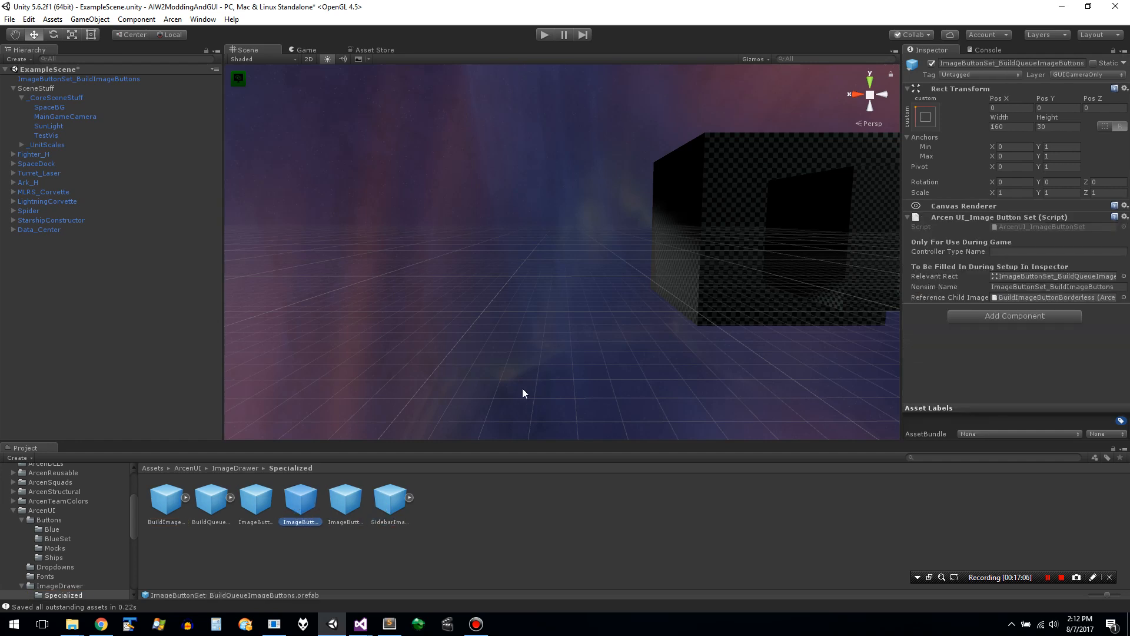
- Set the Nonsim Name of the ImageButtonSet_BuildQueueImageButtons prefab to ImageButtonSet_BuildQueueImageButtons
{"action": "left_click", "coordinate": [1057, 285]}
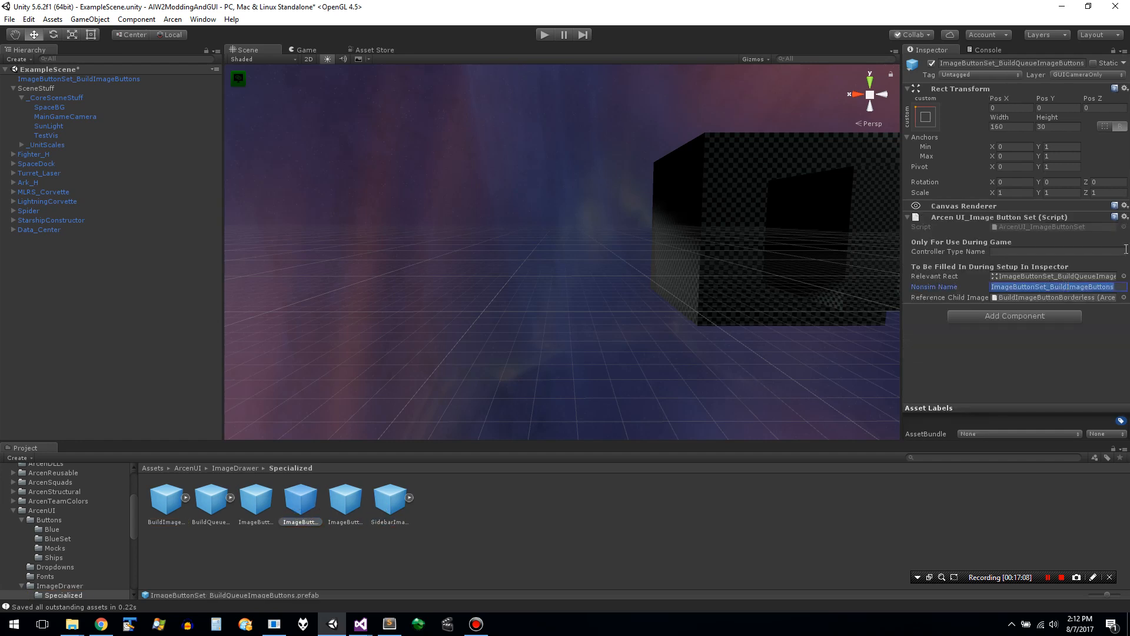
{"action": "left_click", "coordinate": [1069, 289]}
{"action": "type", "text": "Queue"}
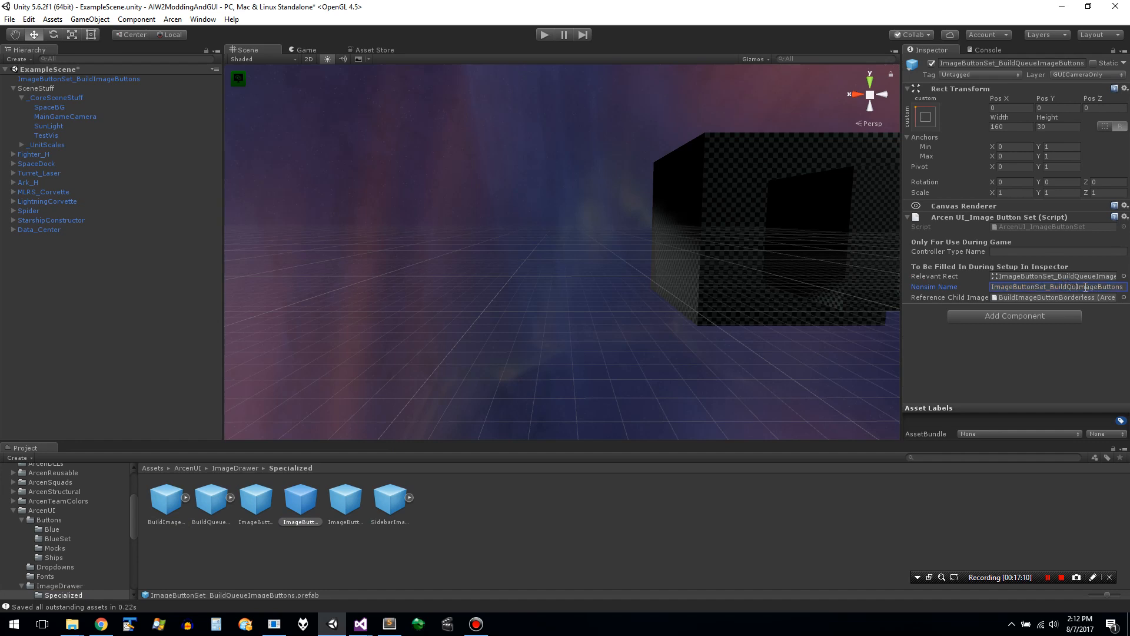
- Try to find BuildQueueImageButtonBorderless among the selectable objects for Reference Child Image, and cancel the selection
{"action": "left_click", "coordinate": [1084, 298]}
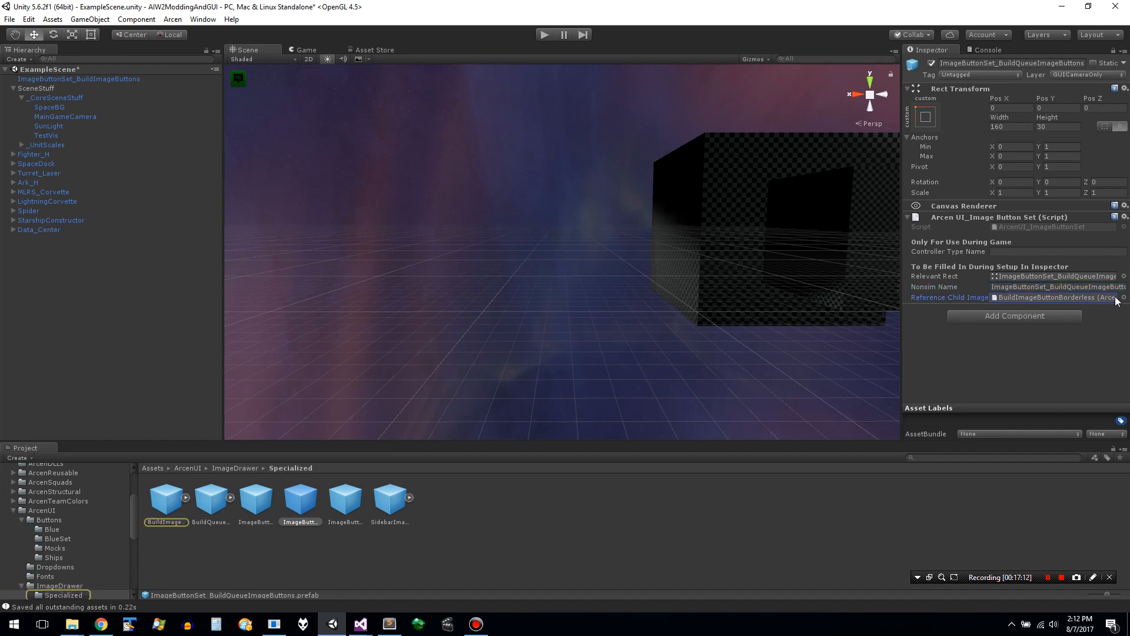
{"action": "left_click", "coordinate": [1058, 295]}
{"action": "left_click", "coordinate": [1124, 298]}
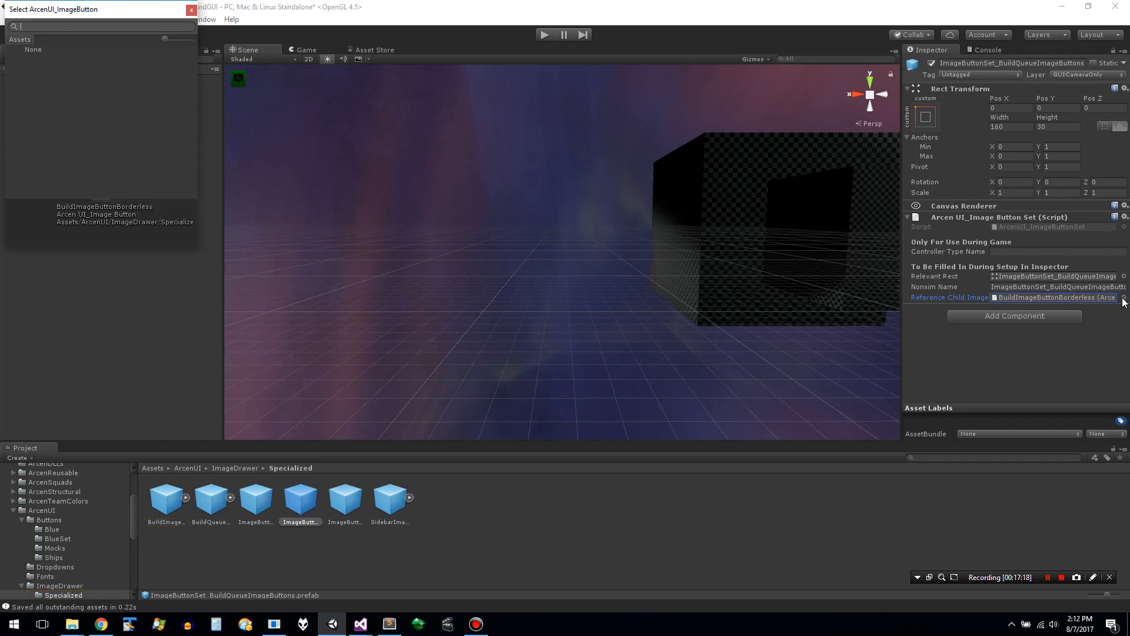
{"action": "type", "text": "BuildImage"}
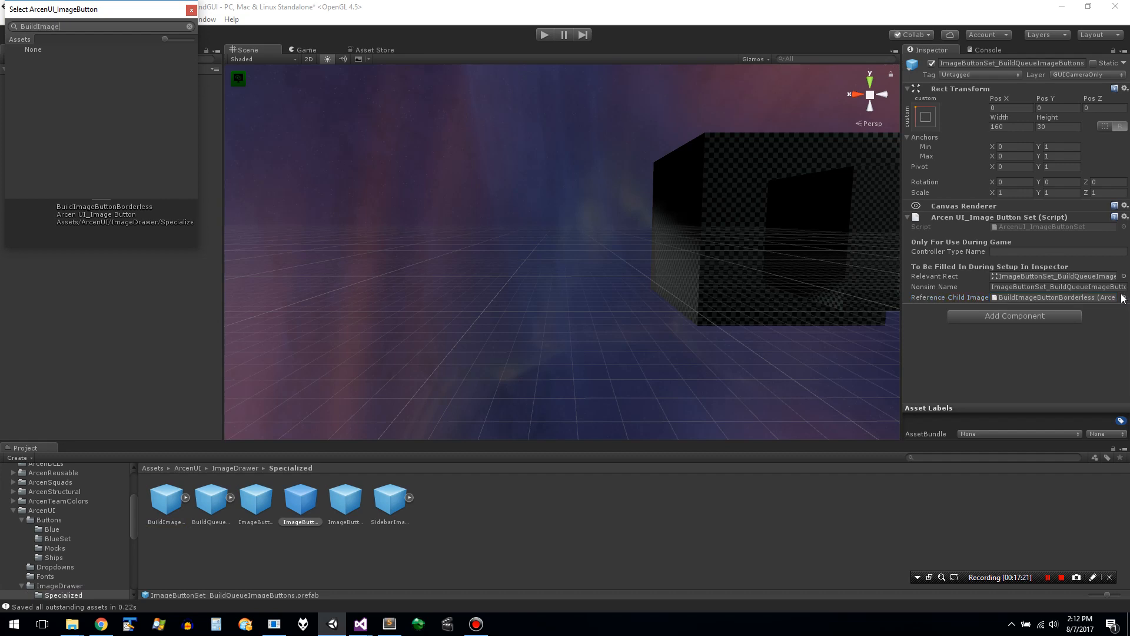
{"action": "type", "text": "Qu"}
{"action": "key", "text": "BackSpace"}
{"action": "key", "text": "BackSpace"}
{"action": "key", "text": "BackSpace"}
{"action": "key", "text": "BackSpace"}
{"action": "key", "text": "BackSpace"}
{"action": "key", "text": "BackSpace"}
{"action": "key", "text": "BackSpace"}
{"action": "type", "text": "QueueImageButtonBorderl"}
{"action": "key", "text": "Escape"}
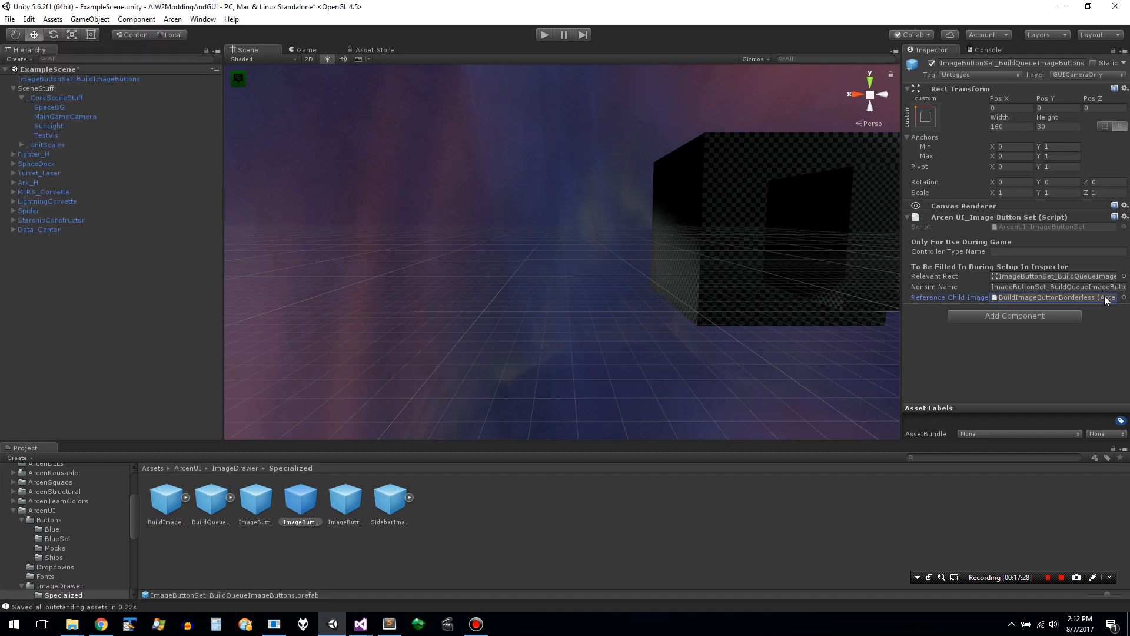
- Search the selectable Reference Child Image objects for "Queue" with the thumbnails enlarged
{"action": "left_click", "coordinate": [1108, 298]}
{"action": "left_click", "coordinate": [1123, 298]}
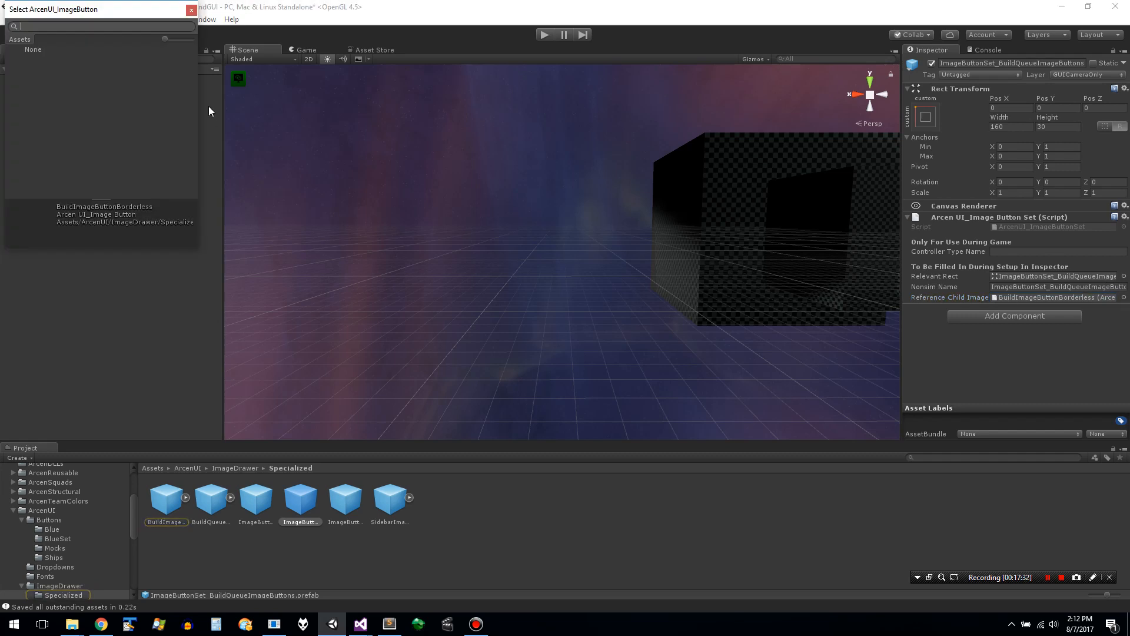
{"action": "type", "text": "Q"}
{"action": "key", "text": "Escape"}
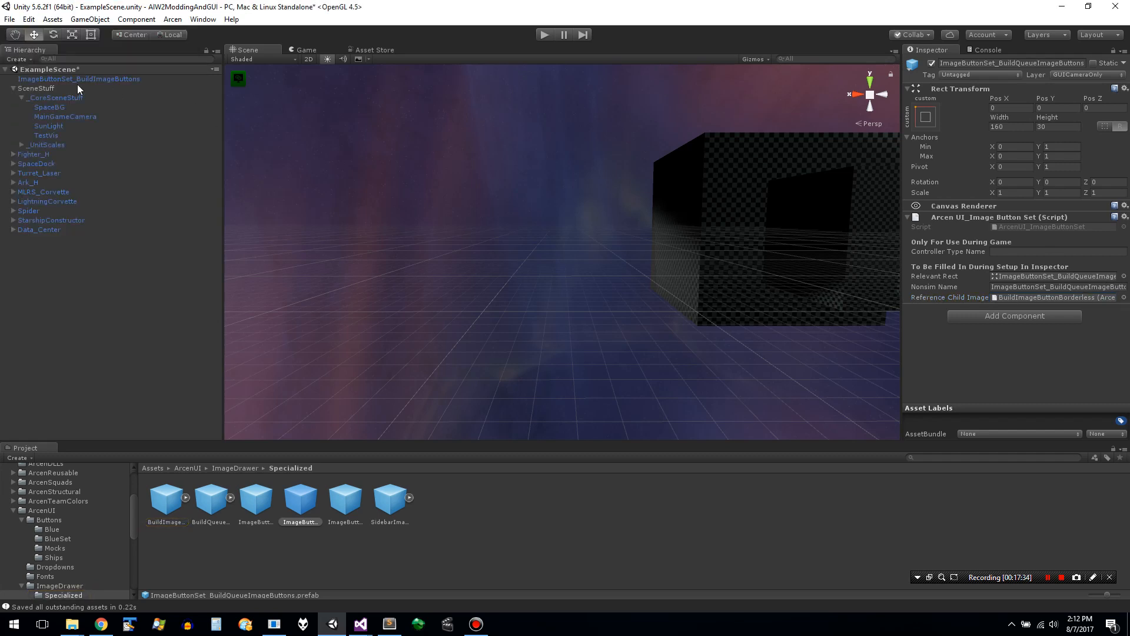
{"action": "left_click", "coordinate": [1124, 298]}
{"action": "left_click_drag", "start_coordinate": [165, 39], "coordinate": [200, 41]}
{"action": "type", "text": "Queu"}
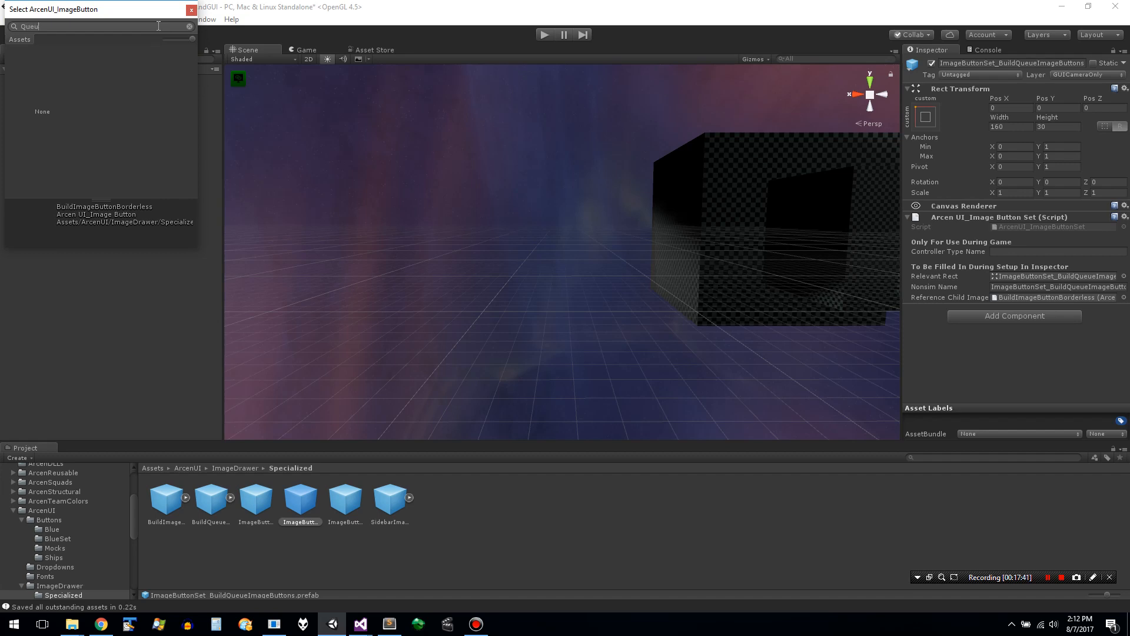
{"action": "right_click", "coordinate": [159, 26]}
{"action": "left_click", "coordinate": [147, 27]}
{"action": "type", "text": "eue"}
- Try None as the Reference Child Image, enlarge the preview area of the object selector, and close it
{"action": "left_click", "coordinate": [42, 110]}
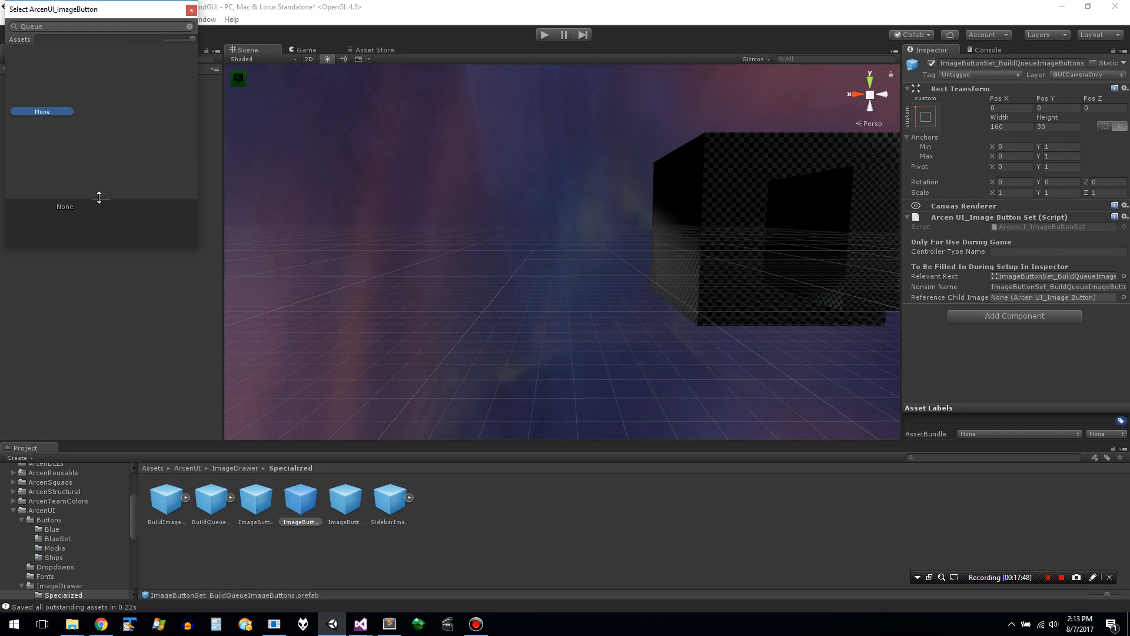
{"action": "left_click_drag", "start_coordinate": [99, 198], "coordinate": [104, 170]}
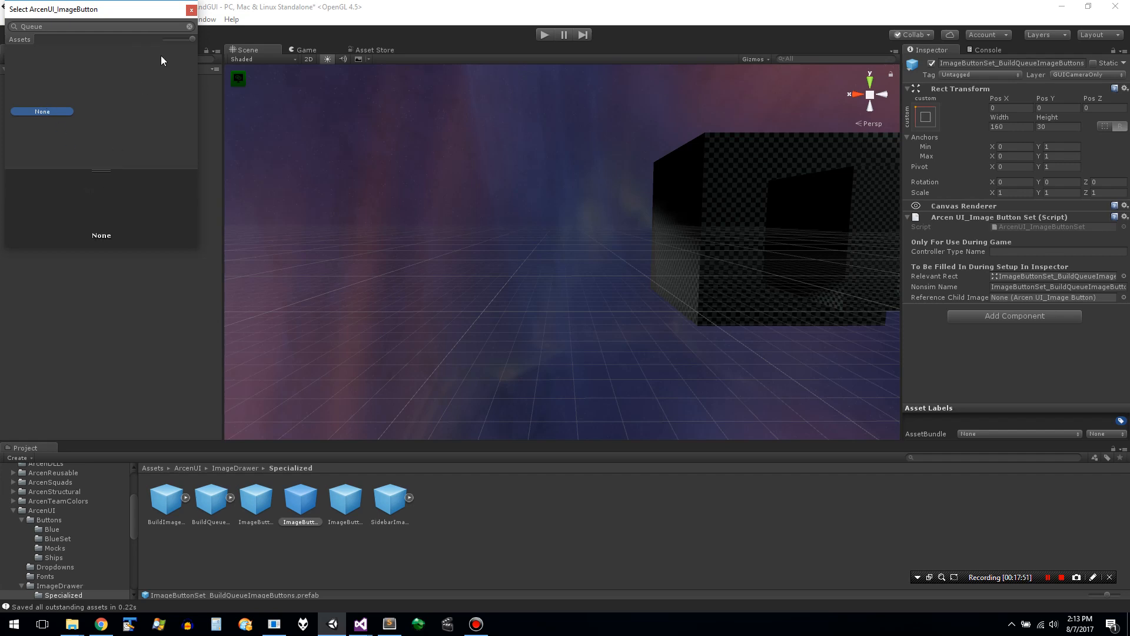
{"action": "left_click", "coordinate": [202, 6]}
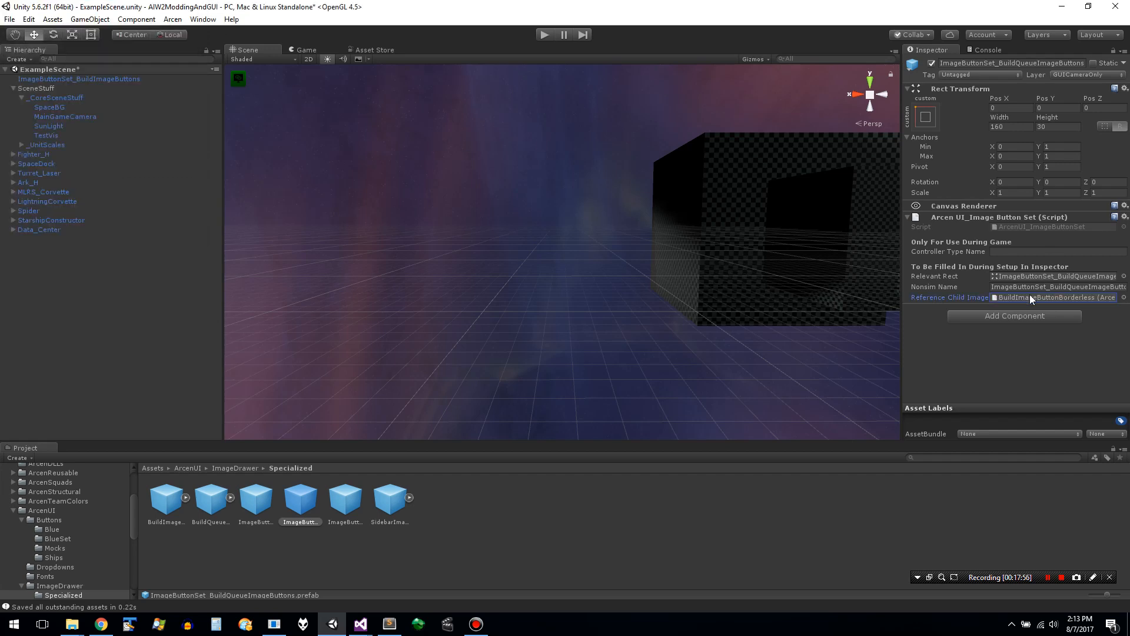
- Switch the Inspector to Debug mode and check the selectable objects for Reference Child Image again
{"action": "left_click", "coordinate": [1125, 51]}
{"action": "left_click", "coordinate": [1115, 79]}
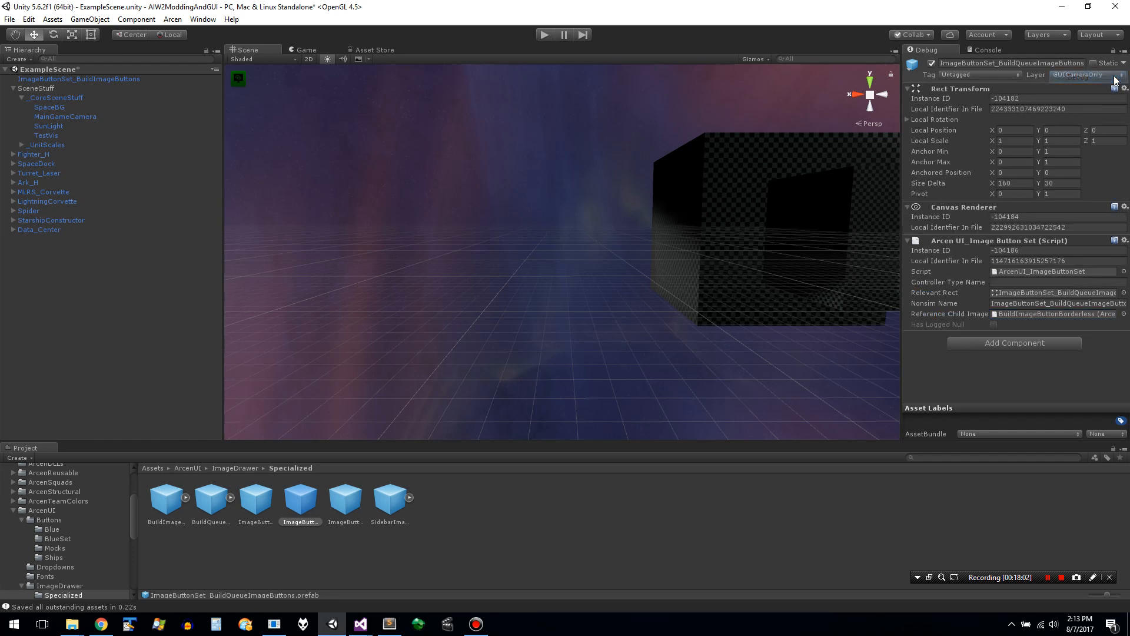
{"action": "left_click", "coordinate": [1124, 315]}
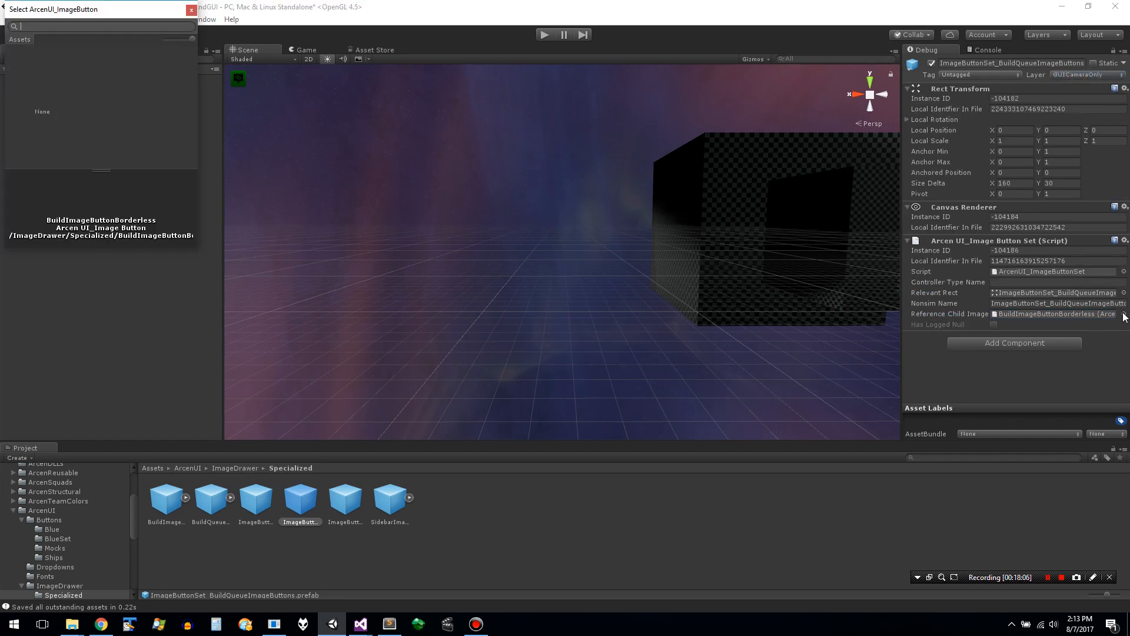
{"action": "left_click", "coordinate": [1098, 312]}
{"action": "left_click", "coordinate": [1076, 313]}
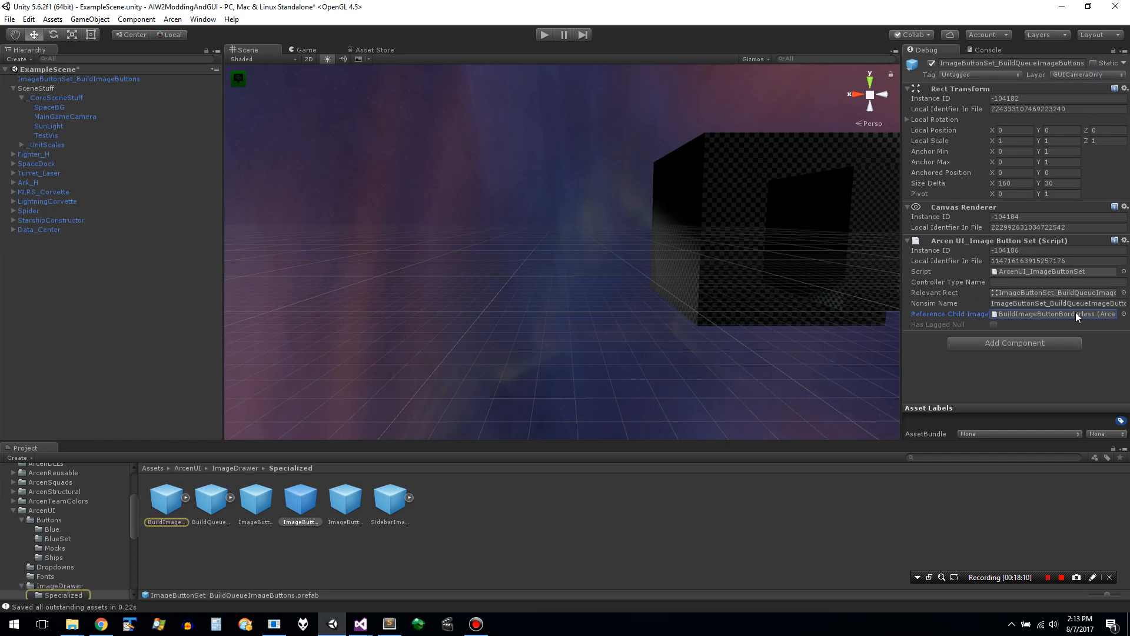
- Inspect the referenced BuildImageButtonBorderless prefab with its Image component collapsed, and return to ImageButtonSet_BuildQueueImageButtons
{"action": "double_click", "coordinate": [1076, 313]}
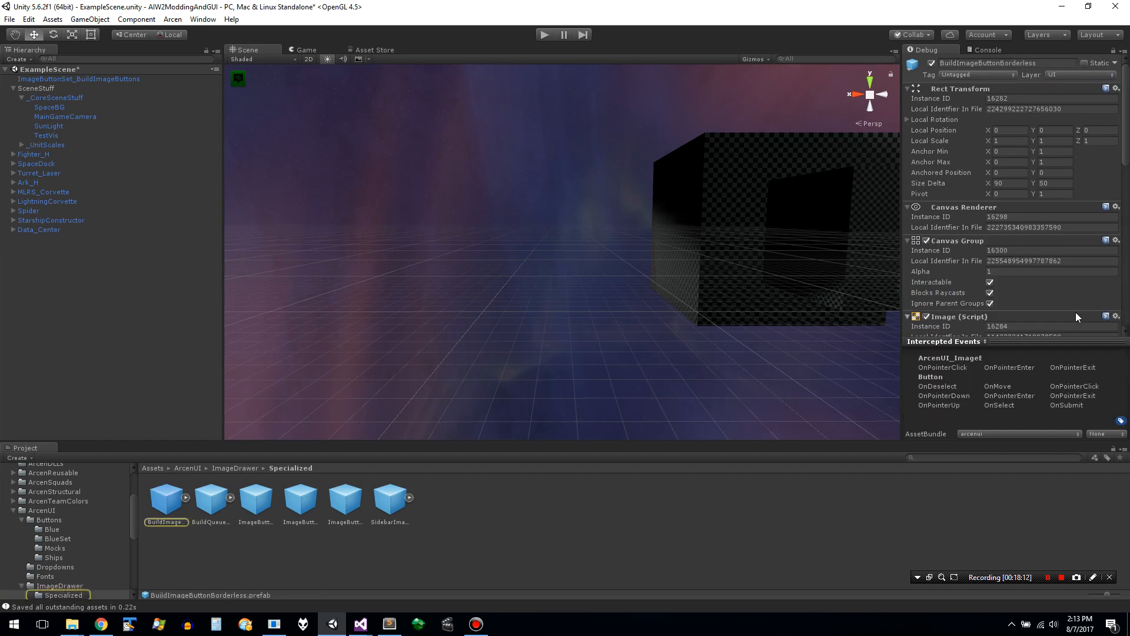
{"action": "left_click", "coordinate": [1075, 315]}
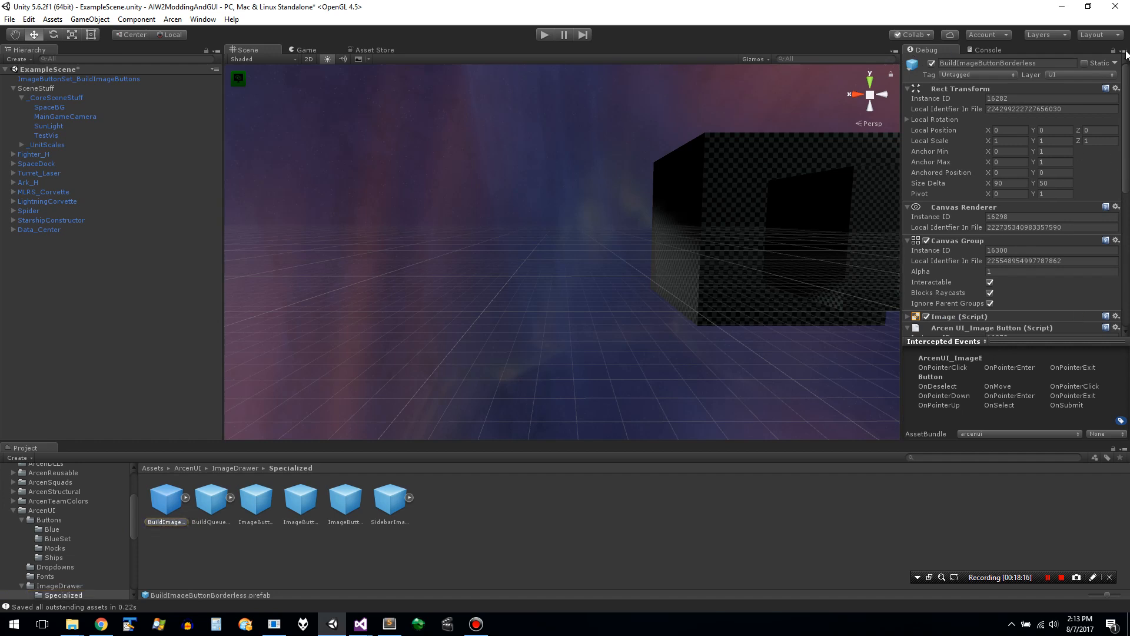
{"action": "left_click", "coordinate": [346, 506]}
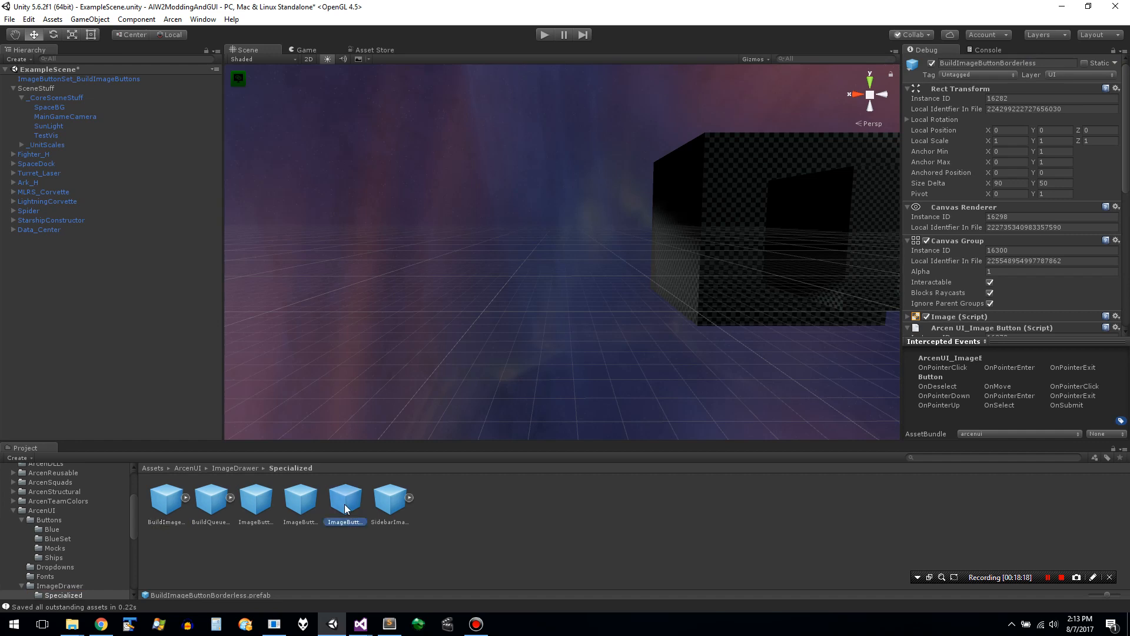
{"action": "left_click", "coordinate": [314, 503]}
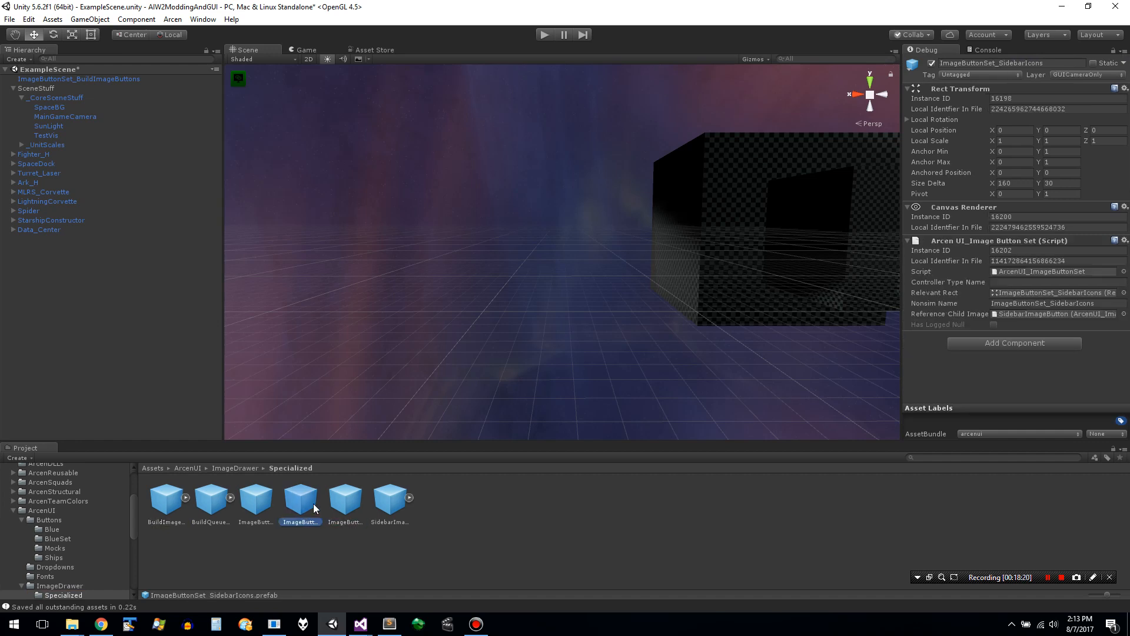
- Review the current Reference Child Image and its list of selectable image buttons once more, and cancel without choosing one
{"action": "left_click", "coordinate": [1025, 314]}
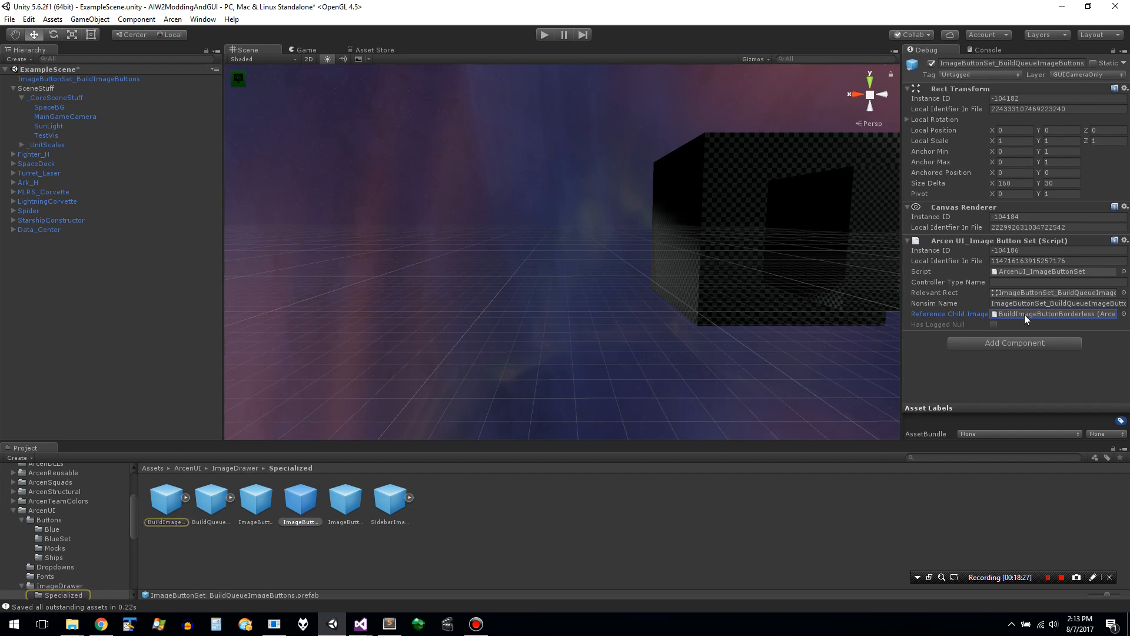
{"action": "left_click", "coordinate": [1124, 314]}
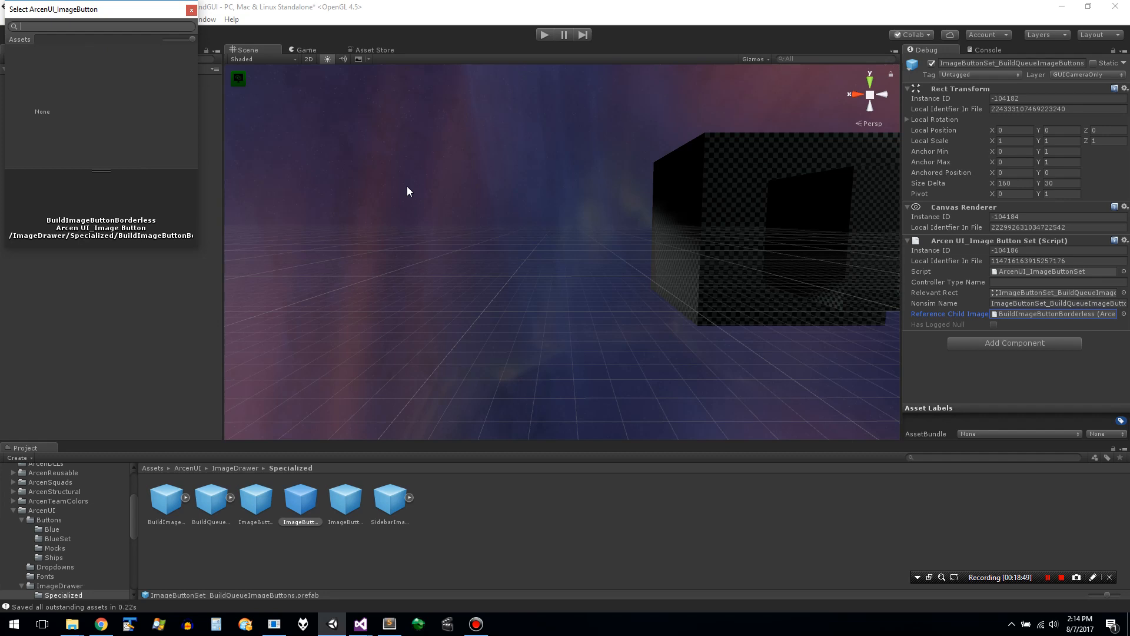
{"action": "left_click", "coordinate": [1120, 314]}
{"action": "key", "text": "Escape"}
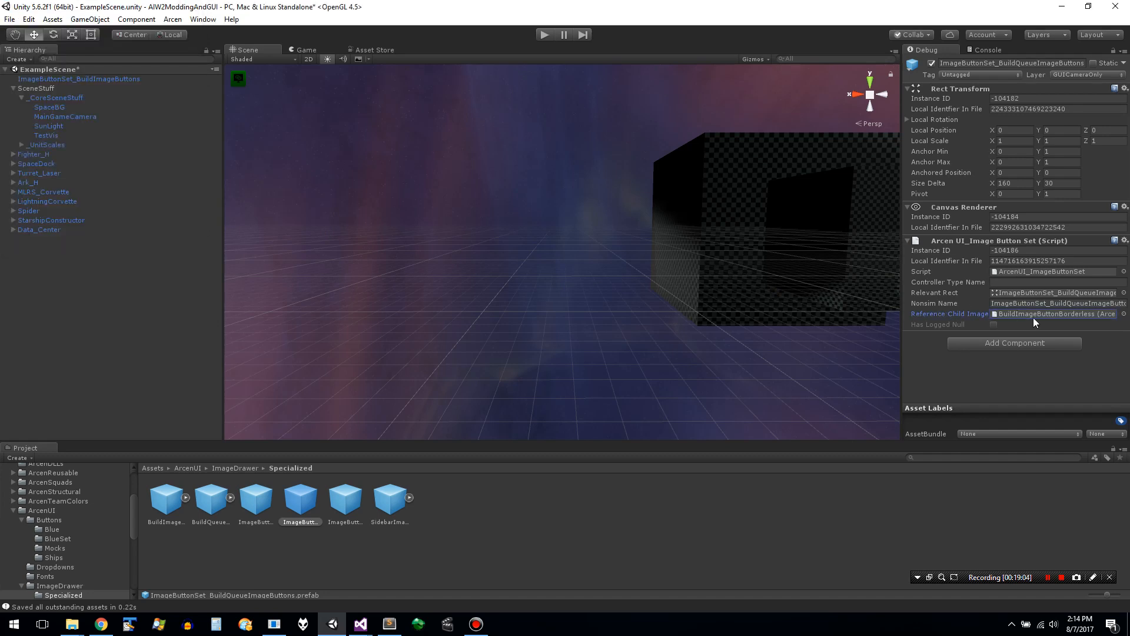
- Delete the ImageButtonSet_BuildImageButtons object from the scene
{"action": "left_click", "coordinate": [1039, 319]}
{"action": "left_click", "coordinate": [118, 79]}
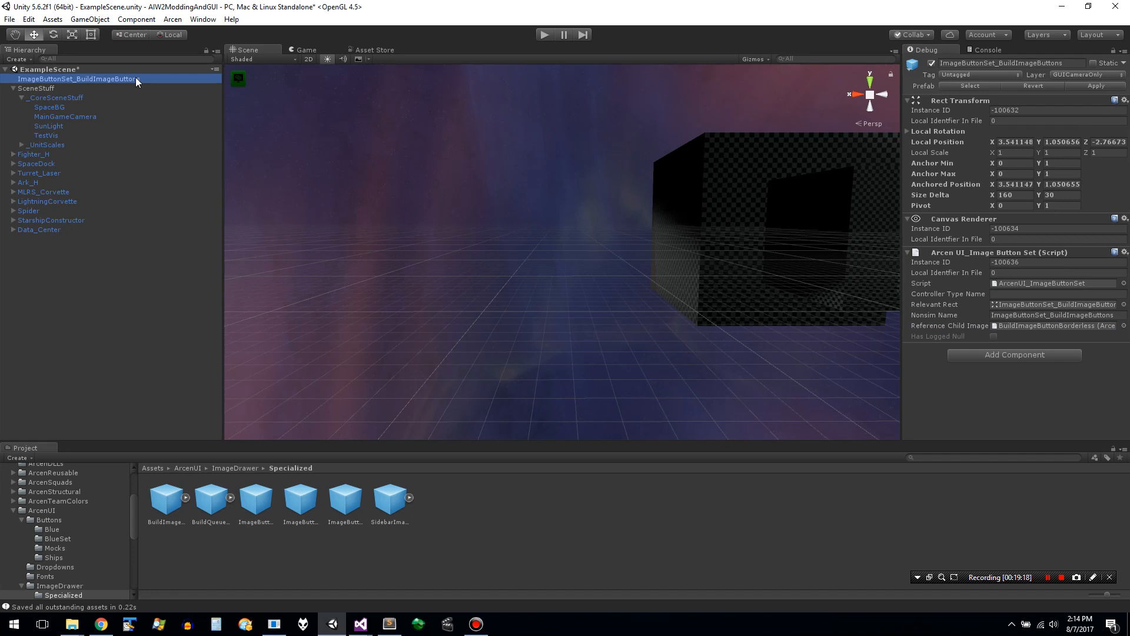
{"action": "key", "text": "Delete"}
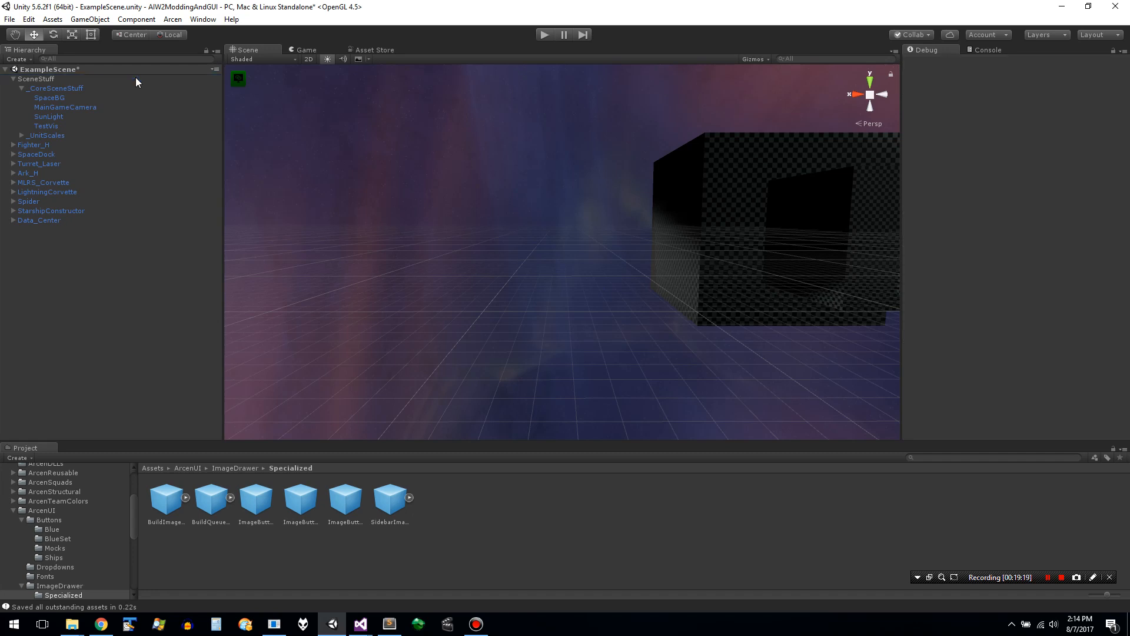
- Assign the BuildQueueImageButtonBorderless prefab from the Specialized folder as the Reference Child Image of ImageButtonSet_BuildQueueImageButtons
{"action": "left_click", "coordinate": [301, 500]}
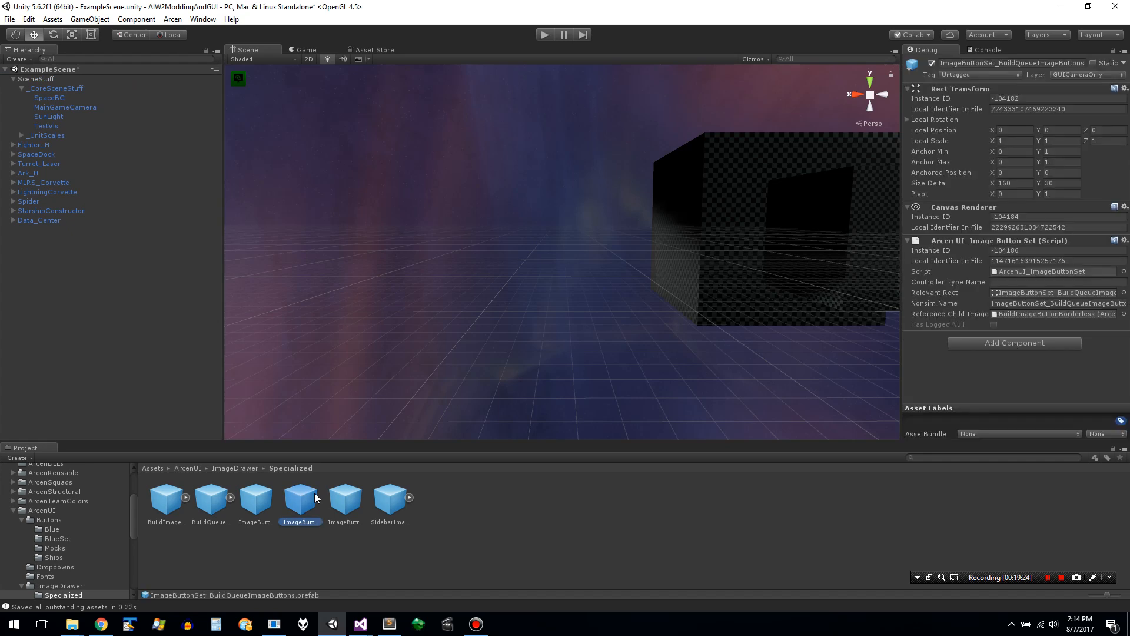
{"action": "left_click_drag", "start_coordinate": [133, 520], "coordinate": [136, 538]}
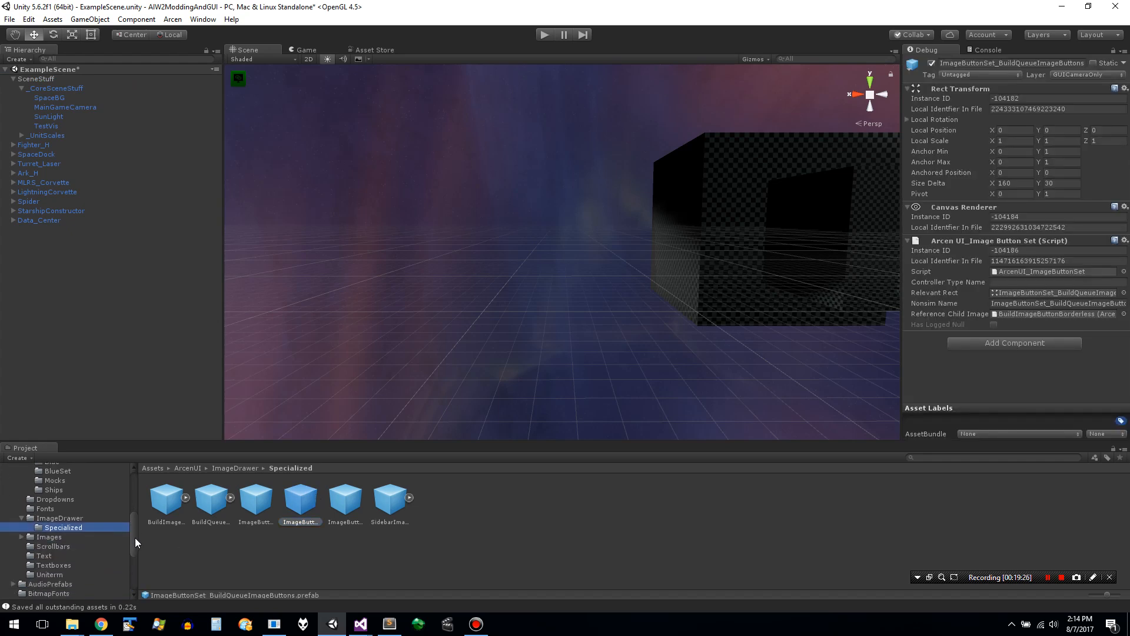
{"action": "left_click", "coordinate": [213, 501]}
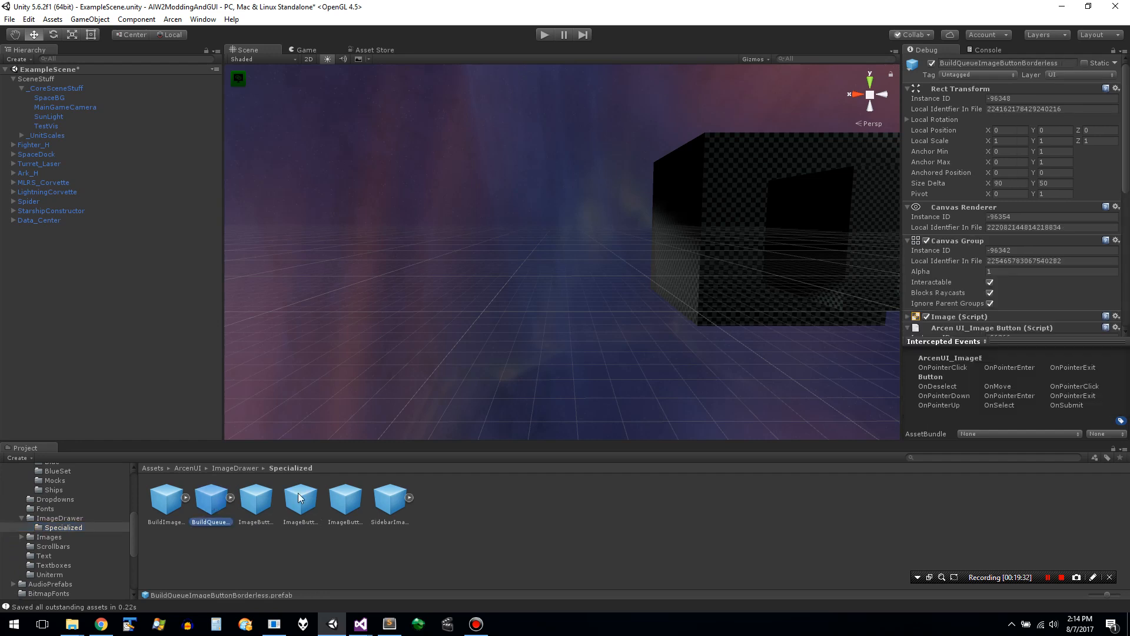
{"action": "left_click", "coordinate": [348, 501]}
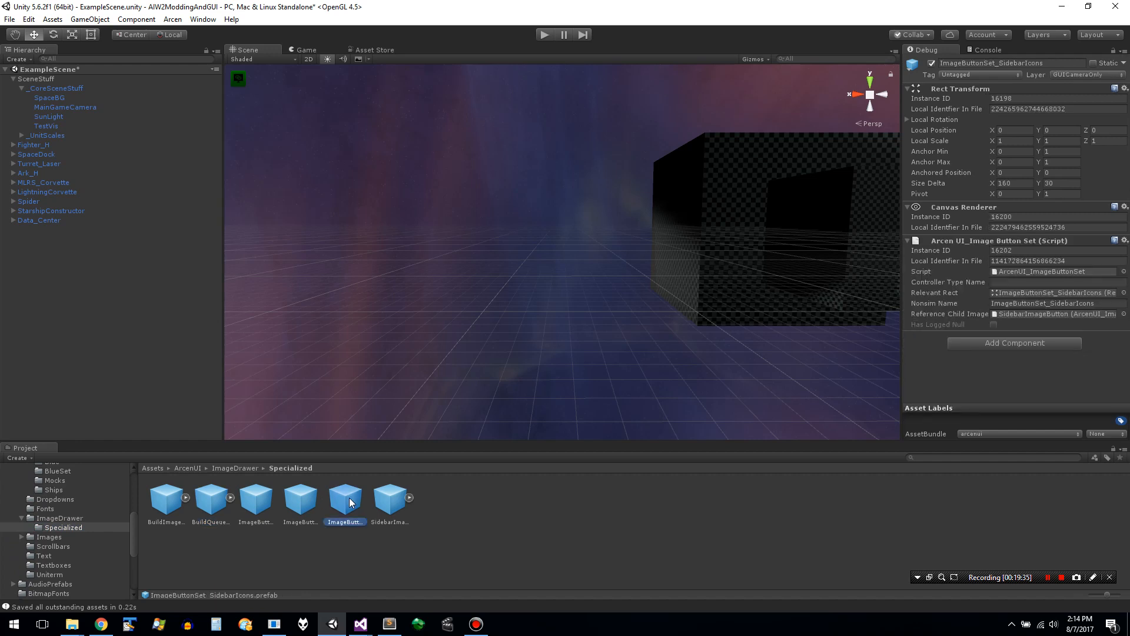
{"action": "left_click", "coordinate": [312, 501]}
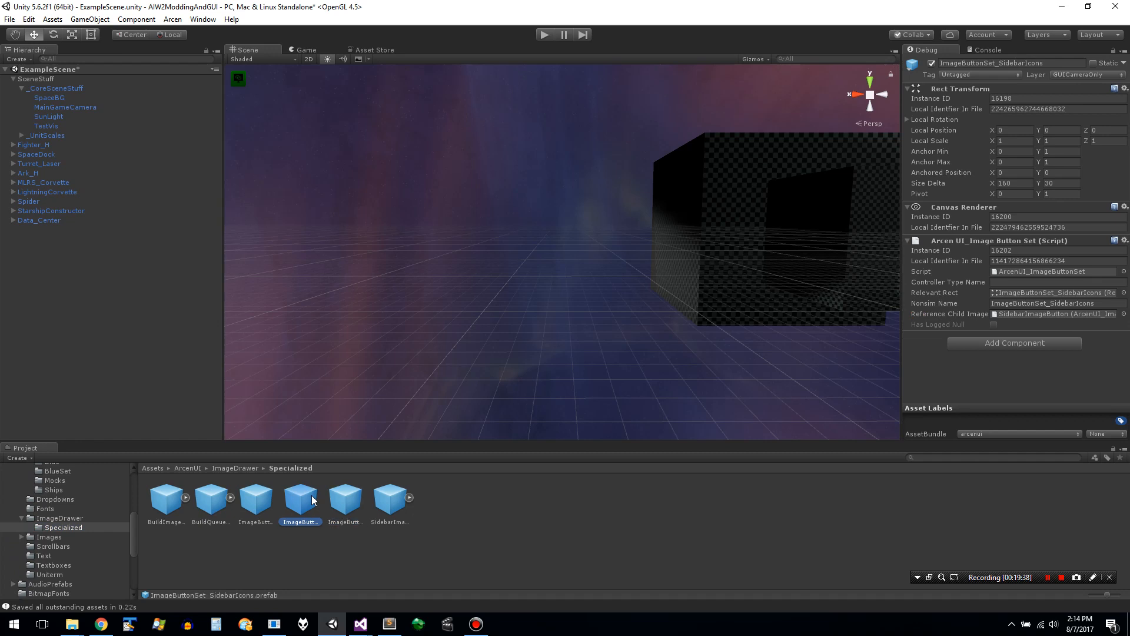
{"action": "left_click", "coordinate": [229, 499]}
{"action": "left_click_drag", "start_coordinate": [229, 498], "coordinate": [1031, 315]}
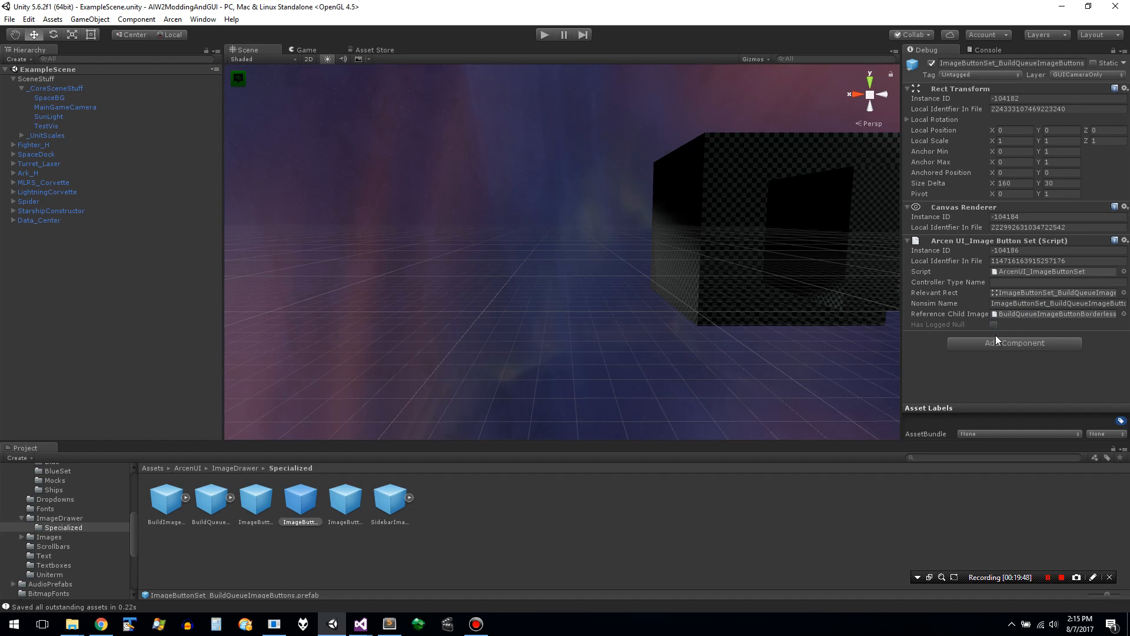
- Save all assets and build the Windows asset bundle
{"action": "left_click", "coordinate": [200, 24]}
{"action": "mouse_move", "coordinate": [172, 19]}
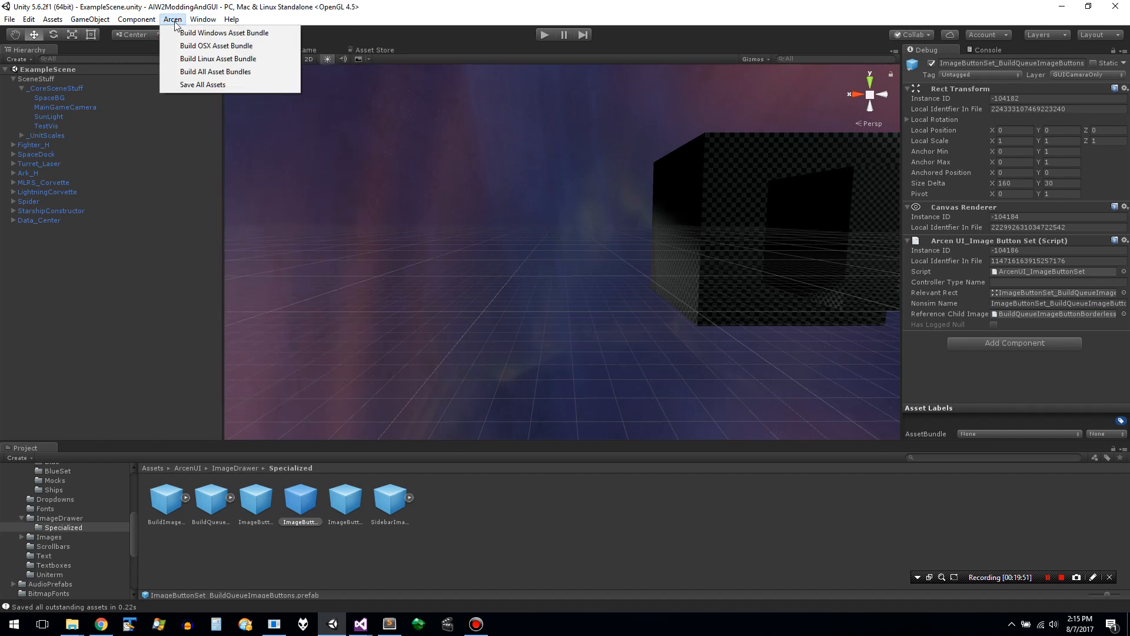
{"action": "left_click", "coordinate": [194, 87]}
{"action": "left_click", "coordinate": [172, 19]}
{"action": "left_click", "coordinate": [190, 34]}
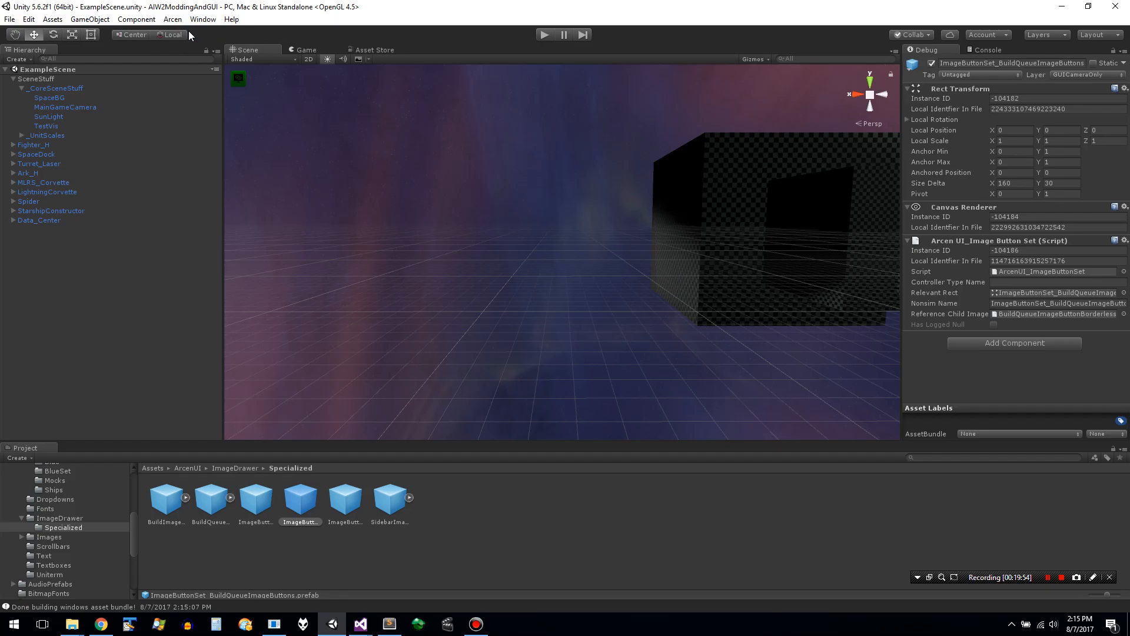
- Switch to the Form1 launcher, clear its logs, and start the standalone game
{"action": "key", "text": "alt+Tab"}
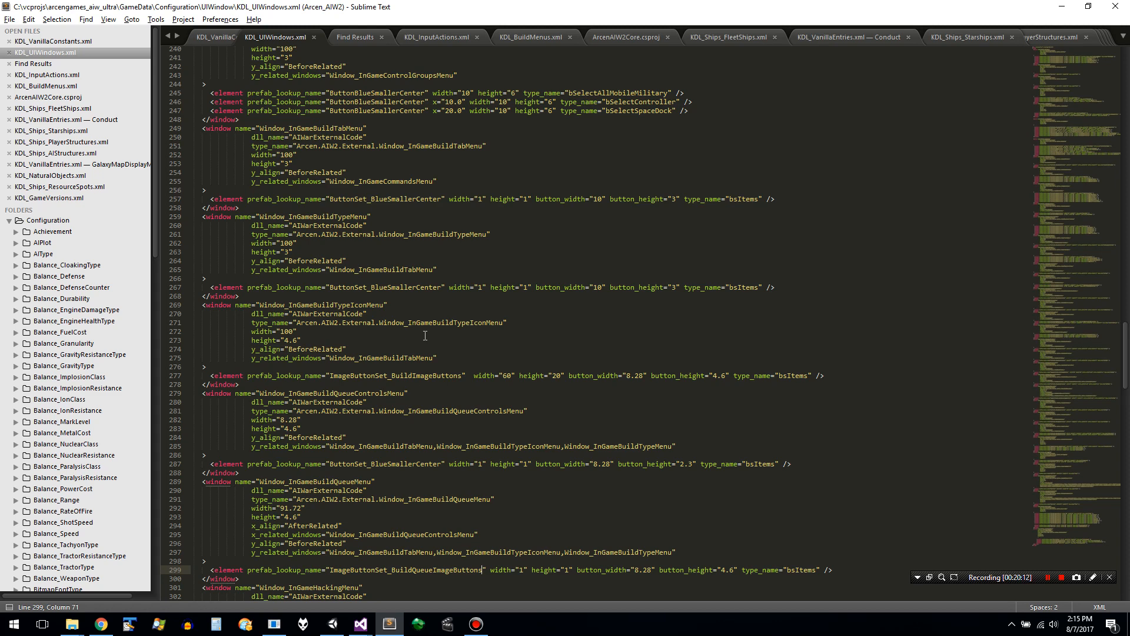
{"action": "key", "text": "alt+Tab"}
{"action": "key", "text": "alt+Tab"}
{"action": "key", "text": "alt+Tab"}
{"action": "key", "text": "alt+Tab"}
{"action": "key", "text": "alt+Tab"}
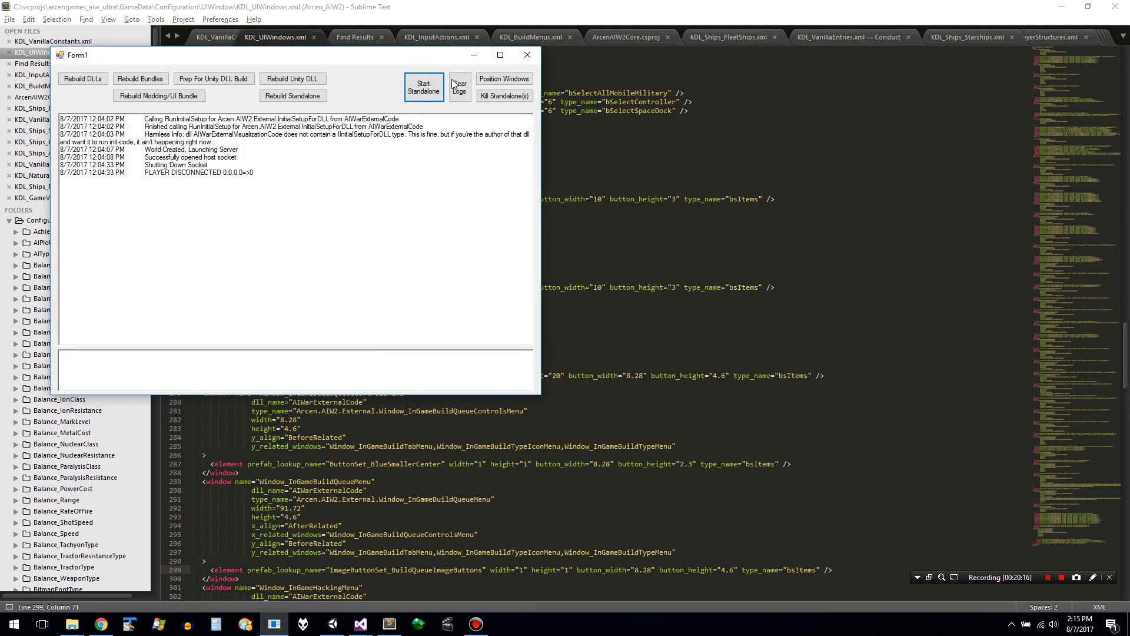
{"action": "left_click", "coordinate": [460, 87]}
{"action": "left_click", "coordinate": [433, 94]}
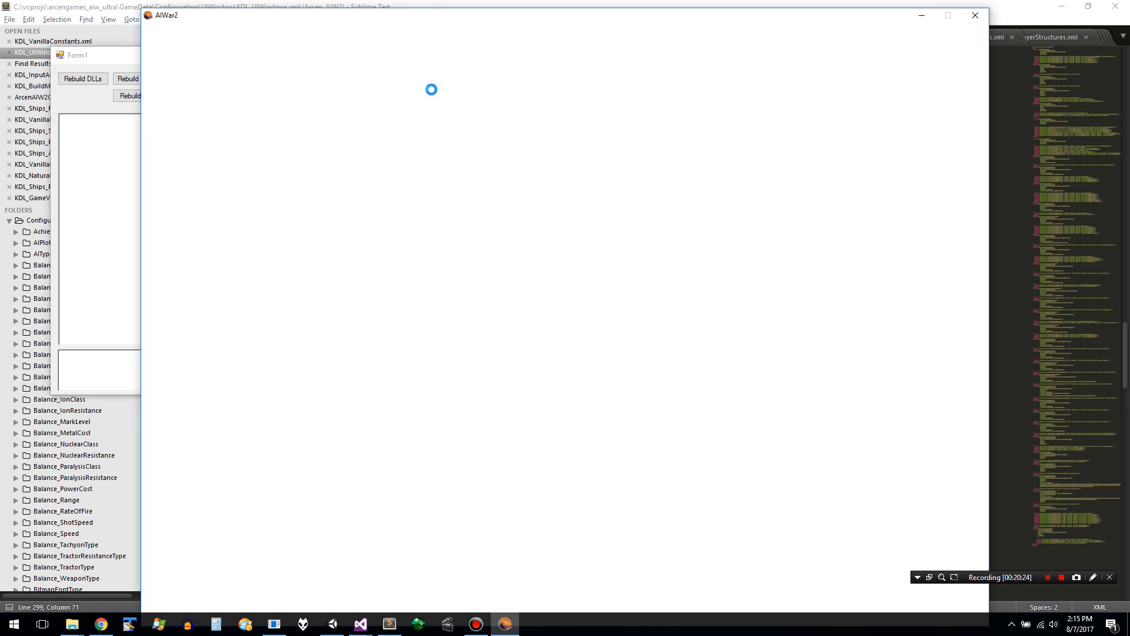
- Check the open windows while the game runs, close the AIWar2 game, and return to the Unity editor
{"action": "key", "text": "alt+Tab"}
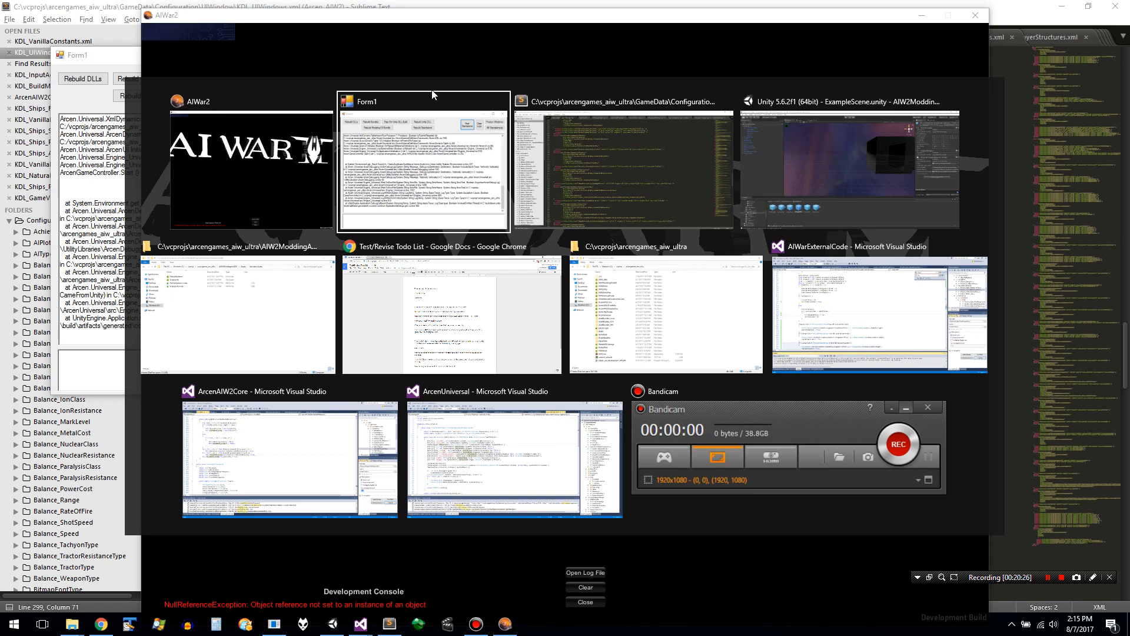
{"action": "key", "text": "alt+Tab"}
{"action": "key", "text": "alt+Tab"}
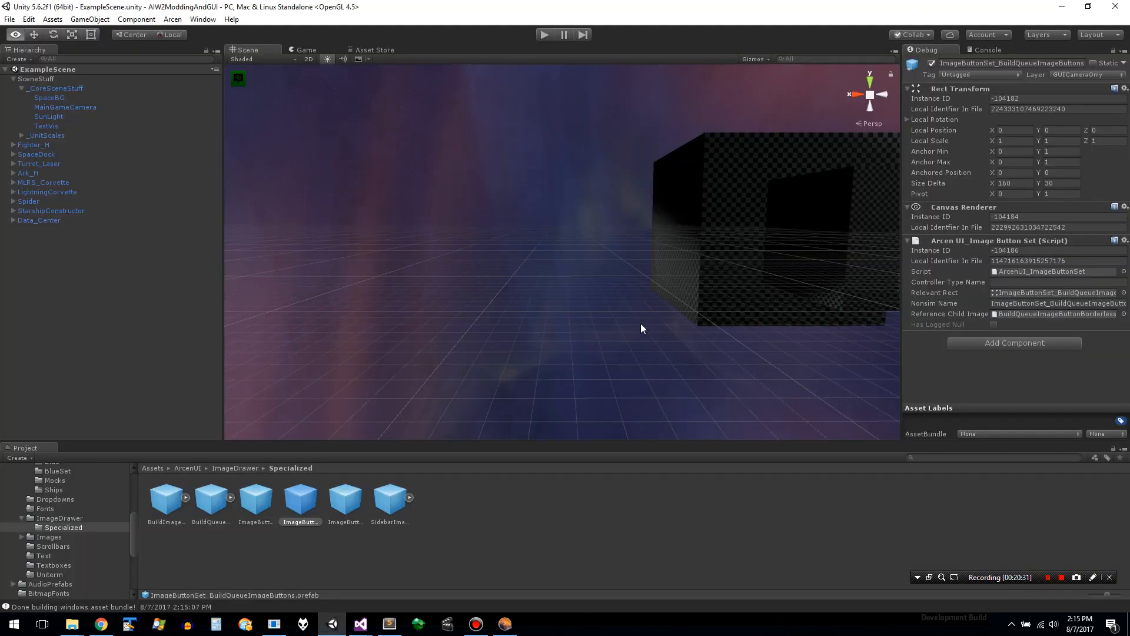
{"action": "key", "text": "alt+Tab"}
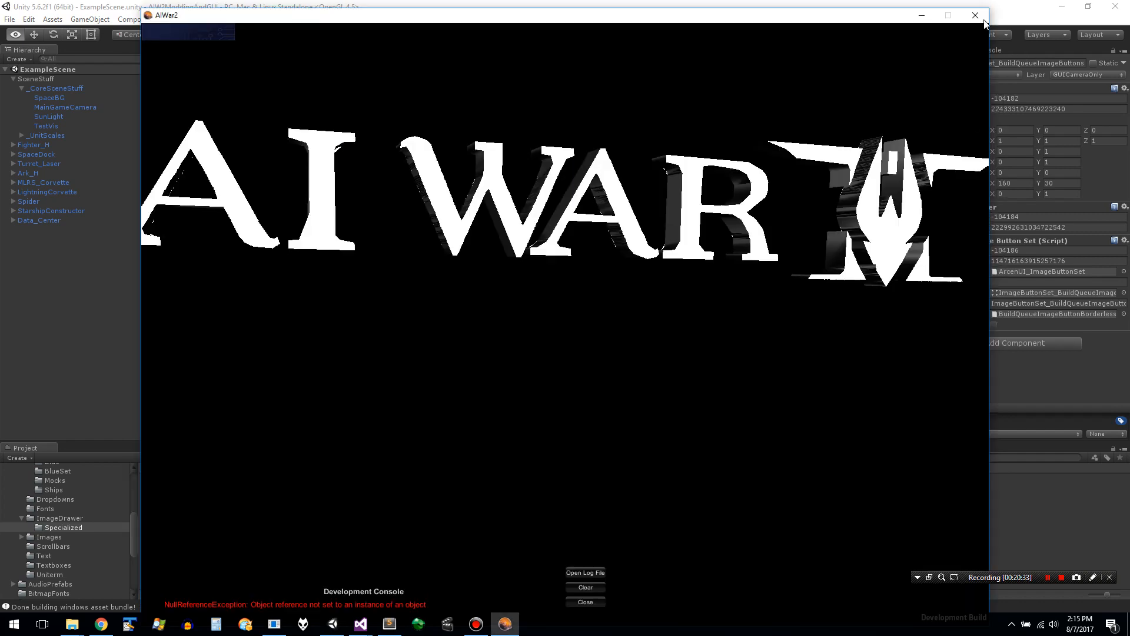
{"action": "left_click", "coordinate": [985, 20]}
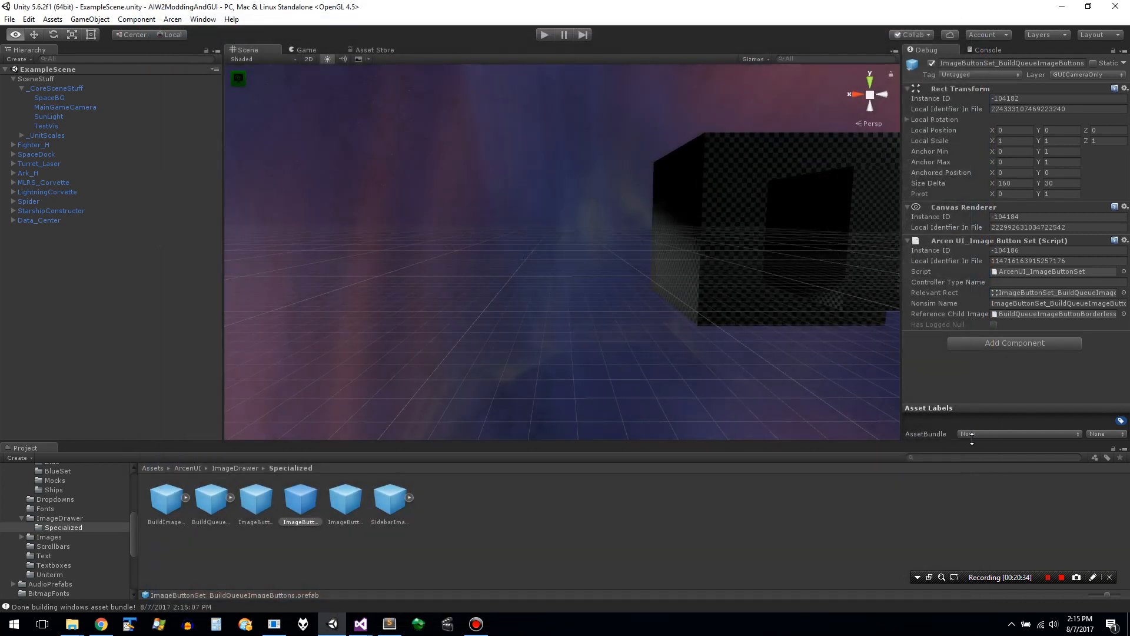
- Assign the ImageButtonSet_BuildQueueImageButtons and BuildQueueImageButtonBorderless prefabs to the arcenui asset bundle
{"action": "left_click", "coordinate": [985, 436]}
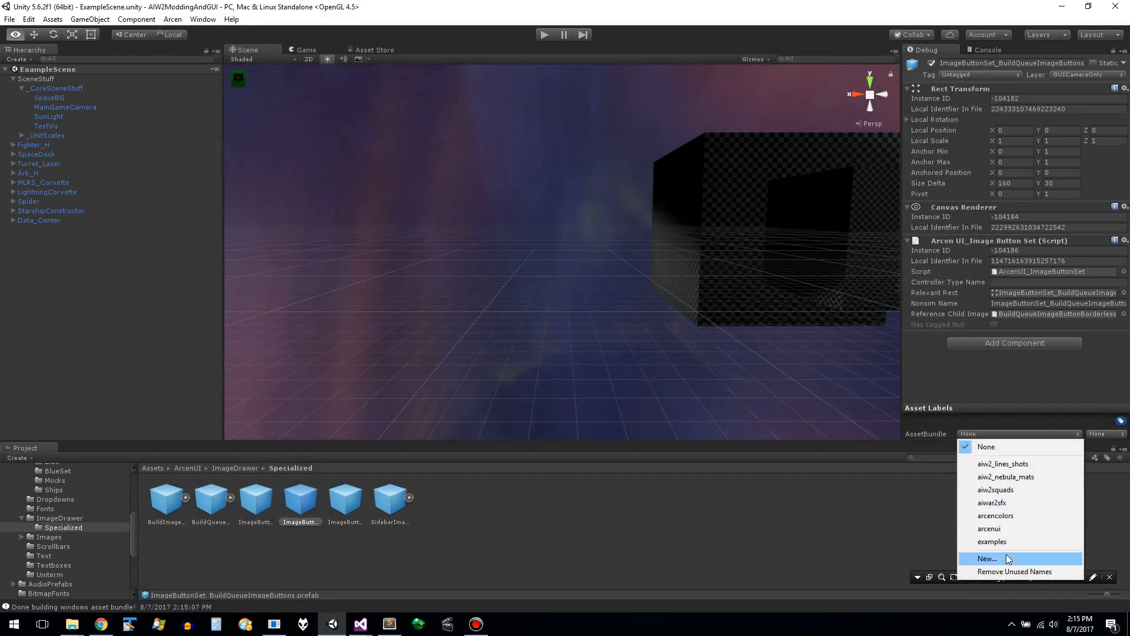
{"action": "left_click", "coordinate": [1011, 529]}
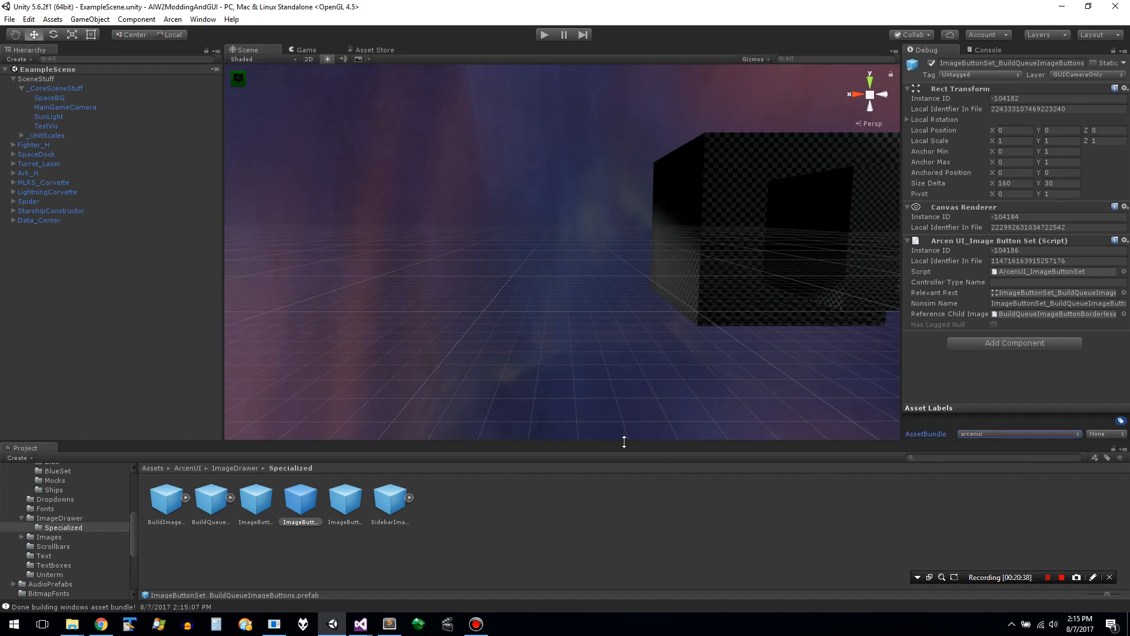
{"action": "left_click", "coordinate": [254, 508]}
{"action": "left_click", "coordinate": [207, 507]}
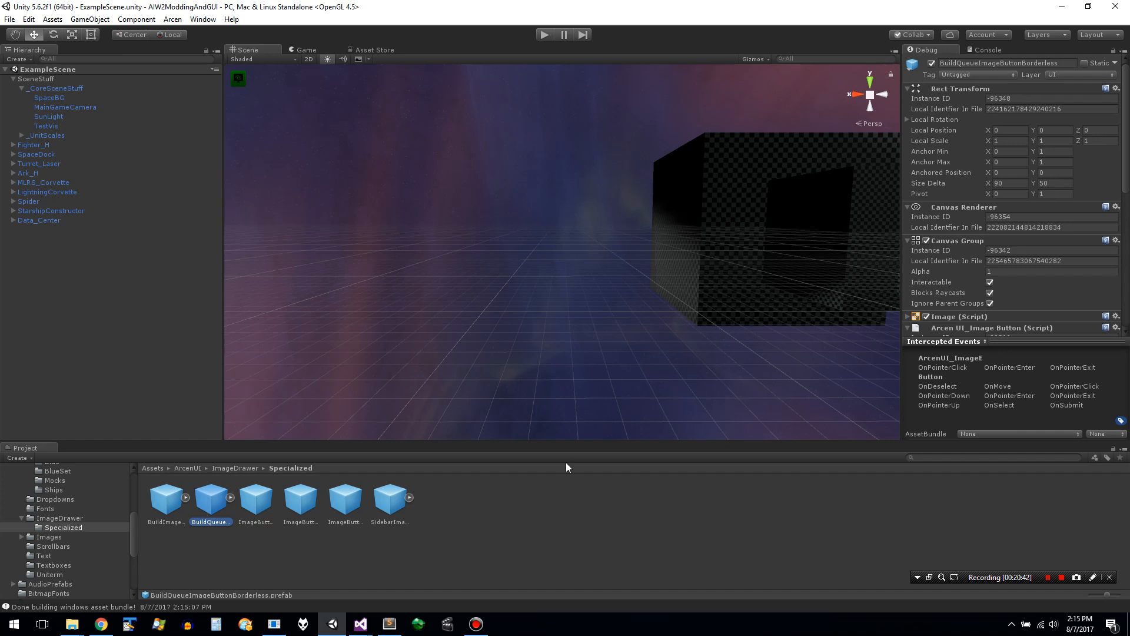
{"action": "left_click", "coordinate": [987, 434]}
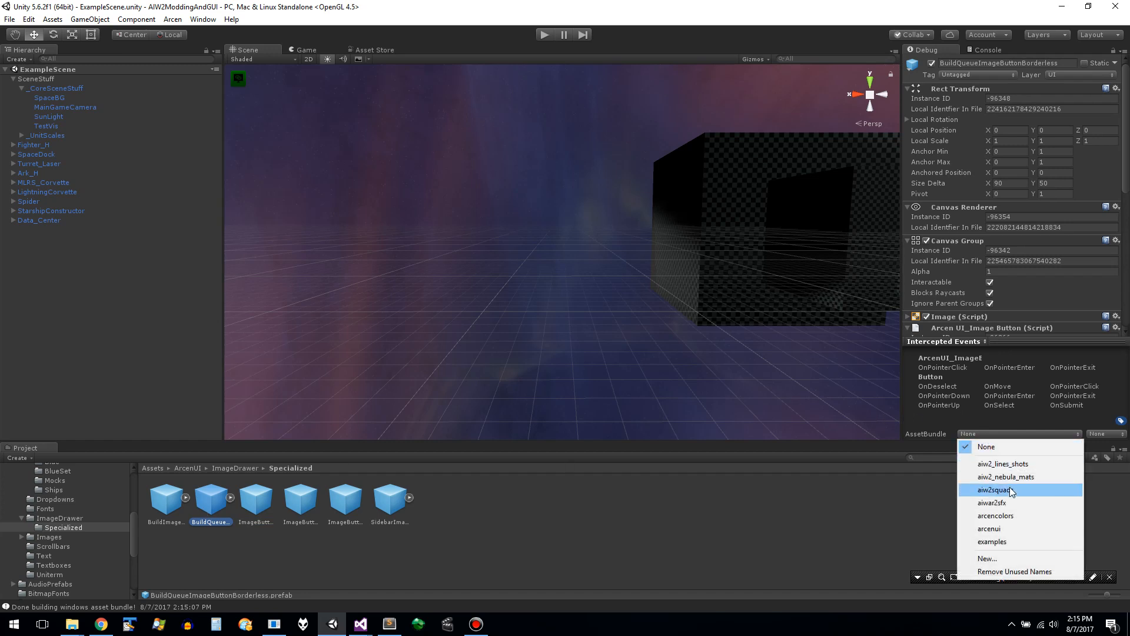
{"action": "left_click", "coordinate": [1018, 529]}
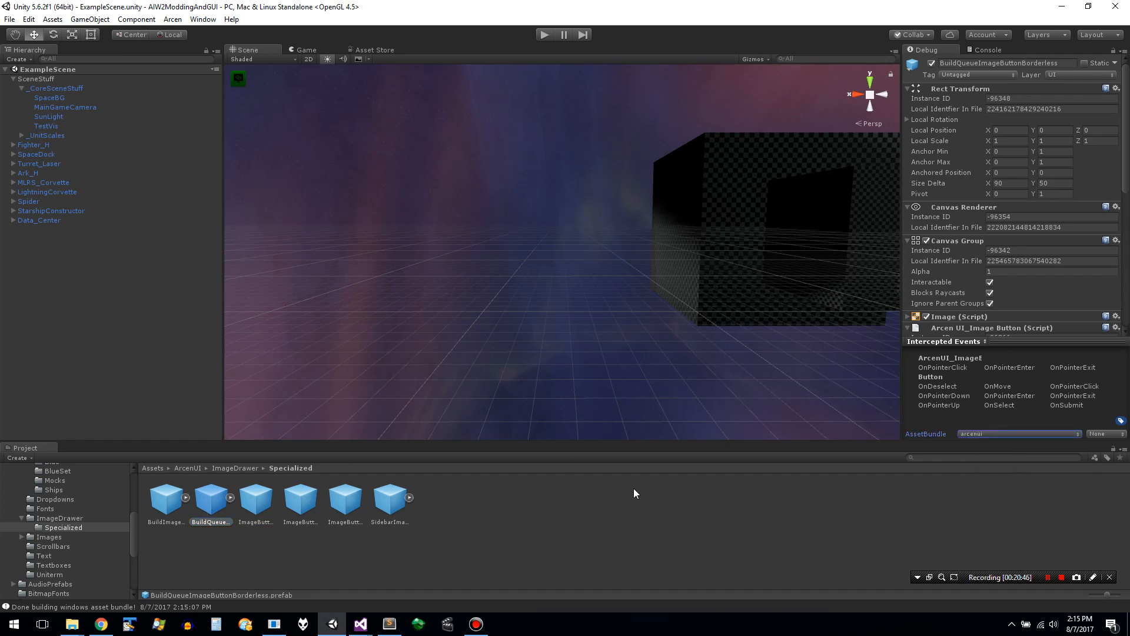
- Check the asset bundle assignment of each prefab in the Specialized folder
{"action": "left_click", "coordinate": [386, 507]}
{"action": "left_click", "coordinate": [356, 507]}
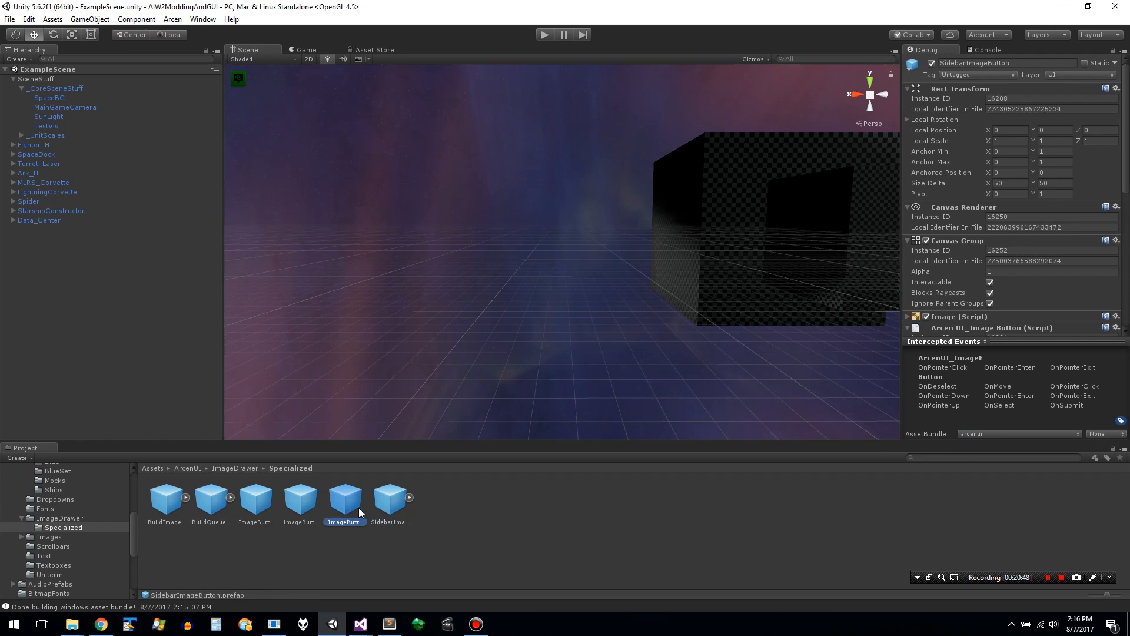
{"action": "left_click", "coordinate": [303, 510]}
{"action": "left_click", "coordinate": [267, 509]}
{"action": "left_click", "coordinate": [227, 509]}
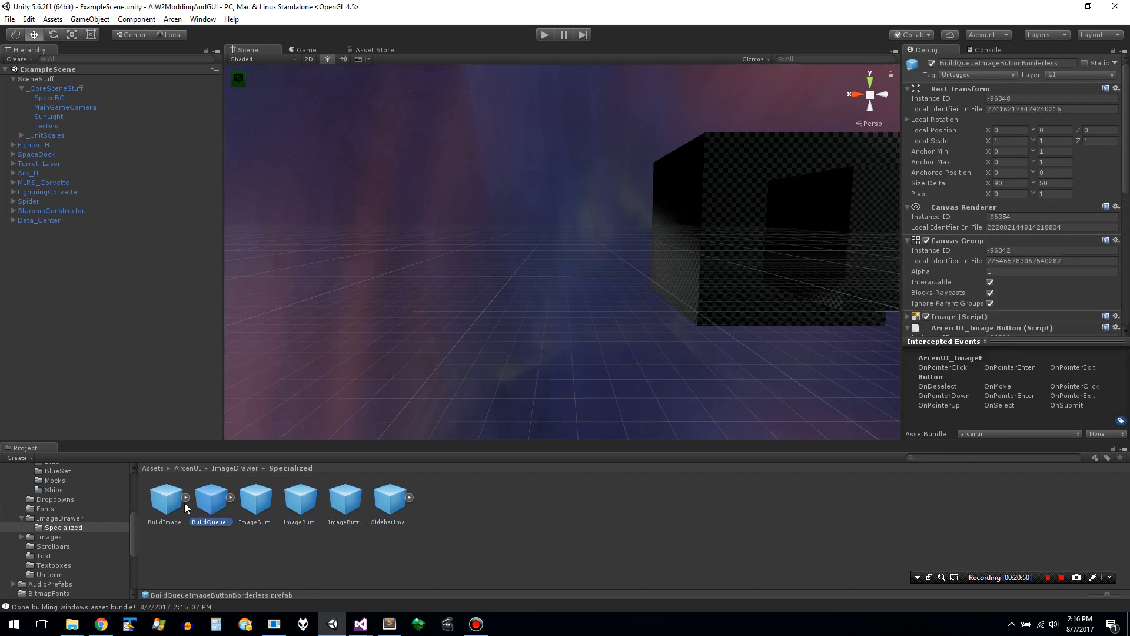
{"action": "left_click", "coordinate": [169, 507]}
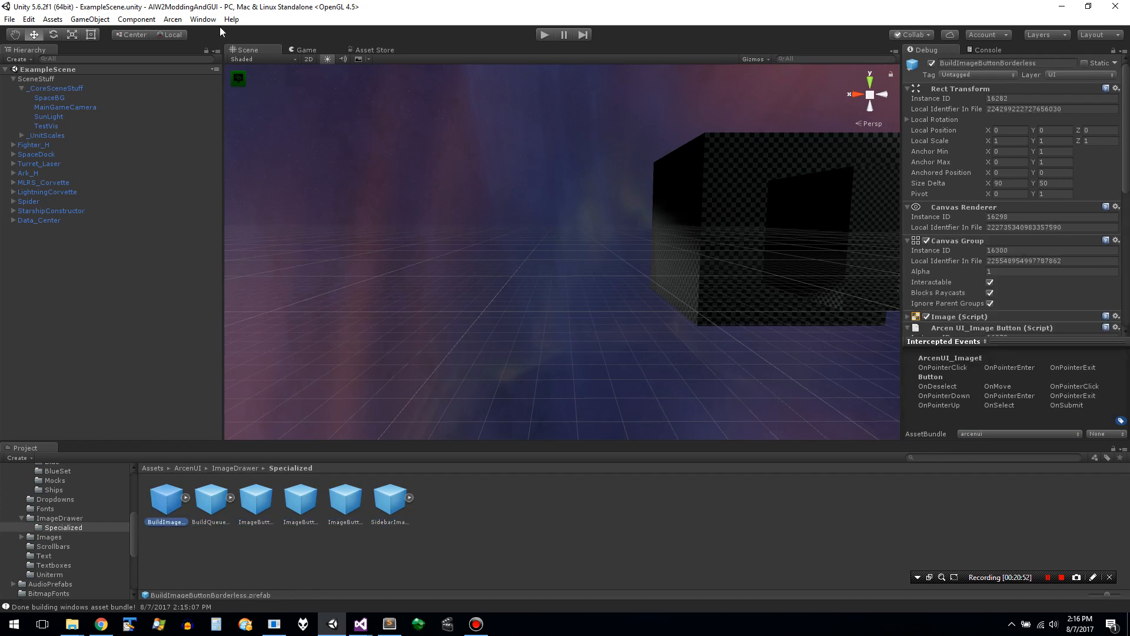
- Save all assets again and rebuild the Windows asset bundle with the newly assigned prefabs
{"action": "left_click", "coordinate": [204, 19]}
{"action": "mouse_move", "coordinate": [173, 21]}
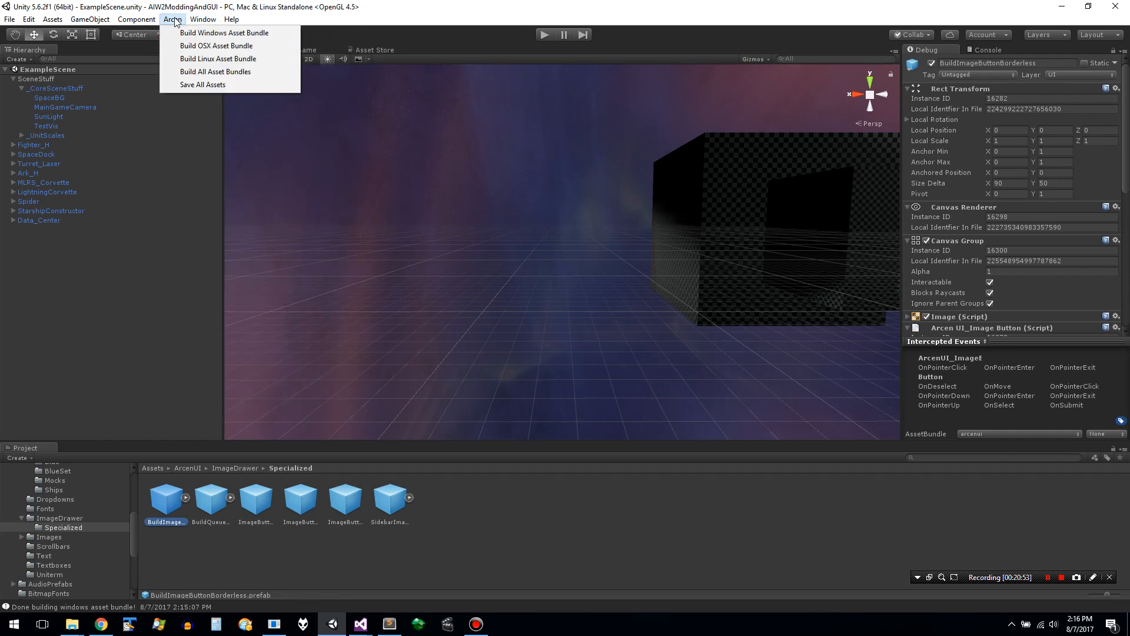
{"action": "left_click", "coordinate": [216, 87]}
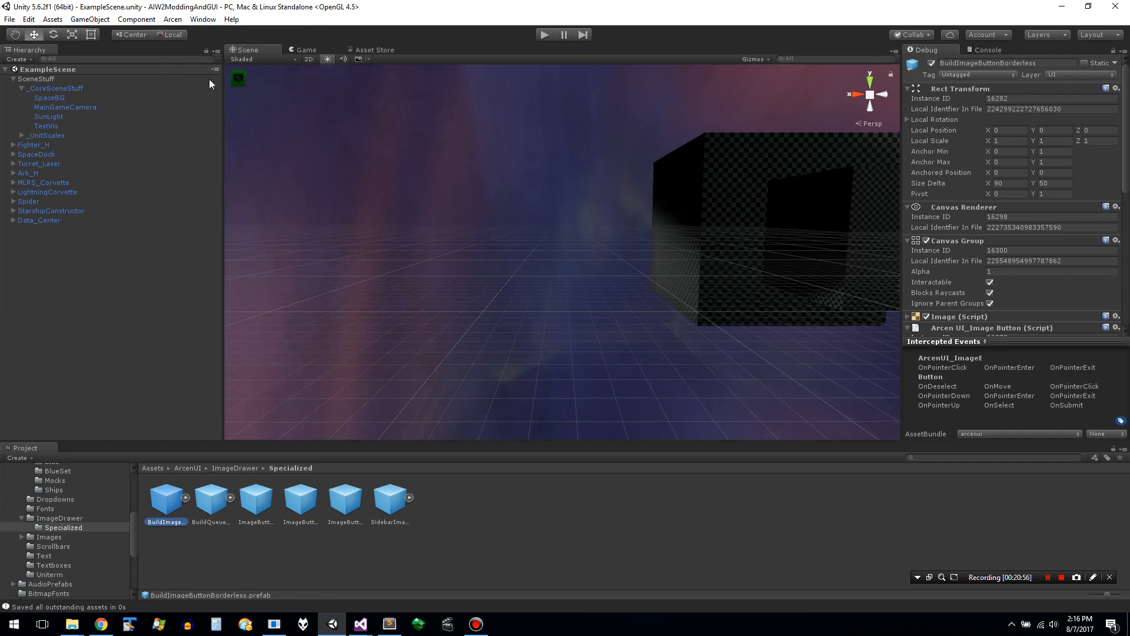
{"action": "left_click", "coordinate": [174, 20]}
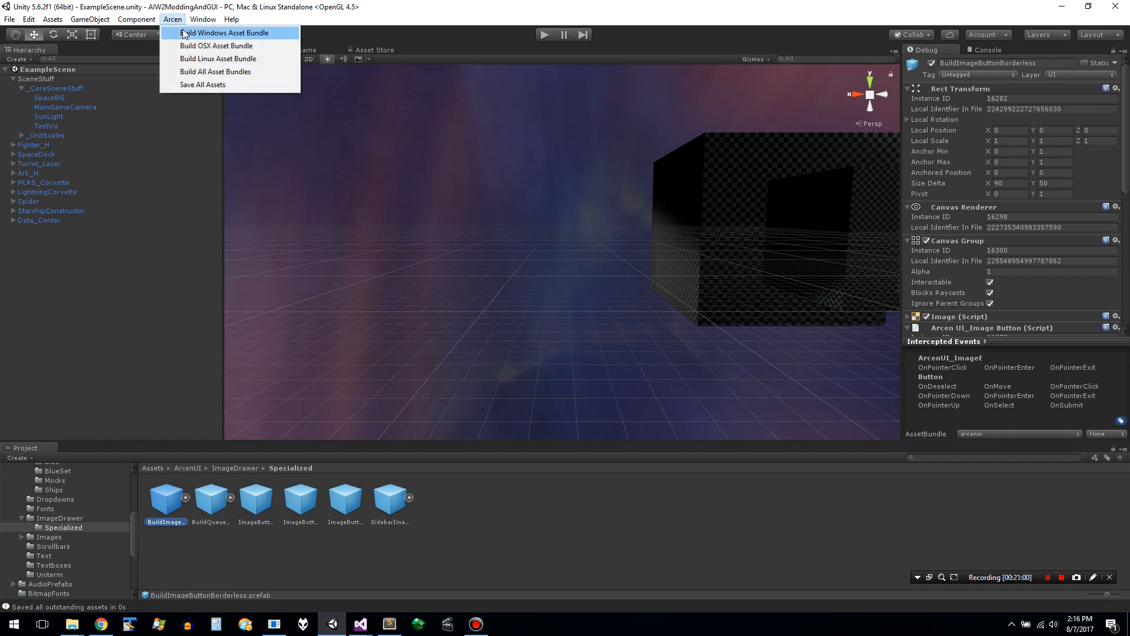
{"action": "left_click", "coordinate": [184, 33]}
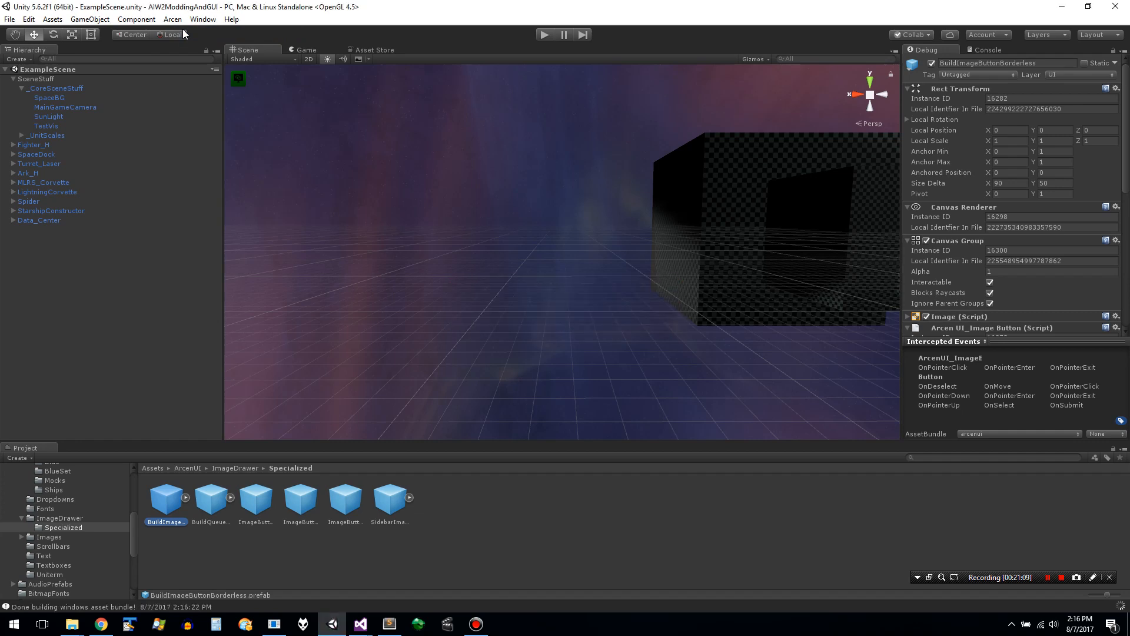
- Clear the previous run's logs in Form1 and start the standalone game again to test the rebuilt bundle
{"action": "key", "text": "alt+Tab"}
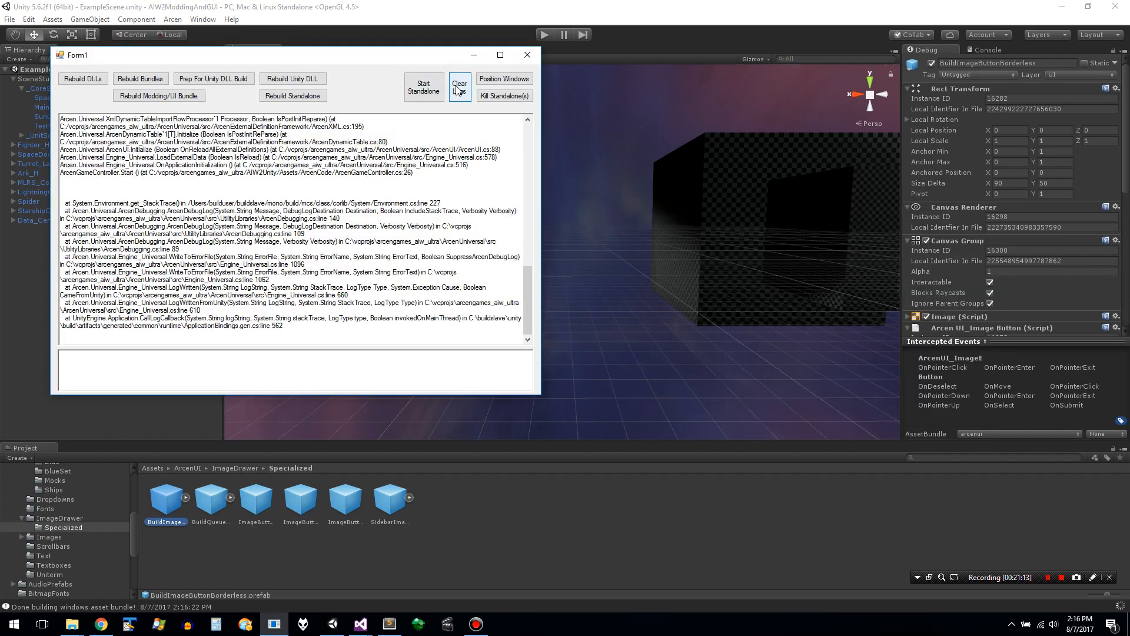
{"action": "left_click", "coordinate": [459, 87]}
{"action": "left_click", "coordinate": [415, 101]}
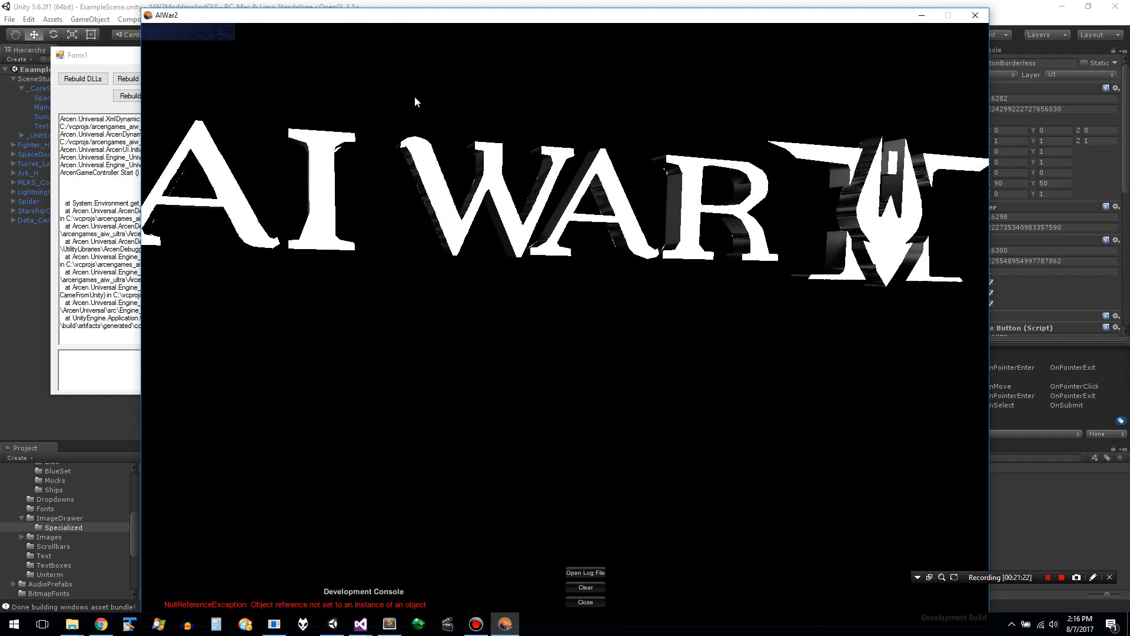
- Close the game and compare the prefab name in the error log with the ImageButtonSet_BuildQueueImageButtons prefab in Unity
{"action": "left_click", "coordinate": [976, 16]}
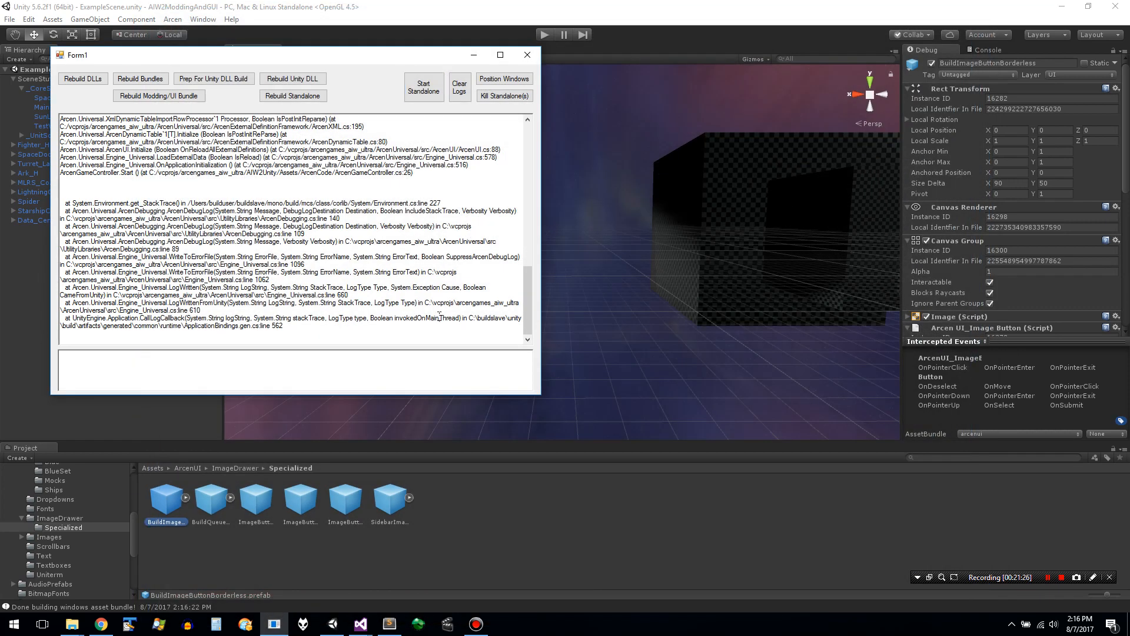
{"action": "scroll", "coordinate": [439, 316], "scroll_direction": "up", "scroll_amount": 10}
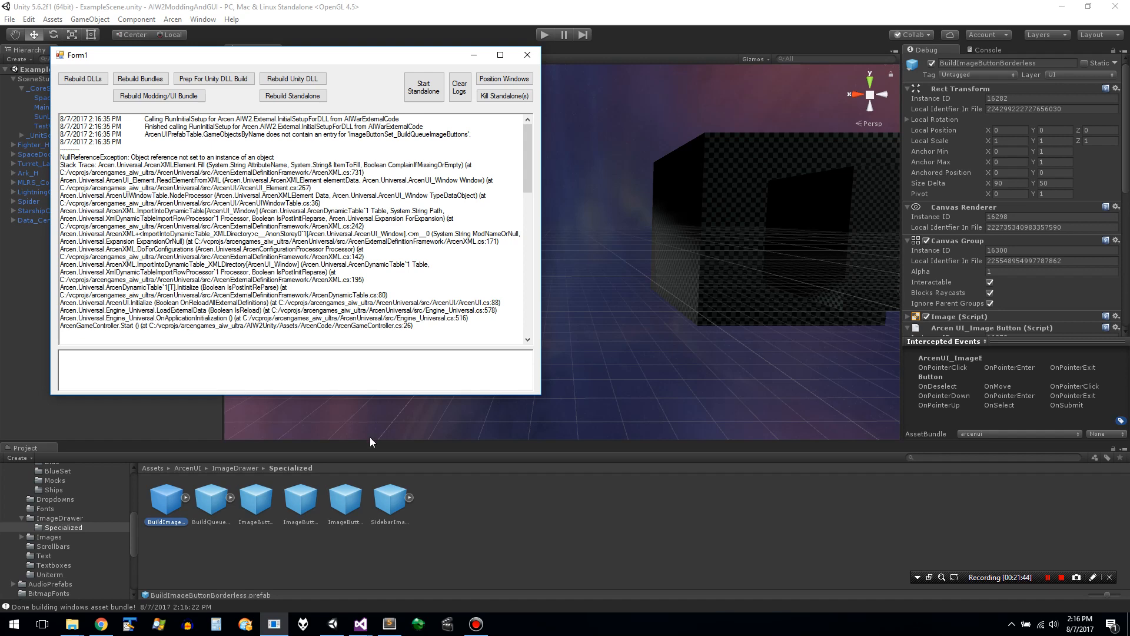
{"action": "left_click", "coordinate": [394, 469]}
{"action": "left_click", "coordinate": [361, 490]}
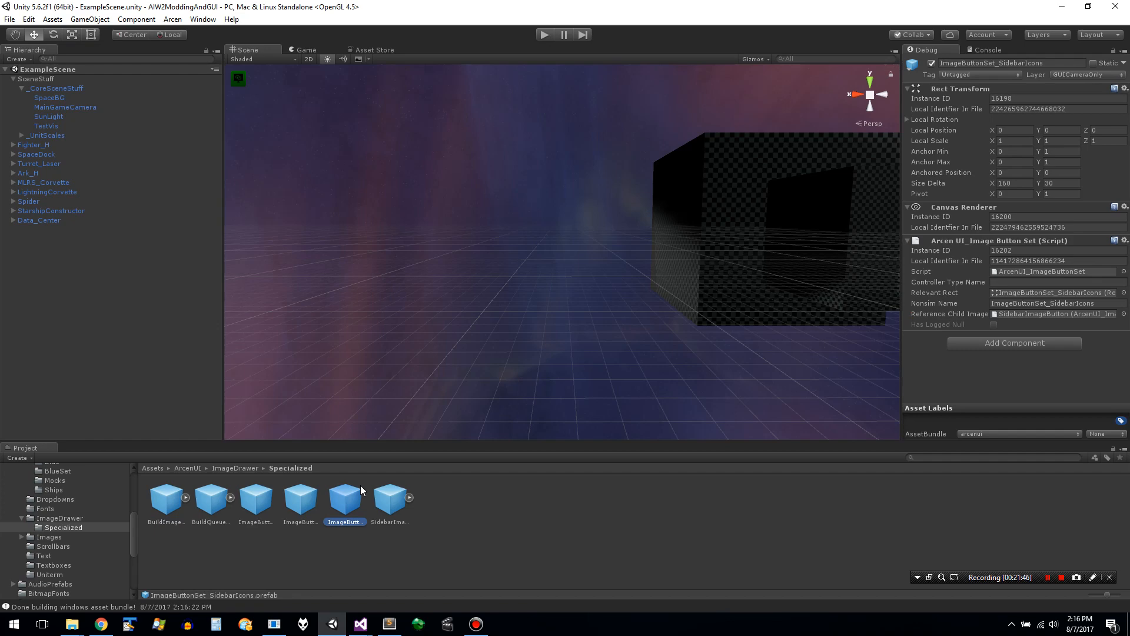
{"action": "key", "text": "alt+Tab"}
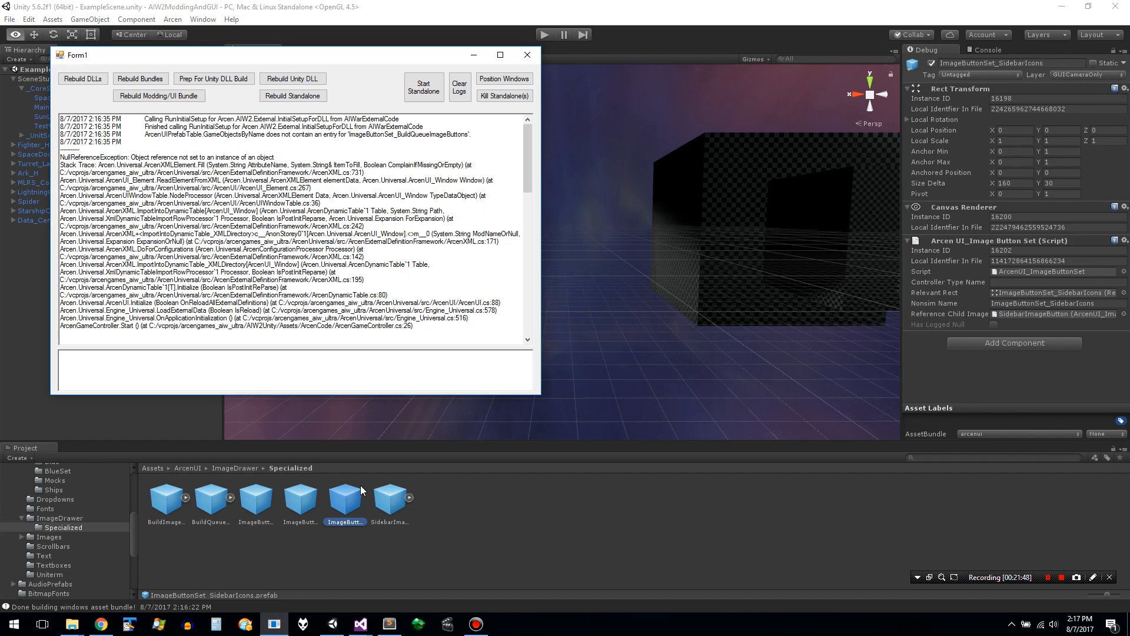
{"action": "key", "text": "alt+Tab"}
{"action": "left_click", "coordinate": [297, 499]}
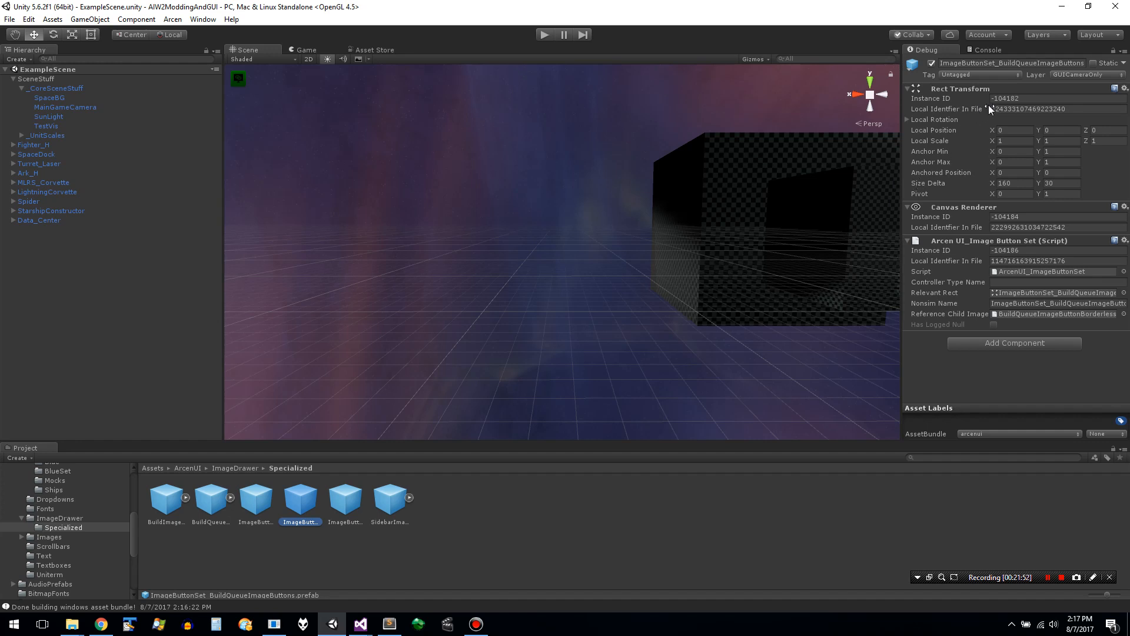
{"action": "left_click", "coordinate": [1030, 65]}
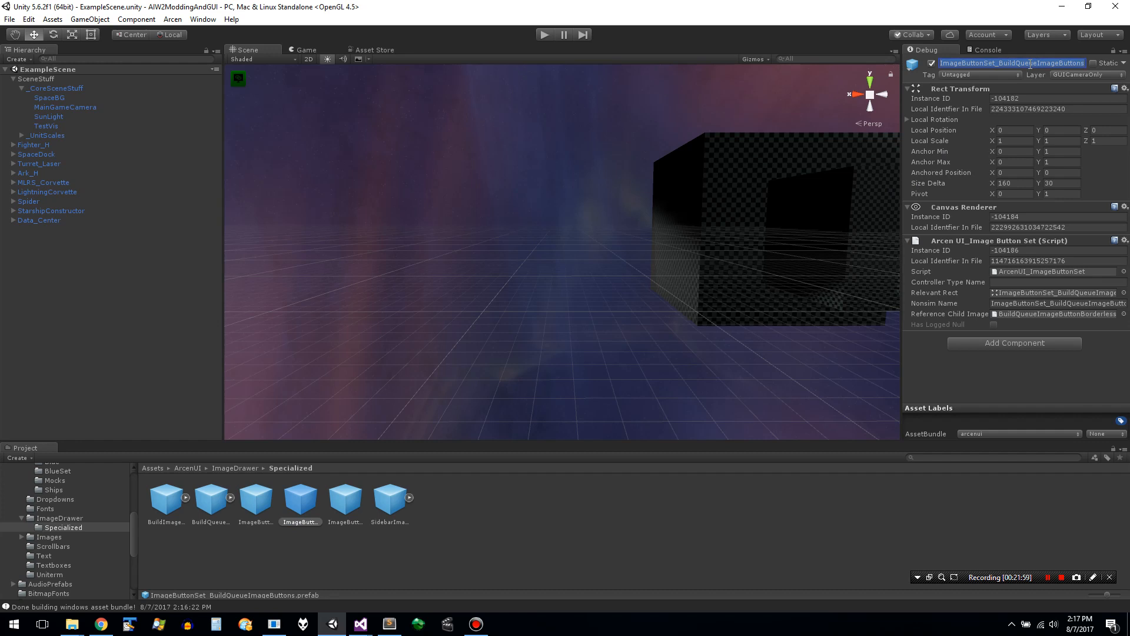
- Launch a second Unity instance and minimize the ExampleScene editor
{"action": "right_click", "coordinate": [328, 626]}
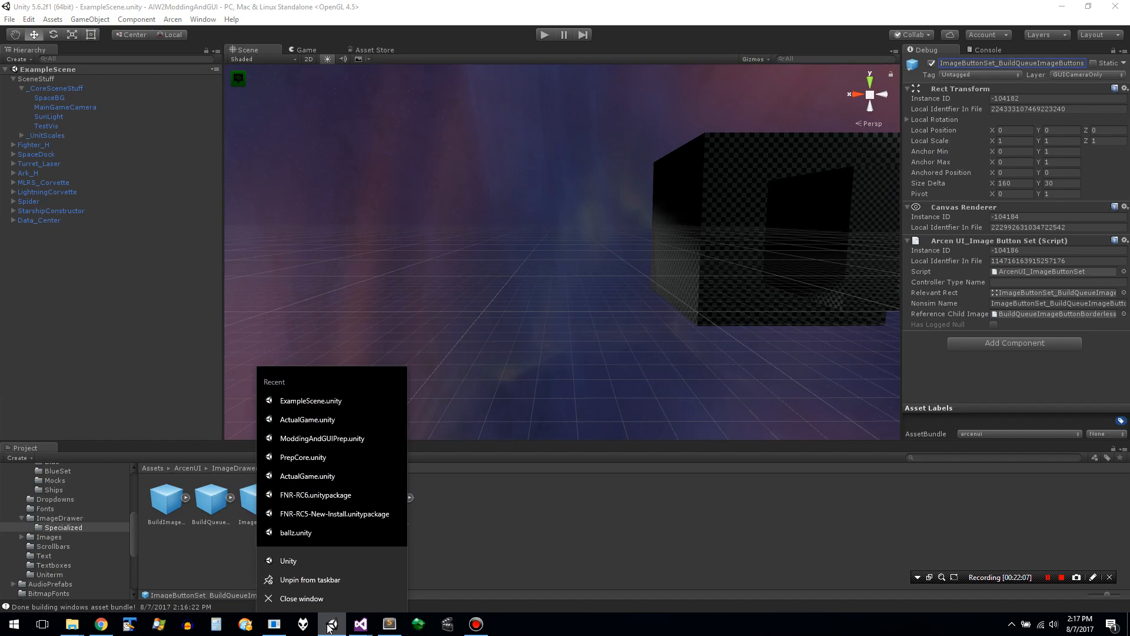
{"action": "left_click", "coordinate": [329, 628]}
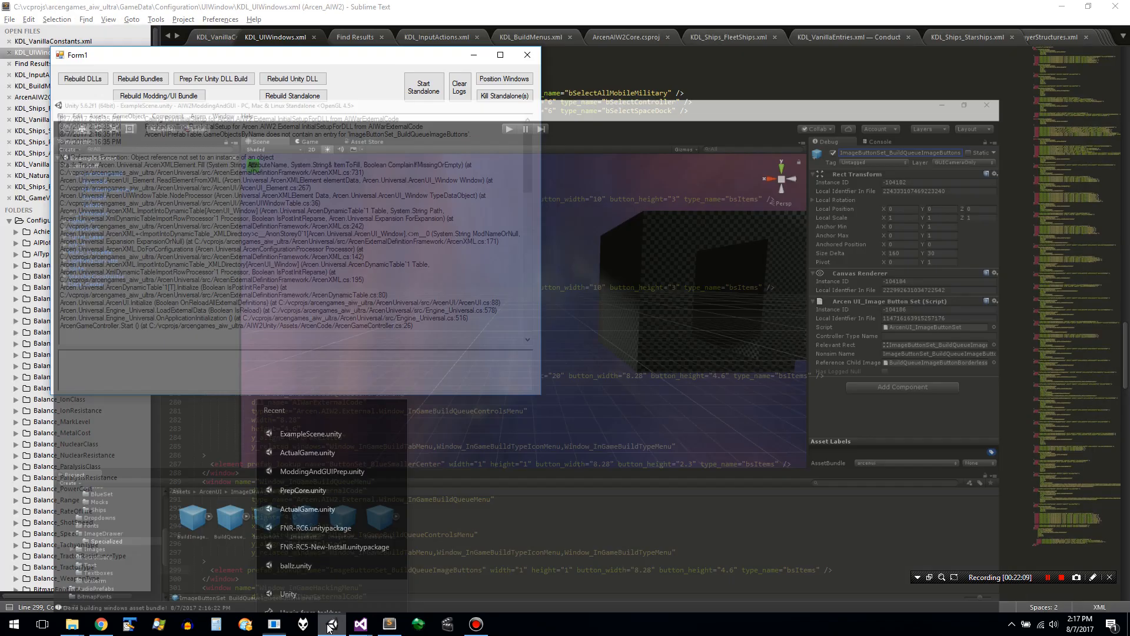
{"action": "left_click", "coordinate": [329, 625]}
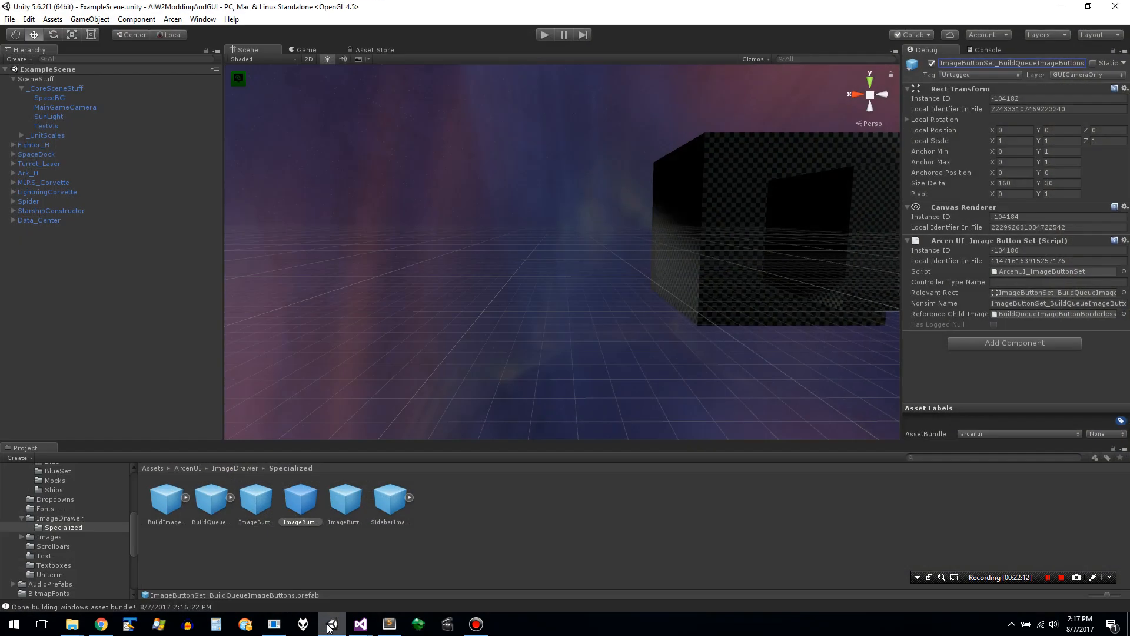
{"action": "right_click", "coordinate": [328, 625]}
{"action": "left_click", "coordinate": [335, 556]}
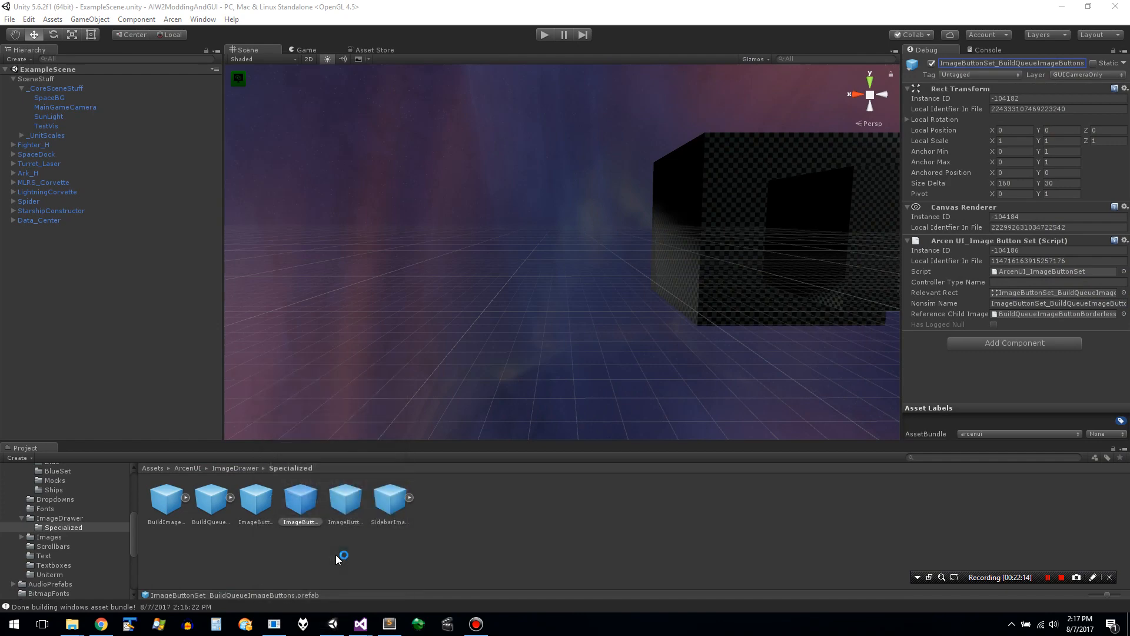
{"action": "left_click", "coordinate": [1062, 7]}
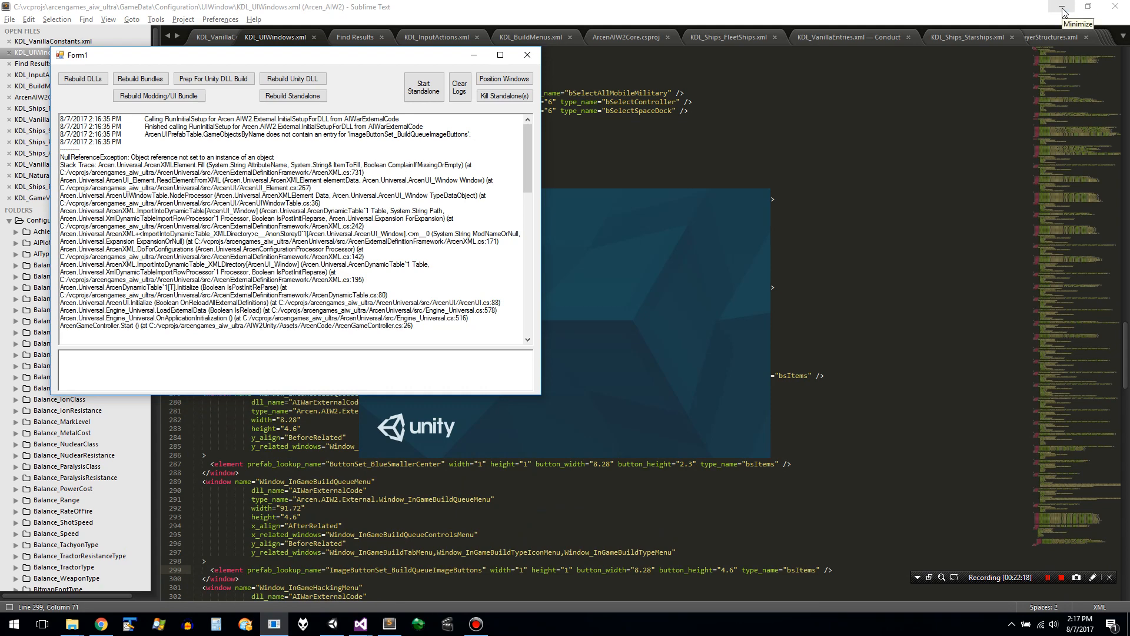
- Clear the Form1 logs and bring the new Unity instance's project list to the front
{"action": "left_click", "coordinate": [459, 87]}
{"action": "left_click", "coordinate": [648, 184]}
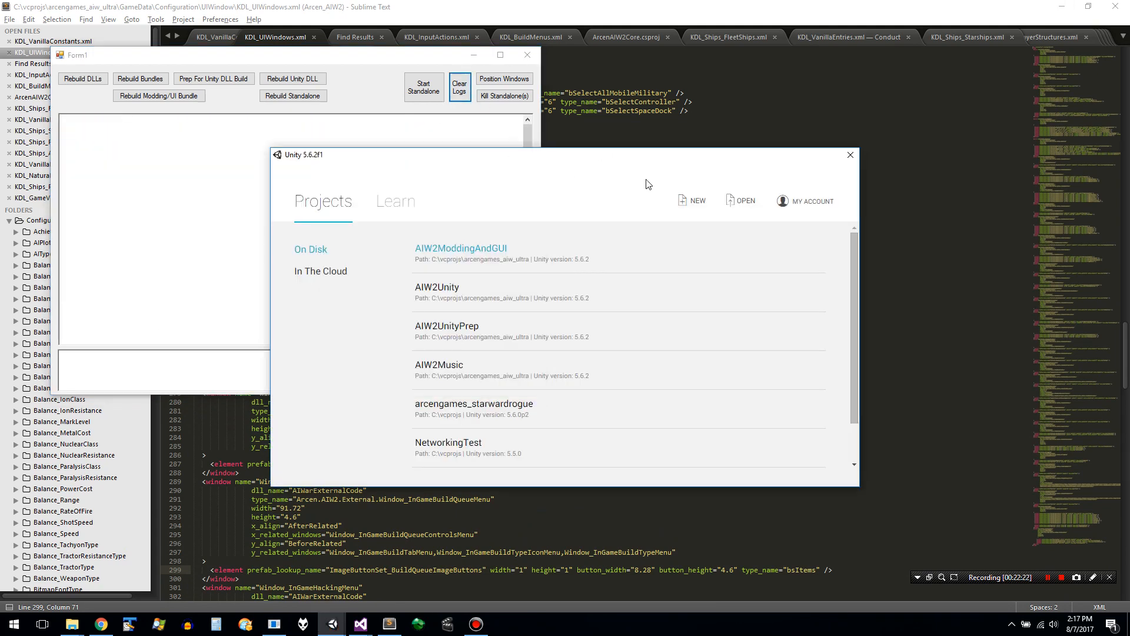
- Open the AIW2Unity project and build the 64-bit Windows standalone over the existing AIW2.exe, closing the output folder and build settings when done
{"action": "left_click", "coordinate": [541, 287]}
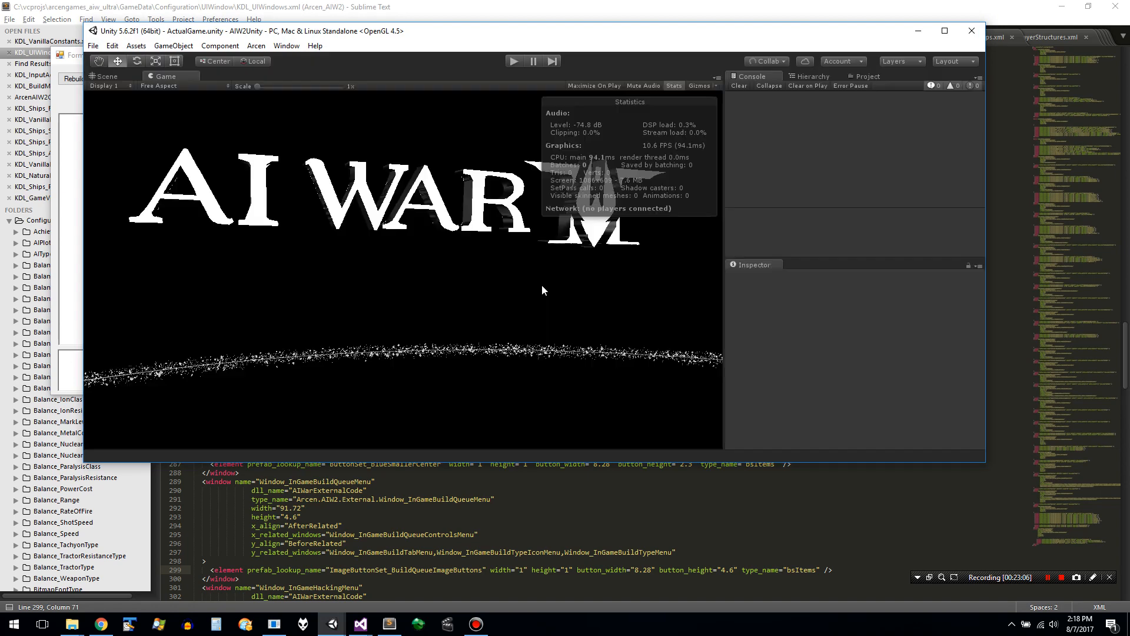
{"action": "left_click", "coordinate": [93, 46]}
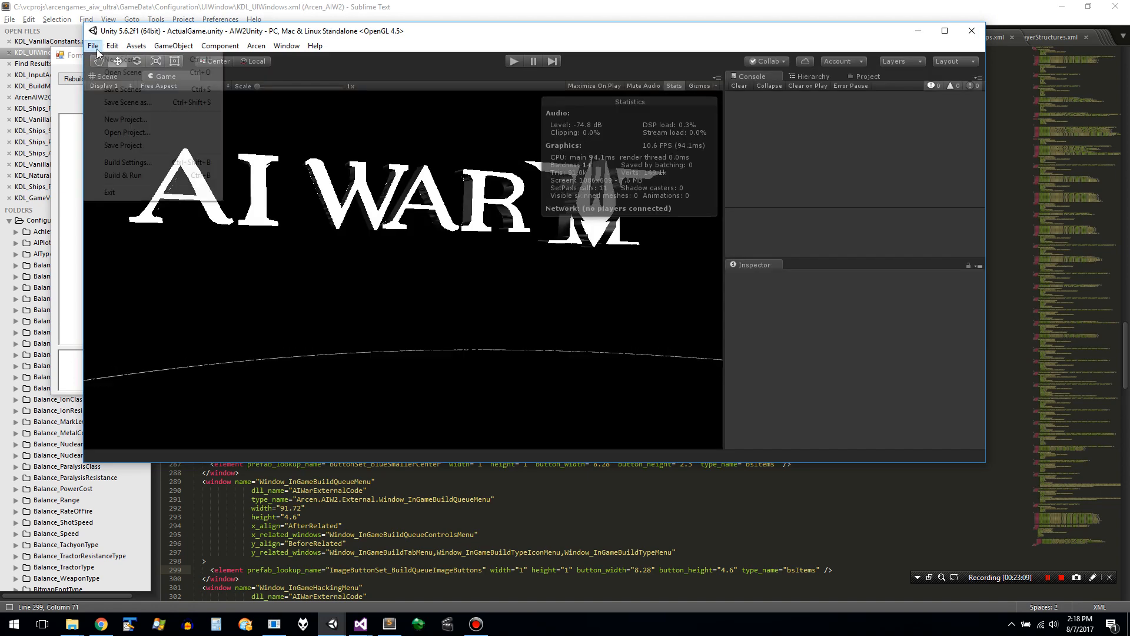
{"action": "left_click", "coordinate": [134, 165]}
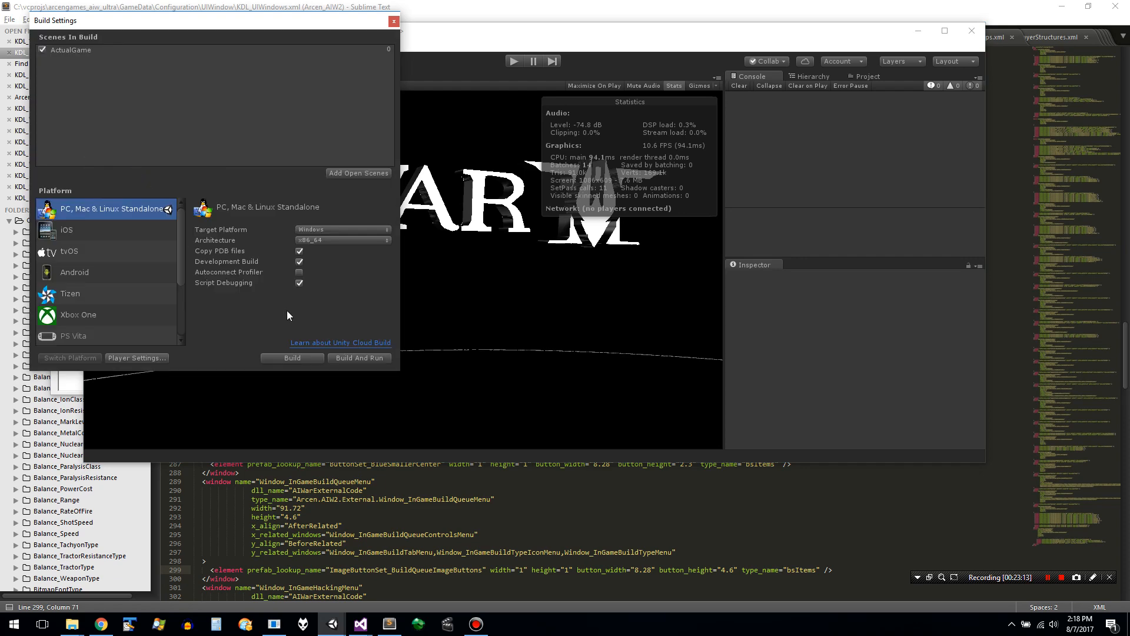
{"action": "left_click", "coordinate": [302, 356]}
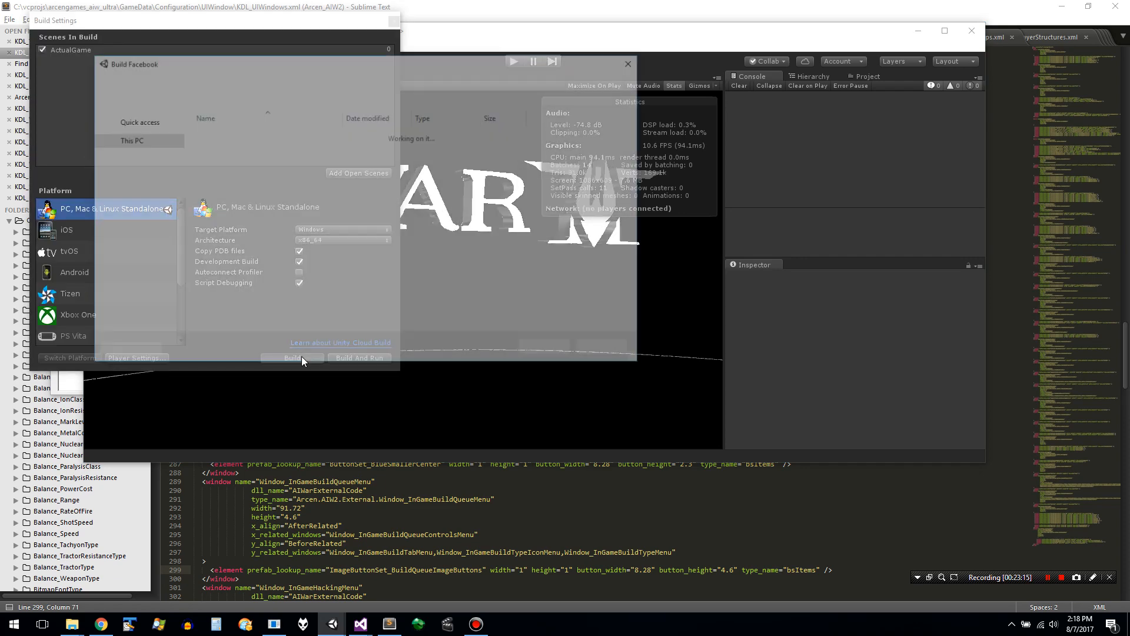
{"action": "left_click", "coordinate": [537, 353]}
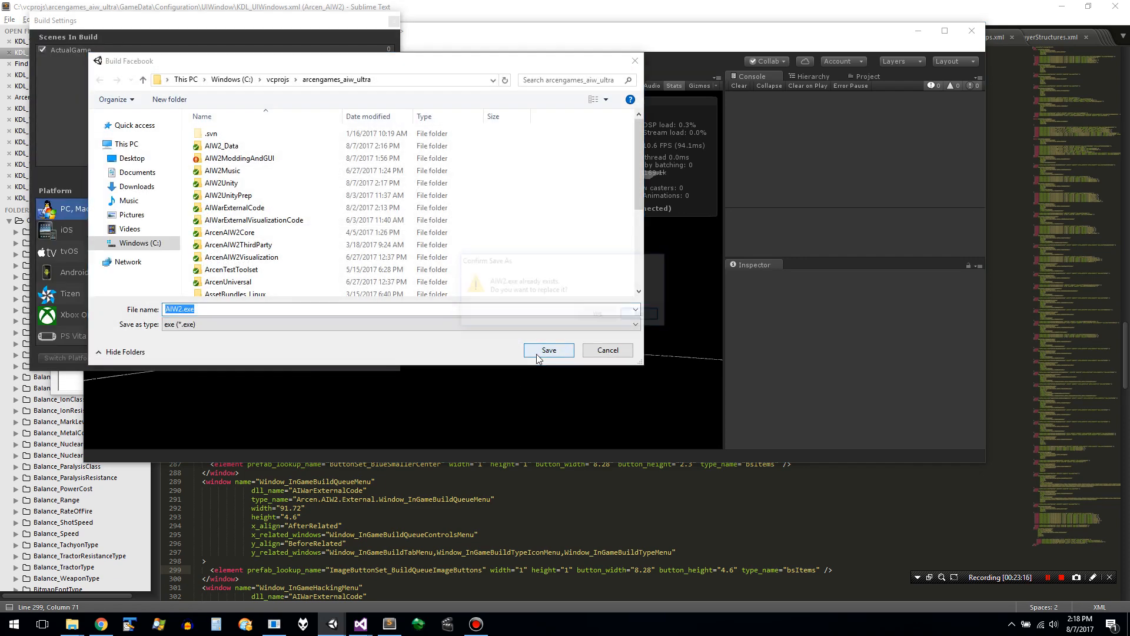
{"action": "left_click", "coordinate": [595, 316]}
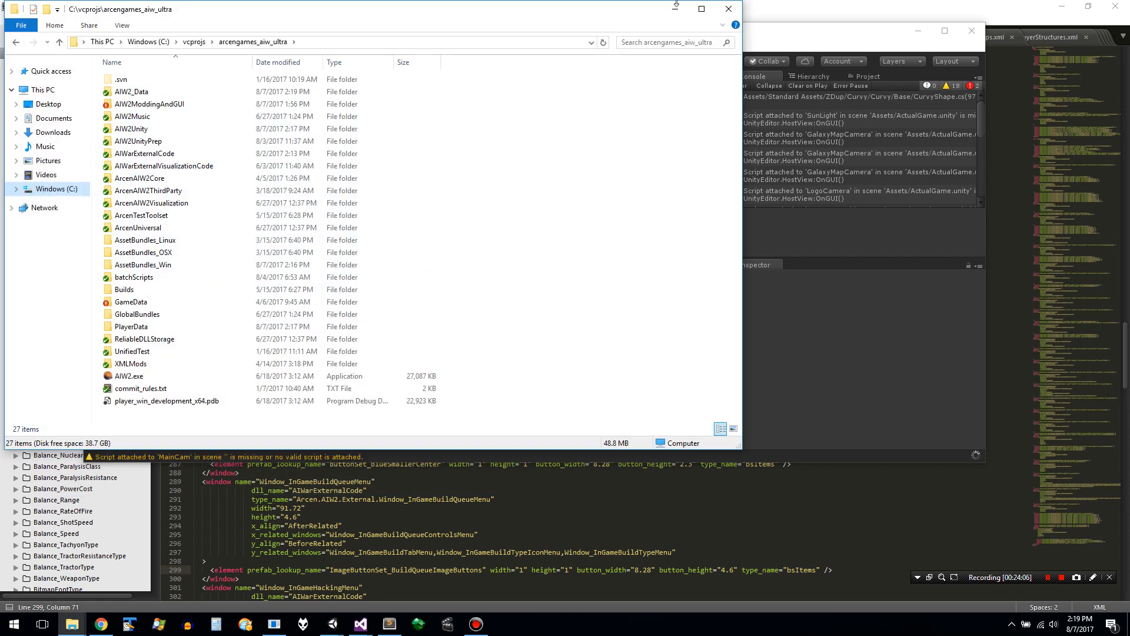
{"action": "left_click", "coordinate": [729, 9]}
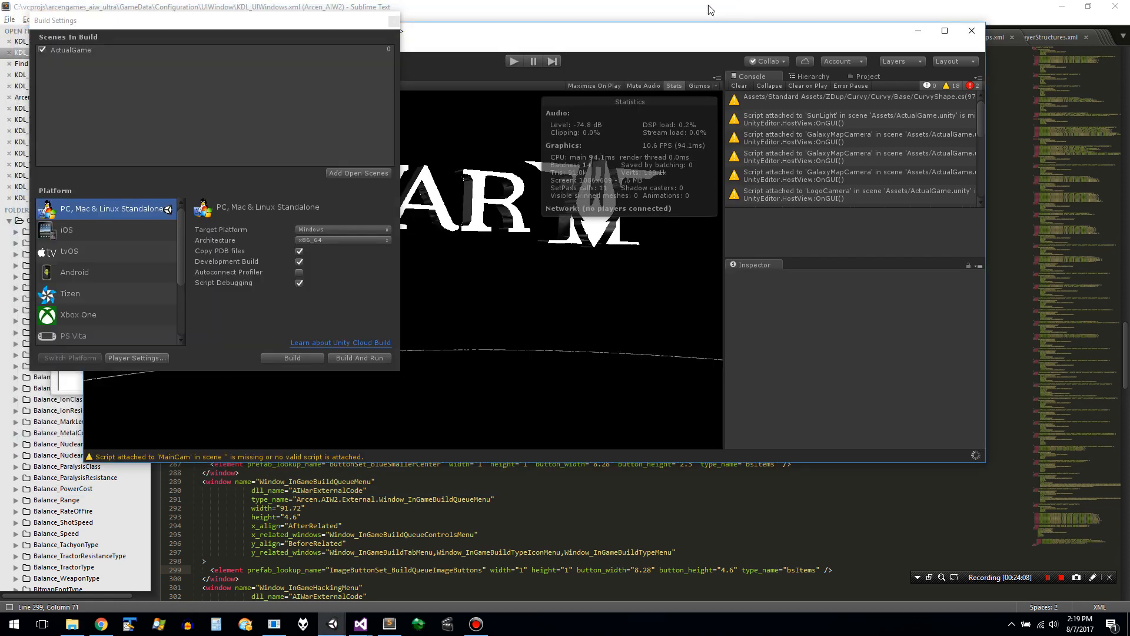
{"action": "left_click", "coordinate": [394, 21]}
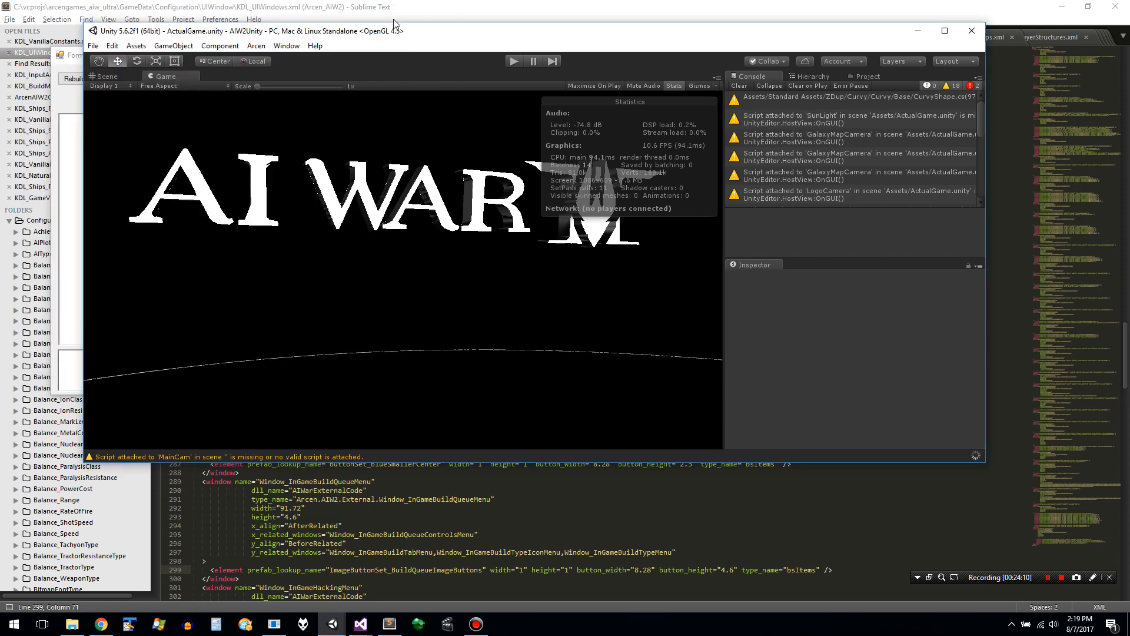
- Clear the AIW2Unity console and test-run the ActualGame scene in the editor, stopping it once the startup messages are logged
{"action": "left_click", "coordinate": [739, 86]}
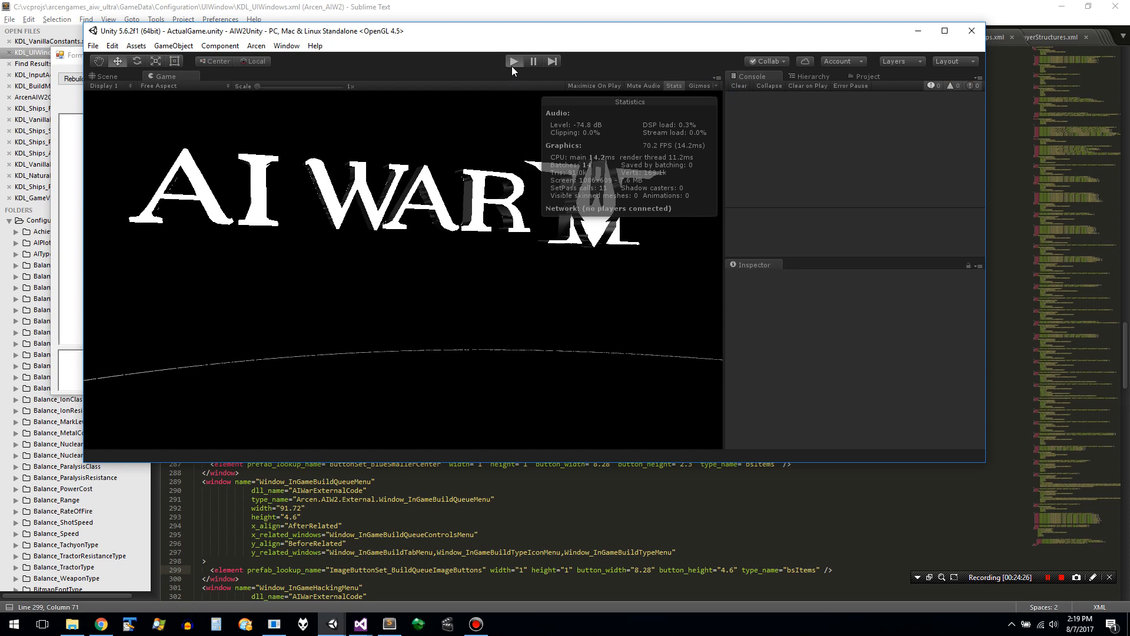
{"action": "left_click", "coordinate": [512, 62]}
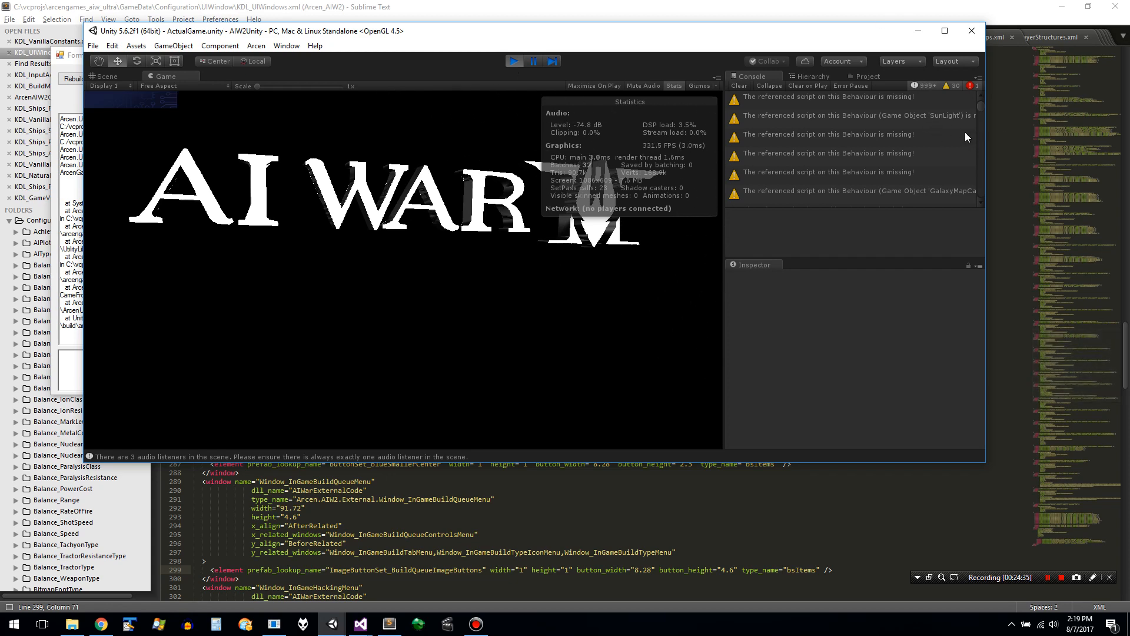
{"action": "left_click", "coordinate": [514, 61]}
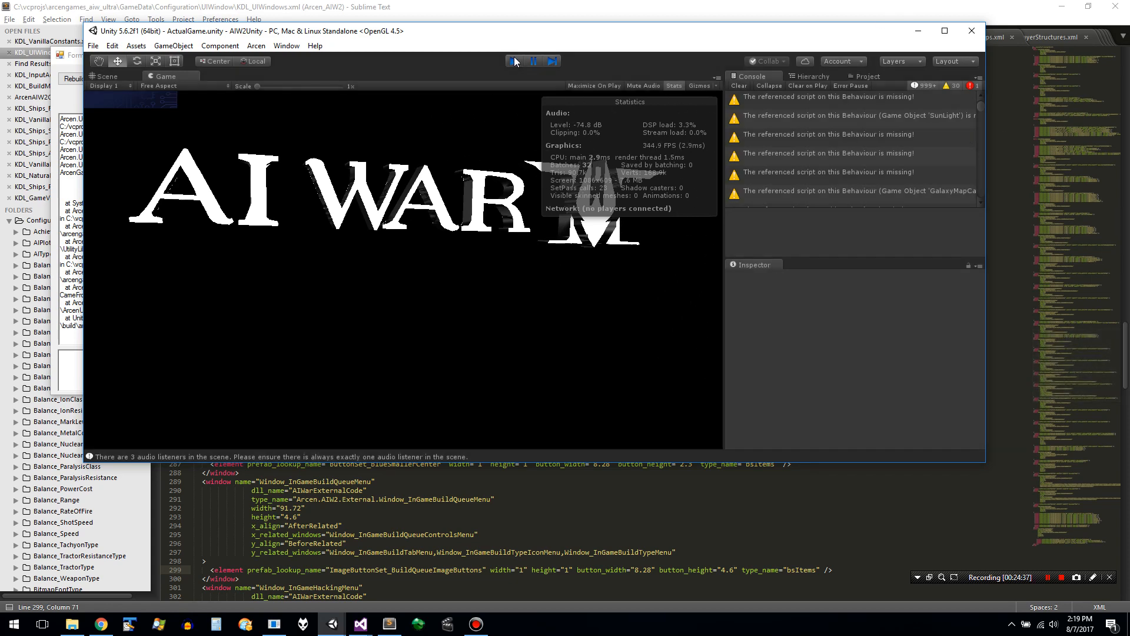
- Examine the console entries around the NullReferenceException, including the ArcenUIPrefabTable message logged just before it
{"action": "left_click", "coordinate": [831, 154]}
{"action": "scroll", "coordinate": [830, 150], "scroll_direction": "up", "scroll_amount": 2}
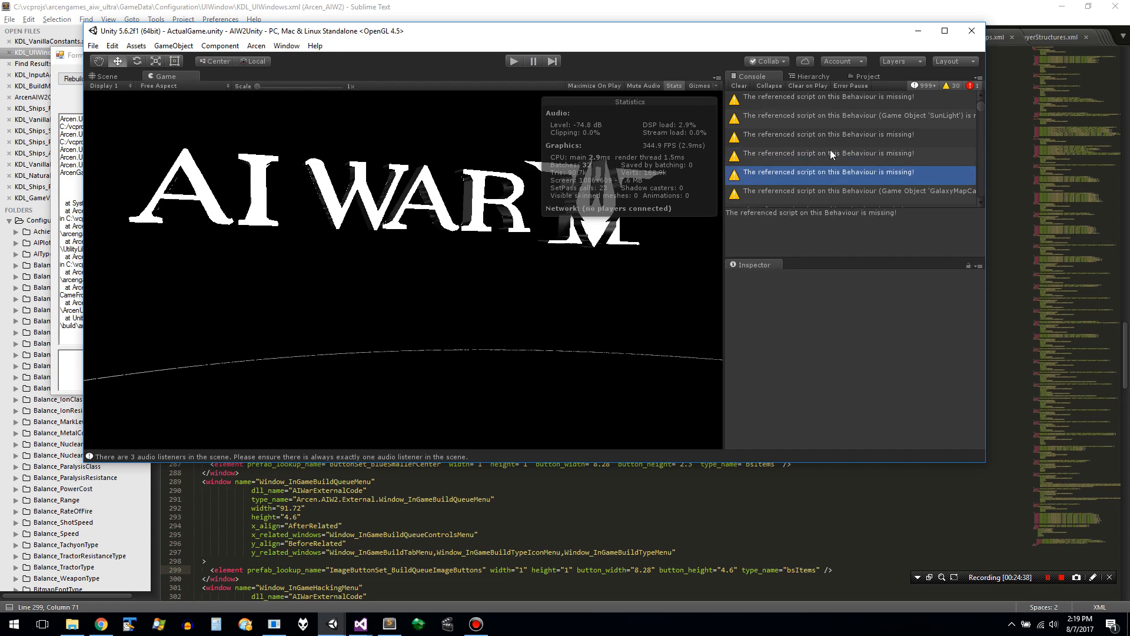
{"action": "key", "text": "Down"}
{"action": "key", "text": "Down"}
{"action": "key", "text": "Down"}
{"action": "key", "text": "Down"}
{"action": "key", "text": "Down"}
{"action": "key", "text": "Down"}
{"action": "key", "text": "Down"}
{"action": "key", "text": "Down"}
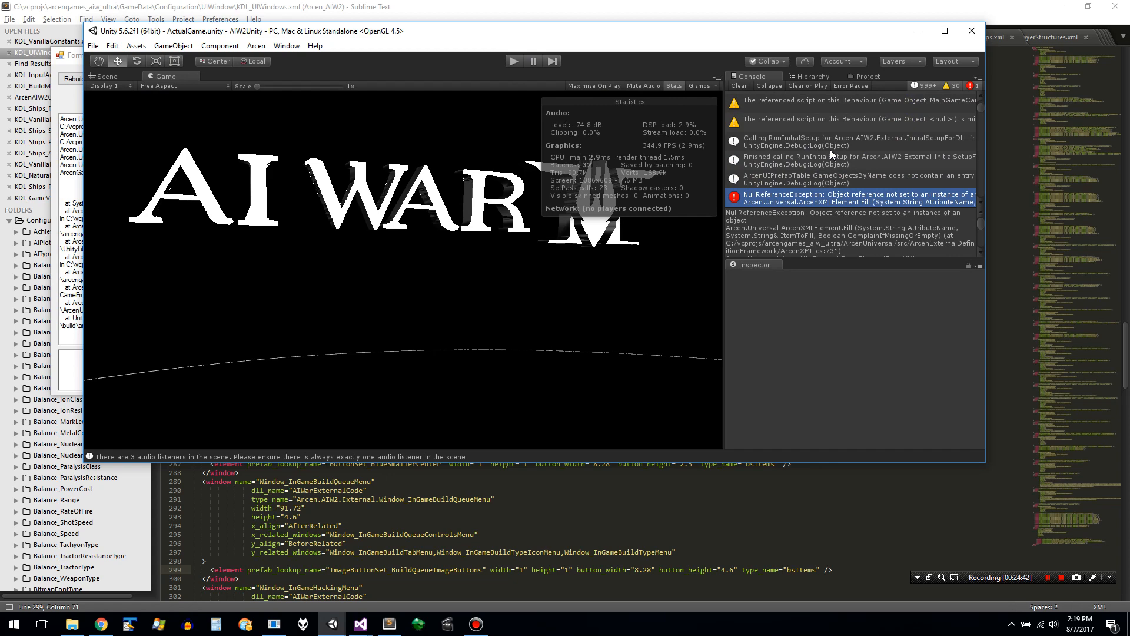
{"action": "key", "text": "Up"}
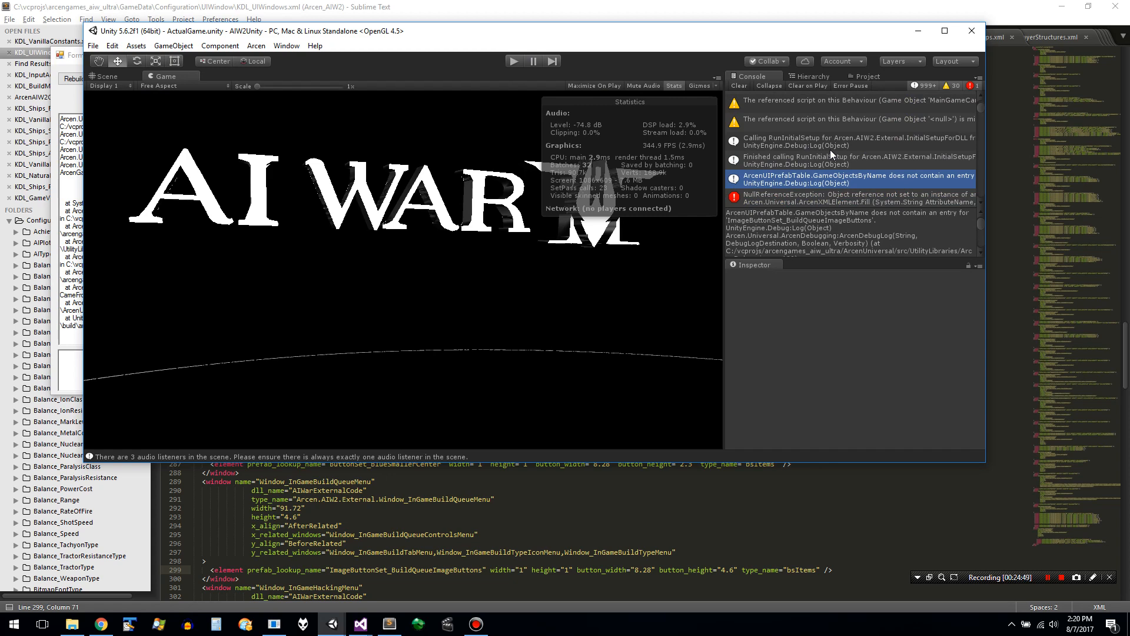
- Copy the ImageButtonSet_BuildQueueImageButtons prefab name from the ExampleScene editor over the Window_InGameBuildQueueMenu element's prefab_lookup_name in KDL_UIWindows.xml and save
{"action": "key", "text": "alt+Tab"}
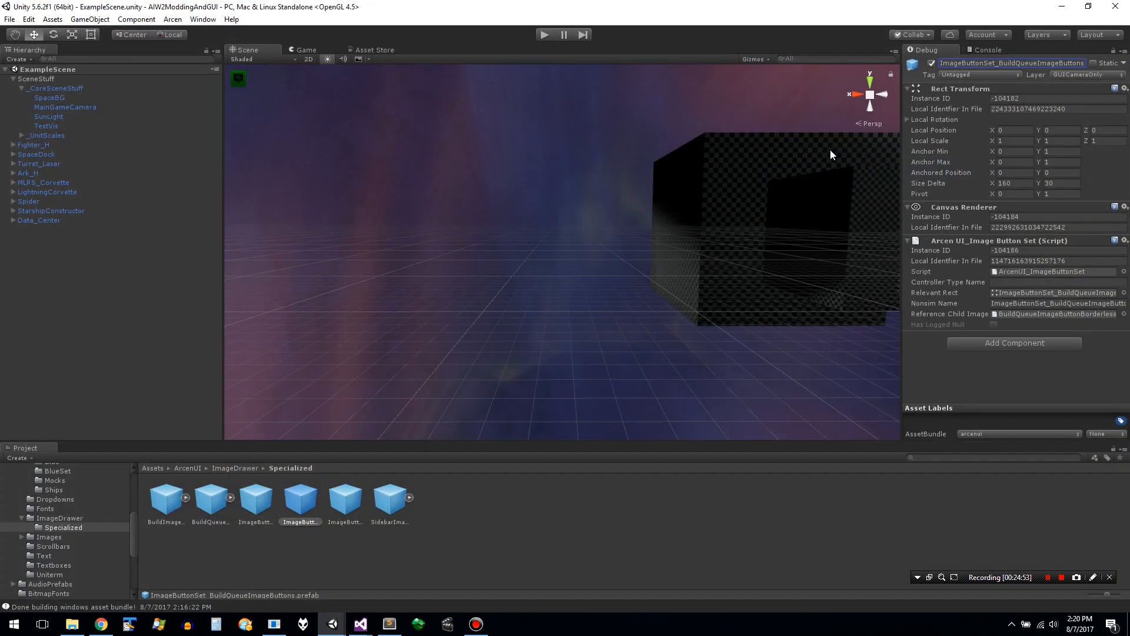
{"action": "double_click", "coordinate": [1026, 66]}
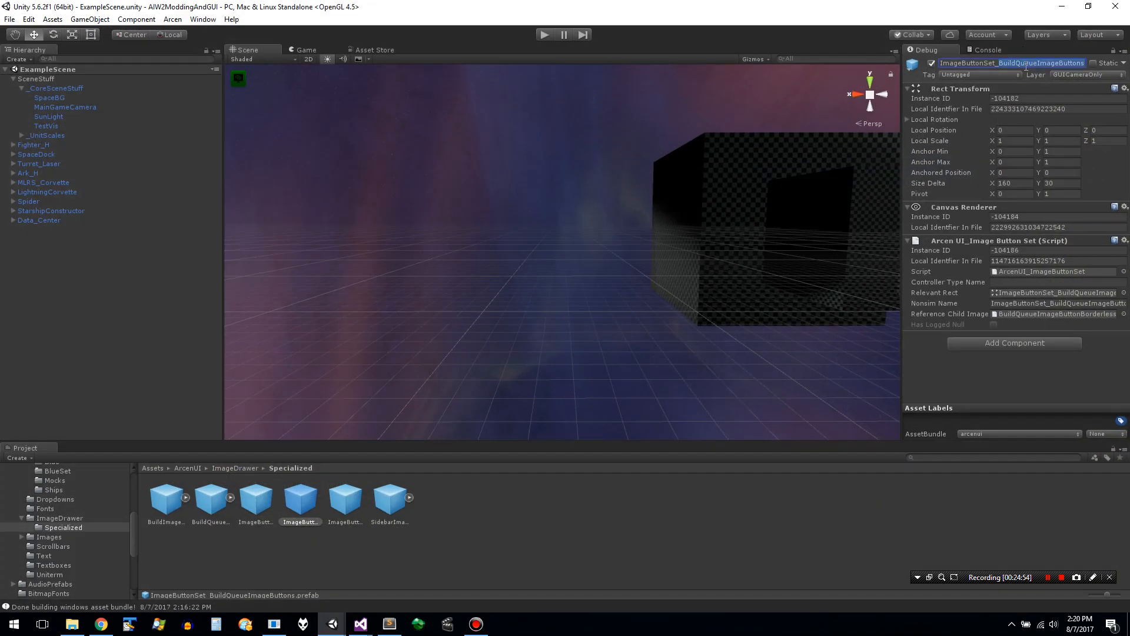
{"action": "left_click", "coordinate": [1013, 66]}
{"action": "key", "text": "ctrl+a"}
{"action": "key", "text": "ctrl+c"}
{"action": "key", "text": "alt"}
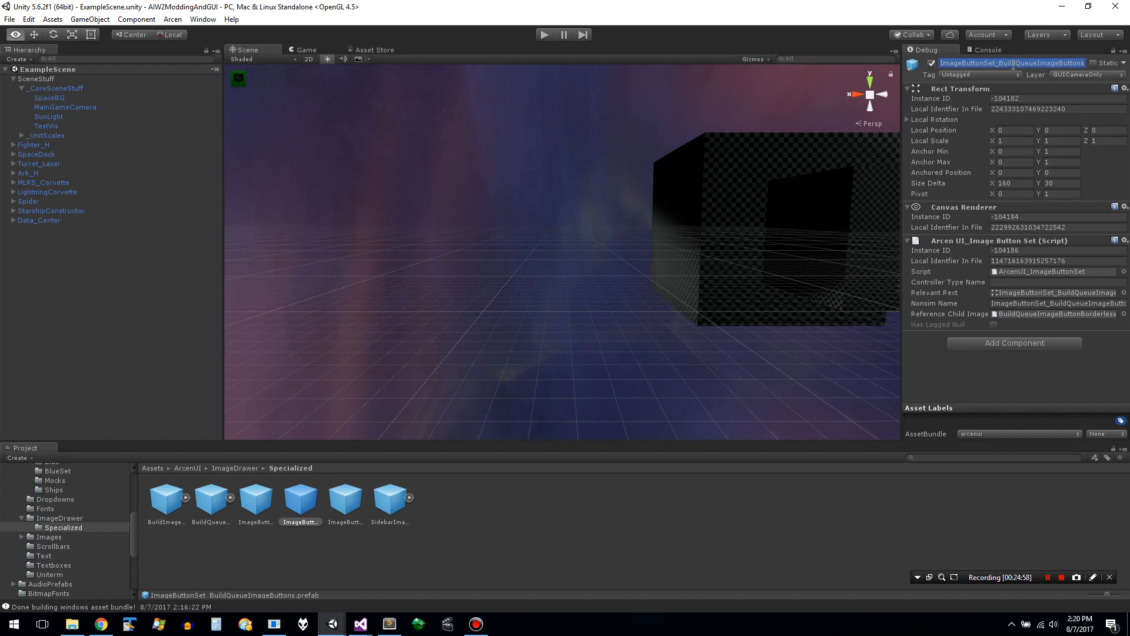
{"action": "key", "text": "alt+Tab"}
{"action": "key", "text": "alt+Tab"}
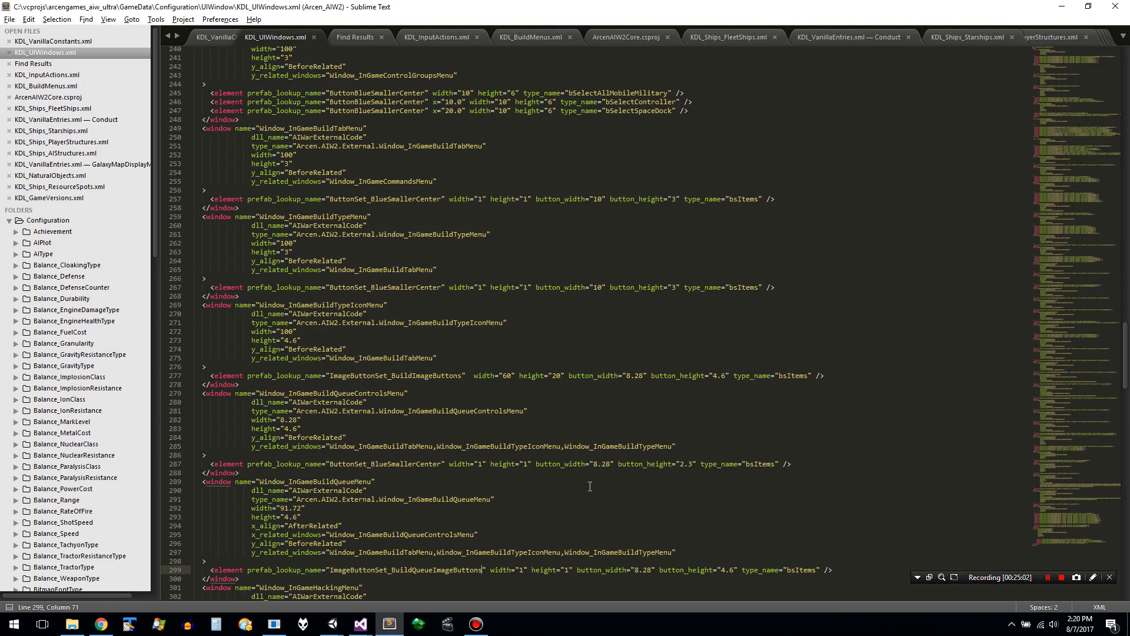
{"action": "double_click", "coordinate": [467, 571]}
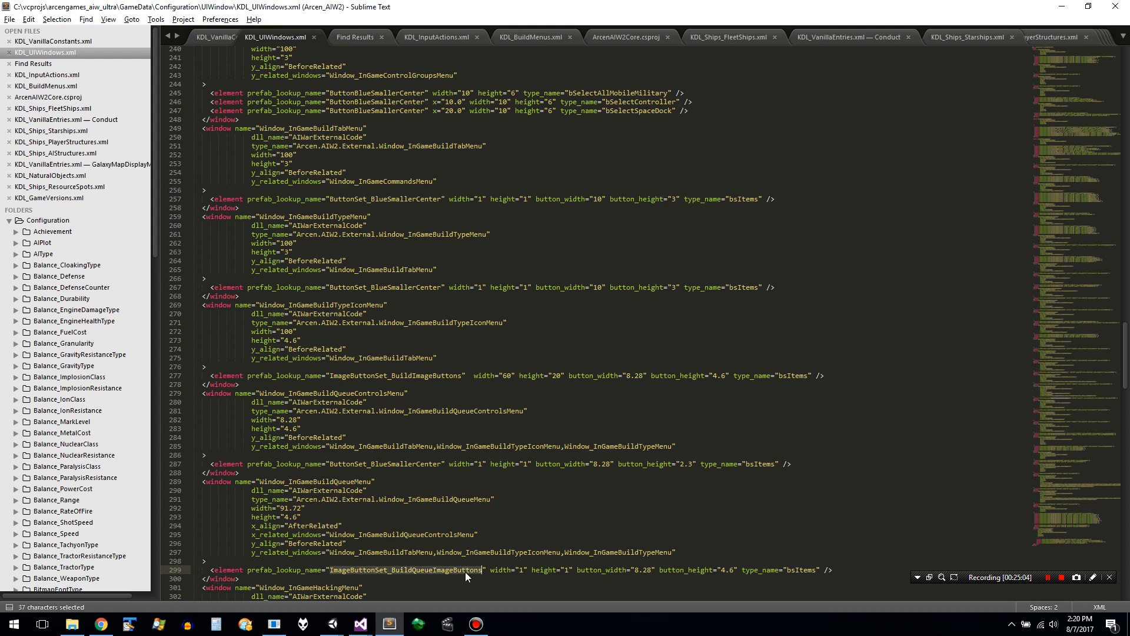
{"action": "key", "text": "ctrl+v"}
{"action": "key", "text": "ctrl+s"}
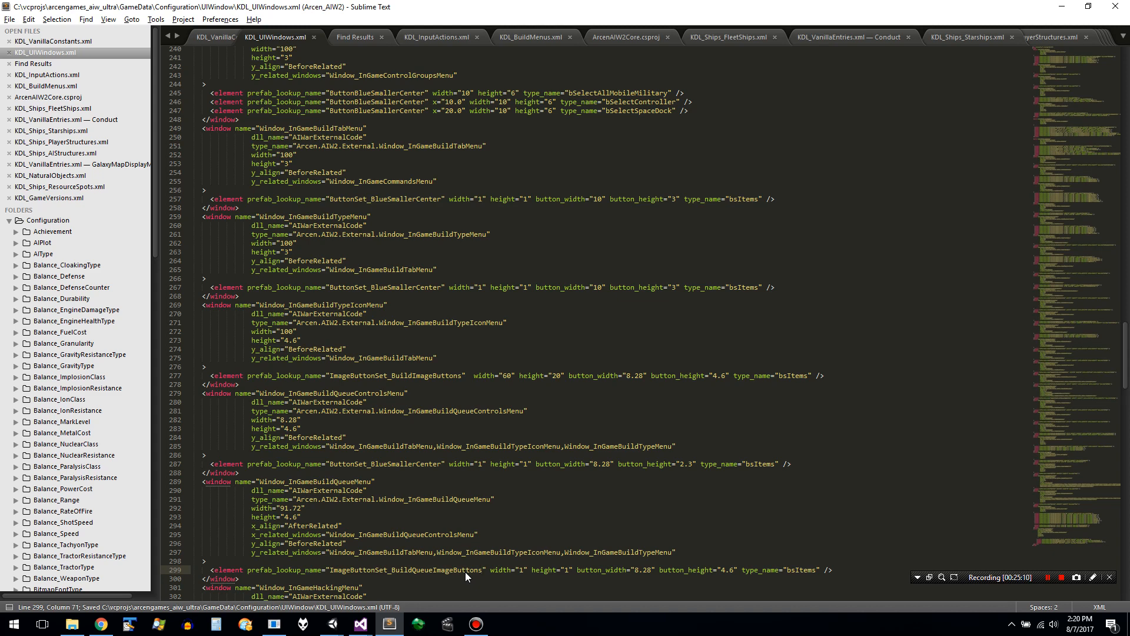
- Switch to Form1 and clear the logs of the last run
{"action": "key", "text": "alt+Tab"}
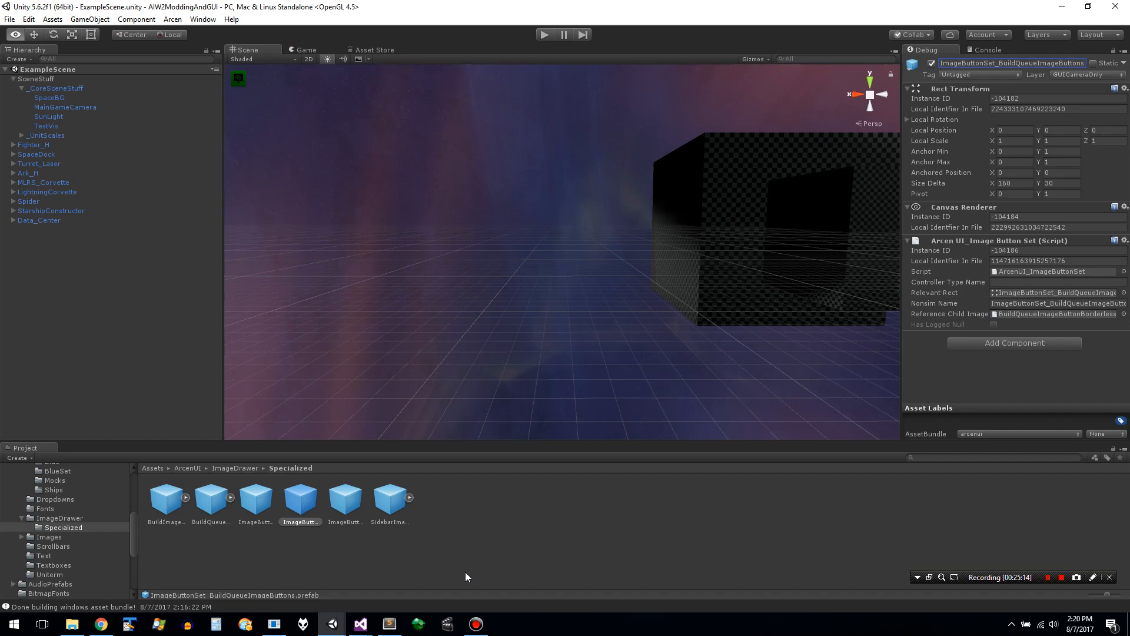
{"action": "key", "text": "alt+Tab"}
{"action": "key", "text": "Tab"}
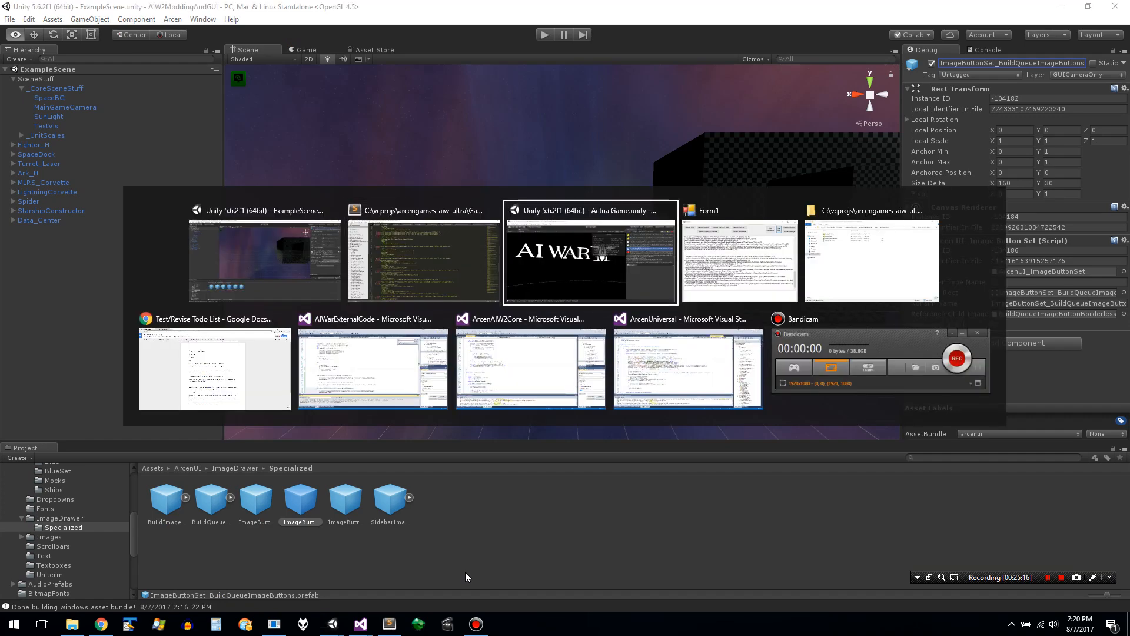
{"action": "key", "text": "alt+Tab"}
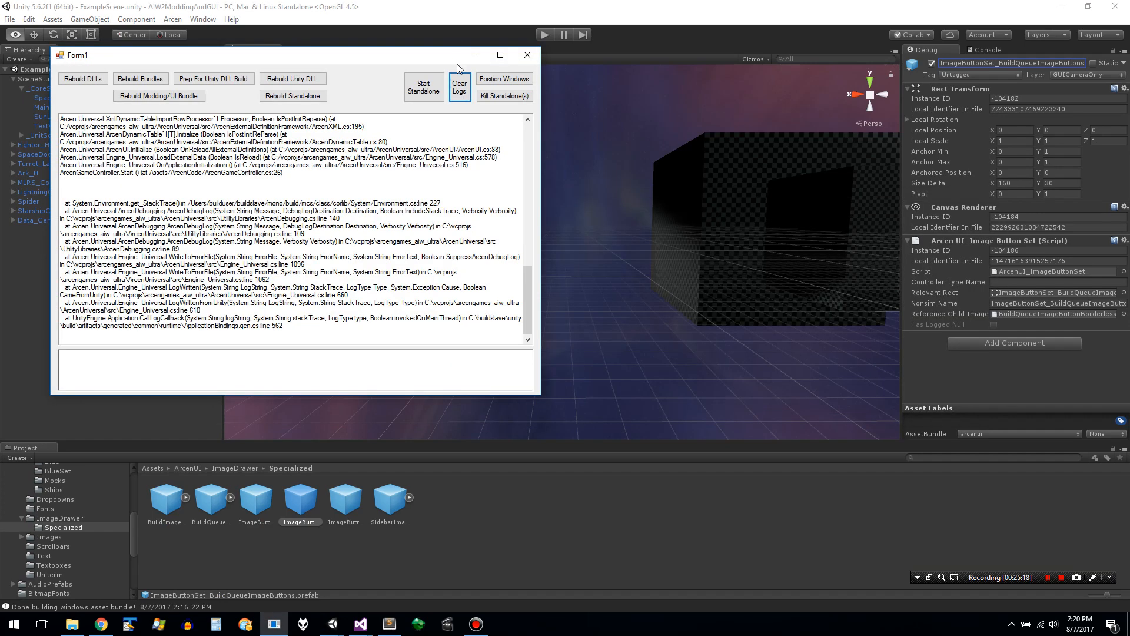
{"action": "left_click", "coordinate": [462, 85]}
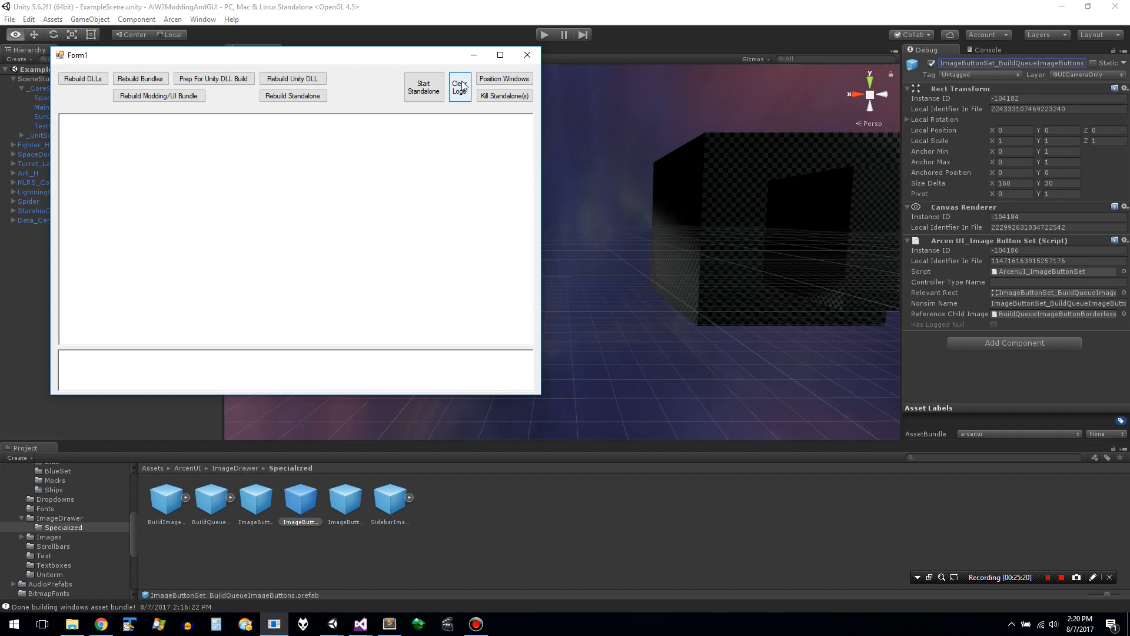
- Reselect the ImageButtonSet_BuildQueueImageButtons prefab in the ExampleScene editor and compare it with the lookup name in KDL_UIWindows.xml
{"action": "left_click", "coordinate": [578, 369]}
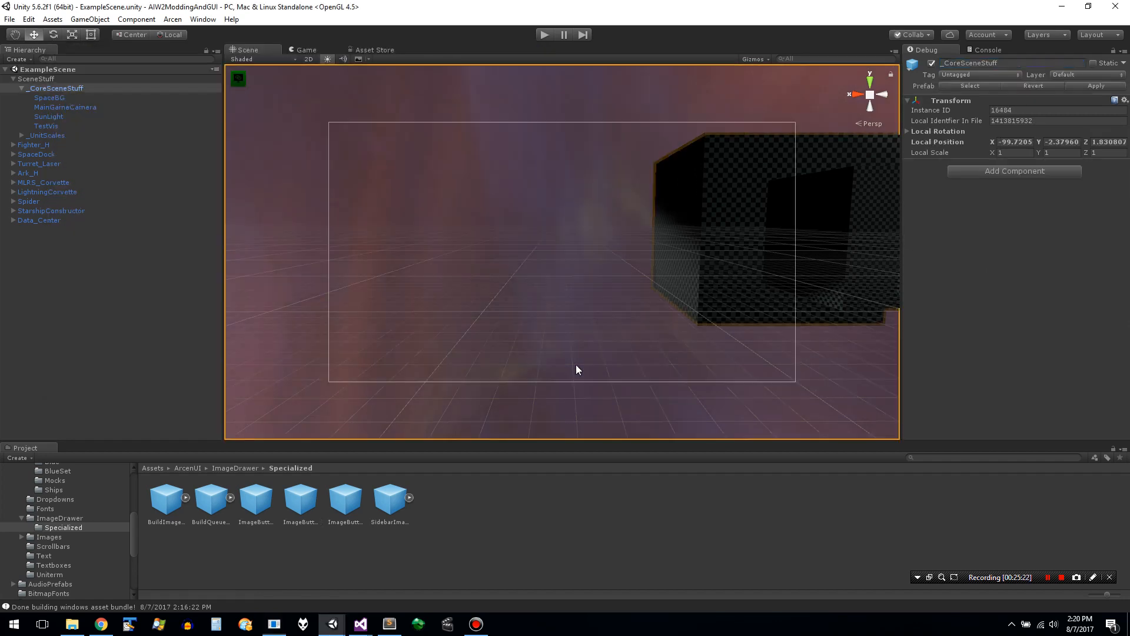
{"action": "left_click", "coordinate": [320, 498]}
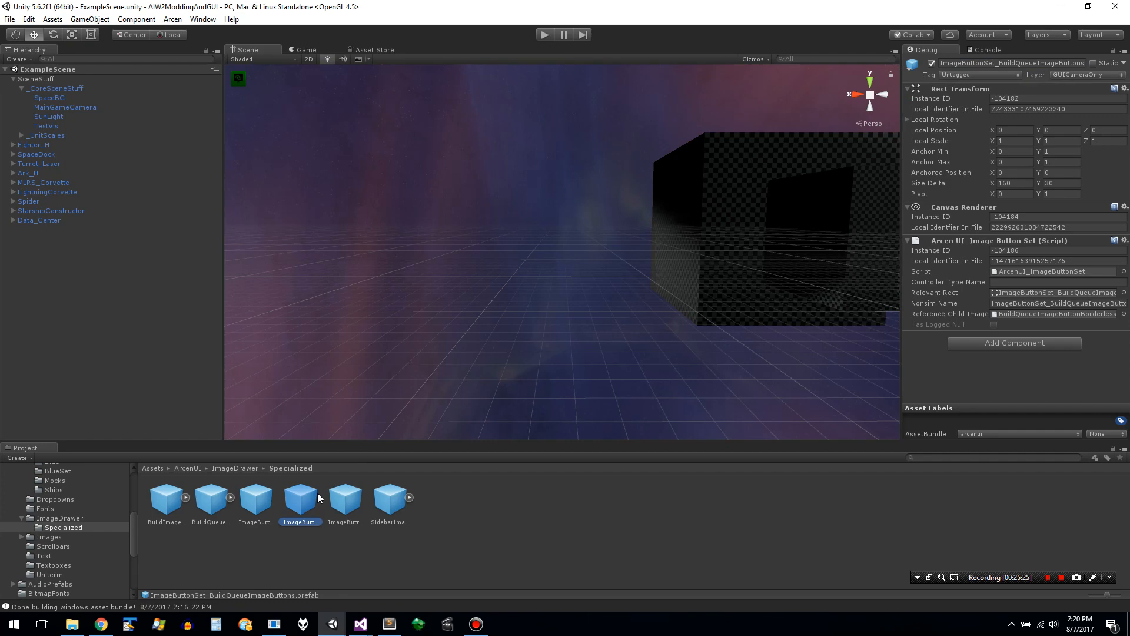
{"action": "key", "text": "alt+Tab"}
{"action": "key", "text": "Tab"}
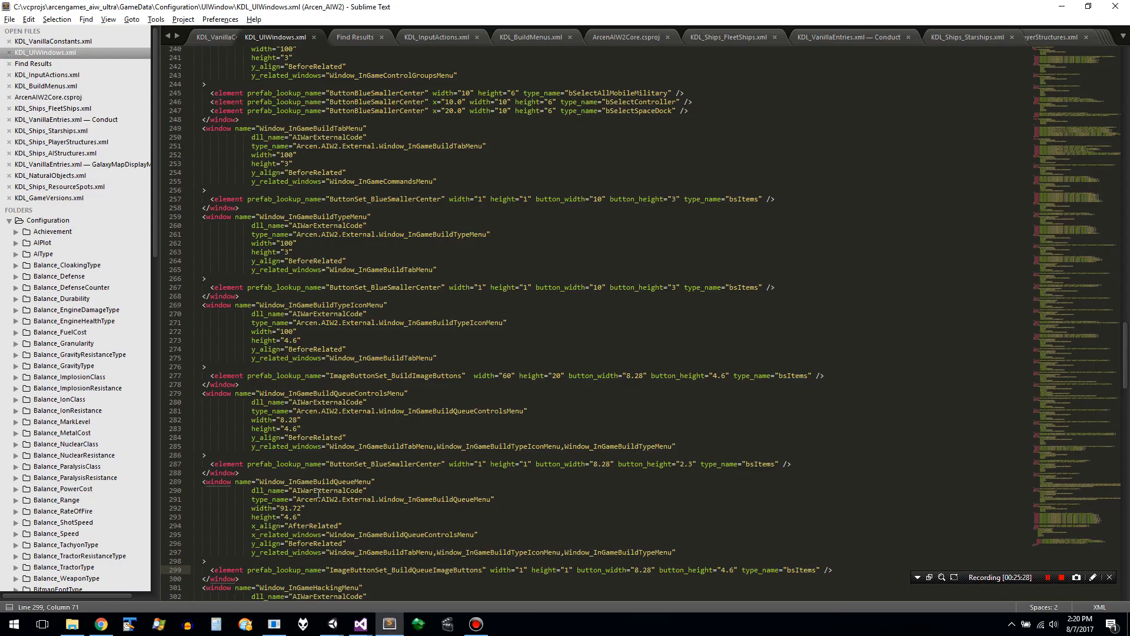
{"action": "key", "text": "alt+Tab"}
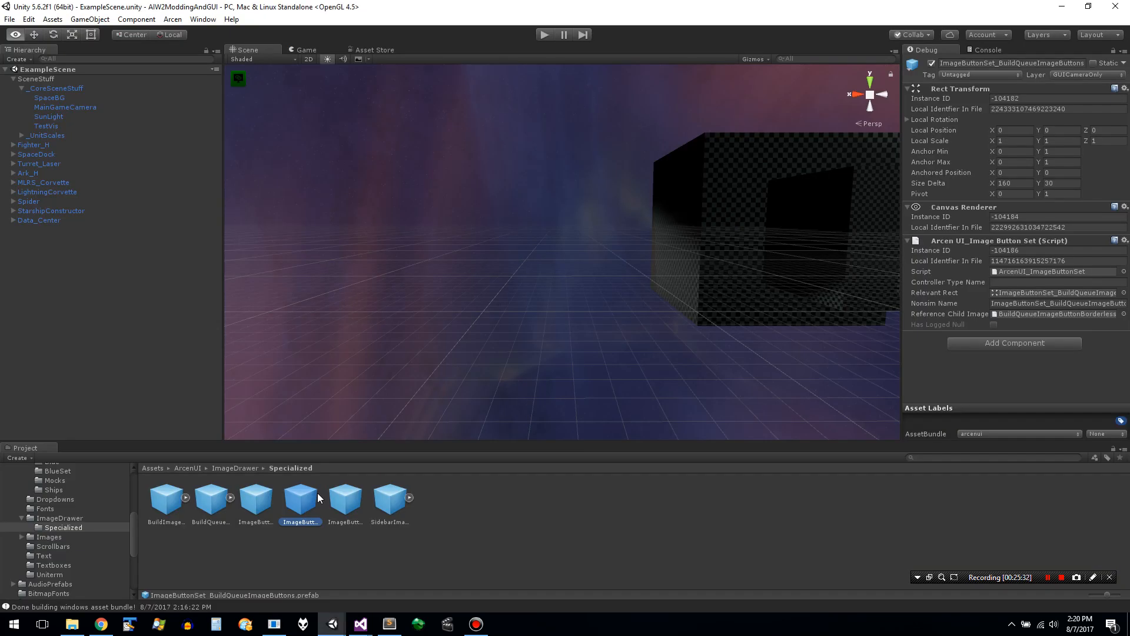
- Show the ImageButtonSet_BuildQueueImageButtons prefab in its disk folder, check its file against the neighbouring prefabs, and close the folder
{"action": "right_click", "coordinate": [296, 498]}
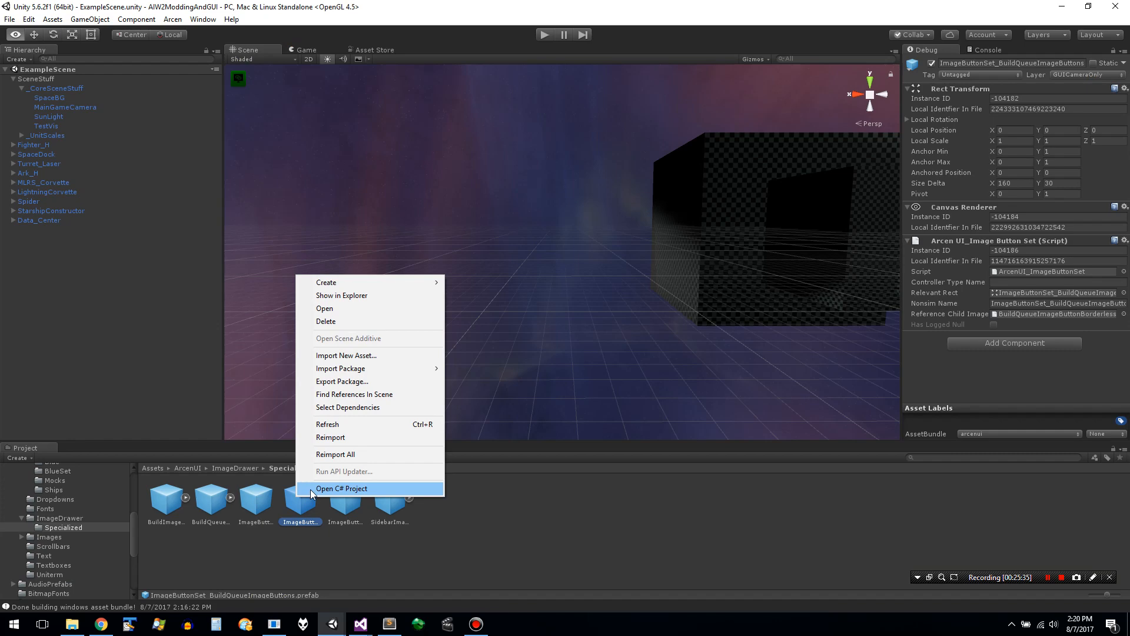
{"action": "left_click", "coordinate": [386, 296]}
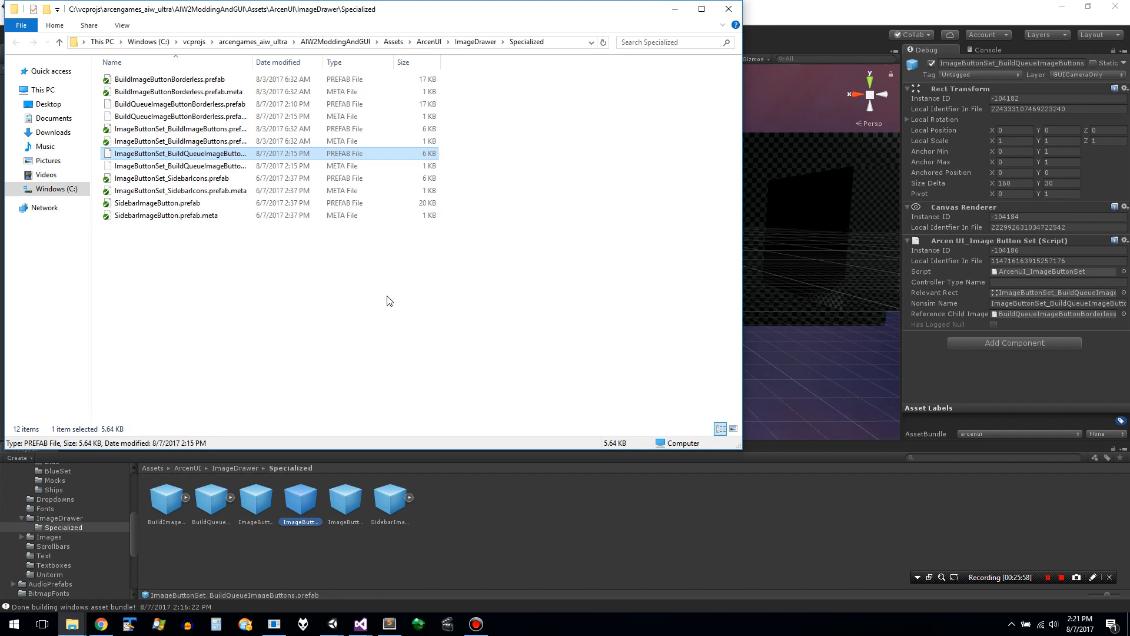
{"action": "left_click", "coordinate": [721, 14]}
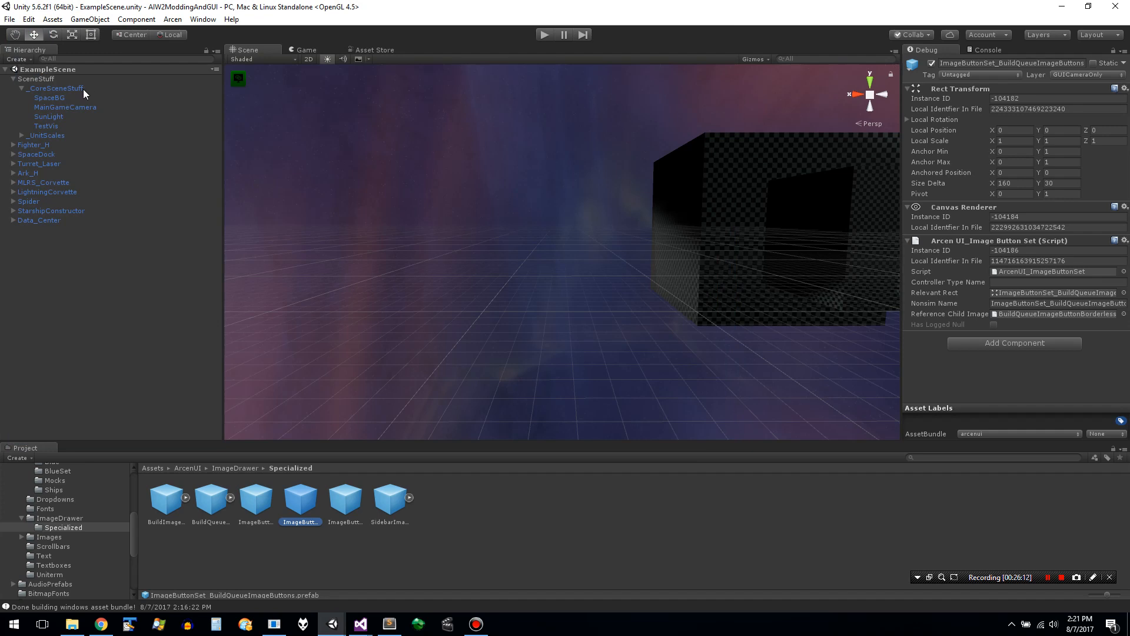
- Collapse the ExampleScene hierarchy and open the ArcenCodePrep folder among the project's assets
{"action": "left_click", "coordinate": [33, 207]}
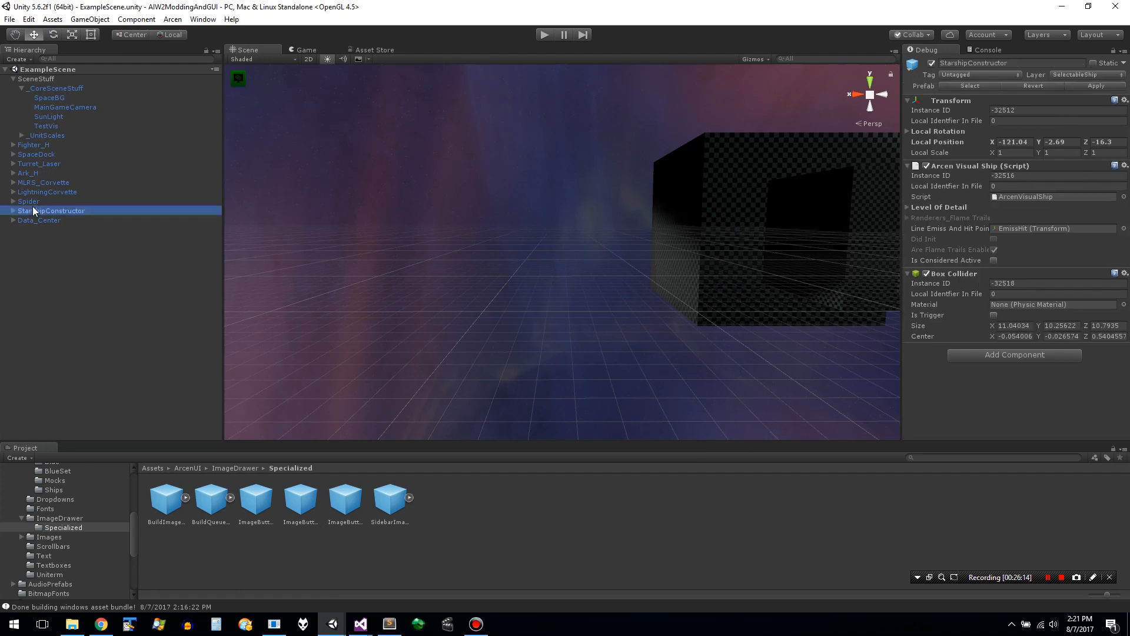
{"action": "left_click", "coordinate": [26, 71]}
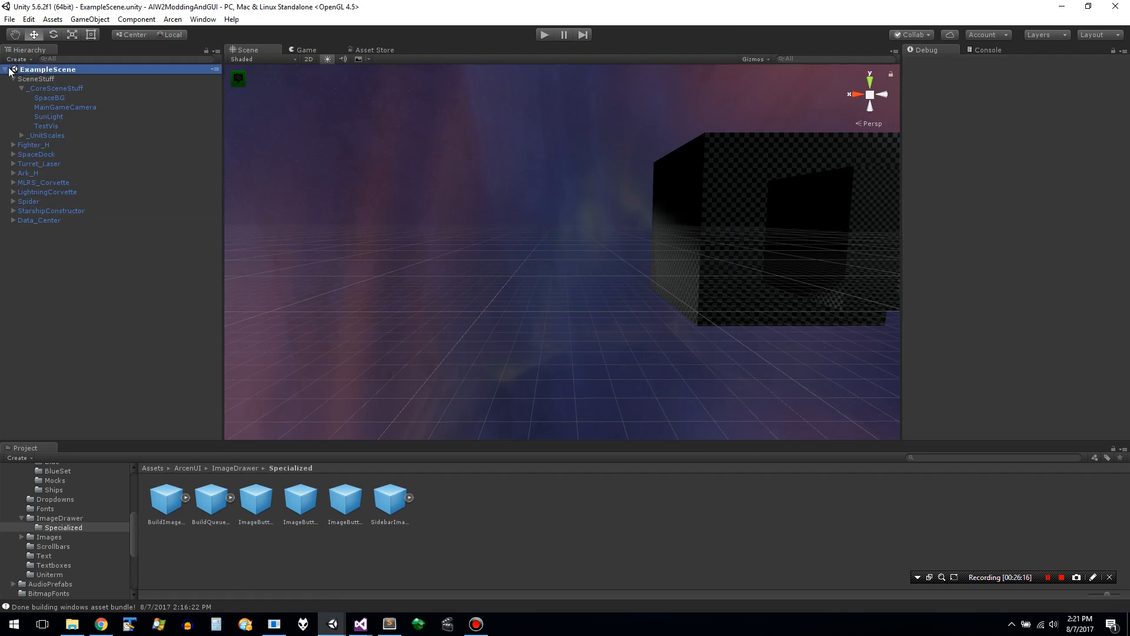
{"action": "left_click", "coordinate": [6, 69]}
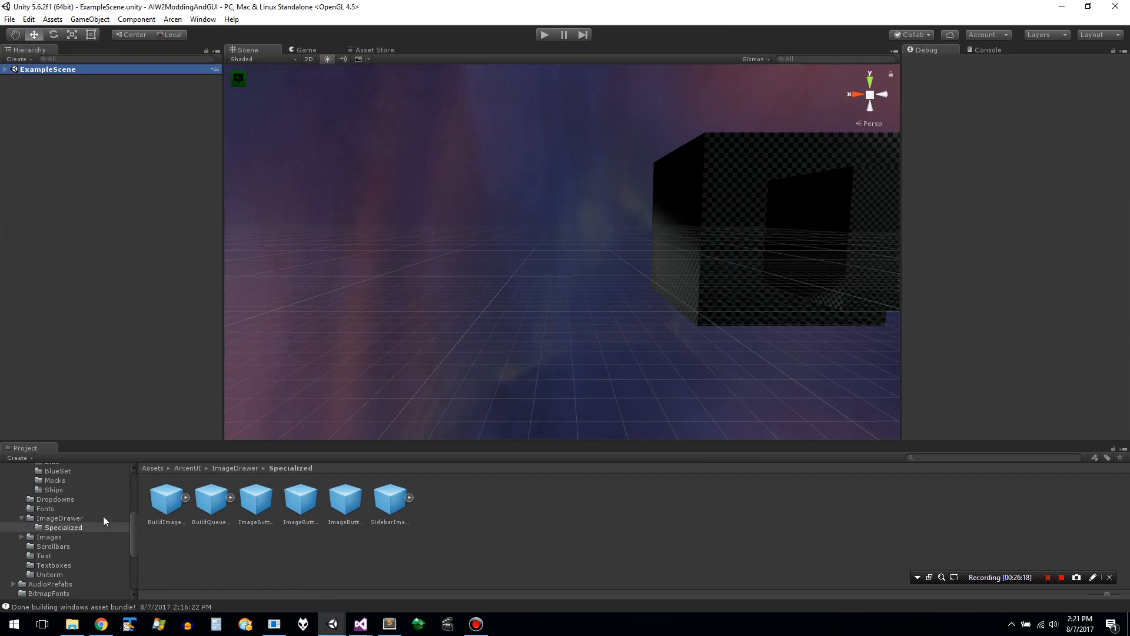
{"action": "left_click_drag", "start_coordinate": [135, 531], "coordinate": [136, 436]}
{"action": "left_click", "coordinate": [55, 533]}
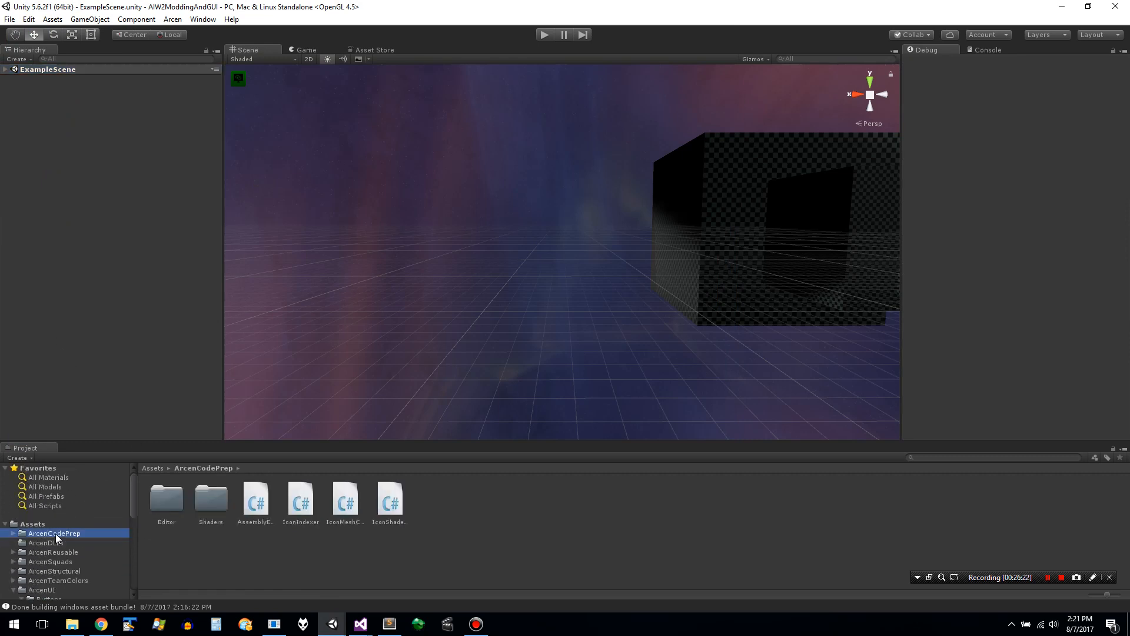
- Expand ArcenCodePrep and ArcenReusable among the assets and look through their subfolders and the ArcenDLLs folder
{"action": "key", "text": "Right"}
{"action": "key", "text": "Down"}
{"action": "key", "text": "Down"}
{"action": "key", "text": "Up"}
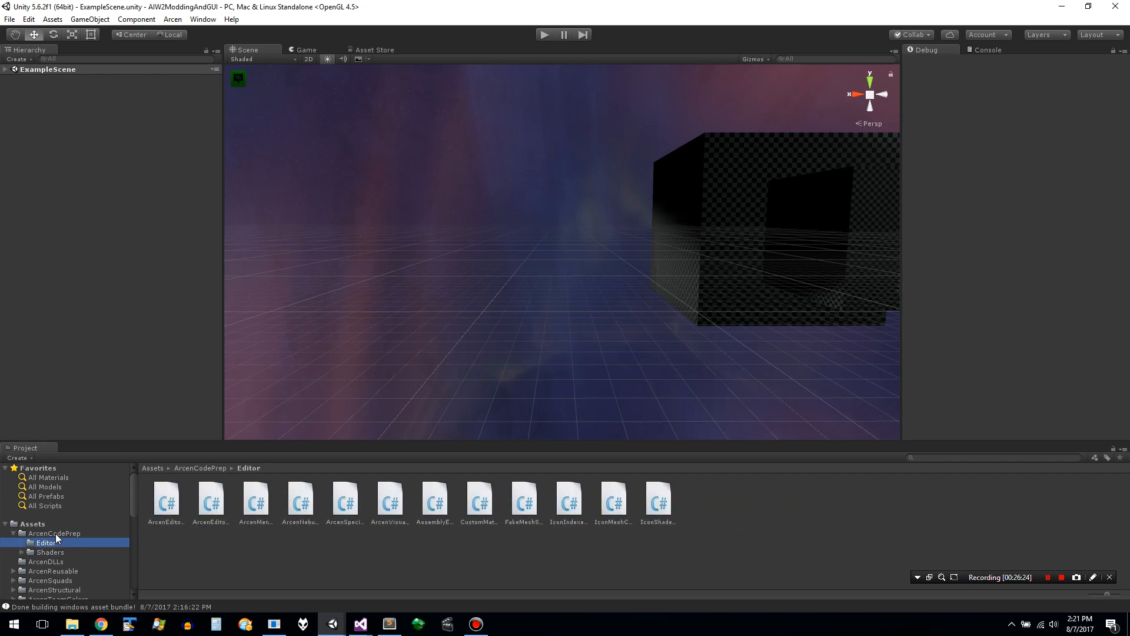
{"action": "key", "text": "Down"}
{"action": "key", "text": "Right"}
{"action": "key", "text": "Down"}
{"action": "key", "text": "Down"}
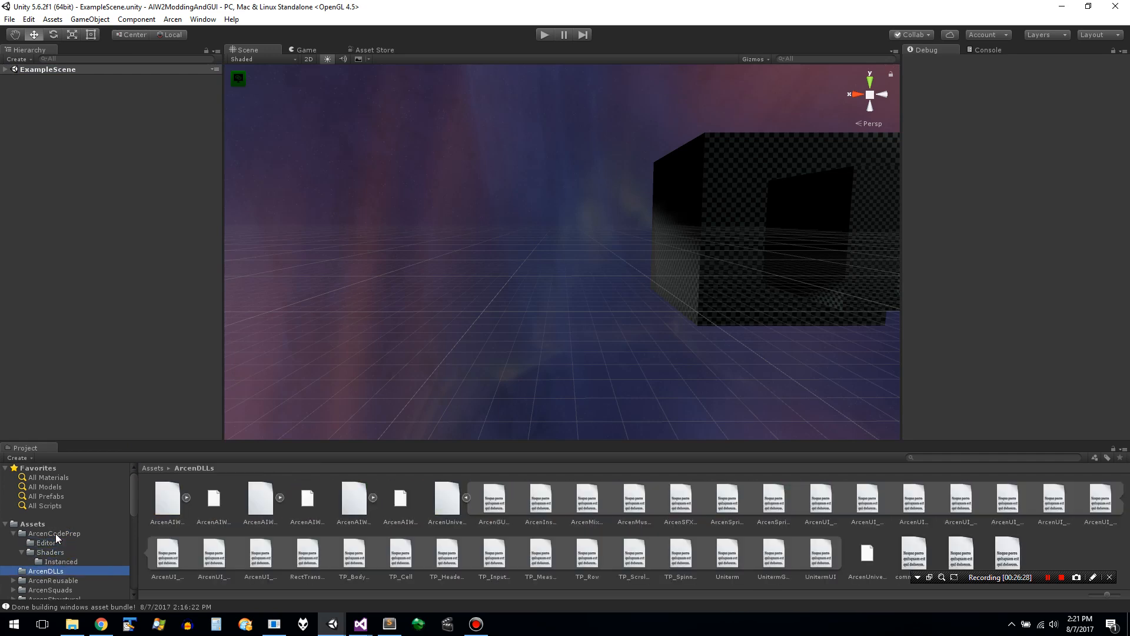
{"action": "key", "text": "Down"}
{"action": "key", "text": "Right"}
{"action": "key", "text": "Down"}
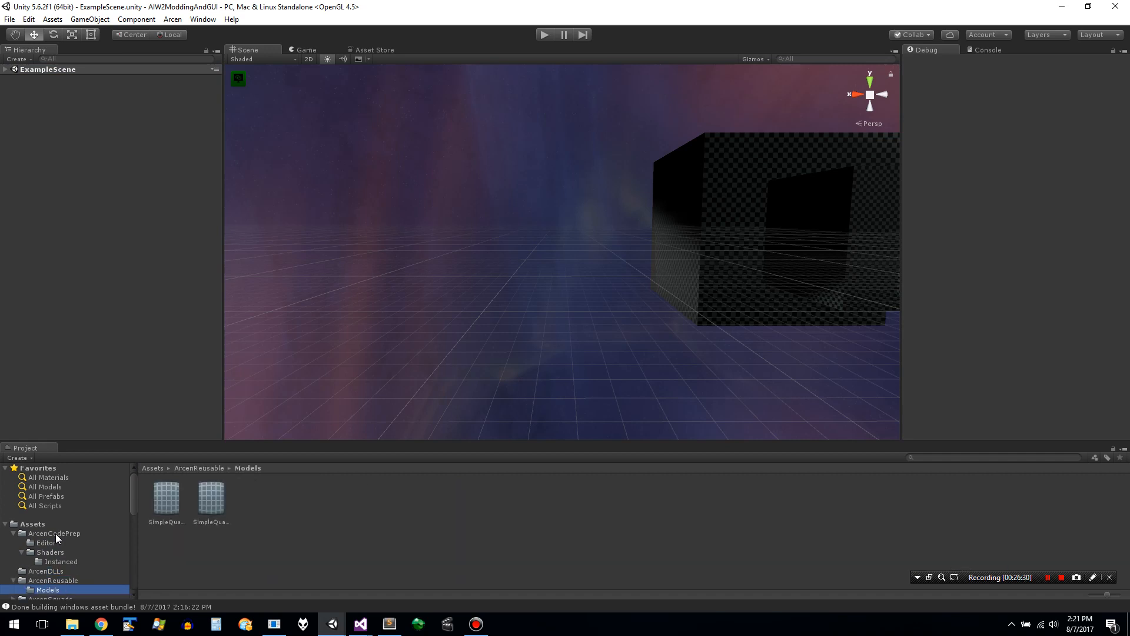
- Look through the ArcenSquads folder with its Grids subfolder and the ArcenStructural folder with its HDRI subfolder
{"action": "key", "text": "Down"}
{"action": "key", "text": "Right"}
{"action": "key", "text": "Down"}
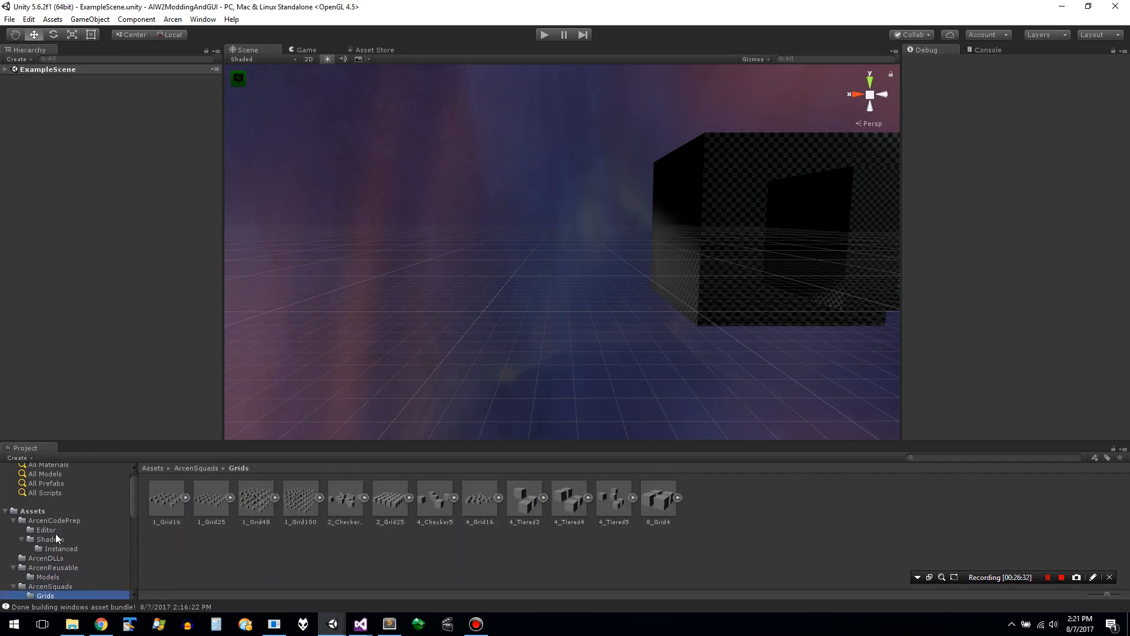
{"action": "key", "text": "Up"}
{"action": "key", "text": "Up"}
{"action": "key", "text": "Down"}
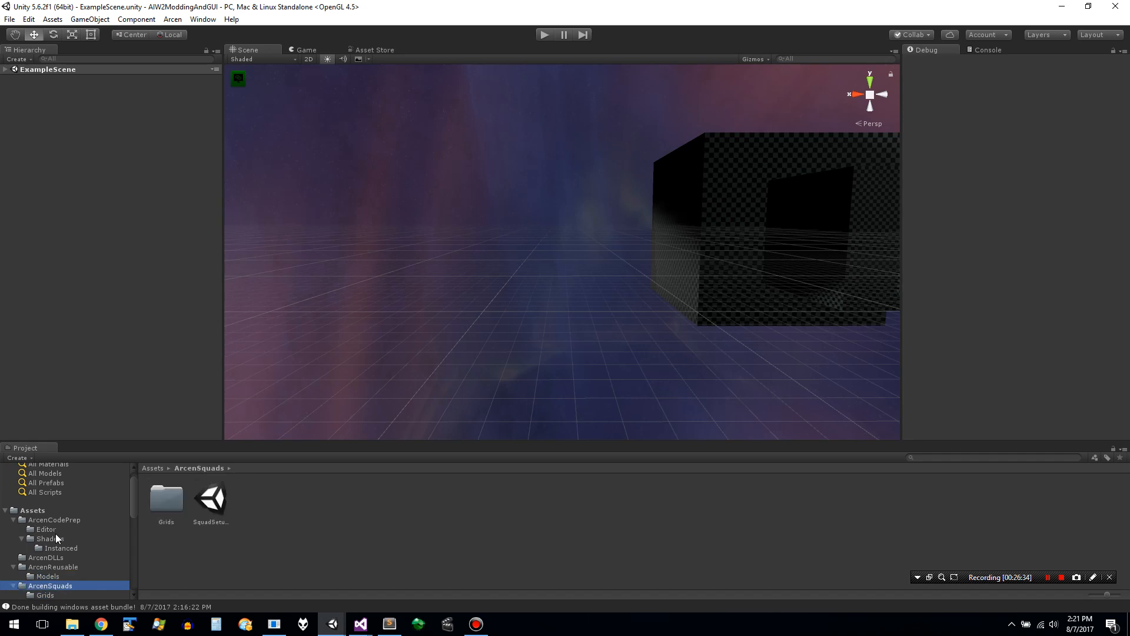
{"action": "key", "text": "Down"}
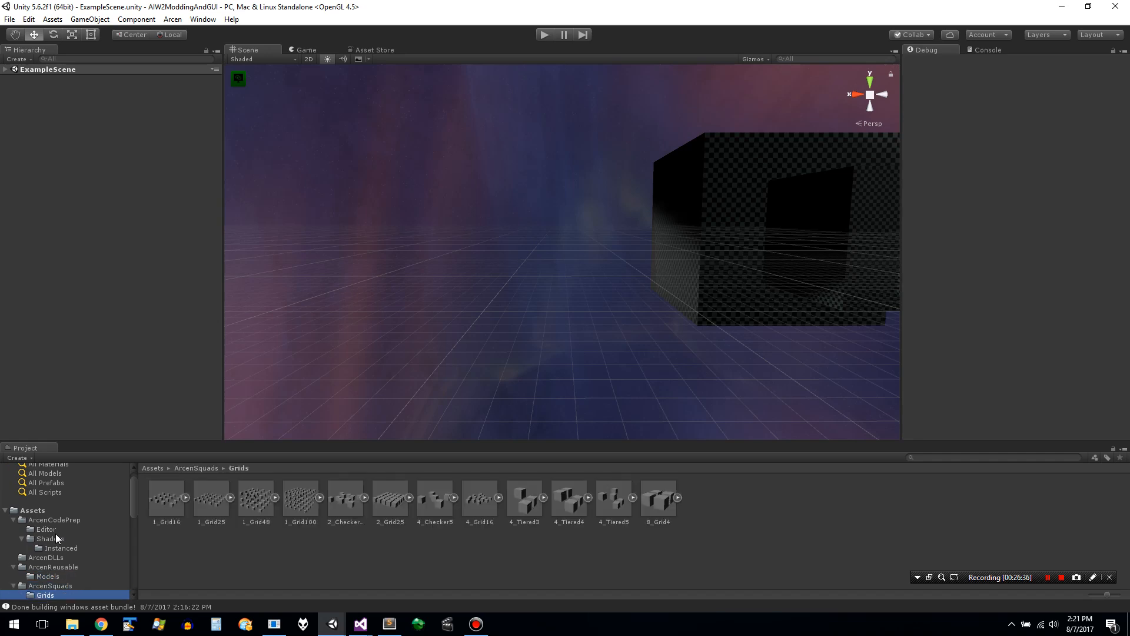
{"action": "key", "text": "Down"}
{"action": "key", "text": "Right"}
{"action": "key", "text": "Down"}
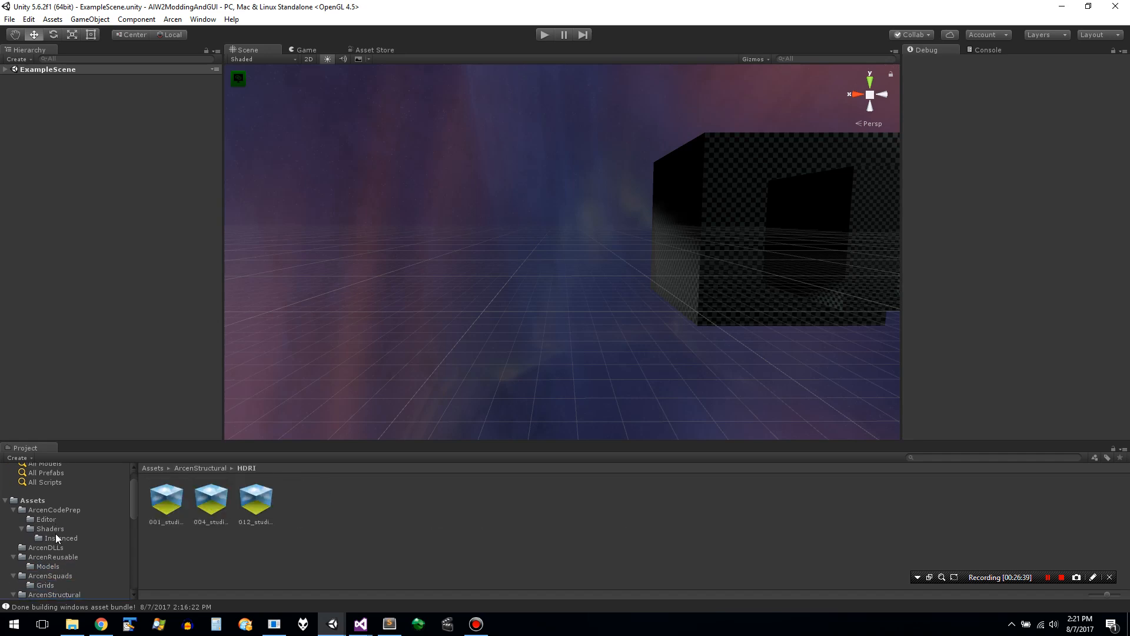
- Look through the ArcenTeamColors folder, including FlameTrails, Materials, Shaders and ShipIconColors, and show the contents of ArcenUI
{"action": "key", "text": "Down"}
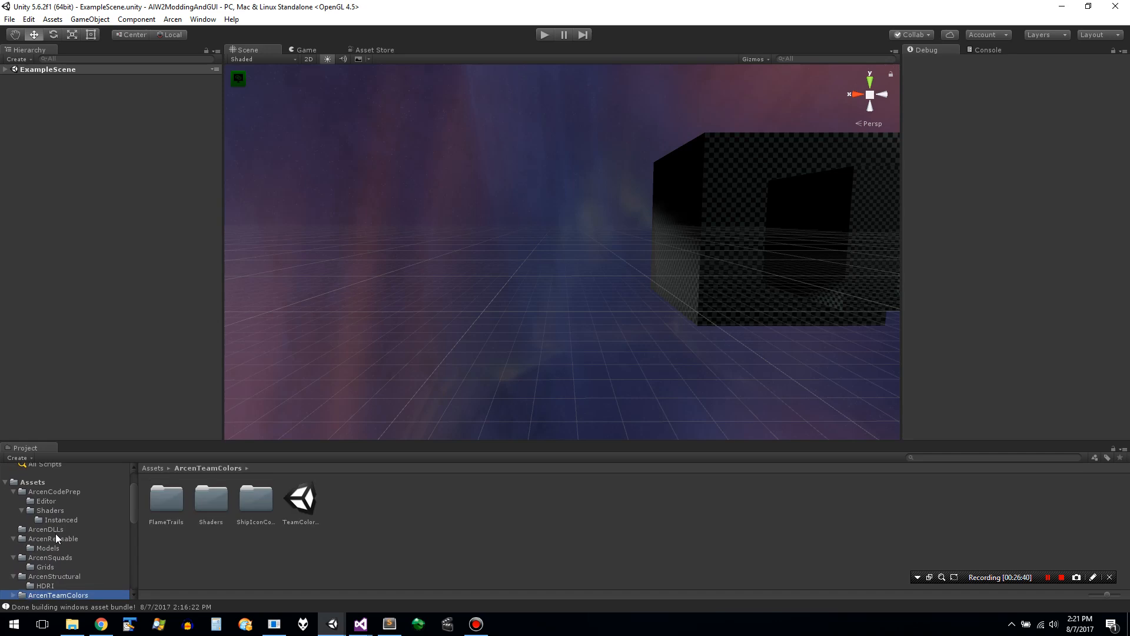
{"action": "key", "text": "Down"}
{"action": "key", "text": "Down"}
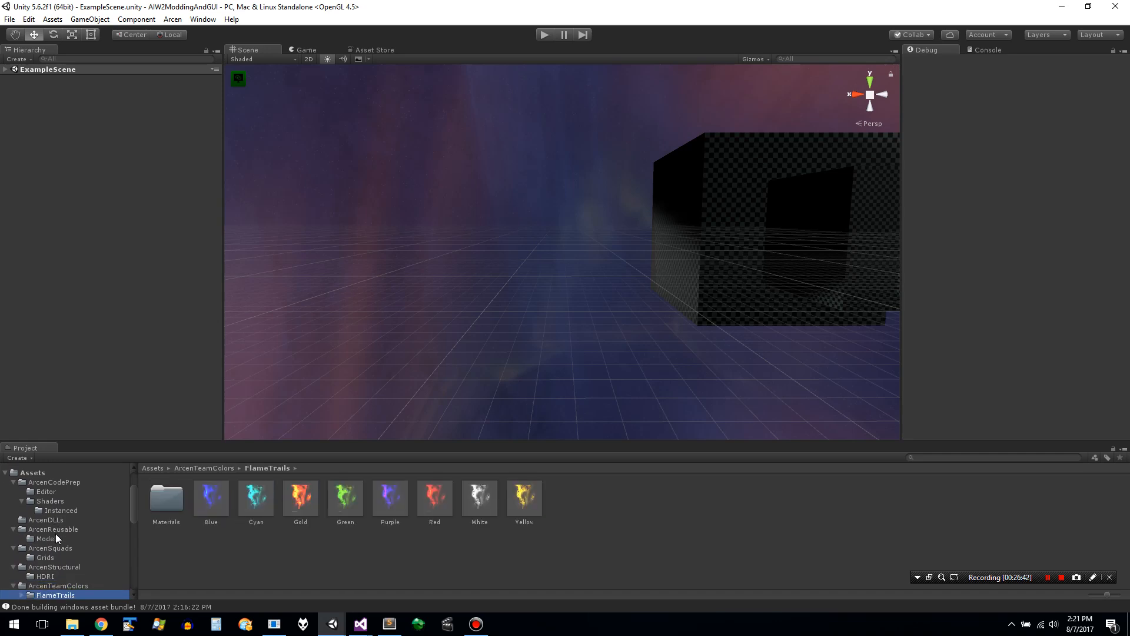
{"action": "key", "text": "Up"}
{"action": "key", "text": "Right"}
{"action": "key", "text": "Down"}
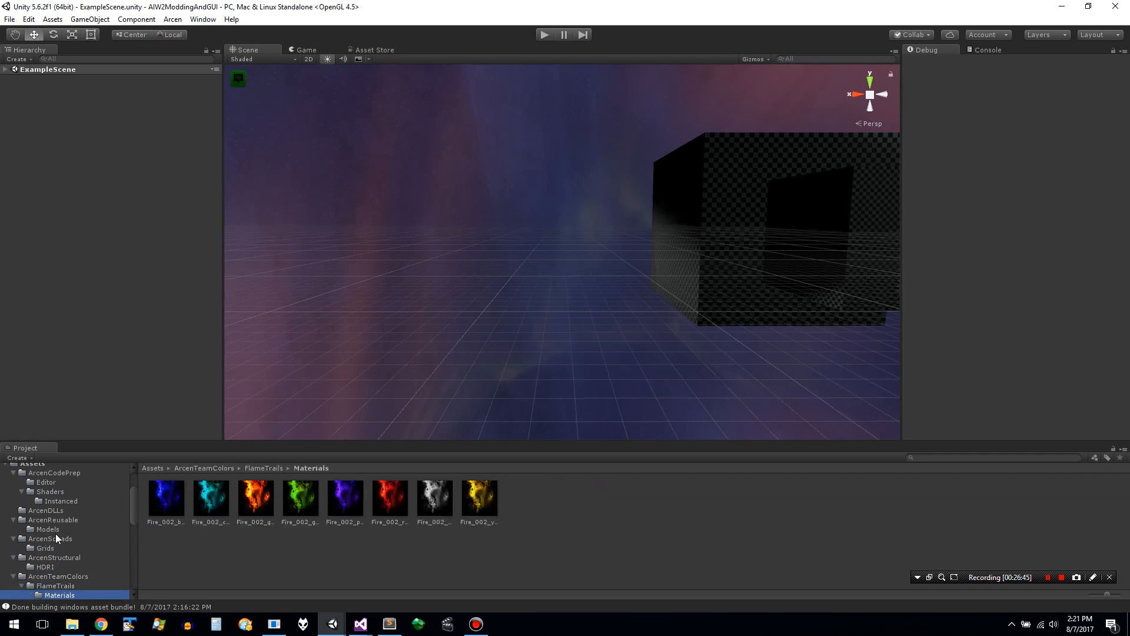
{"action": "key", "text": "Up"}
{"action": "key", "text": "Down"}
{"action": "key", "text": "Down"}
{"action": "key", "text": "Down"}
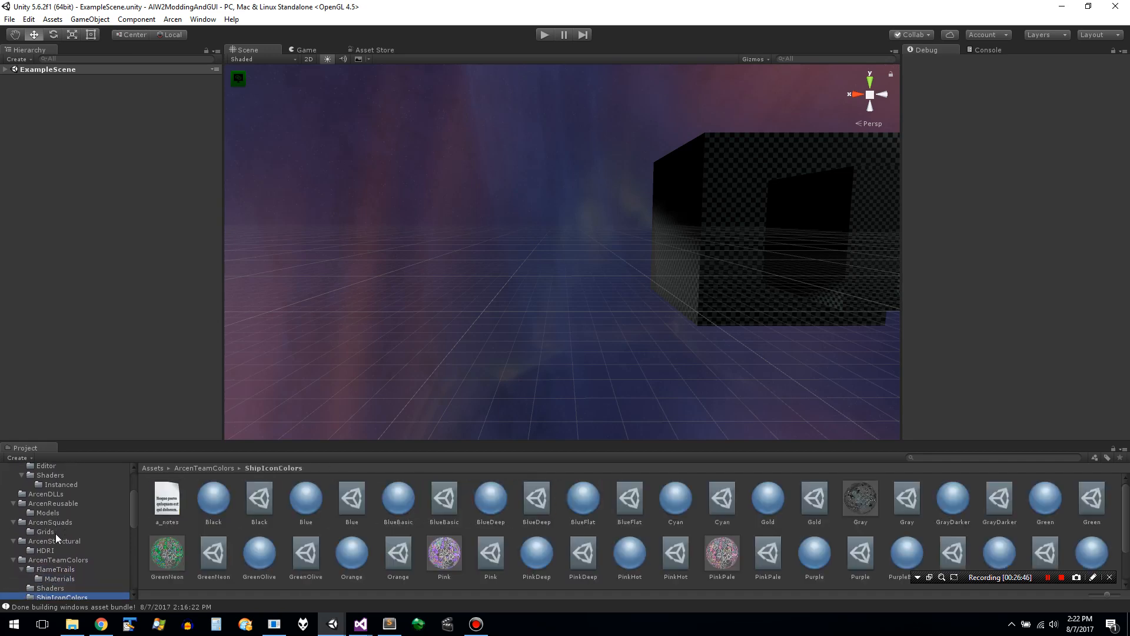
{"action": "key", "text": "Down"}
{"action": "key", "text": "Up"}
{"action": "key", "text": "Down"}
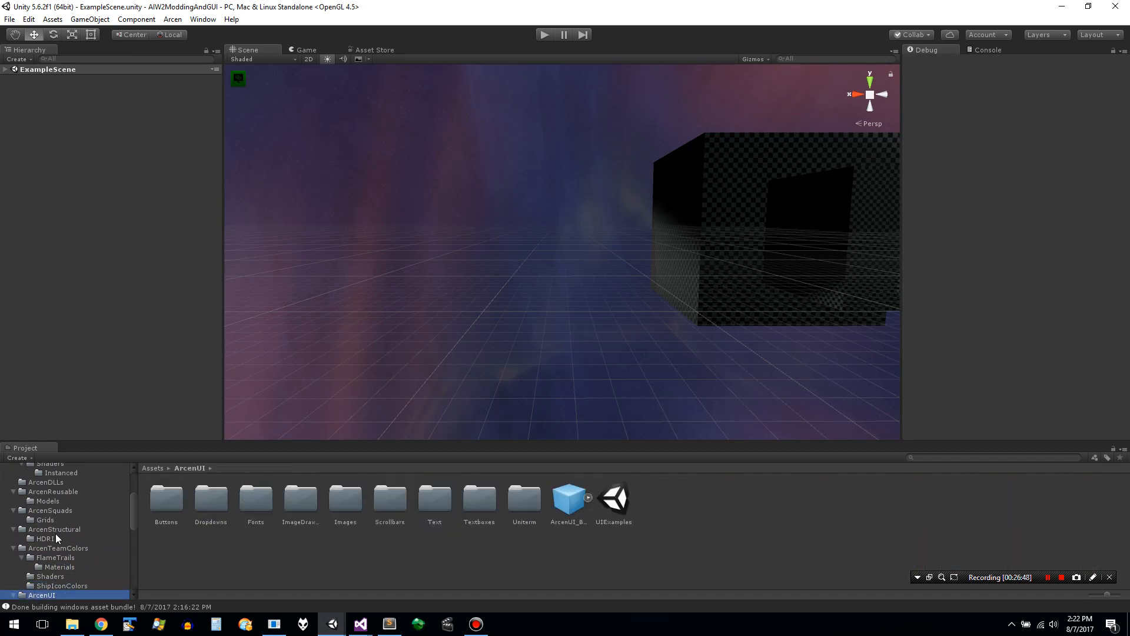
- Open the UIExamples scene from the ArcenUI folder and expand its SceneStuff and Canvas objects
{"action": "double_click", "coordinate": [631, 524]}
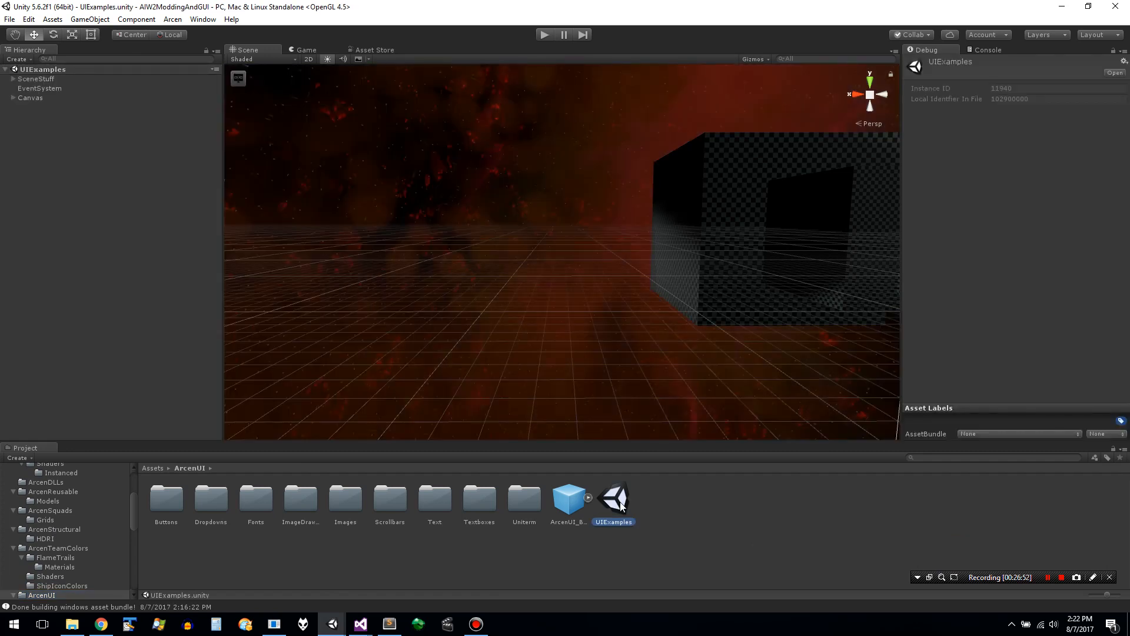
{"action": "left_click", "coordinate": [13, 79]}
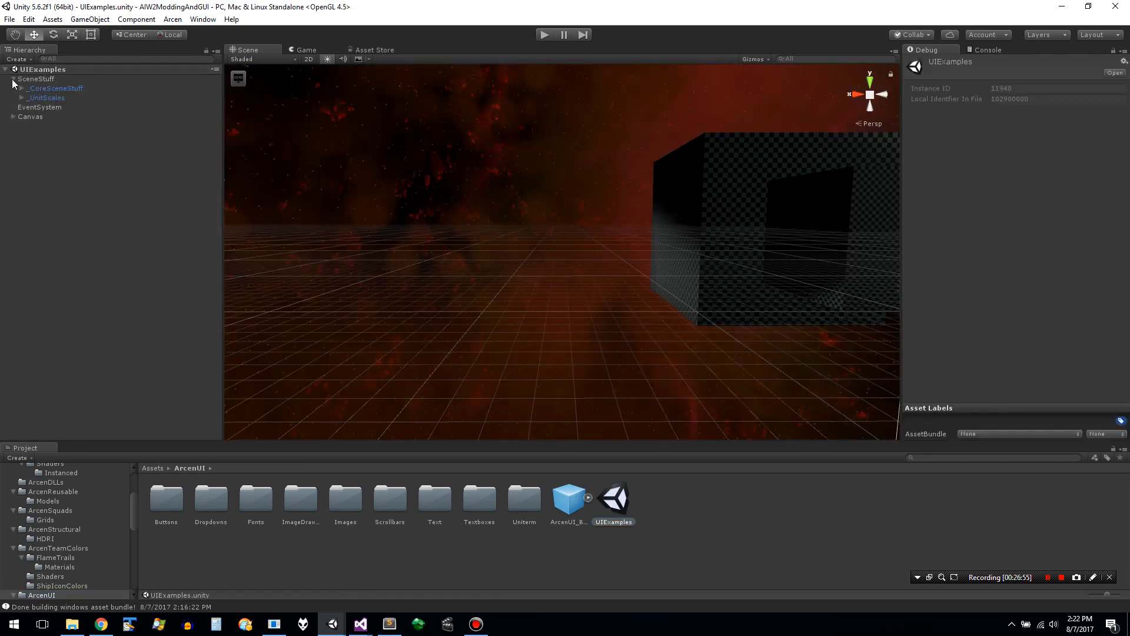
{"action": "left_click", "coordinate": [14, 118]}
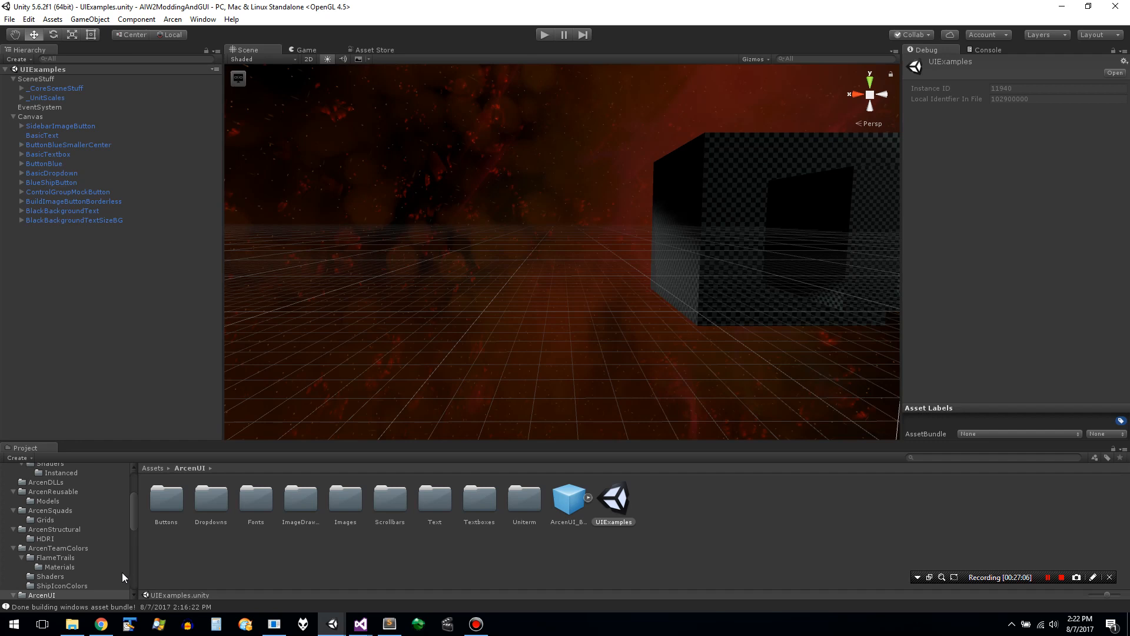
- Check the Buttons folder in ArcenUI and inspect the ImageButtonSet_BasicImageDrawerButton prefab in the ImageDrawer folder
{"action": "double_click", "coordinate": [161, 506]}
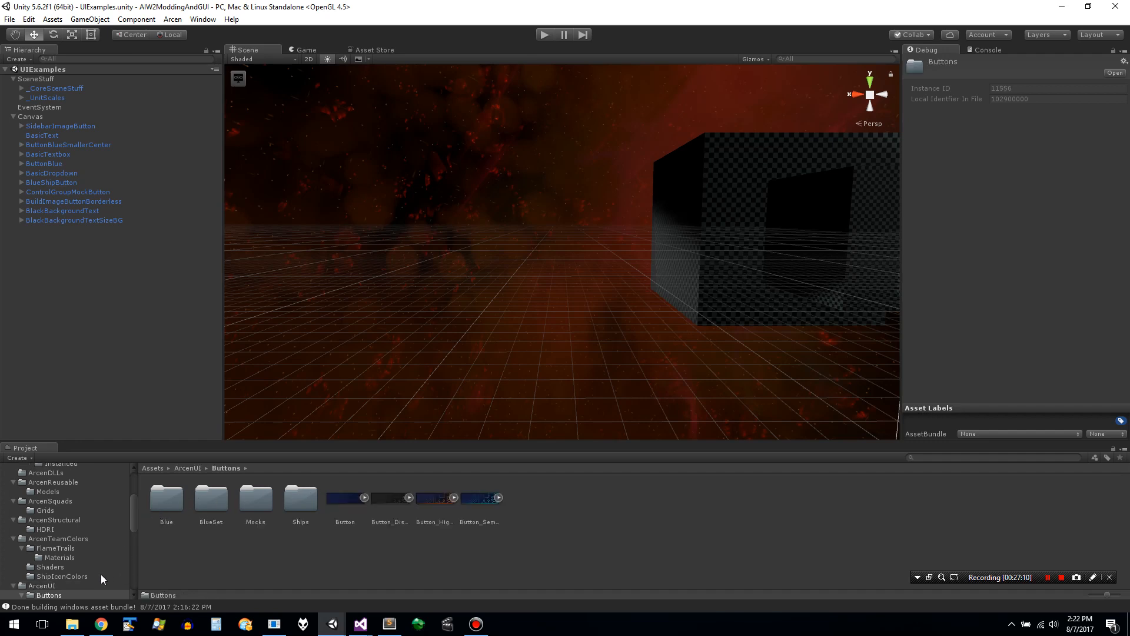
{"action": "key", "text": "Down"}
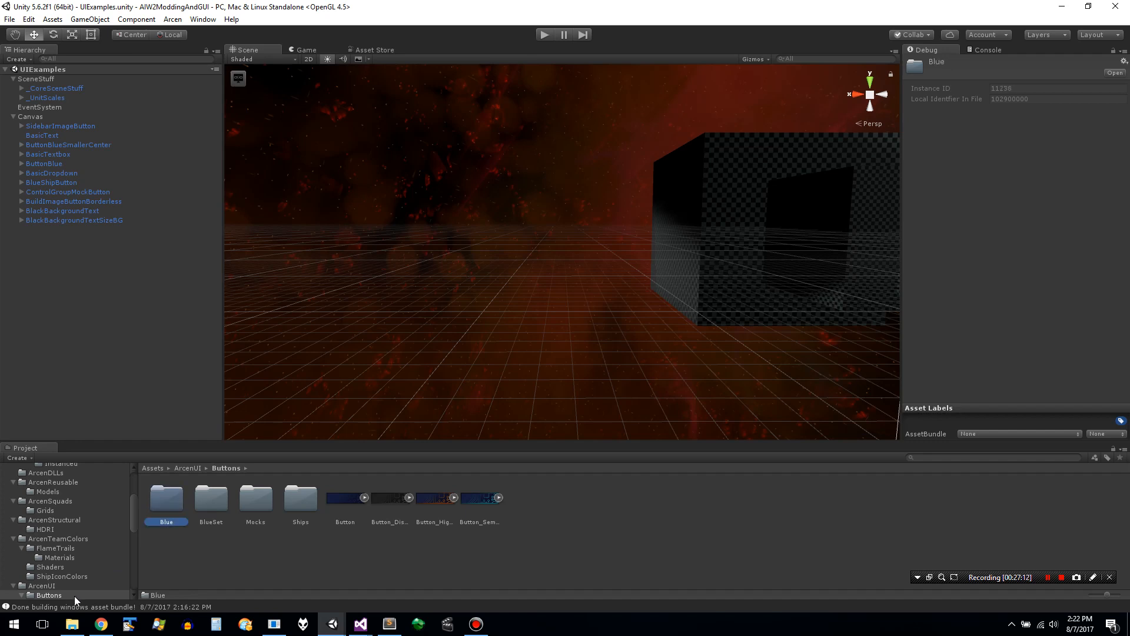
{"action": "left_click", "coordinate": [43, 586]}
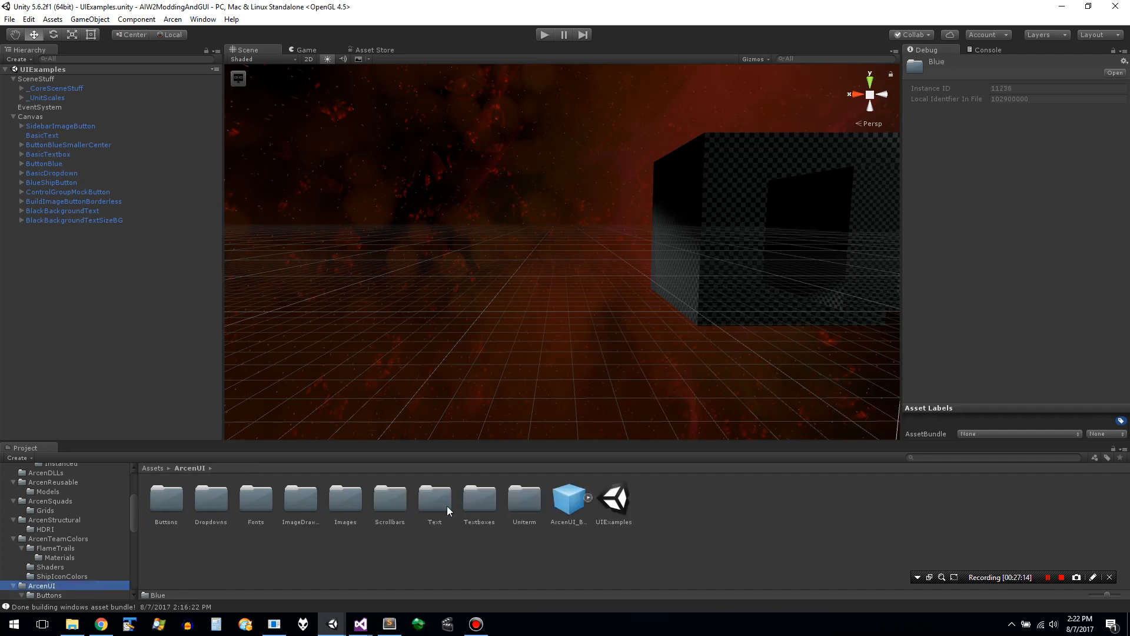
{"action": "double_click", "coordinate": [299, 496]}
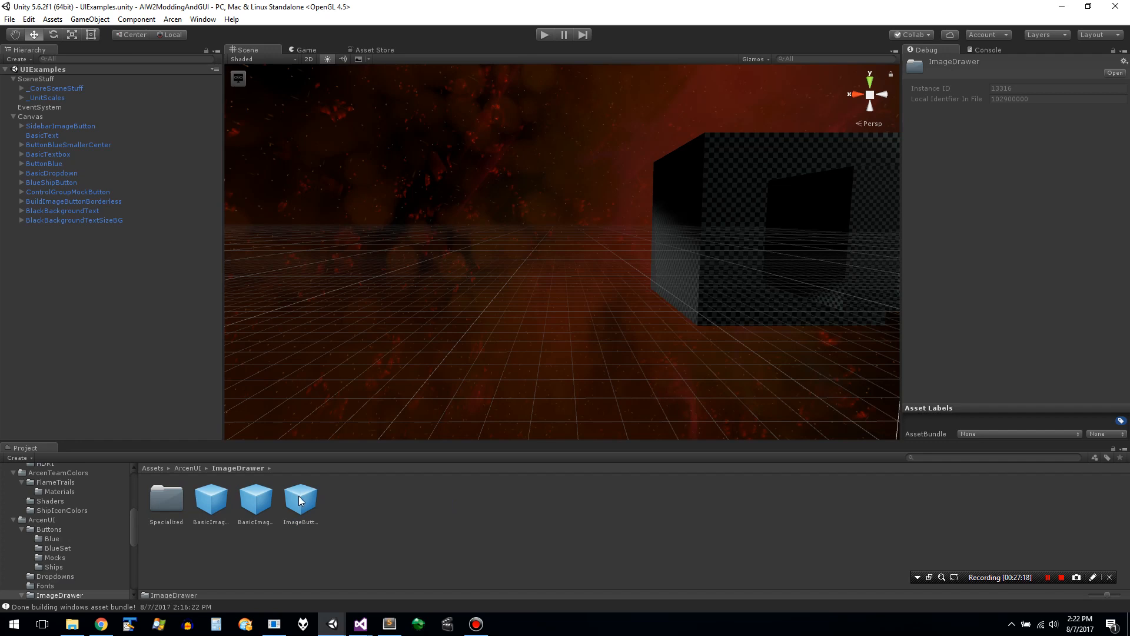
{"action": "left_click", "coordinate": [299, 501]}
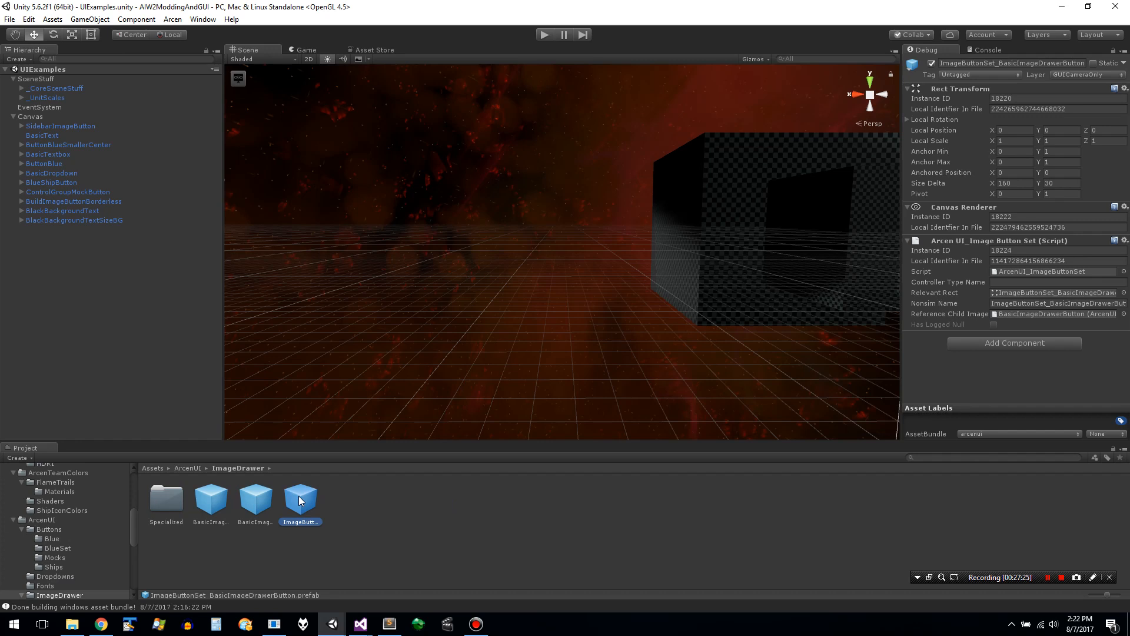
- Open the Specialized subfolder of ImageDrawer and inspect the BuildQueueImageButtonBorderless and ImageButtonSet_BuildImageButtons prefabs
{"action": "key", "text": "Left"}
{"action": "key", "text": "Left"}
{"action": "key", "text": "Left"}
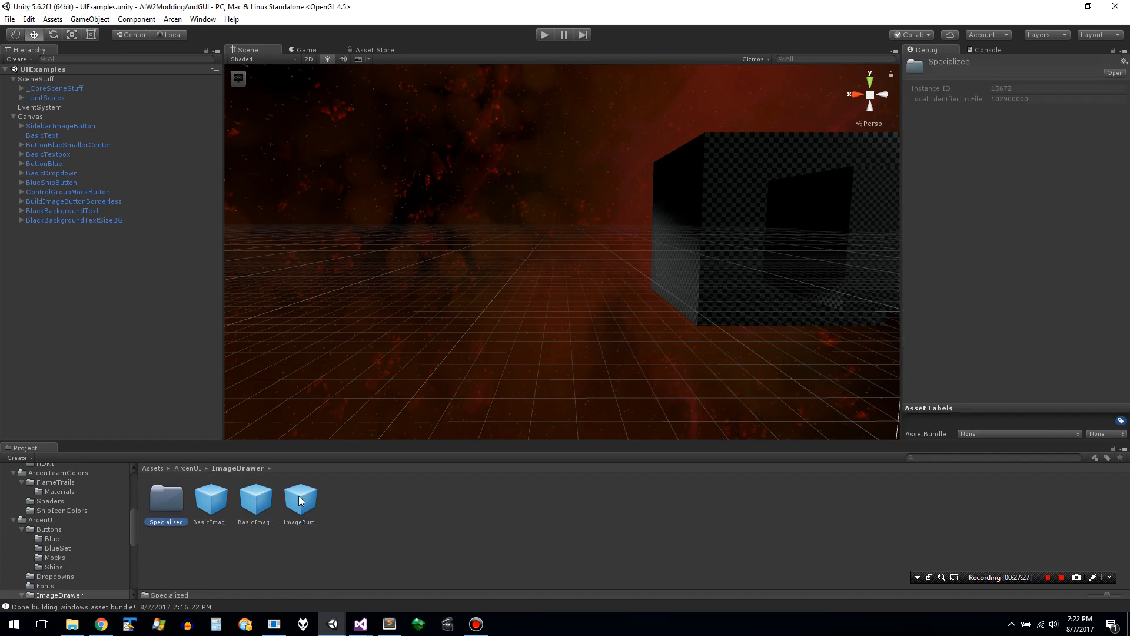
{"action": "key", "text": "Return"}
{"action": "key", "text": "Right"}
{"action": "key", "text": "Right"}
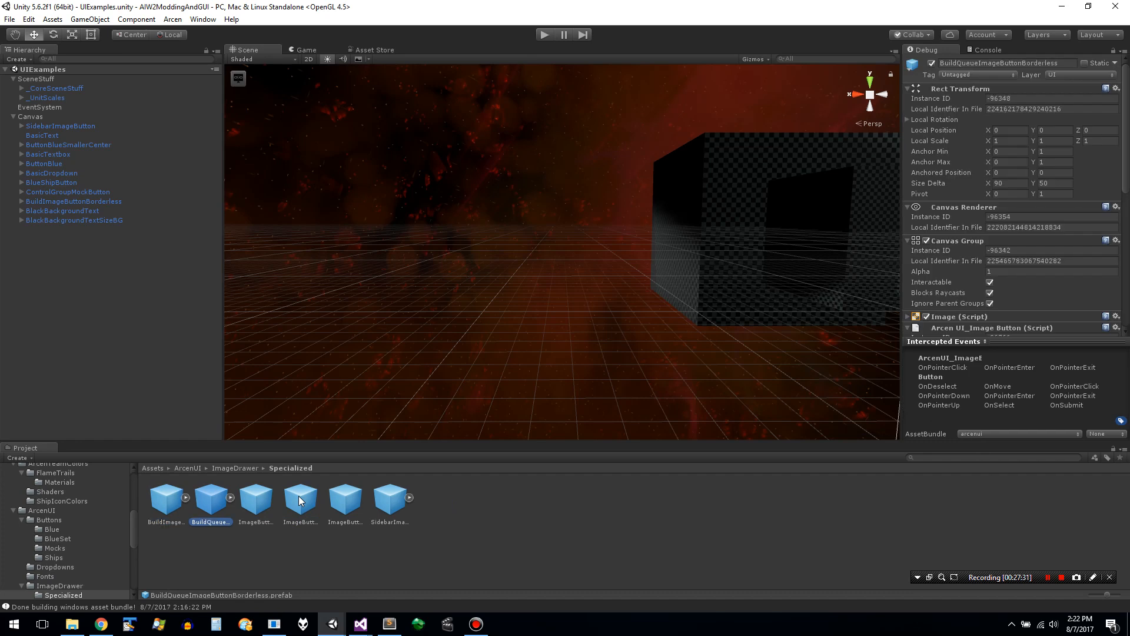
{"action": "key", "text": "Right"}
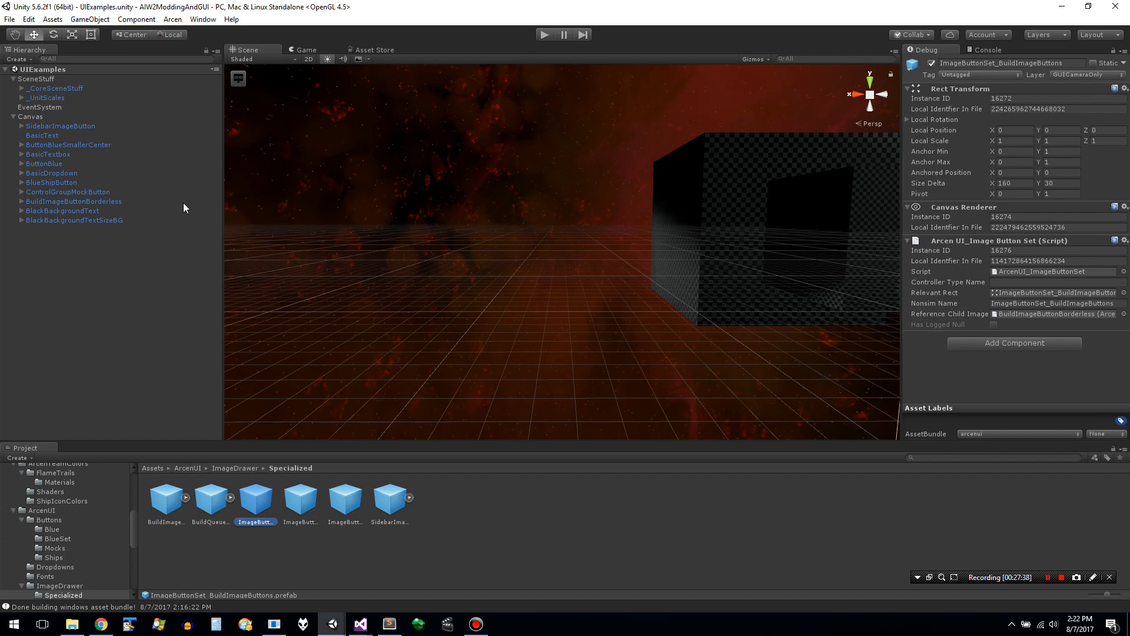
- Locate BuildImageButtonBorderless in the UIExamples scene and view the canvas controls from their readable front side
{"action": "double_click", "coordinate": [104, 202]}
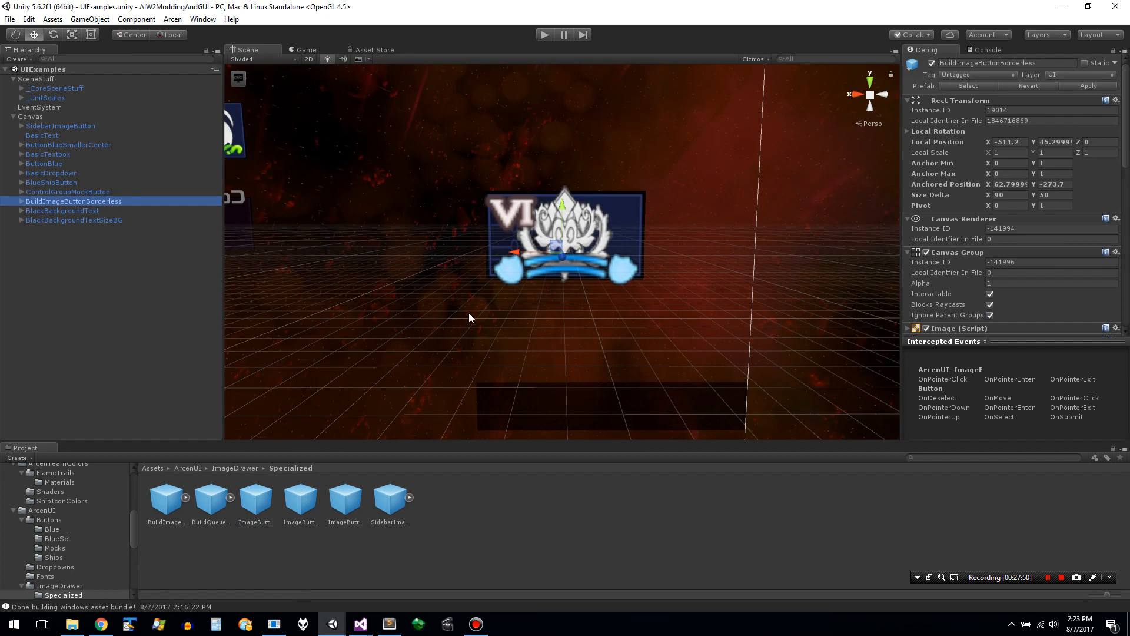
{"action": "left_click_drag", "start_coordinate": [479, 312], "coordinate": [1012, 292], "text": "alt"}
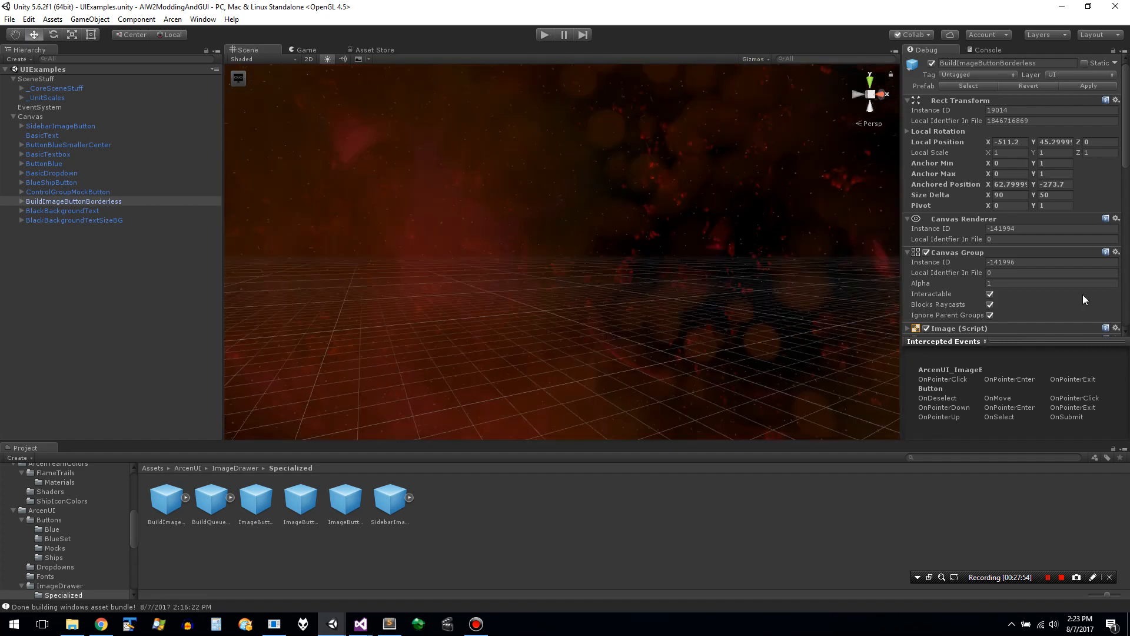
{"action": "left_click", "coordinate": [723, 359]}
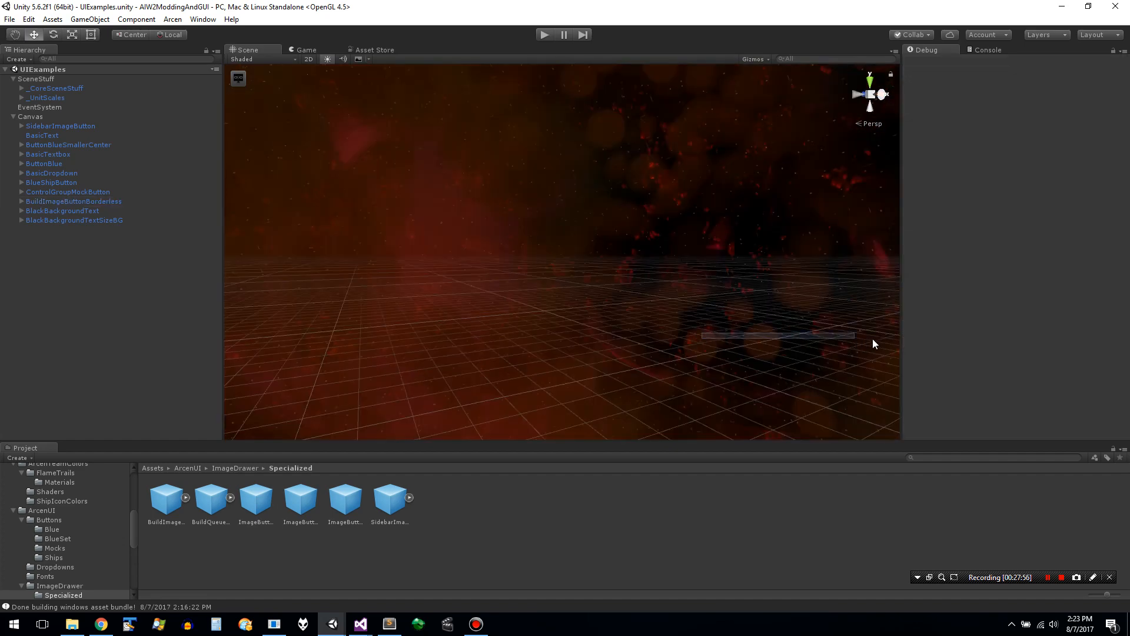
{"action": "left_click_drag", "start_coordinate": [821, 324], "coordinate": [960, 307], "text": "alt"}
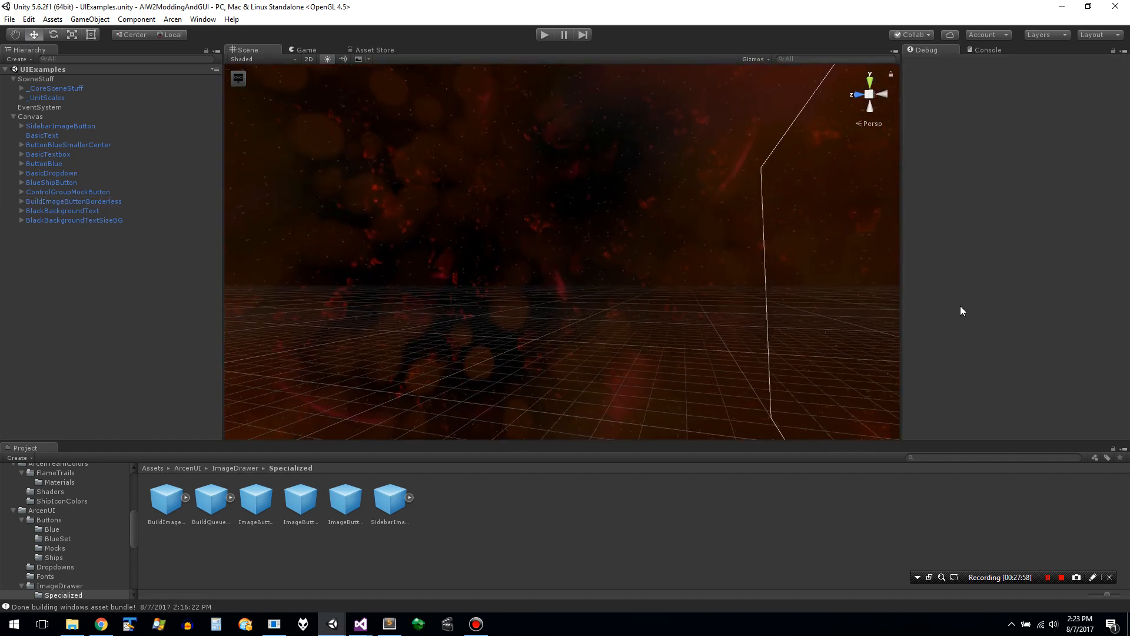
{"action": "key", "text": "Right"}
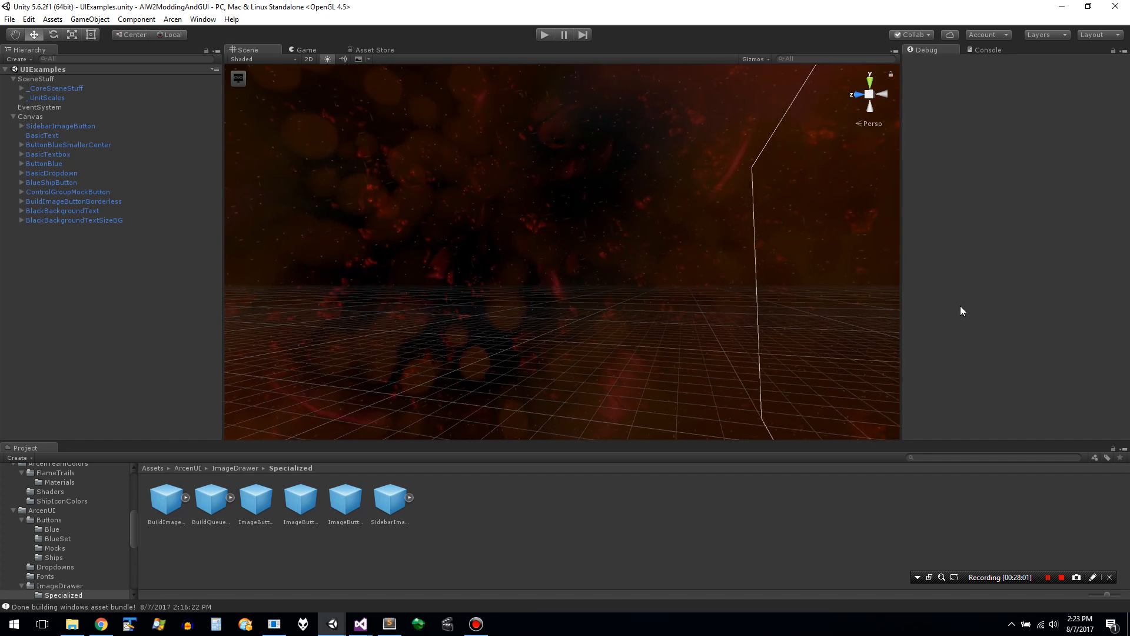
{"action": "key", "text": "Right"}
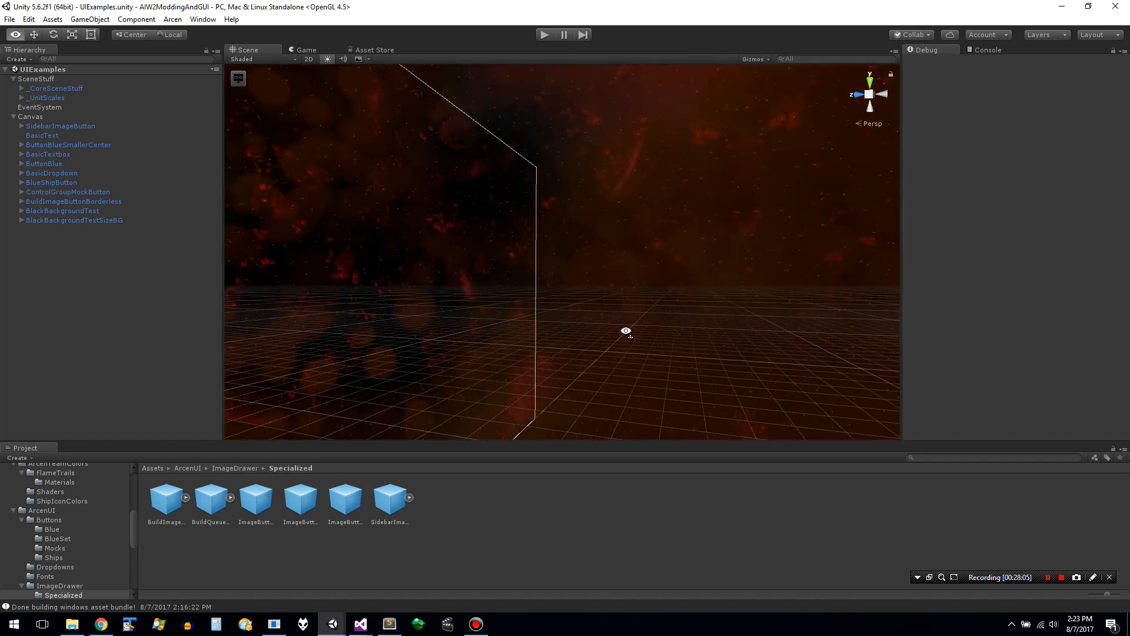
{"action": "left_click", "coordinate": [654, 255]}
{"action": "left_click_drag", "start_coordinate": [655, 255], "coordinate": [365, 288], "text": "alt"}
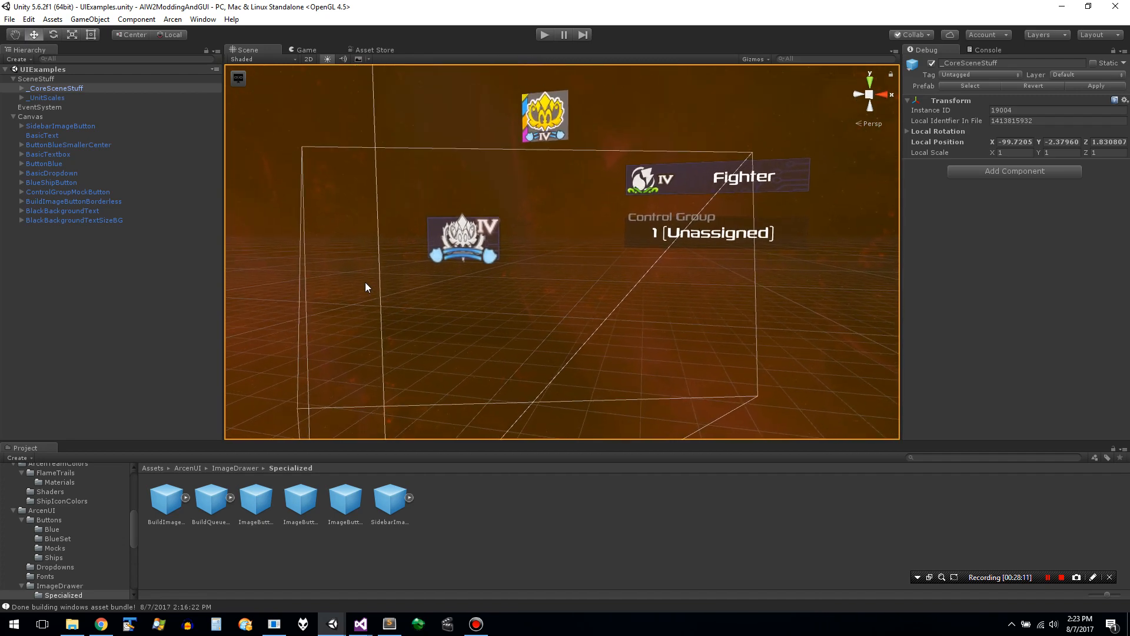
- Select BuildImageButtonBorderless under the Canvas again in place of the background objects
{"action": "left_click", "coordinate": [260, 239]}
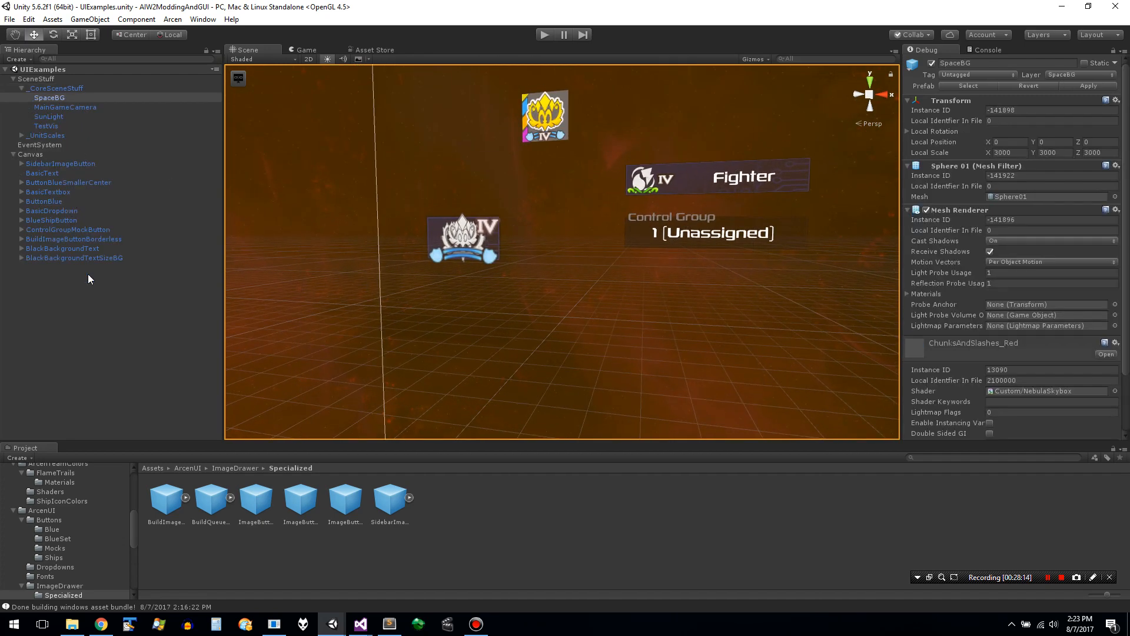
{"action": "left_click", "coordinate": [96, 260]}
{"action": "key", "text": "Up"}
{"action": "key", "text": "Up"}
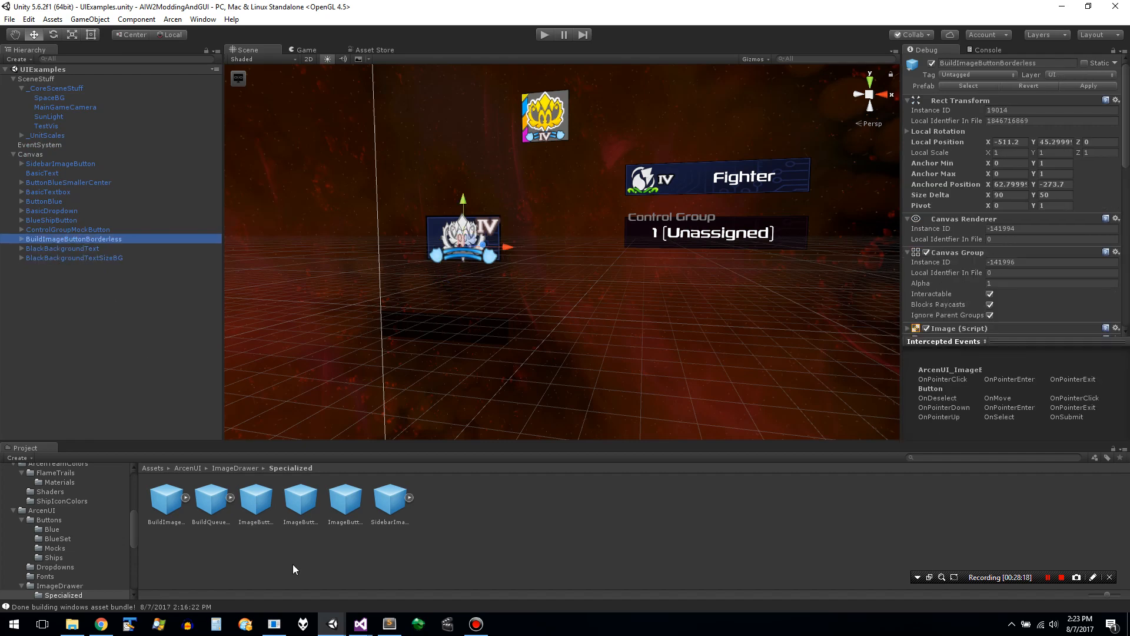
- Check the ImageButtonSet_BuildImageButtons and ImageButtonSet_BuildQueueImageButtons prefabs, and add the BuildQueueImageButtonBorderless prefab to the UIExamples scene
{"action": "left_click", "coordinate": [263, 505]}
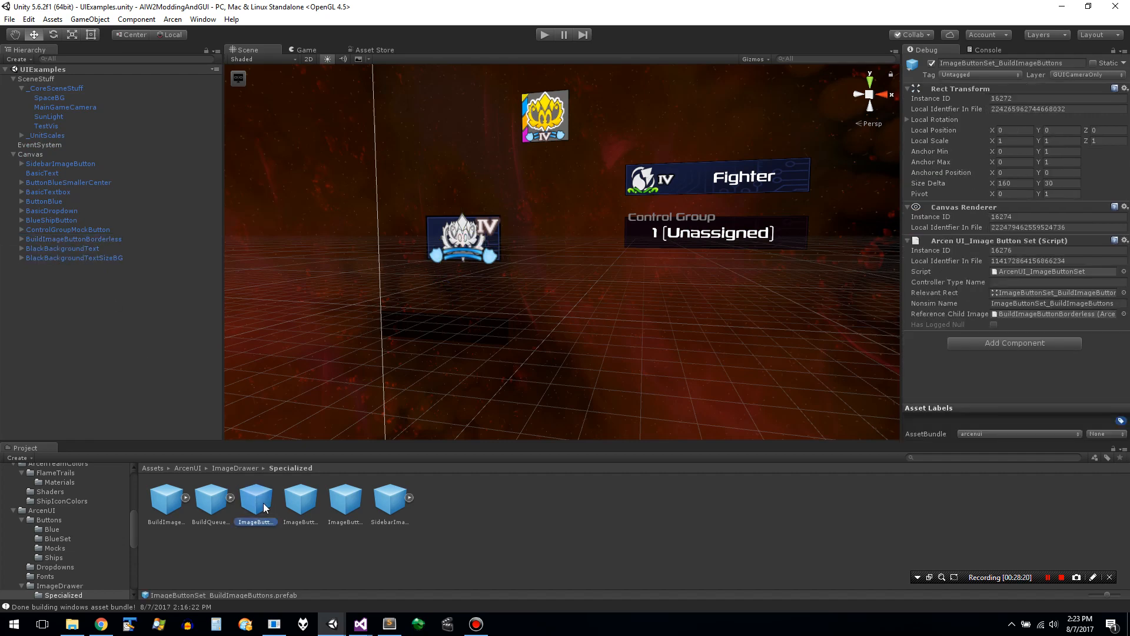
{"action": "left_click", "coordinate": [303, 503]}
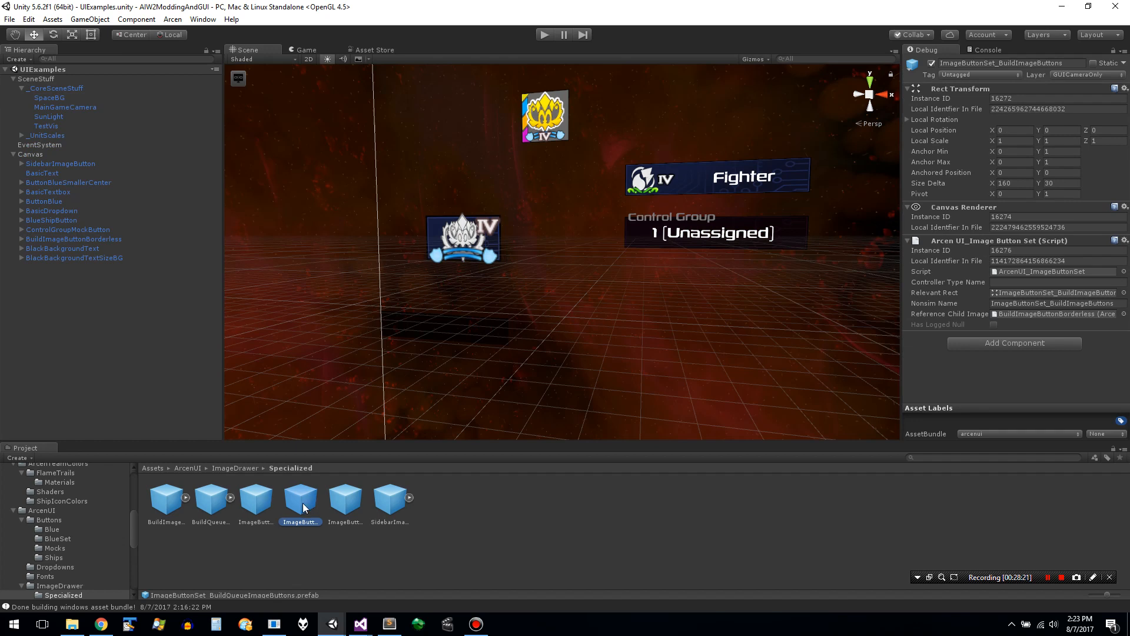
{"action": "left_click", "coordinate": [203, 501]}
{"action": "left_click_drag", "start_coordinate": [204, 502], "coordinate": [437, 334]}
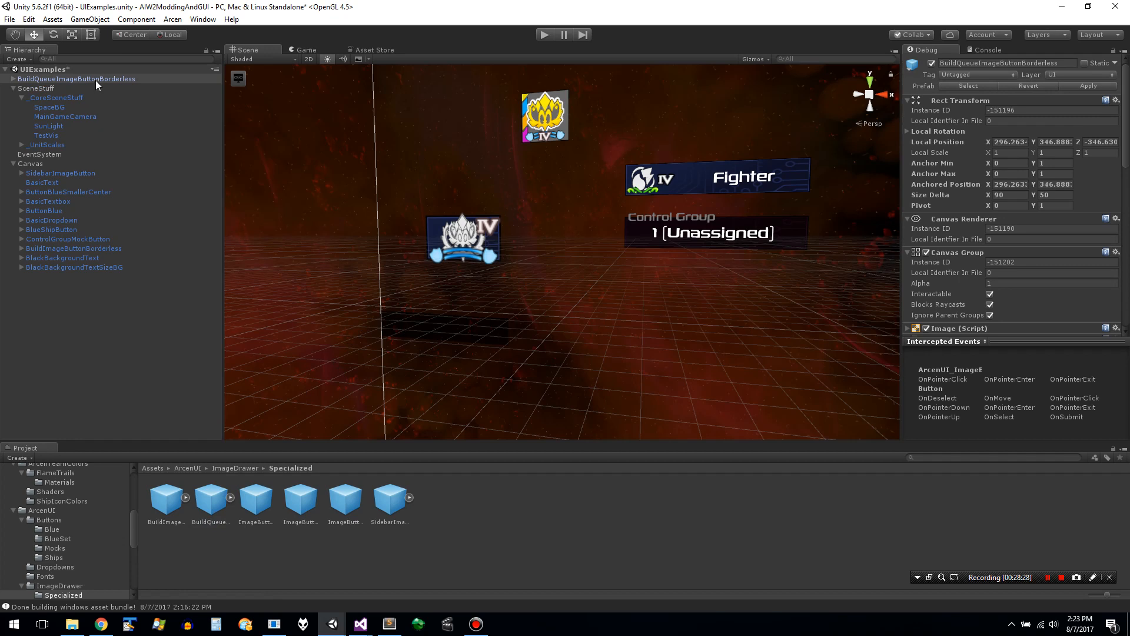
- Parent BuildQueueImageButtonBorderless to the Canvas as its last child and return the Inspector to Normal mode
{"action": "left_click_drag", "start_coordinate": [95, 80], "coordinate": [42, 165]}
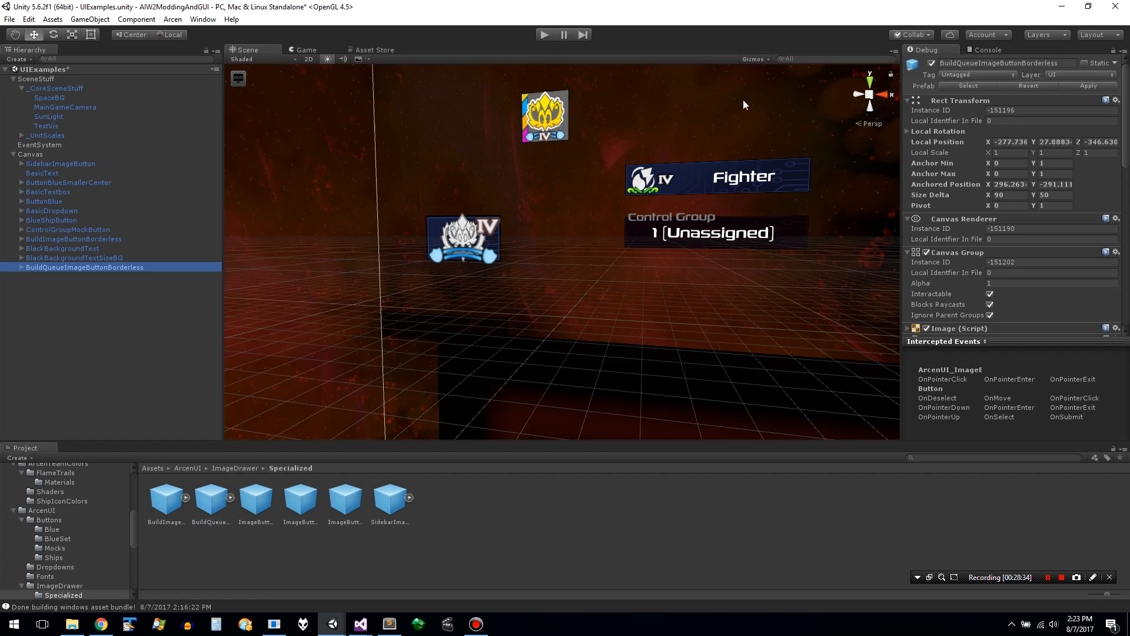
{"action": "left_click", "coordinate": [1126, 52]}
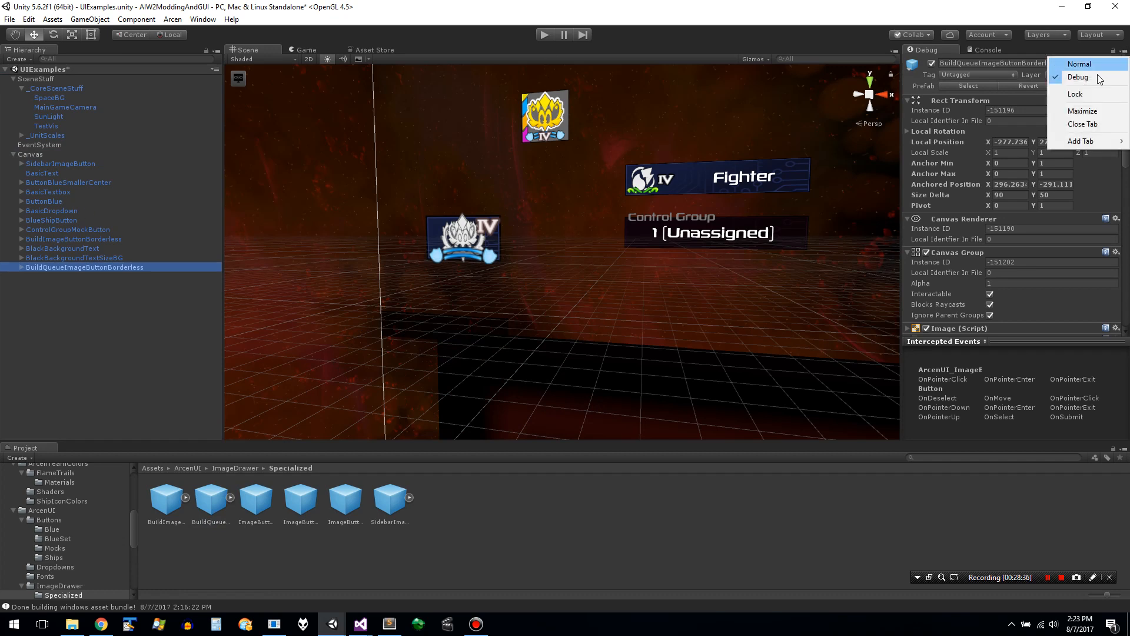
{"action": "left_click", "coordinate": [1079, 64]}
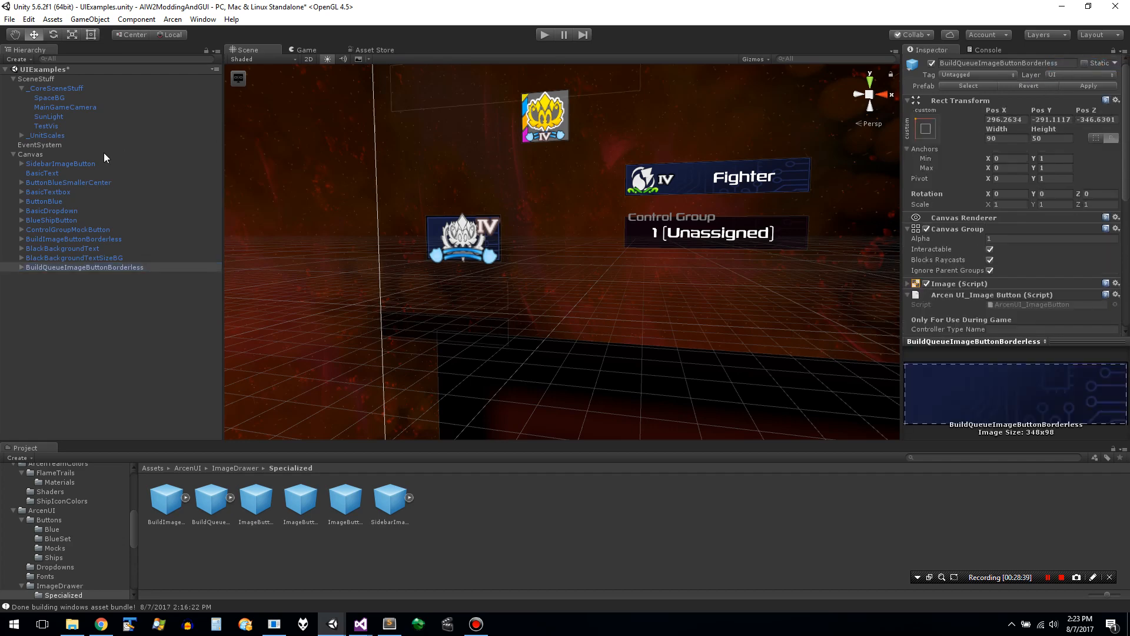
- Copy the Pos X value 62.79999 from BuildImageButtonBorderless to BuildQueueImageButtonBorderless
{"action": "left_click", "coordinate": [111, 239]}
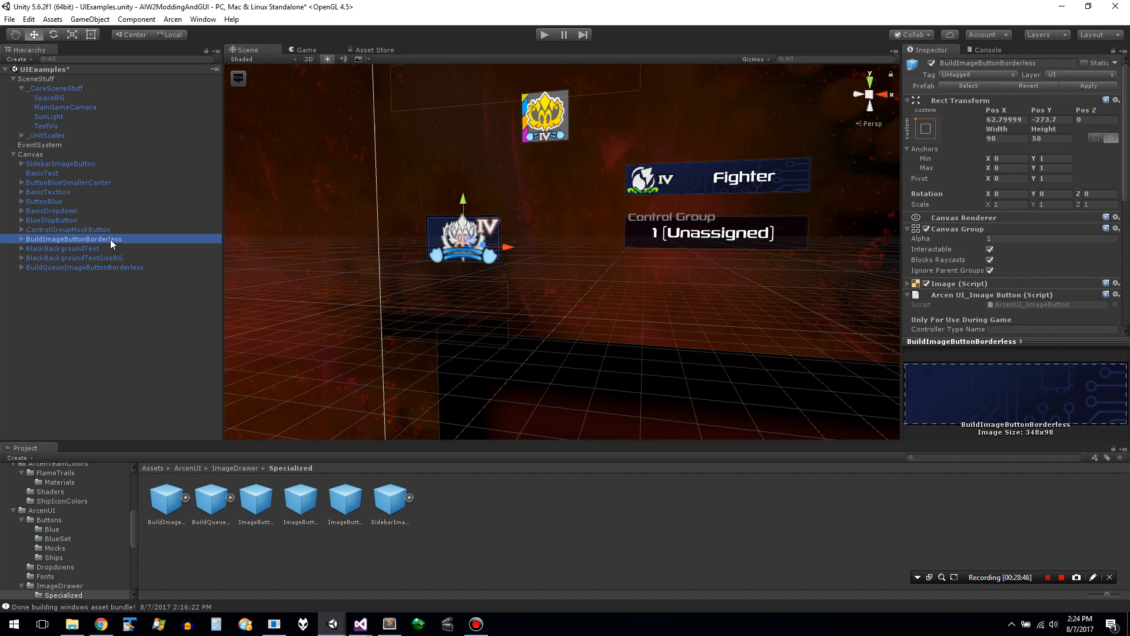
{"action": "left_click", "coordinate": [1001, 119]}
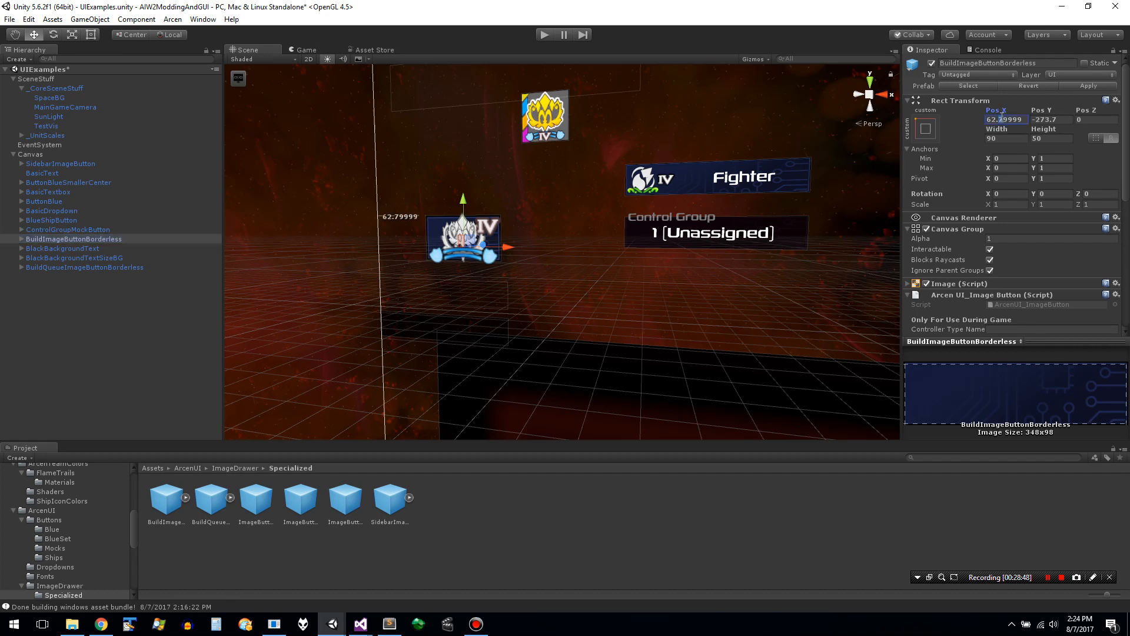
{"action": "double_click", "coordinate": [1001, 117]}
{"action": "key", "text": "ctrl+c"}
{"action": "left_click", "coordinate": [119, 267]}
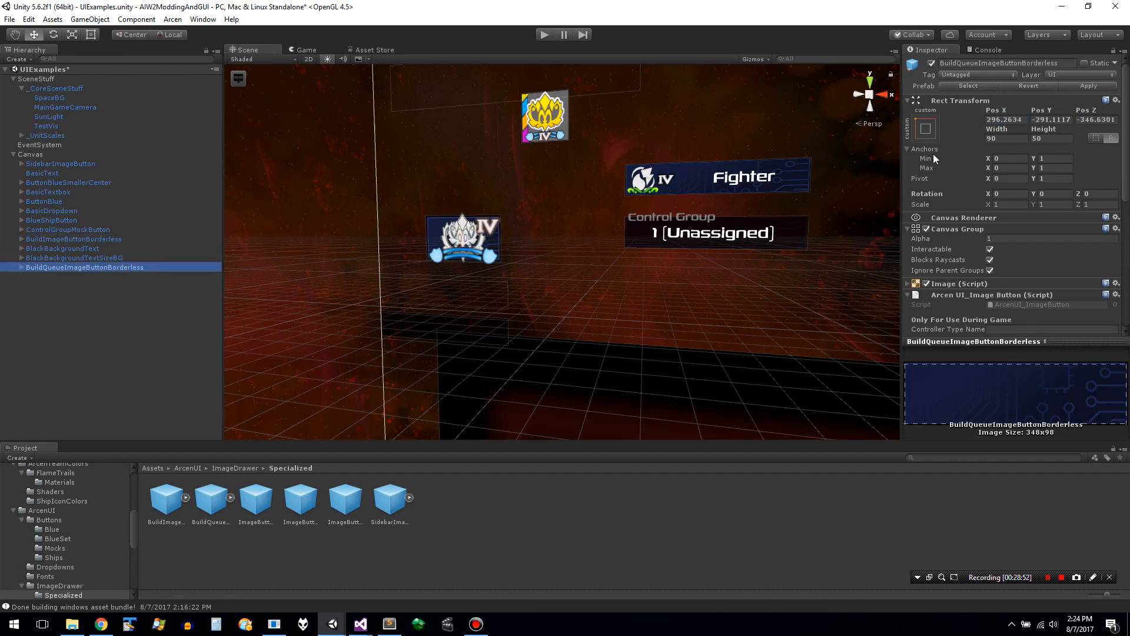
{"action": "double_click", "coordinate": [1009, 120]}
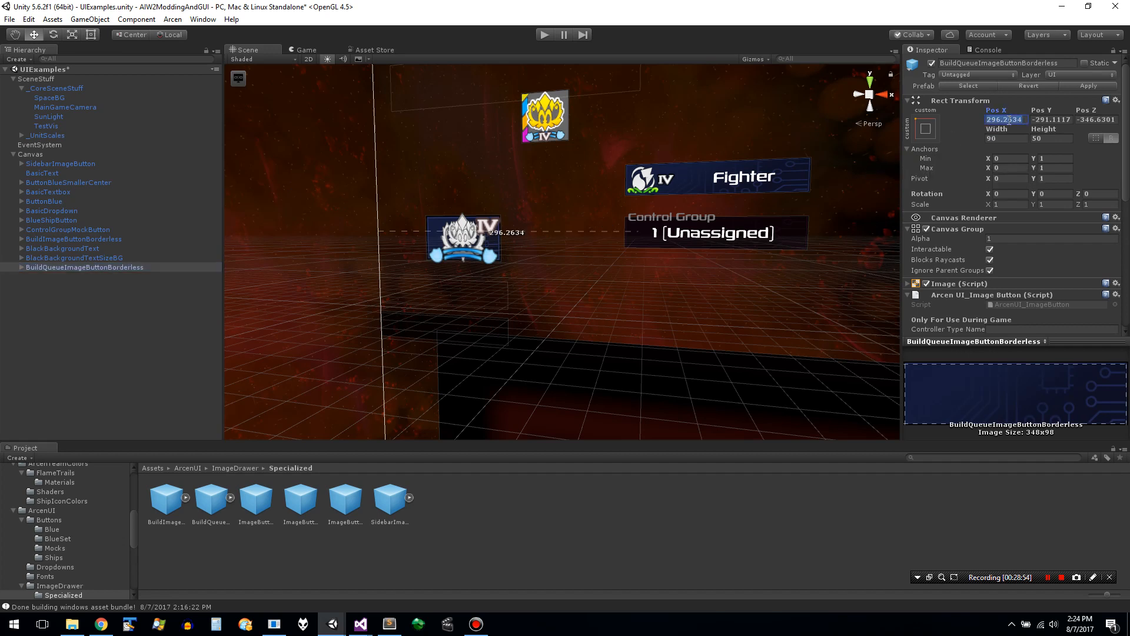
{"action": "key", "text": "ctrl+v"}
{"action": "key", "text": "Tab"}
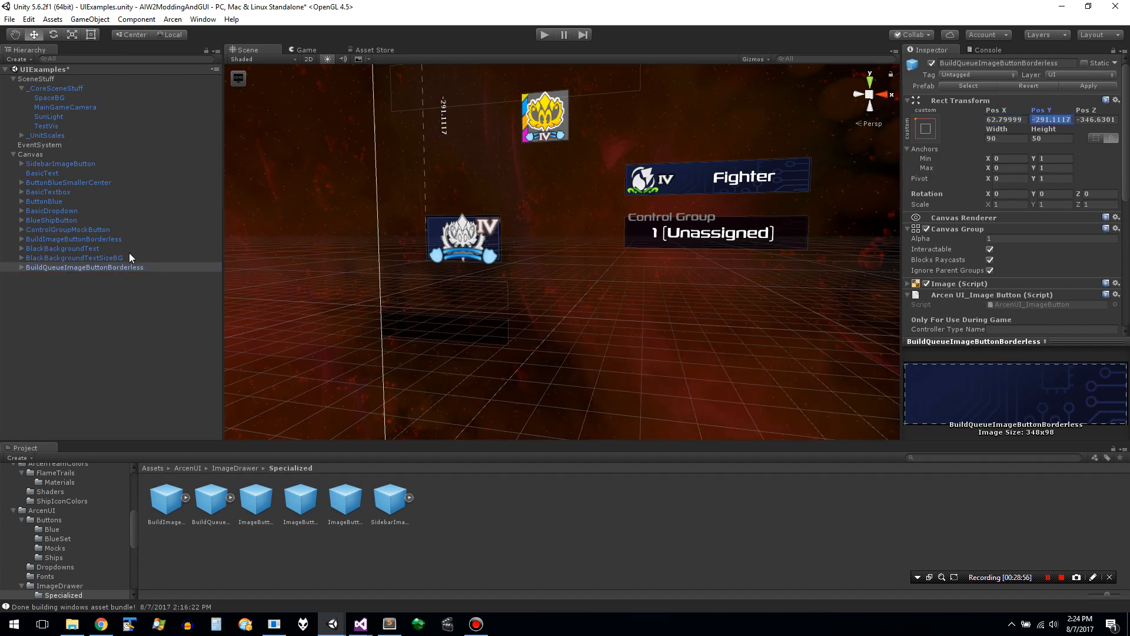
- Copy the Pos Y value -273.7 from BuildImageButtonBorderless to BuildQueueImageButtonBorderless and set its Pos Z to 0
{"action": "left_click", "coordinate": [89, 238]}
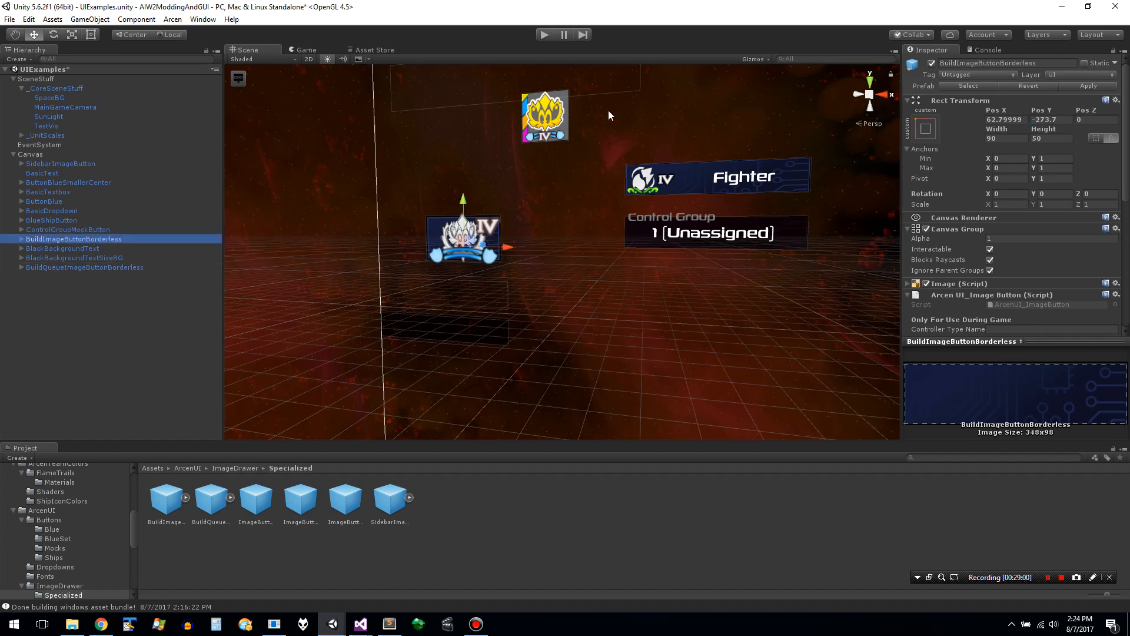
{"action": "double_click", "coordinate": [1056, 120]}
{"action": "key", "text": "ctrl+c"}
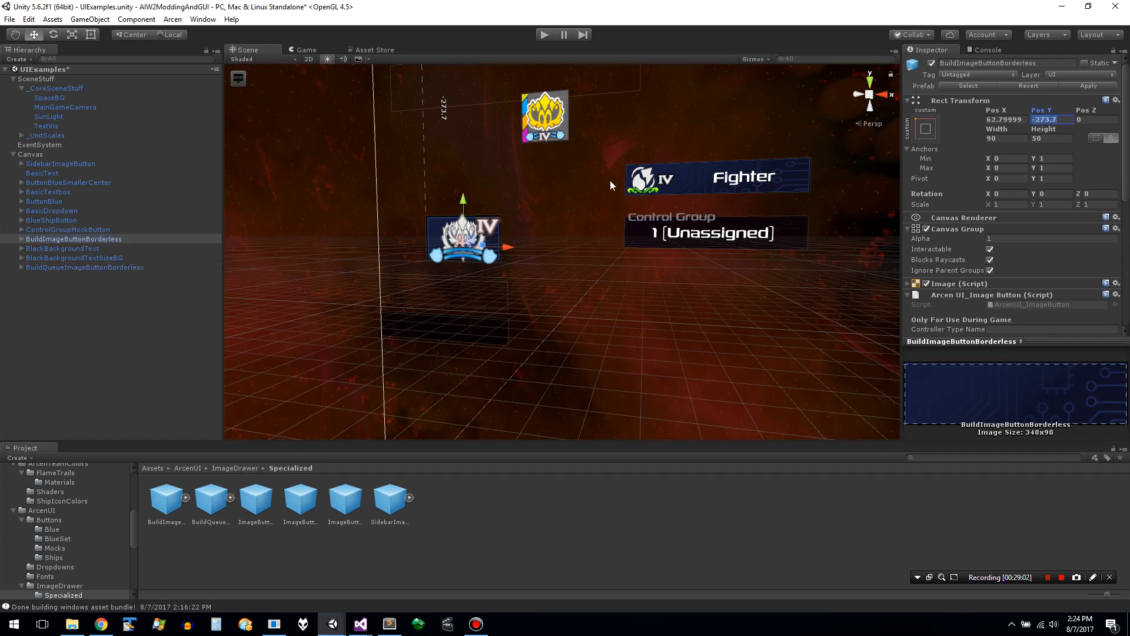
{"action": "left_click", "coordinate": [110, 267]}
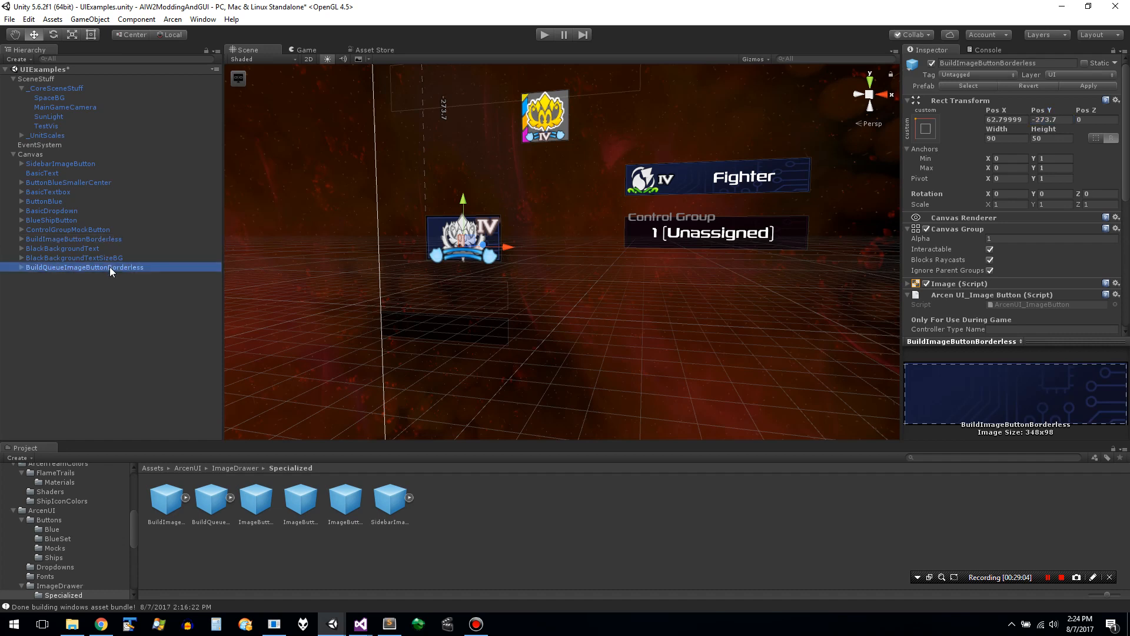
{"action": "double_click", "coordinate": [1057, 121]}
{"action": "key", "text": "ctrl+v"}
{"action": "key", "text": "Tab"}
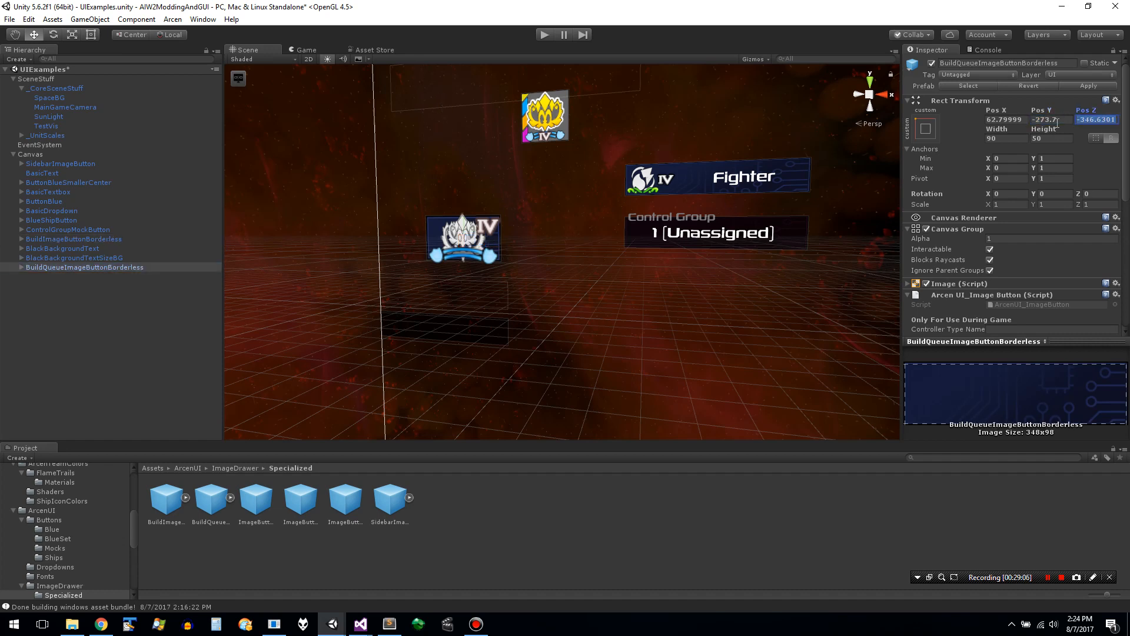
{"action": "type", "text": "0"}
{"action": "key", "text": "Tab"}
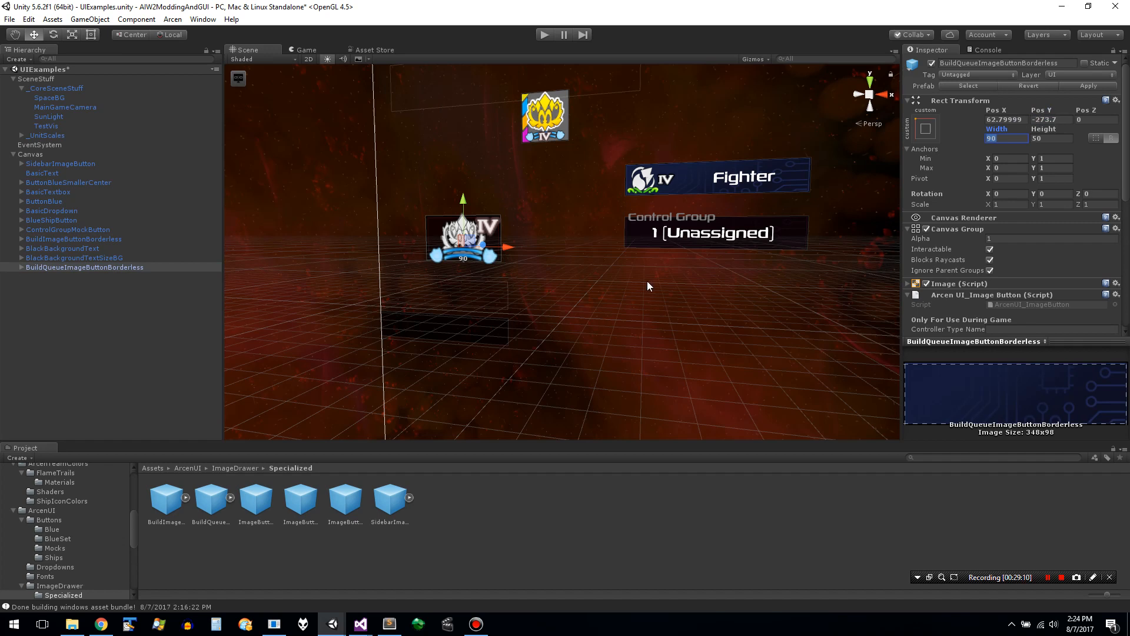
- Move BuildQueueImageButtonBorderless clear of the overlapping build button, to about X 166.7, Y -315.2
{"action": "left_click", "coordinate": [465, 240]}
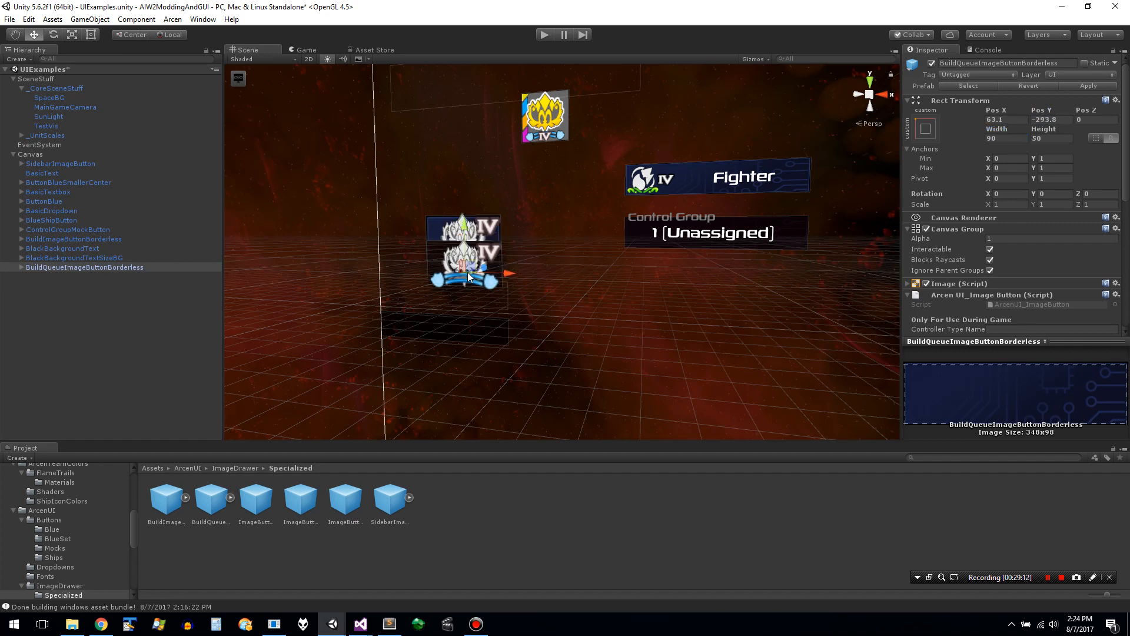
{"action": "left_click_drag", "start_coordinate": [465, 240], "coordinate": [557, 281]}
{"action": "left_click", "coordinate": [611, 364]}
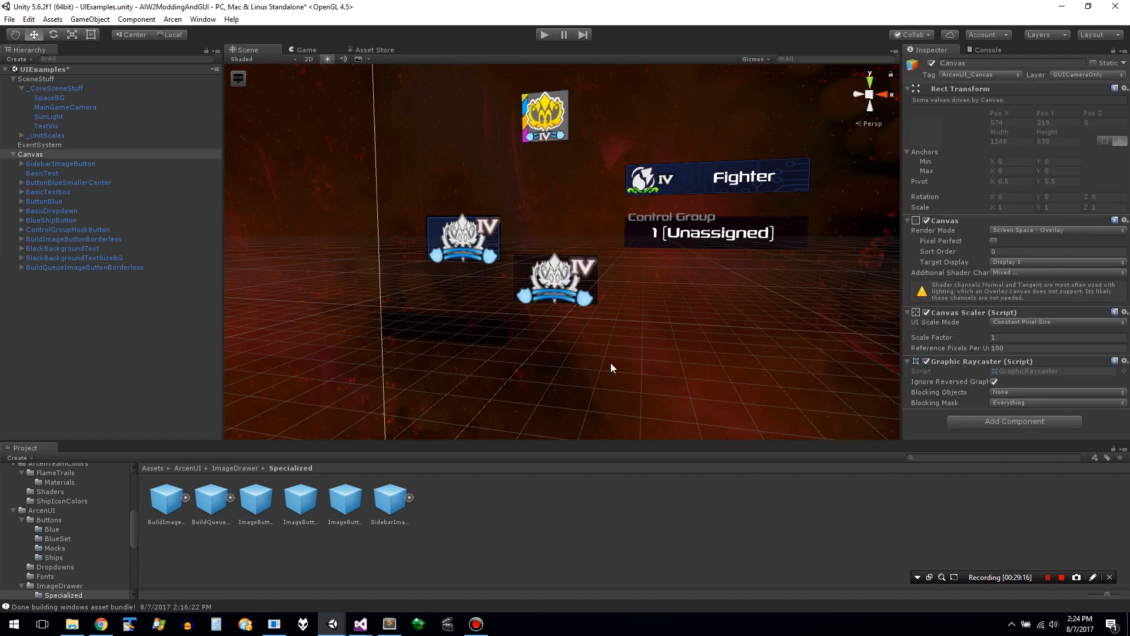
- Focus the scene on BuildQueueImageButtonBorderless and examine its Rect Transform, Canvas Group, Arcen UI_Image Button and Button component settings
{"action": "left_click", "coordinate": [543, 272]}
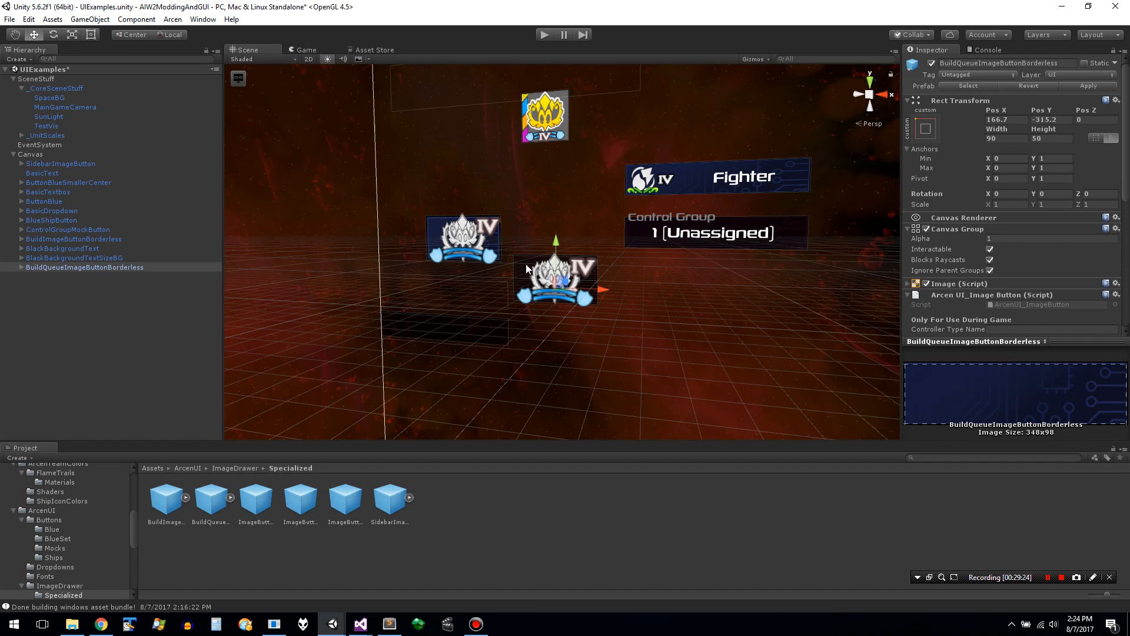
{"action": "left_click", "coordinate": [75, 266]}
{"action": "left_click", "coordinate": [892, 195]}
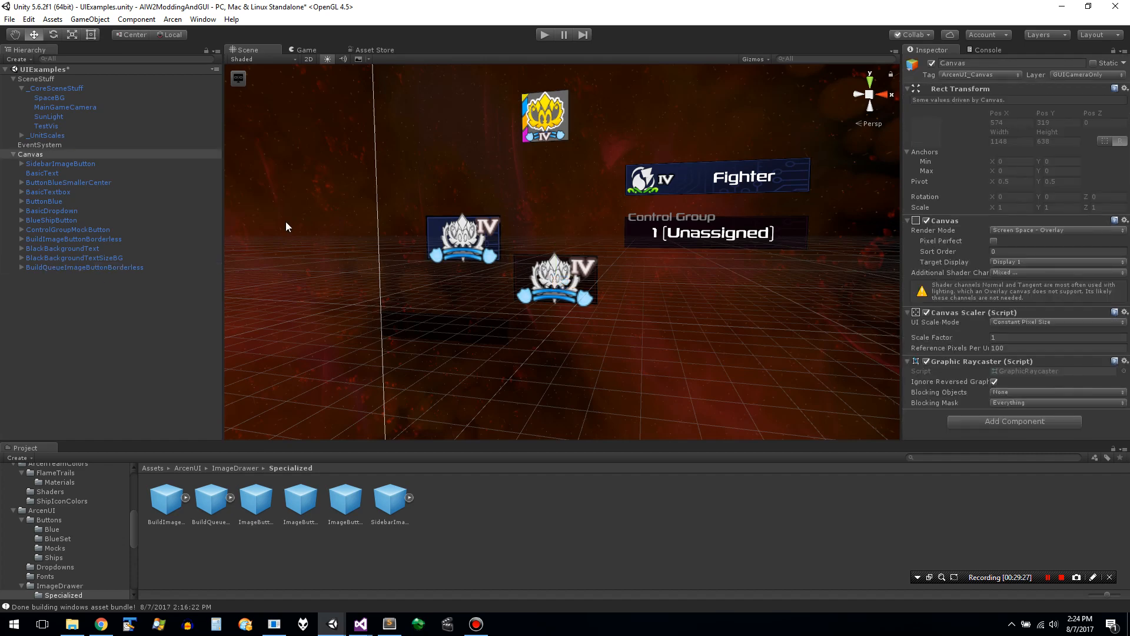
{"action": "double_click", "coordinate": [127, 267]}
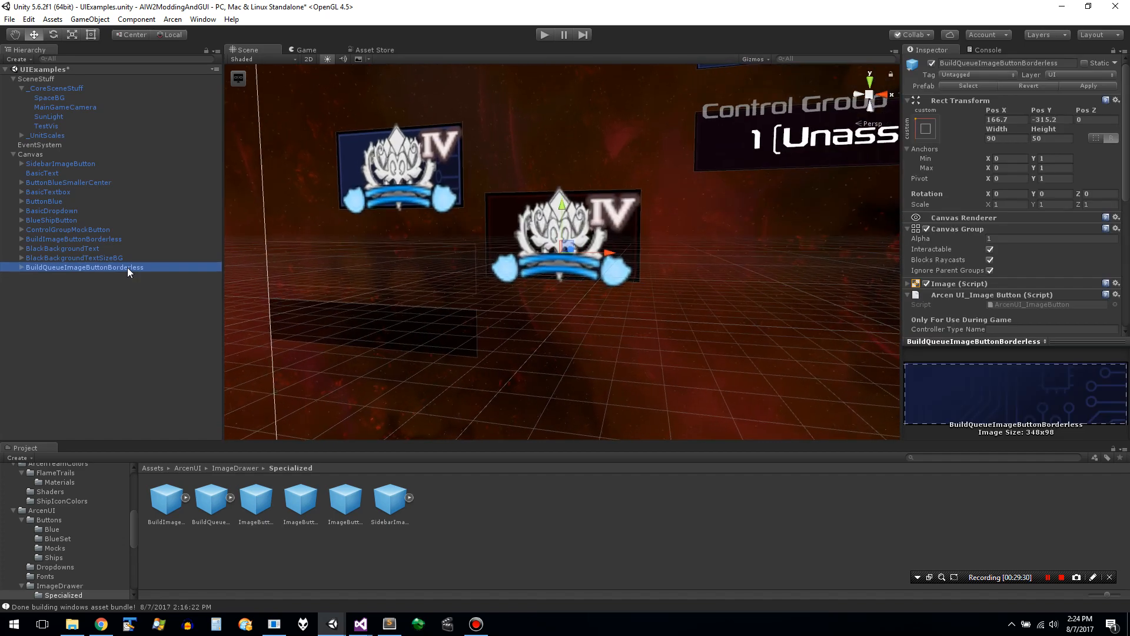
{"action": "left_click", "coordinate": [127, 267]}
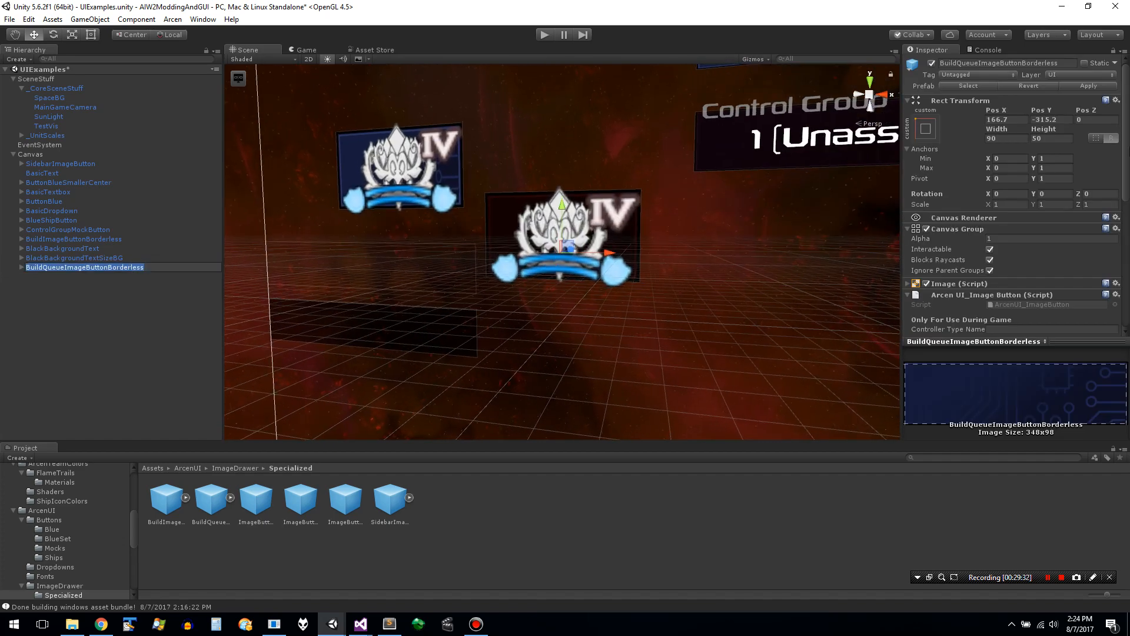
{"action": "left_click_drag", "start_coordinate": [1129, 166], "coordinate": [1126, 218]}
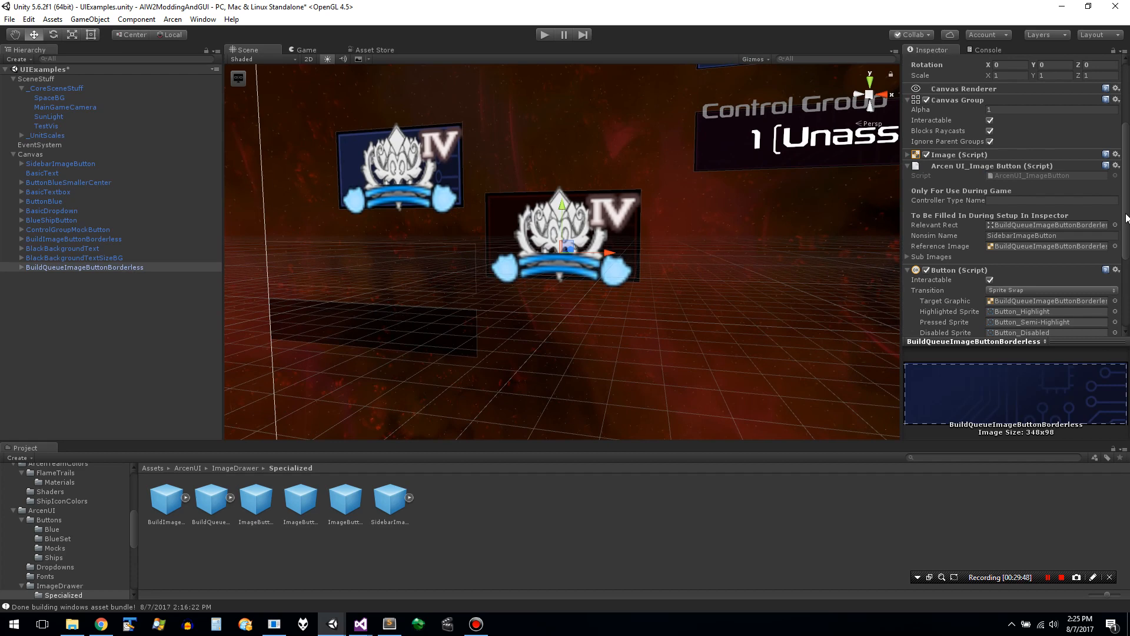
{"action": "left_click_drag", "start_coordinate": [1126, 218], "coordinate": [1127, 75]}
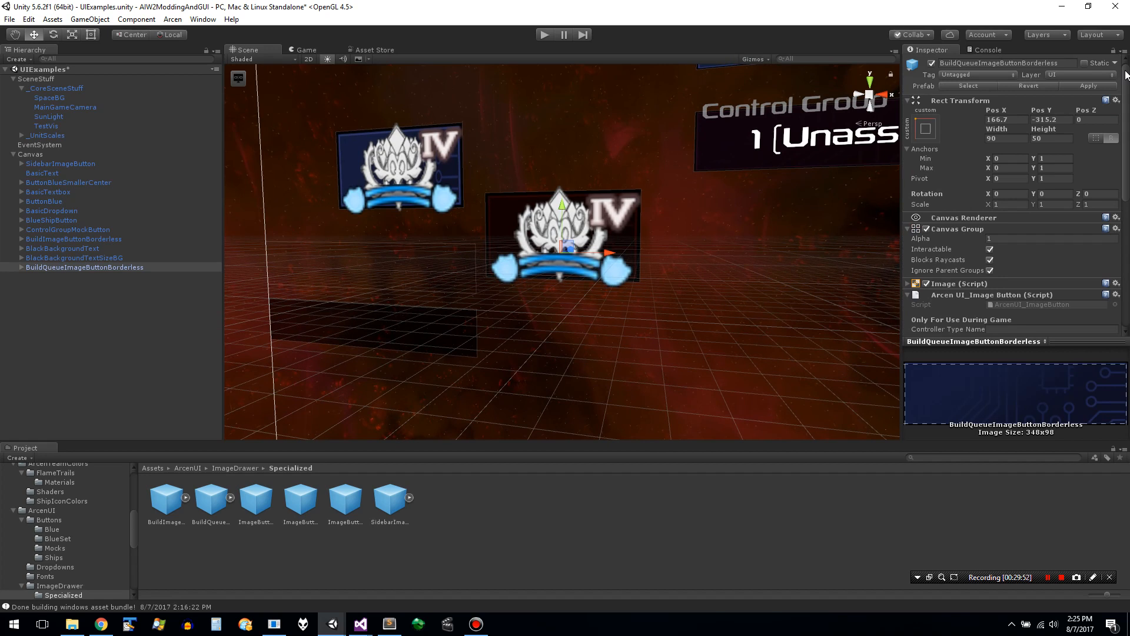
{"action": "left_click_drag", "start_coordinate": [1127, 76], "coordinate": [1127, 132]}
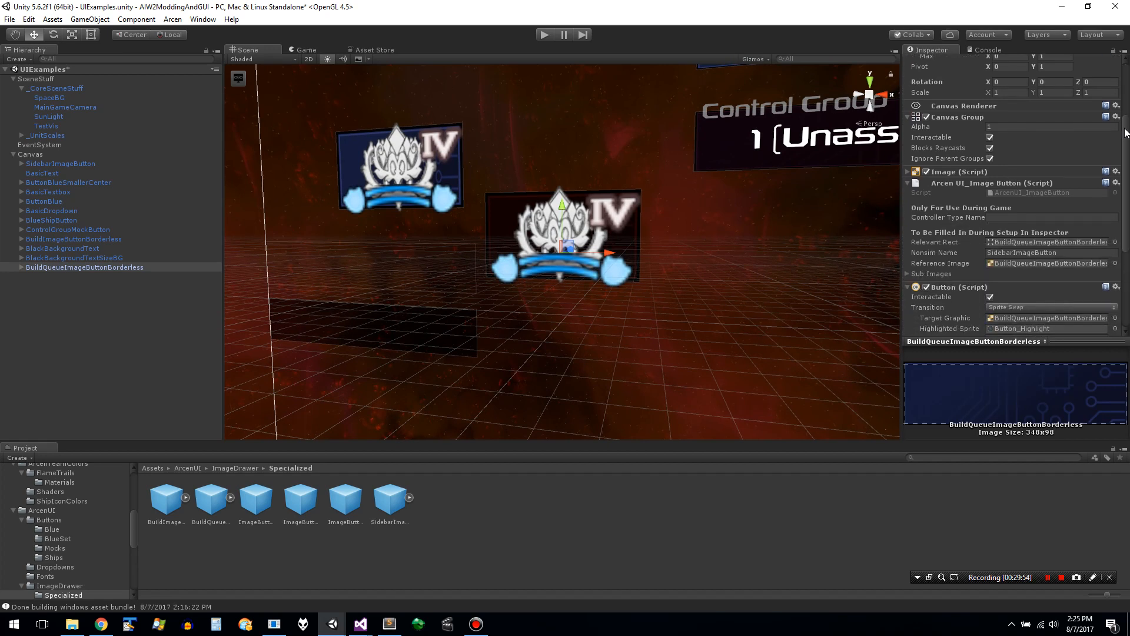
{"action": "left_click_drag", "start_coordinate": [1125, 187], "coordinate": [1125, 255]}
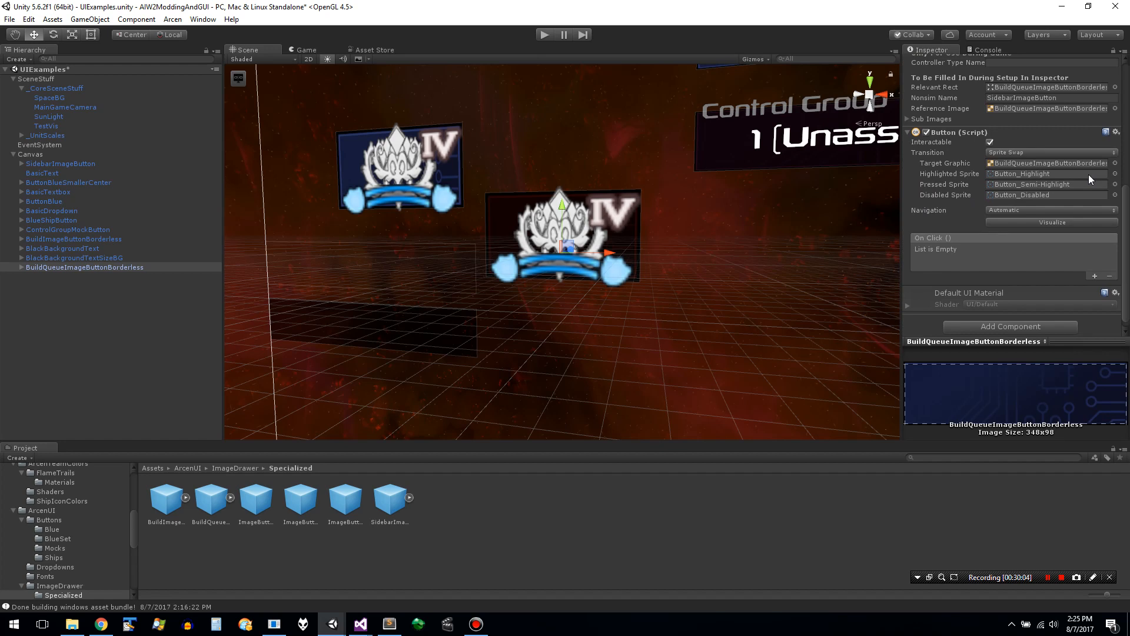
{"action": "left_click_drag", "start_coordinate": [1126, 202], "coordinate": [1125, 218]}
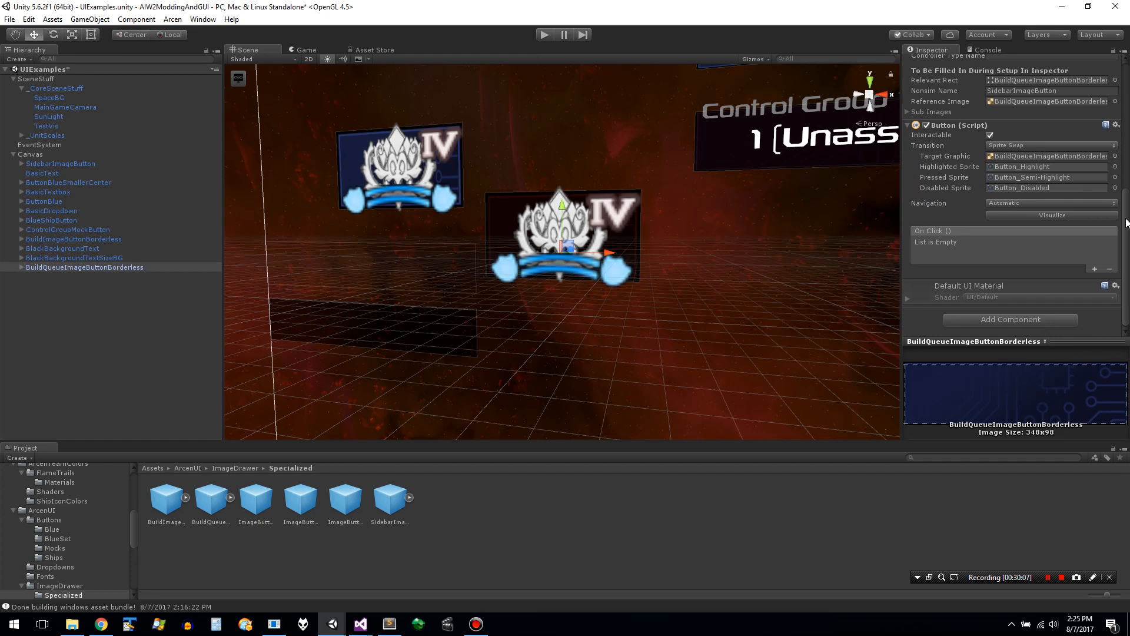
- Save the UIExamples scene and apply the changes on BuildQueueImageButtonBorderless to its prefab
{"action": "key", "text": "ctrl+s"}
{"action": "left_click_drag", "start_coordinate": [1126, 223], "coordinate": [1126, 76]}
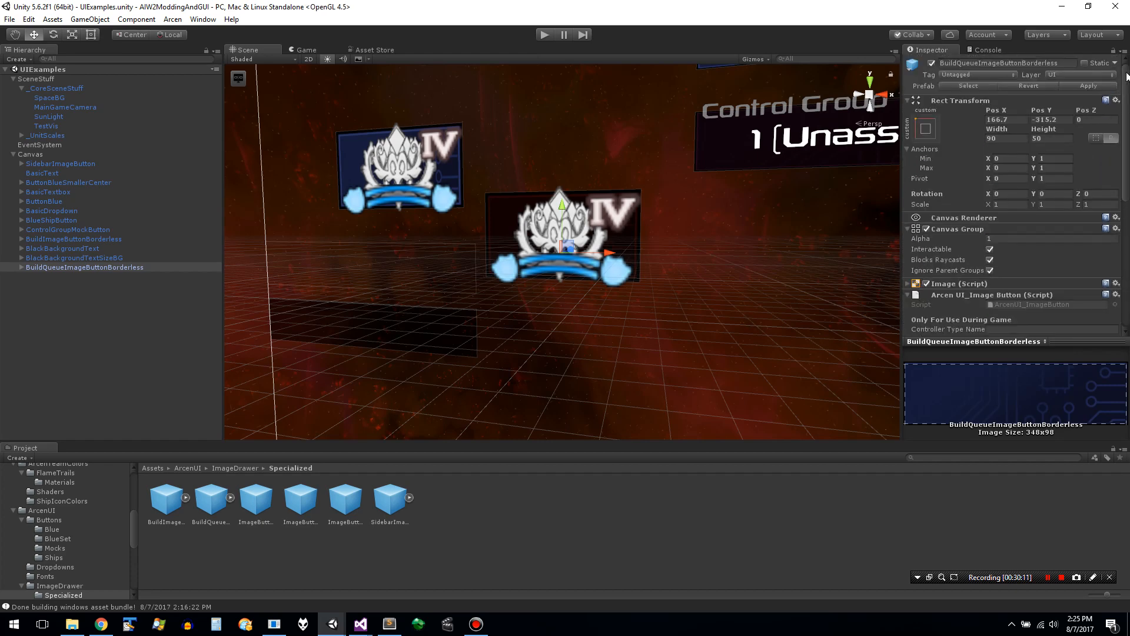
{"action": "left_click", "coordinate": [1089, 86]}
- Set Pos X and Pos Y of the BuildQueueImageButtonBorderless prefab asset to 0 and save
{"action": "left_click", "coordinate": [190, 510]}
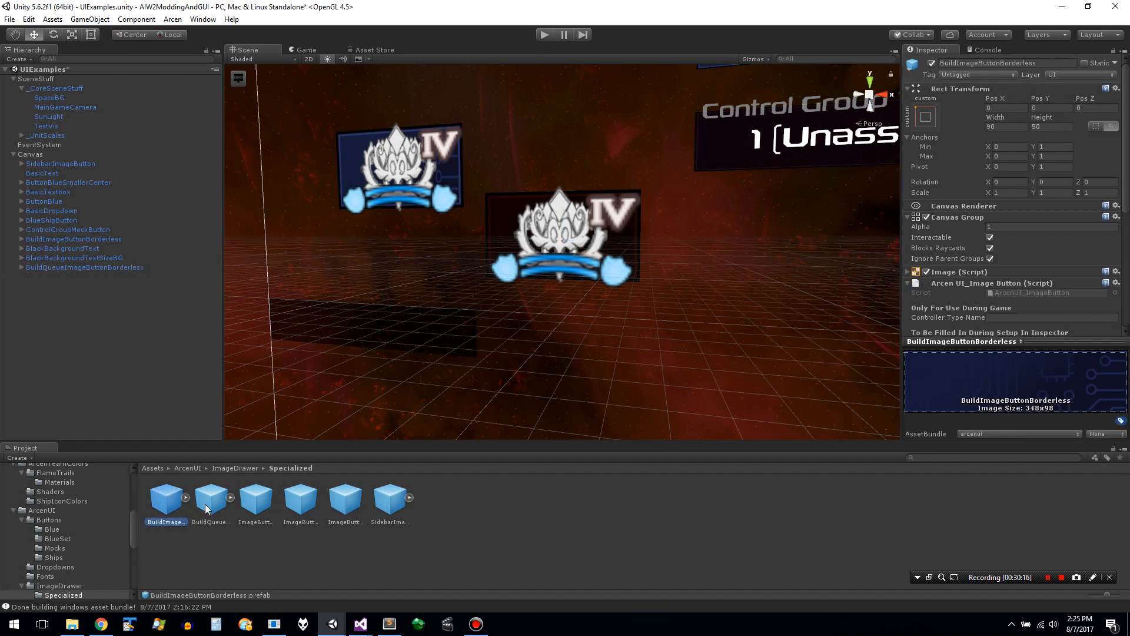
{"action": "left_click", "coordinate": [1009, 107]}
{"action": "type", "text": "0"}
{"action": "key", "text": "Tab"}
{"action": "type", "text": "0"}
{"action": "key", "text": "Tab"}
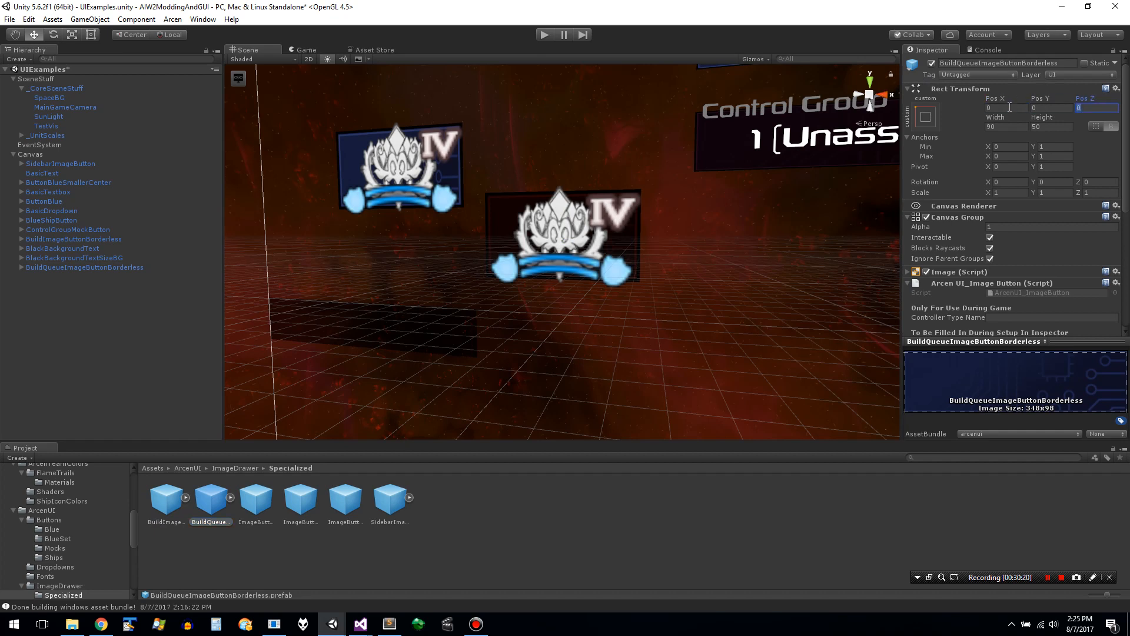
{"action": "key", "text": "ctrl+s"}
- Check the settings of the three ImageButtonSet prefabs and the SidebarImageButton prefab in the Specialized folder
{"action": "left_click", "coordinate": [246, 505]}
{"action": "left_click", "coordinate": [305, 502]}
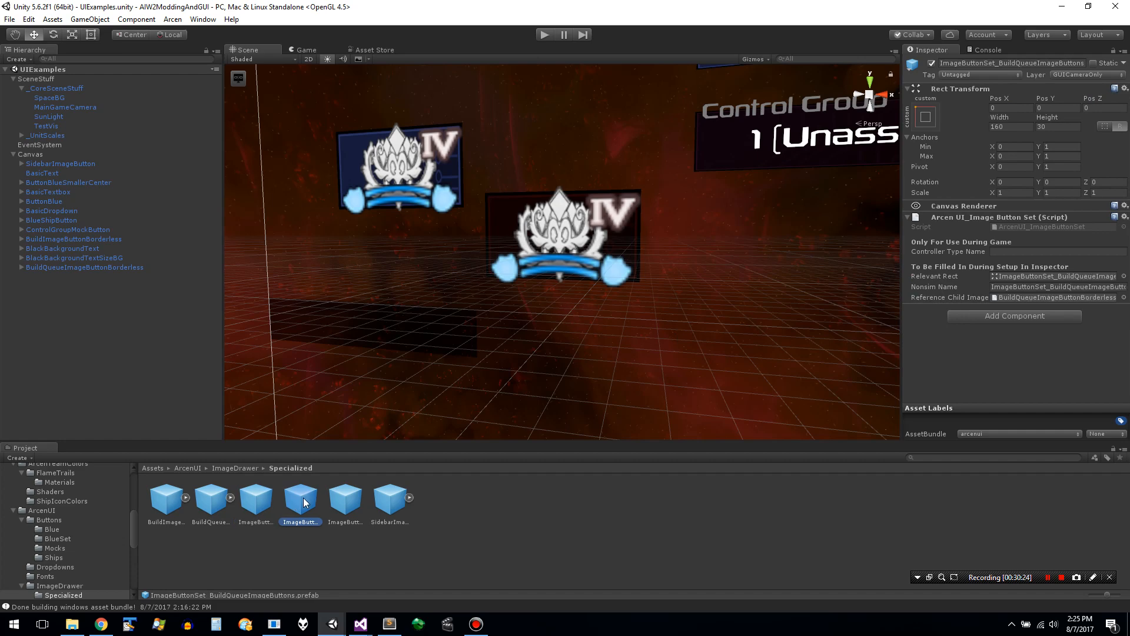
{"action": "left_click", "coordinate": [356, 503]}
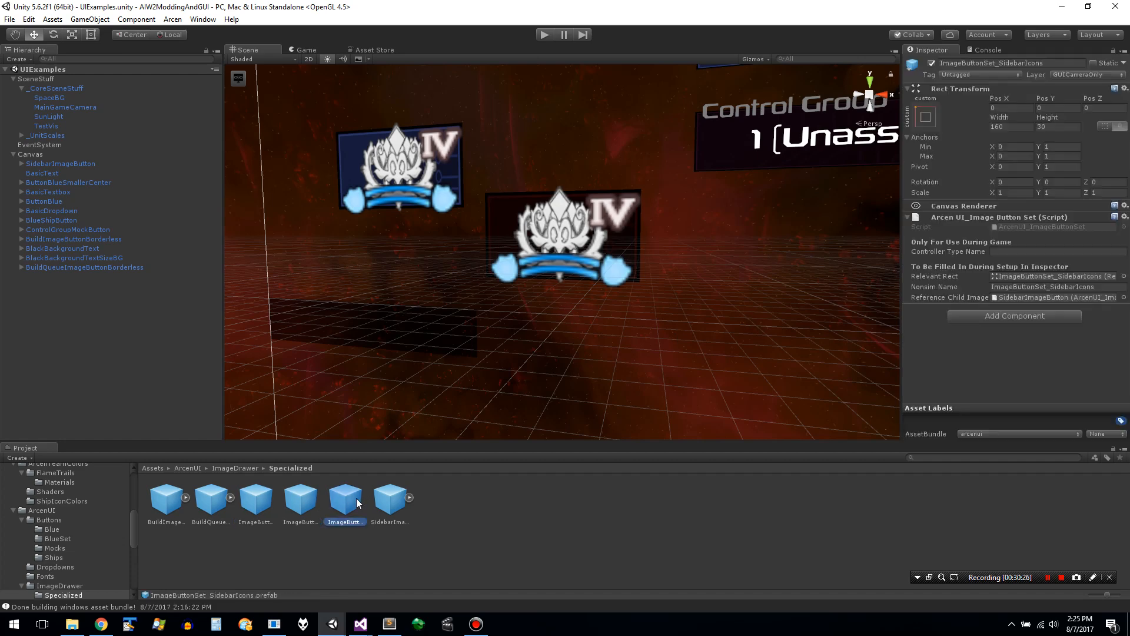
{"action": "left_click", "coordinate": [397, 499]}
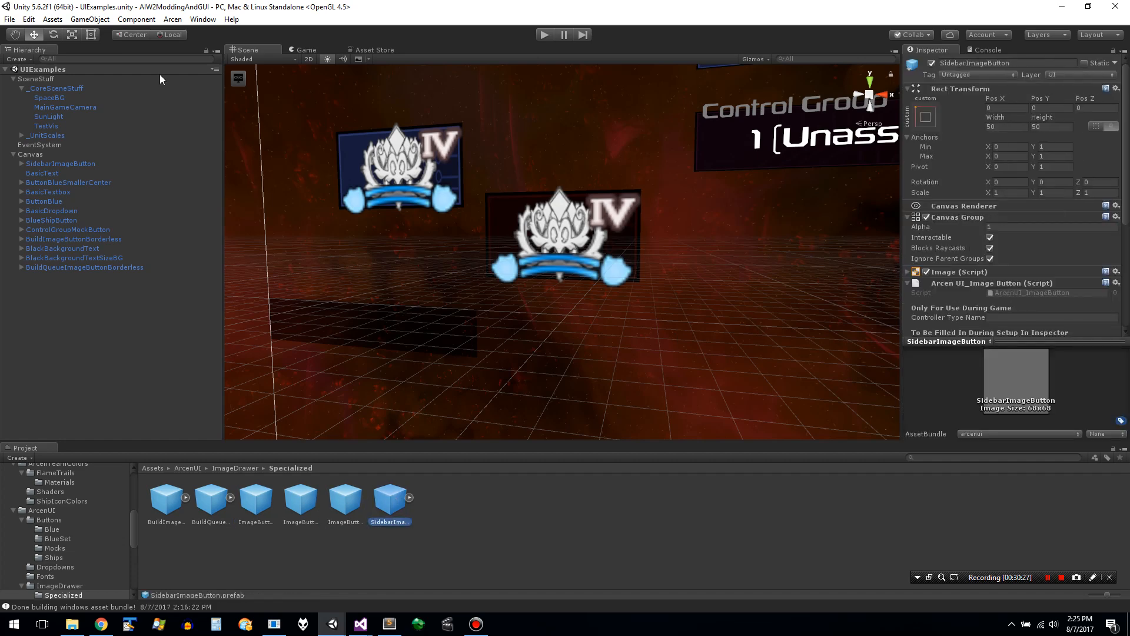
- Expand _UnitScales and review the Canvas controls in turn, from SidebarImageButton down to BuildQueueImageButtonBorderless
{"action": "left_click", "coordinate": [22, 136]}
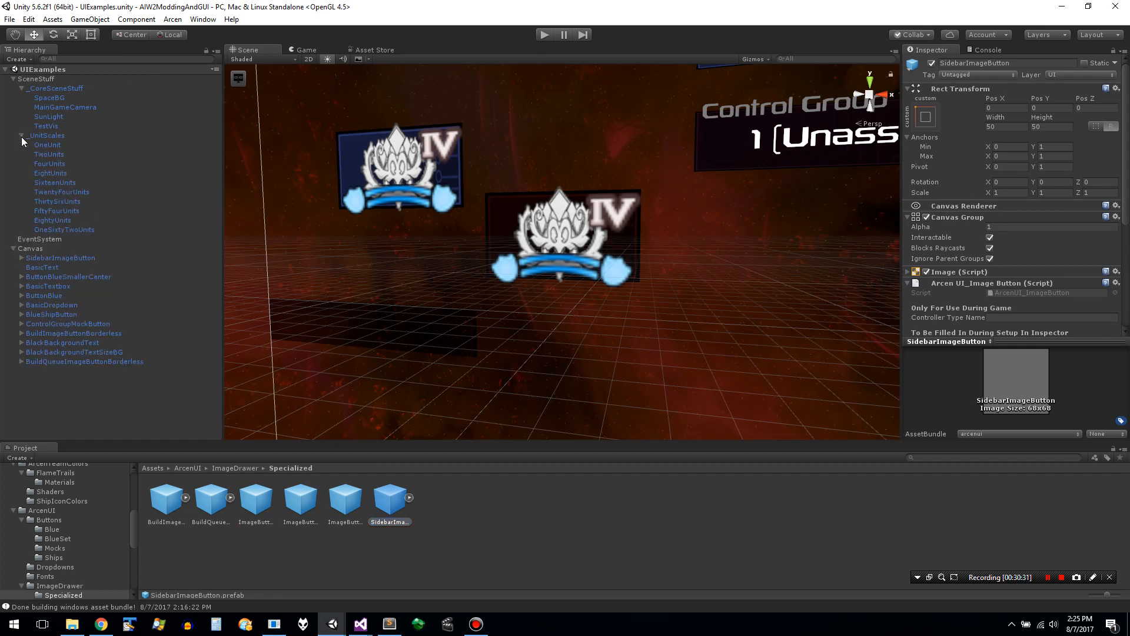
{"action": "left_click", "coordinate": [65, 258]}
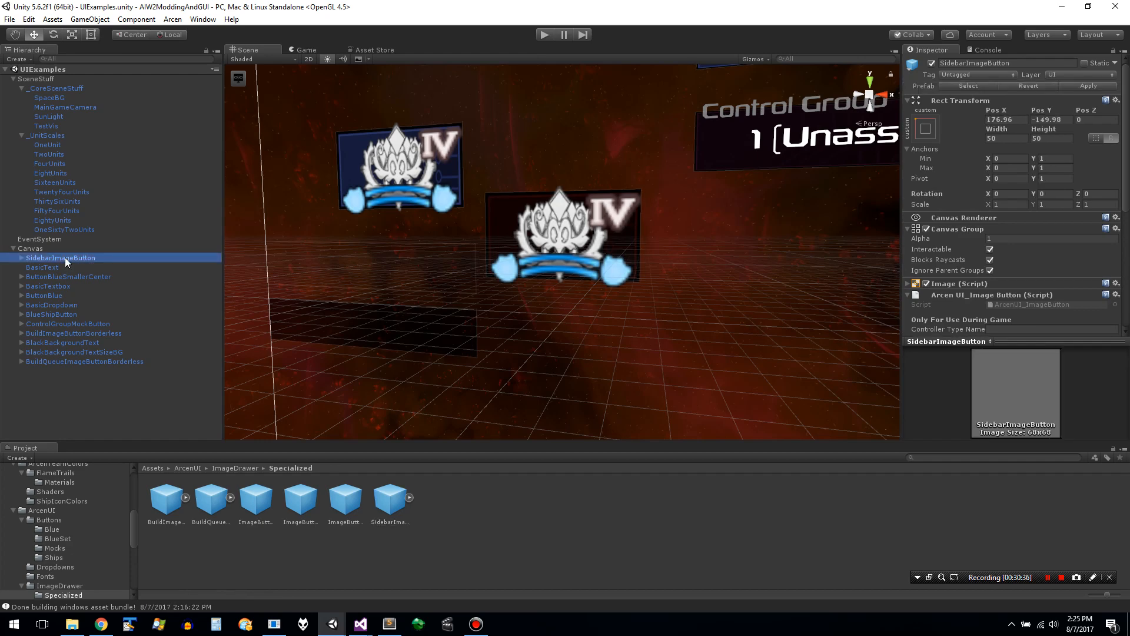
{"action": "key", "text": "Down"}
{"action": "key", "text": "Down"}
{"action": "key", "text": "Down"}
{"action": "key", "text": "Down"}
{"action": "key", "text": "Down"}
{"action": "key", "text": "Down"}
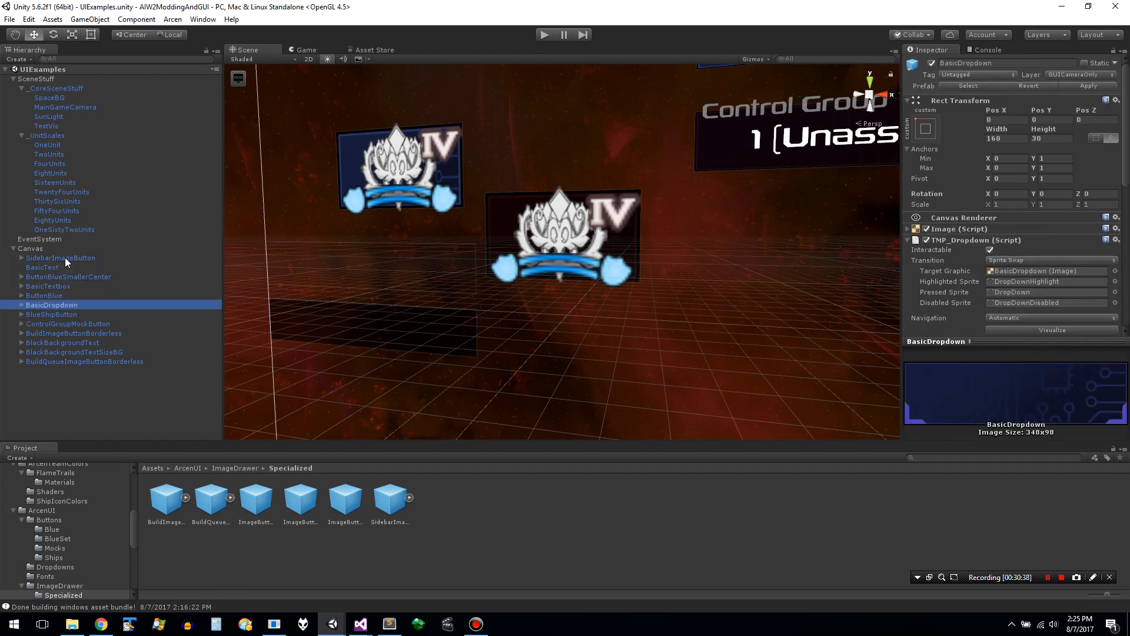
{"action": "key", "text": "Down"}
{"action": "key", "text": "Down"}
{"action": "key", "text": "Down"}
{"action": "key", "text": "Down"}
{"action": "key", "text": "Down"}
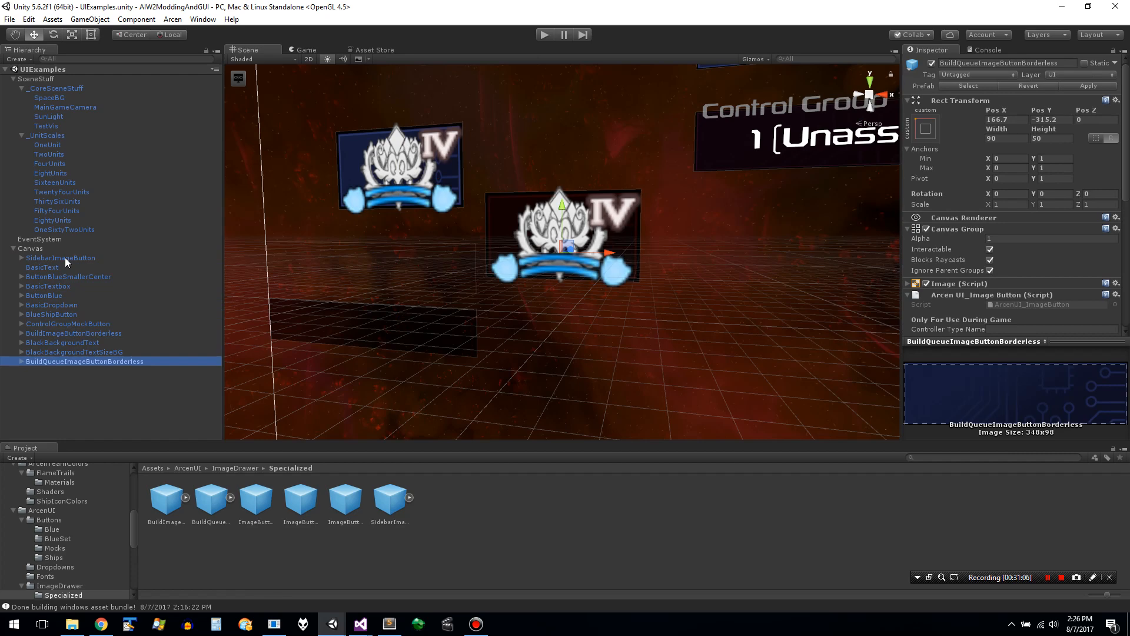
- Save all assets and build the Windows asset bundle
{"action": "left_click", "coordinate": [203, 19]}
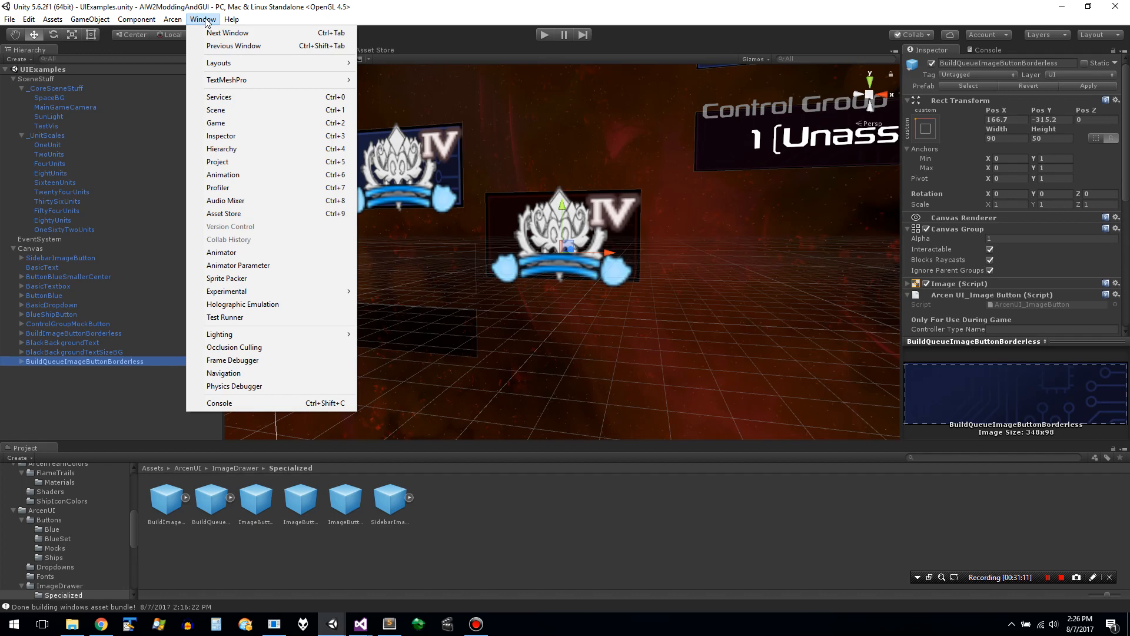
{"action": "mouse_move", "coordinate": [169, 24]}
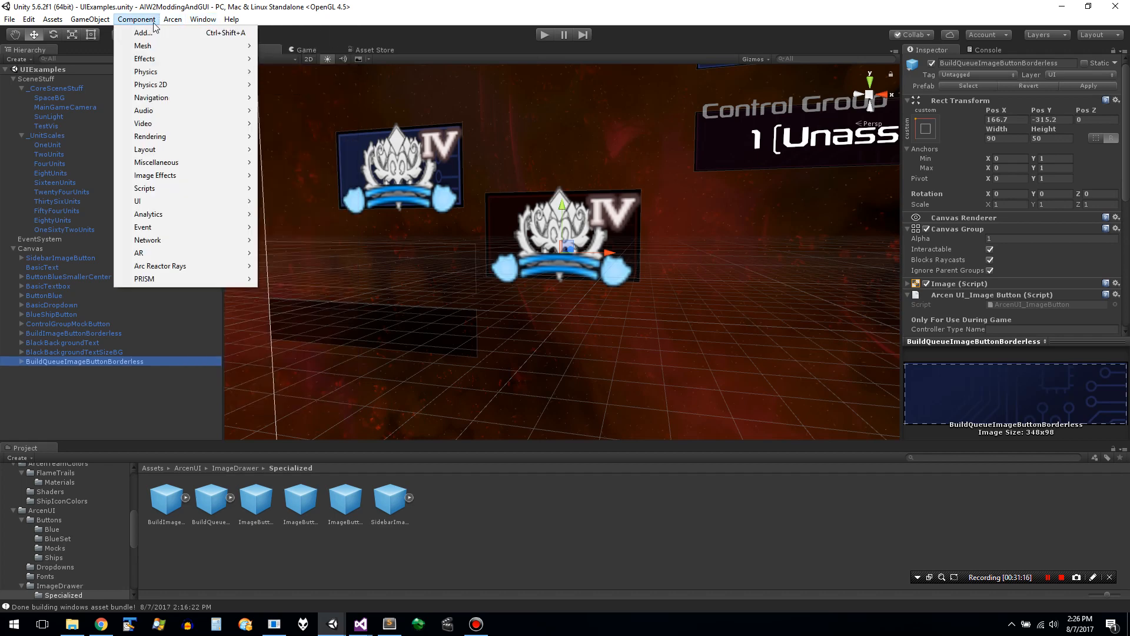
{"action": "mouse_move", "coordinate": [100, 24]}
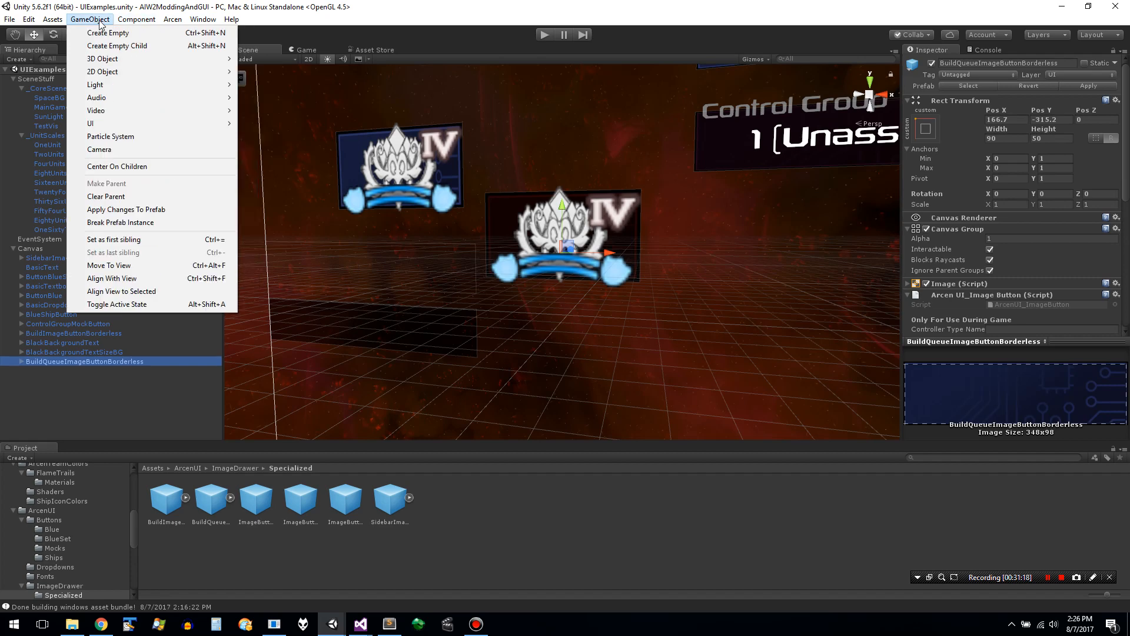
{"action": "mouse_move", "coordinate": [59, 22]}
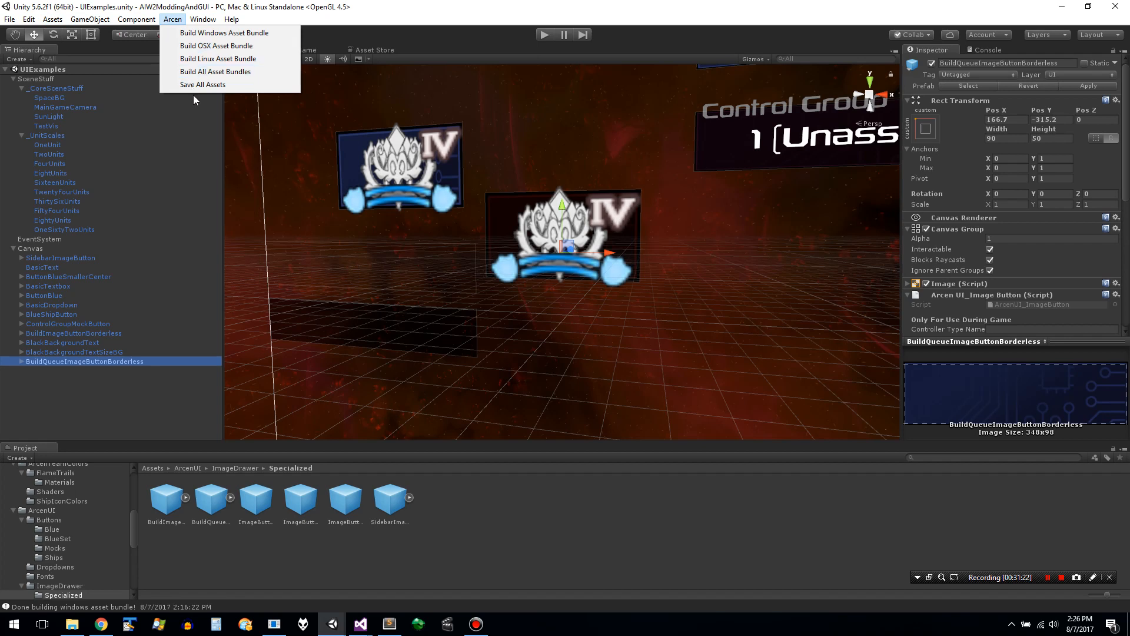
{"action": "left_click", "coordinate": [202, 84]}
{"action": "left_click", "coordinate": [173, 19]}
{"action": "left_click", "coordinate": [184, 33]}
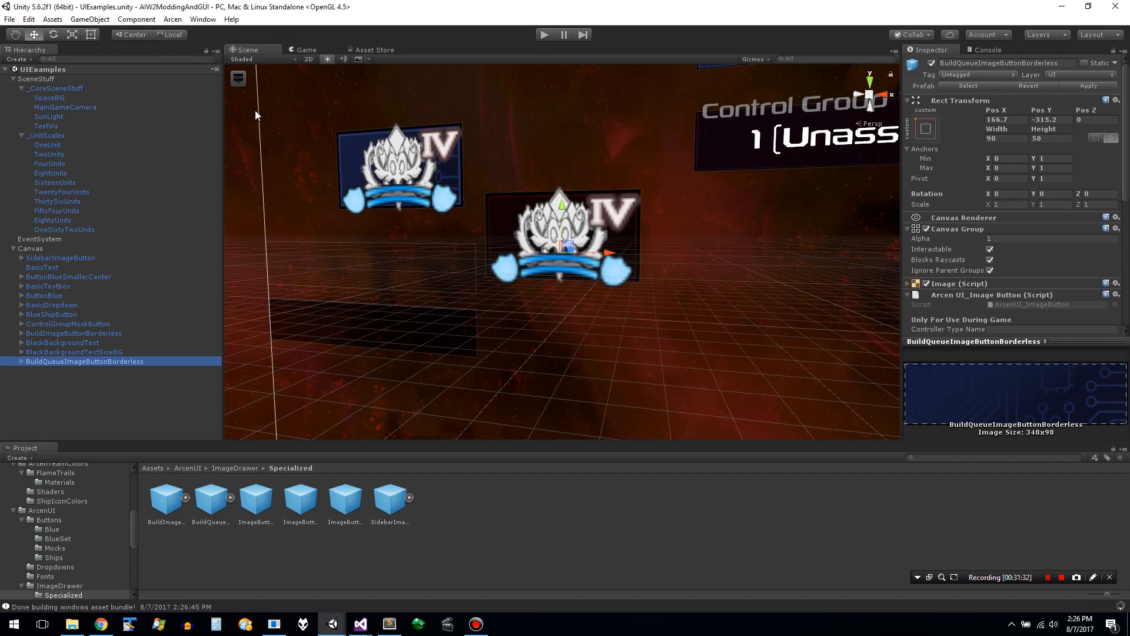
- Expand the BuildQueueImageButtonBorderless prefab in the Specialized folder and check its asset bundle assignment
{"action": "left_click", "coordinate": [229, 499]}
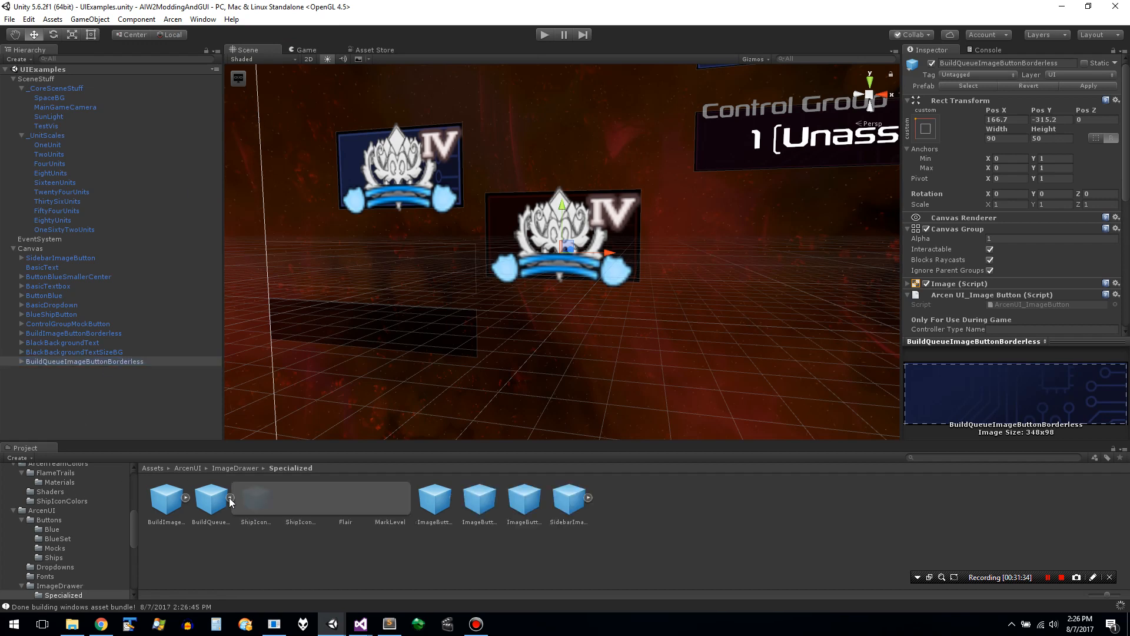
{"action": "left_click", "coordinate": [218, 503]}
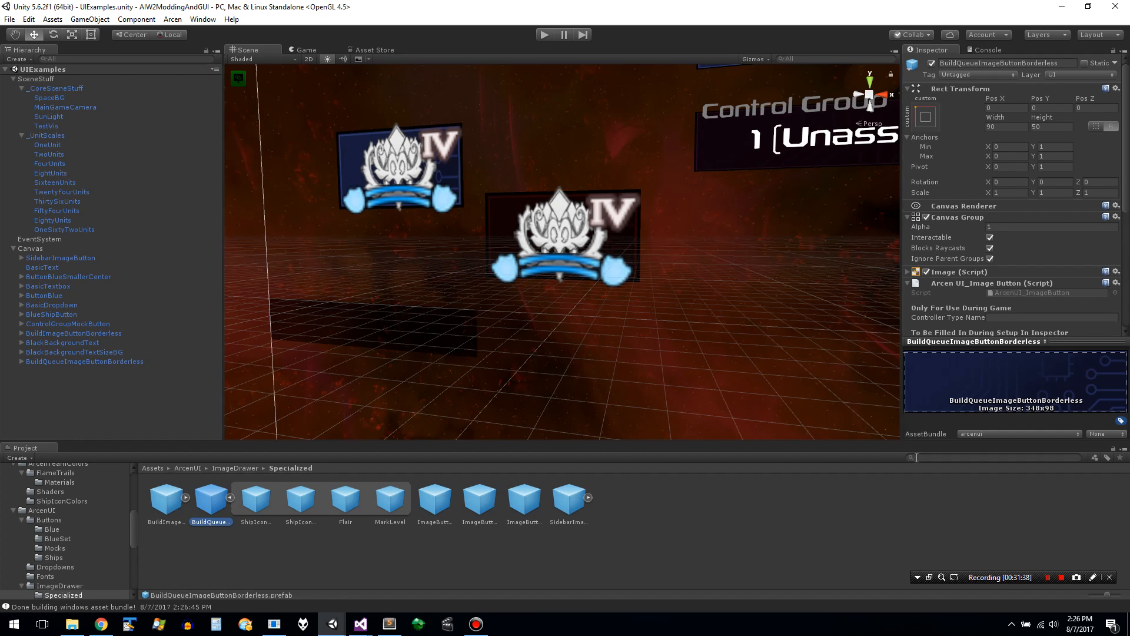
{"action": "left_click", "coordinate": [989, 432]}
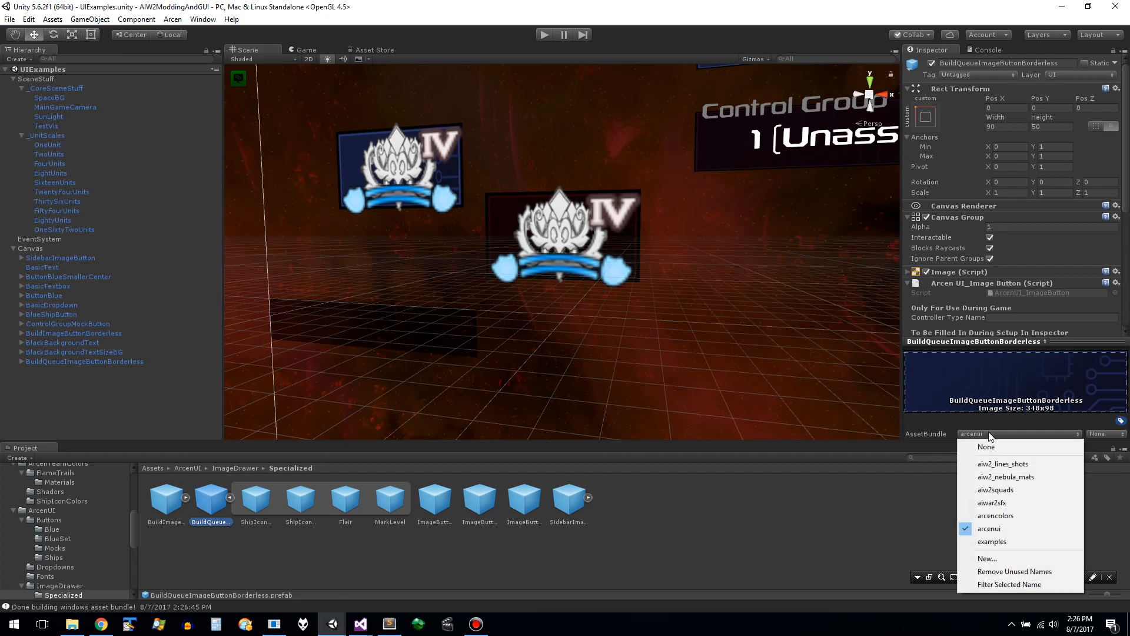
{"action": "left_click", "coordinate": [878, 455]}
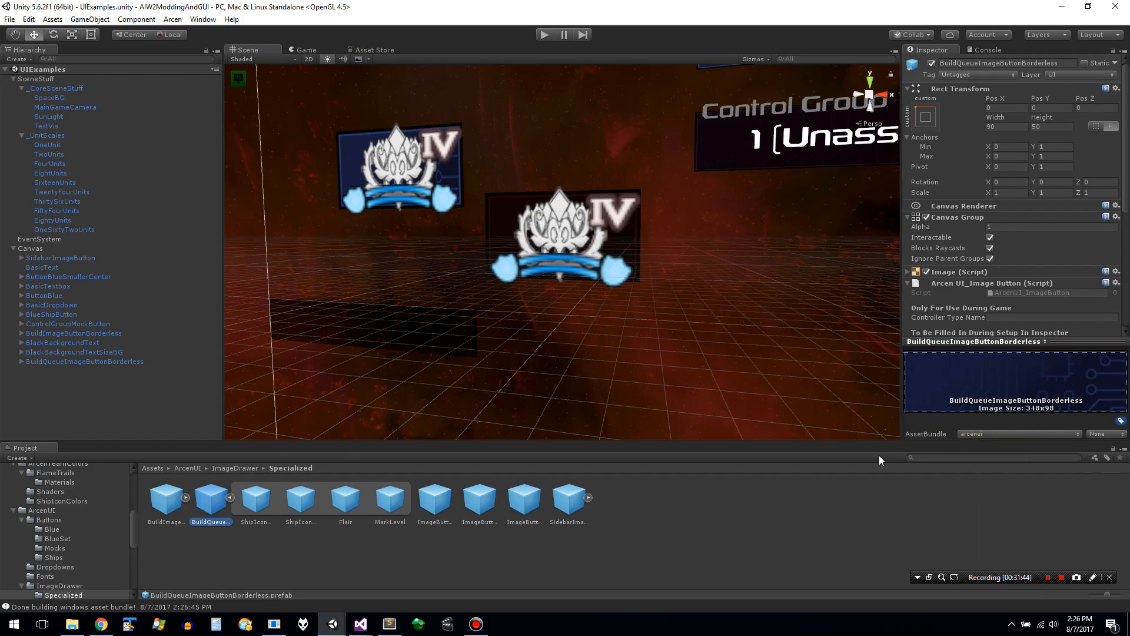
- Switch to the AIW2Unity editor window, clear the console, test-run the ActualGame scene and stop it
{"action": "key", "text": "alt+Tab"}
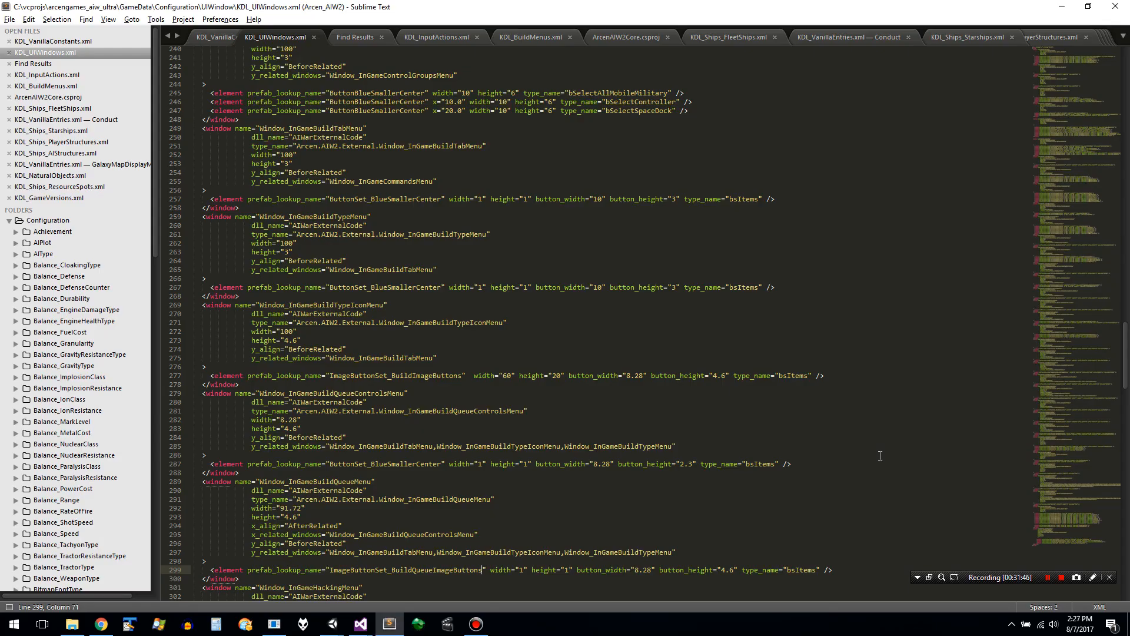
{"action": "key", "text": "alt+Tab"}
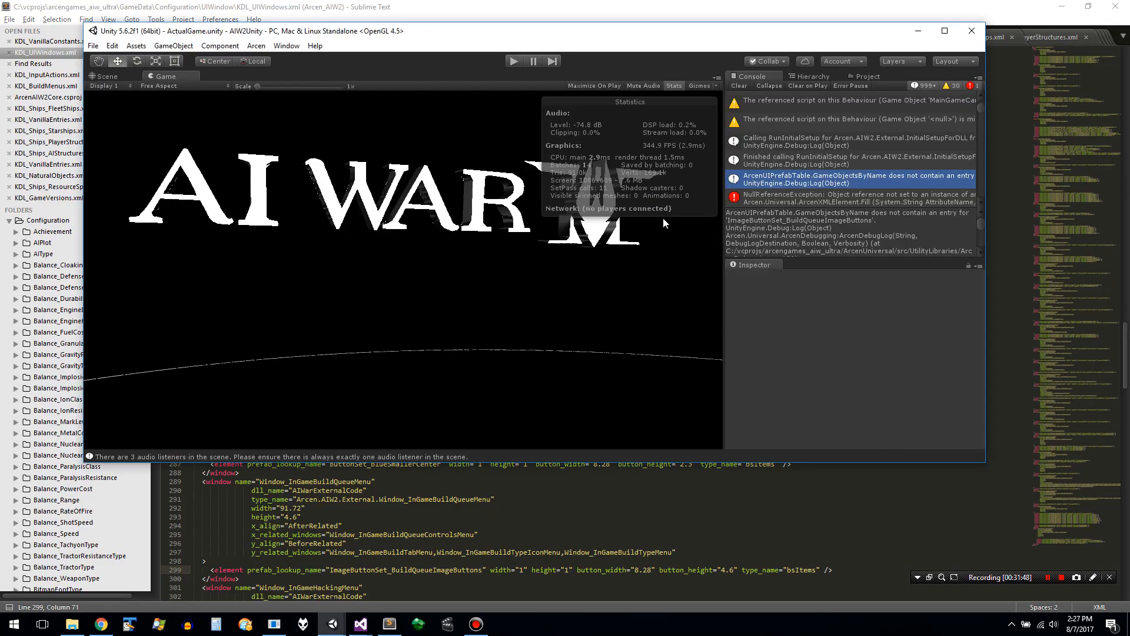
{"action": "left_click", "coordinate": [735, 86]}
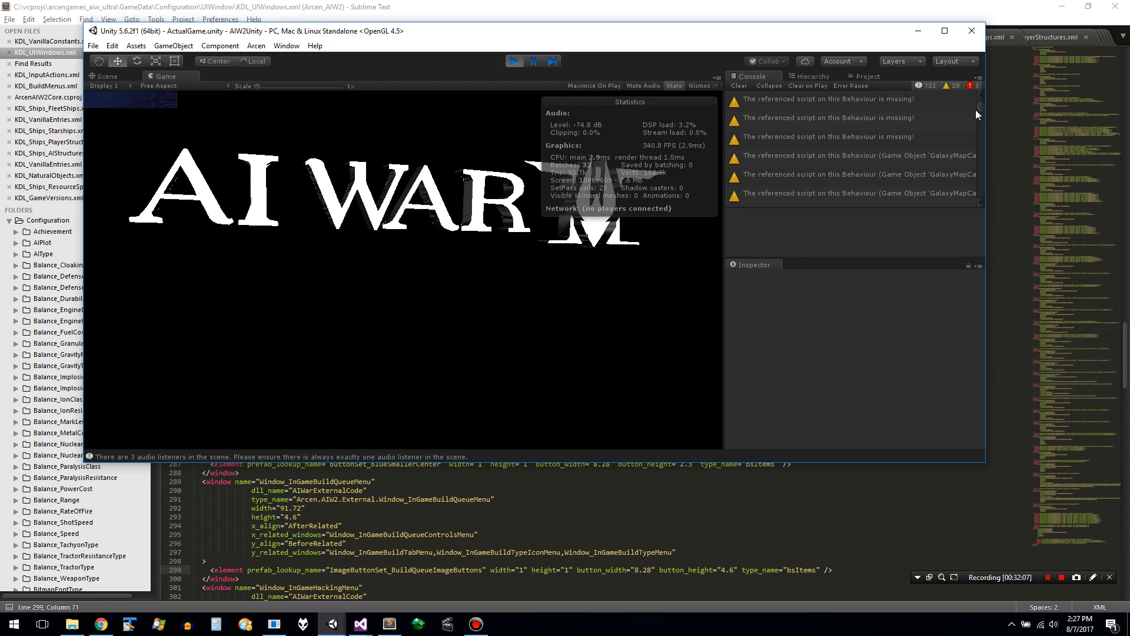
{"action": "left_click_drag", "start_coordinate": [979, 109], "coordinate": [981, 204]}
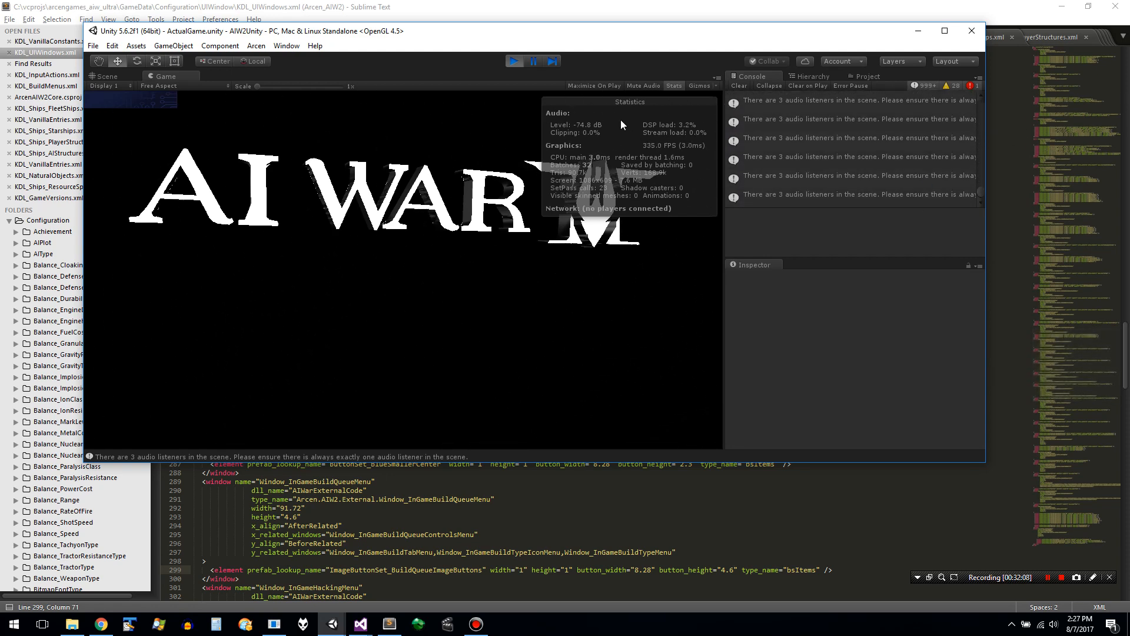
{"action": "left_click", "coordinate": [513, 62]}
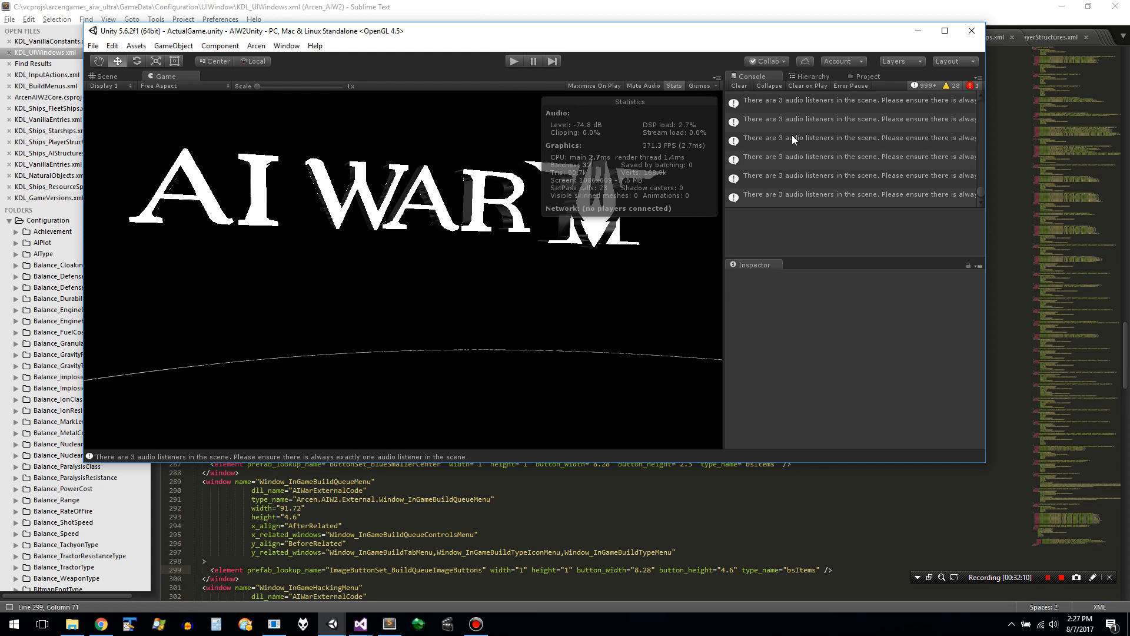
- Step through the console entries from the test run, examining the initial setup, ArcenUIPrefabTable and exception messages
{"action": "left_click", "coordinate": [886, 177]}
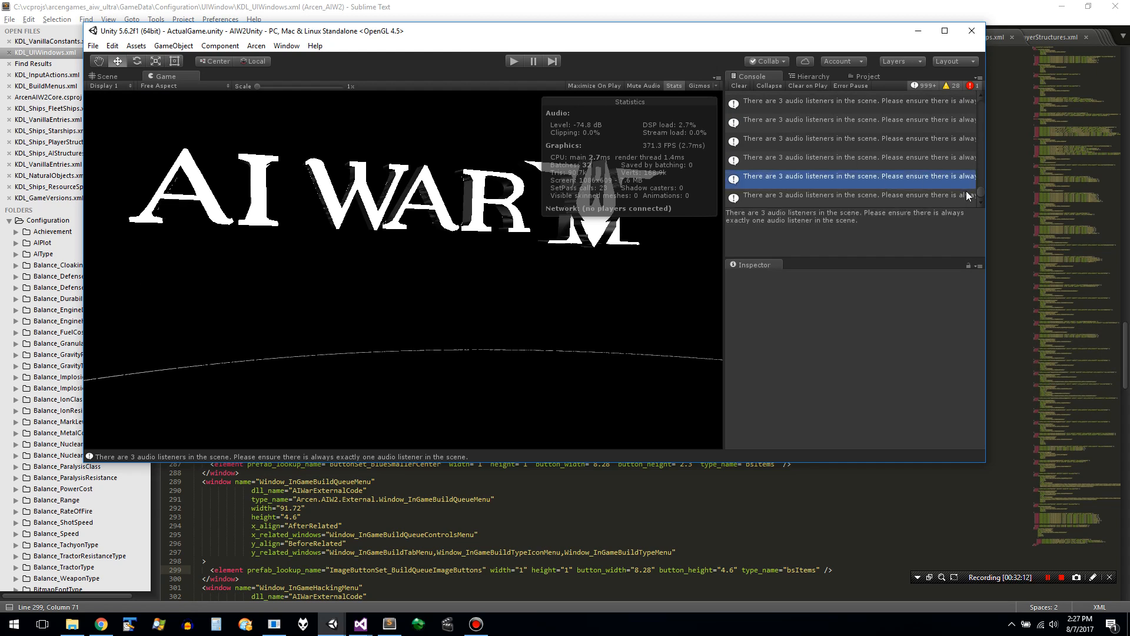
{"action": "left_click_drag", "start_coordinate": [980, 189], "coordinate": [974, 103]}
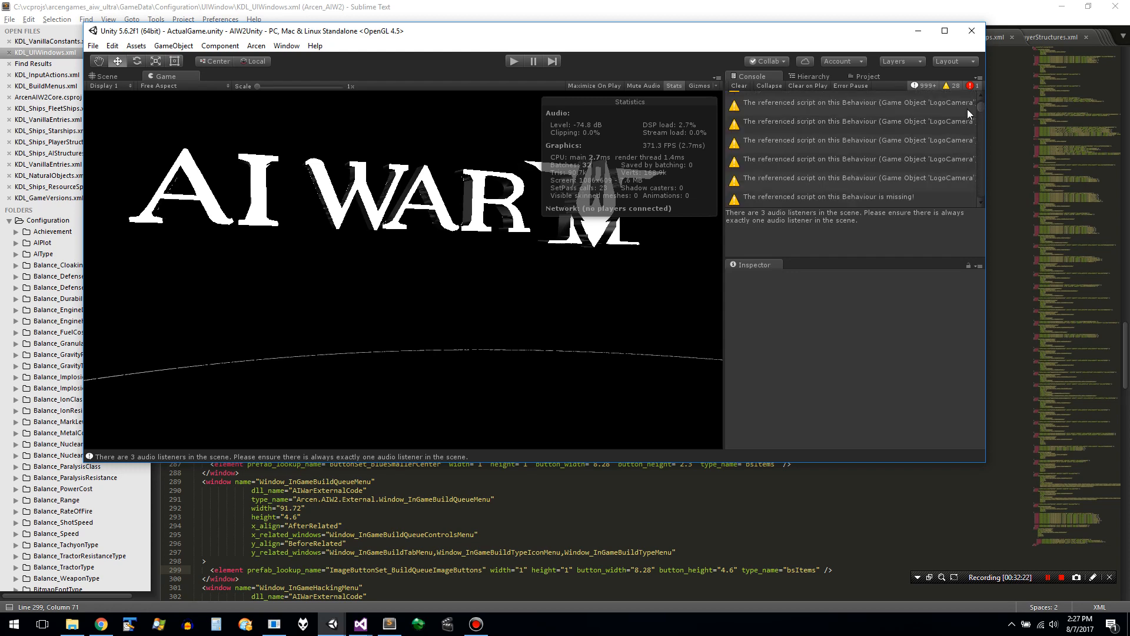
{"action": "left_click", "coordinate": [932, 151]}
{"action": "key", "text": "Down"}
{"action": "key", "text": "Down"}
{"action": "key", "text": "Down"}
{"action": "key", "text": "Down"}
{"action": "key", "text": "Down"}
{"action": "key", "text": "Down"}
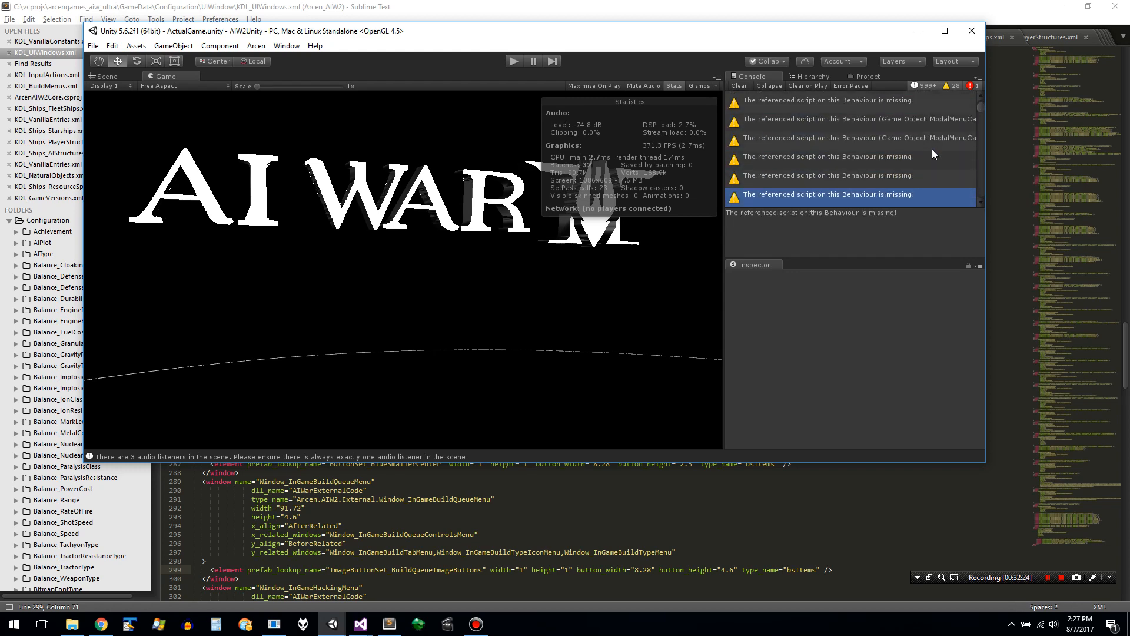
{"action": "key", "text": "Down"}
{"action": "key", "text": "Down"}
{"action": "key", "text": "Down"}
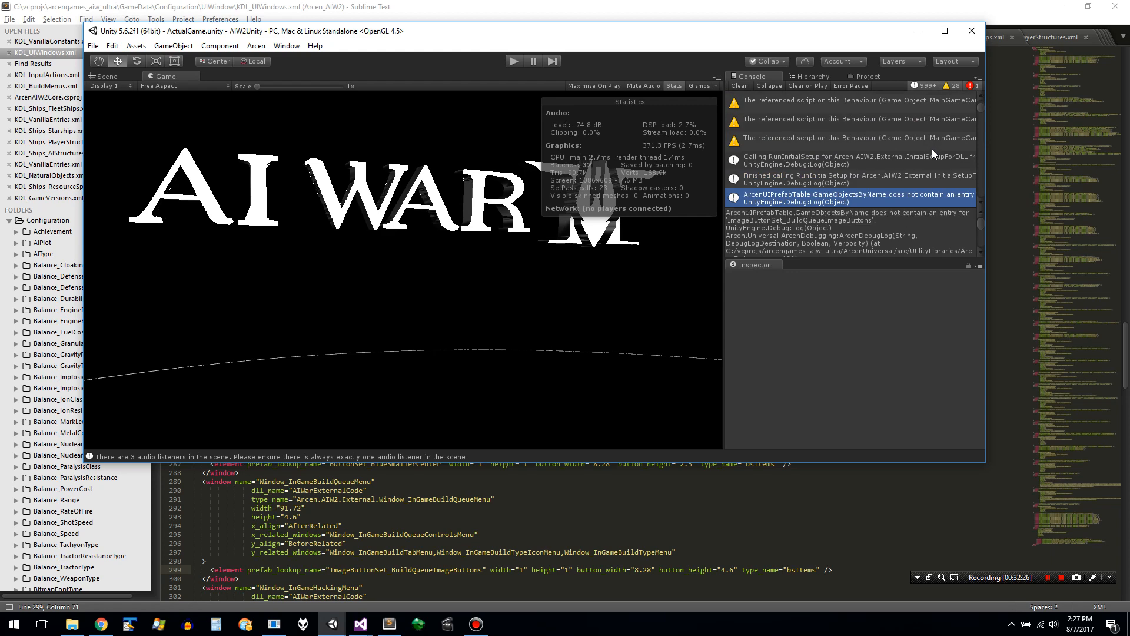
{"action": "key", "text": "Up"}
{"action": "key", "text": "Up"}
{"action": "key", "text": "Up"}
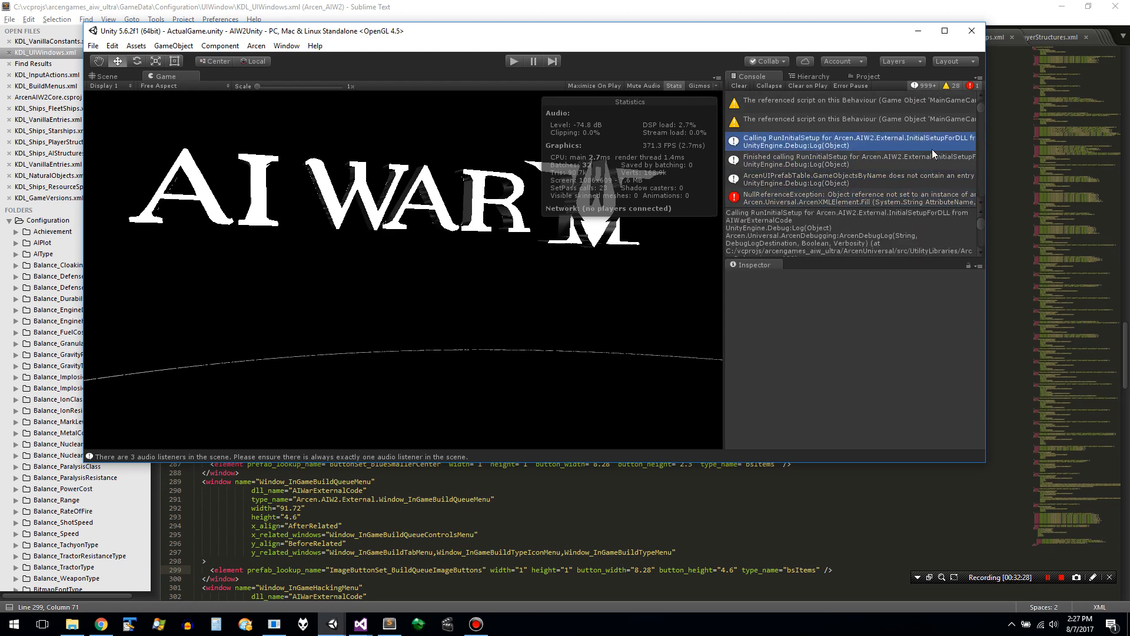
{"action": "key", "text": "Down"}
{"action": "key", "text": "Down"}
{"action": "key", "text": "Down"}
{"action": "key", "text": "Down"}
{"action": "key", "text": "Down"}
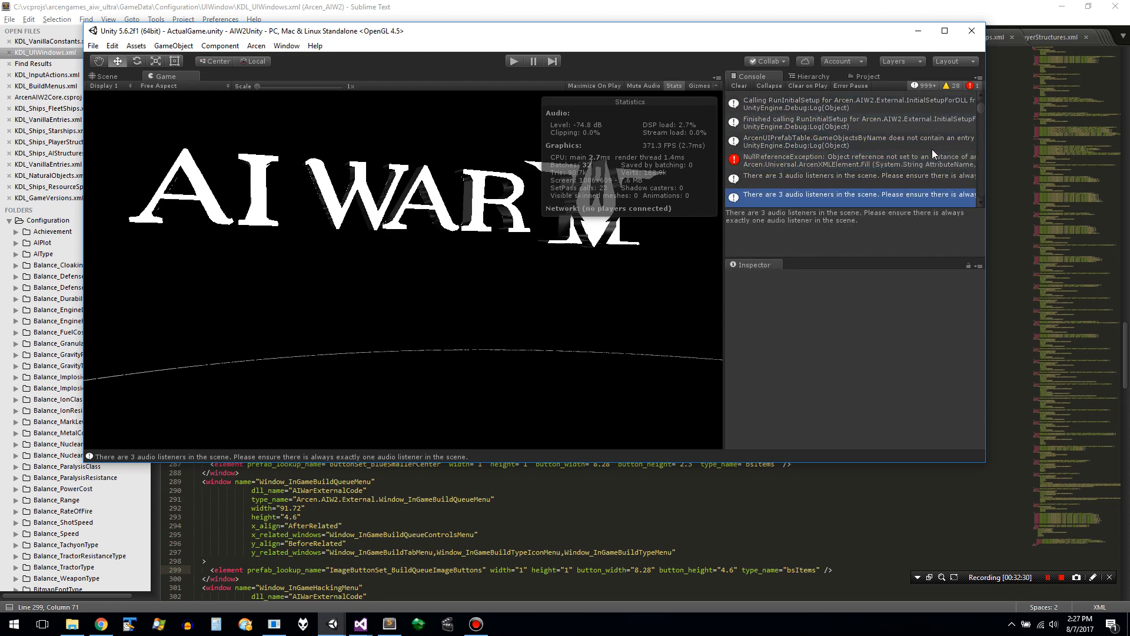
{"action": "key", "text": "Up"}
{"action": "key", "text": "Up"}
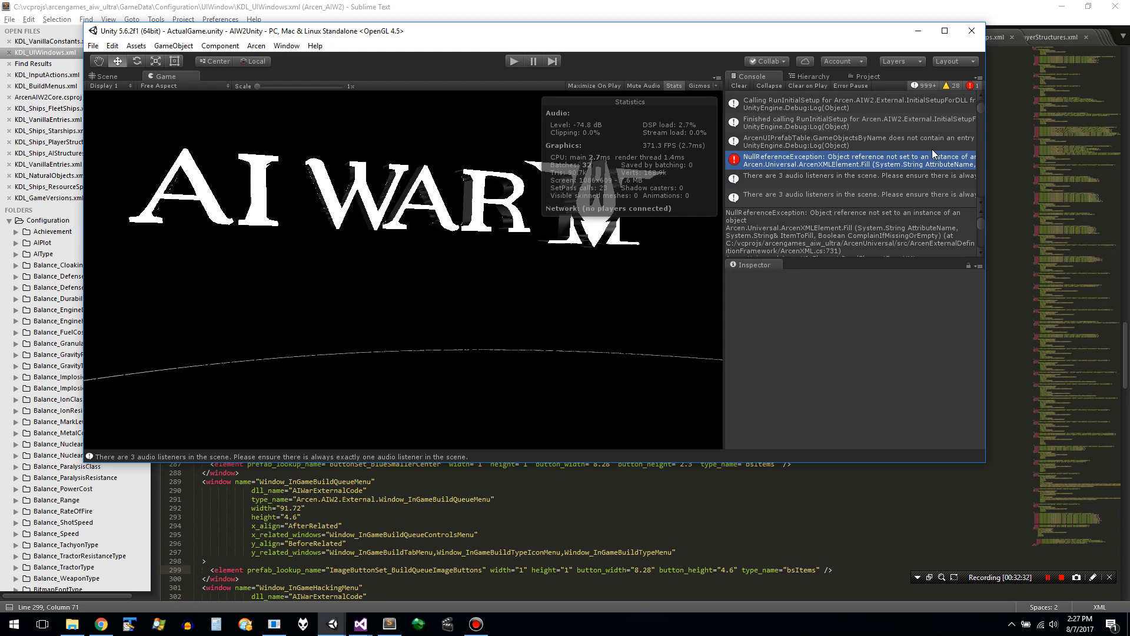
{"action": "key", "text": "Up"}
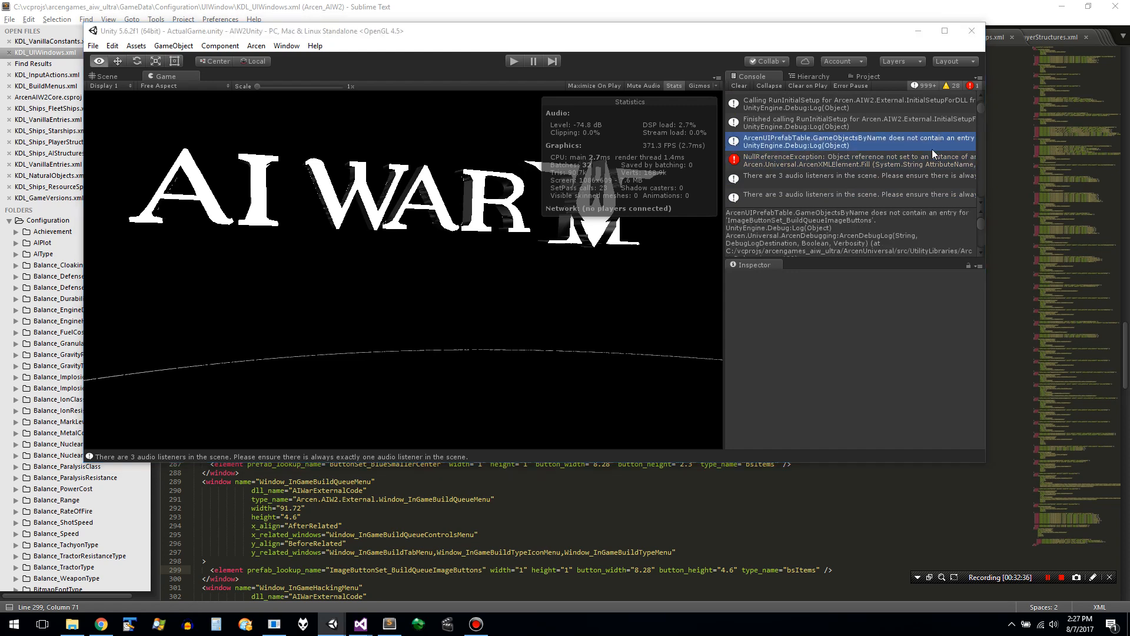
- Switch to Sublime Text and copy the prefab lookup name ImageButtonSet_BuildQueueImageButtons from the Window_InGameBuildQueueMenu element
{"action": "key", "text": "alt+Tab"}
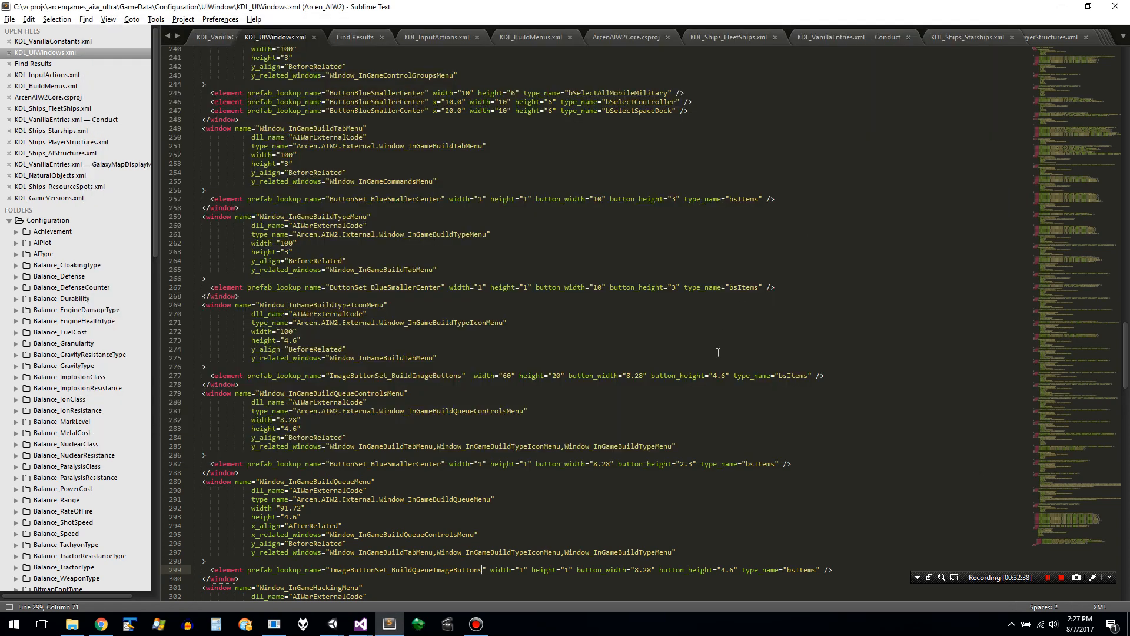
{"action": "left_click", "coordinate": [661, 425]}
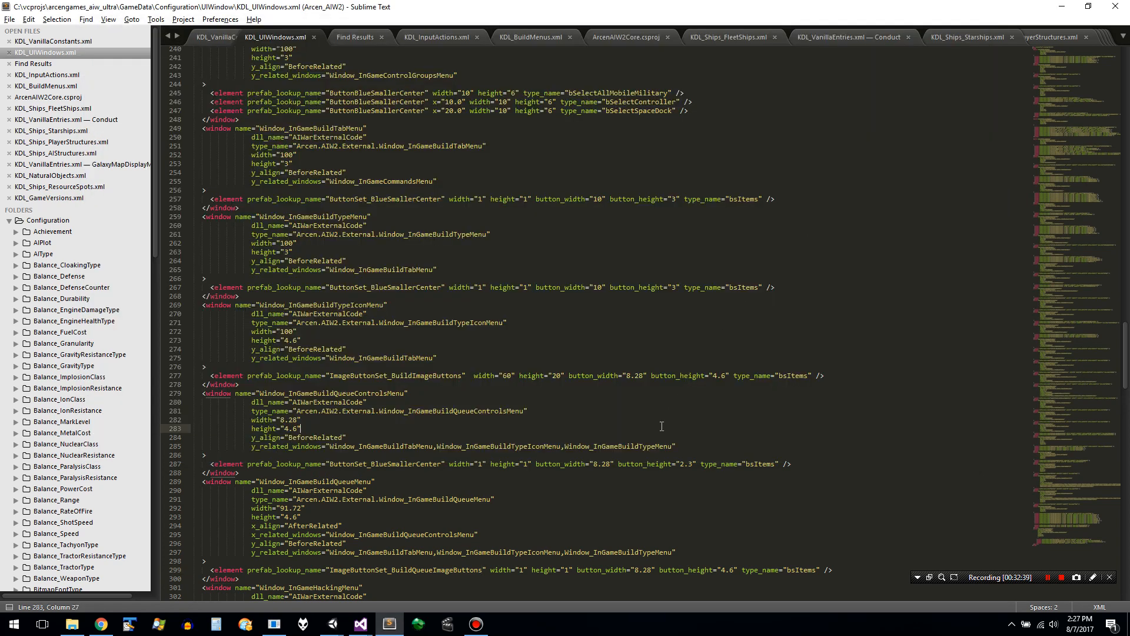
{"action": "double_click", "coordinate": [441, 381]}
{"action": "double_click", "coordinate": [445, 375]}
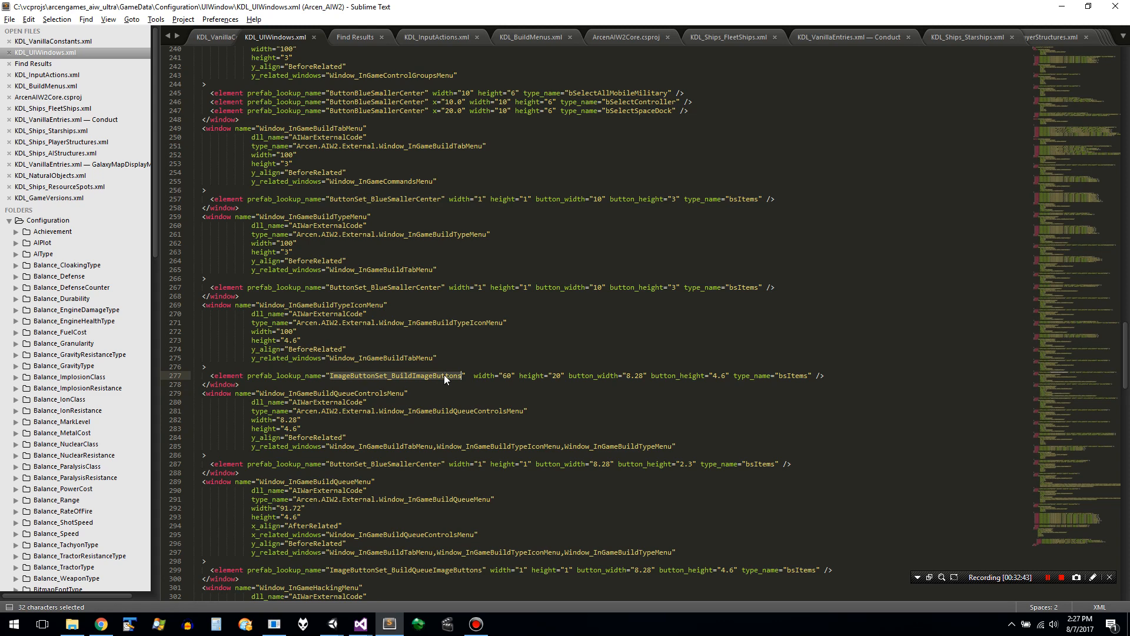
{"action": "key", "text": "ctrl+c"}
{"action": "left_click", "coordinate": [438, 569]}
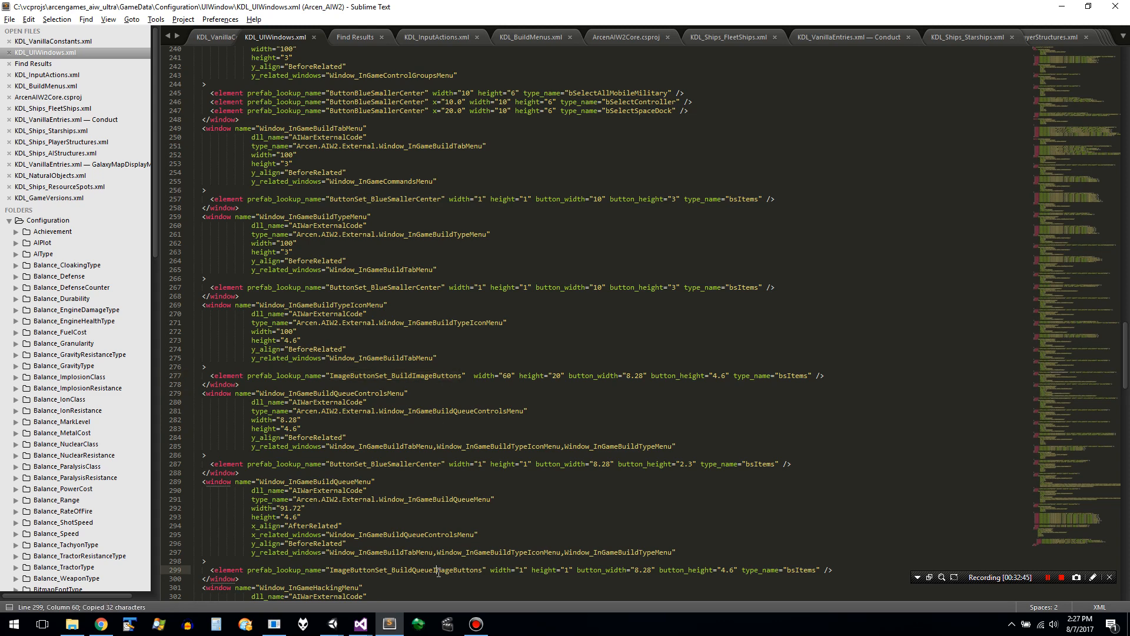
{"action": "double_click", "coordinate": [438, 570]}
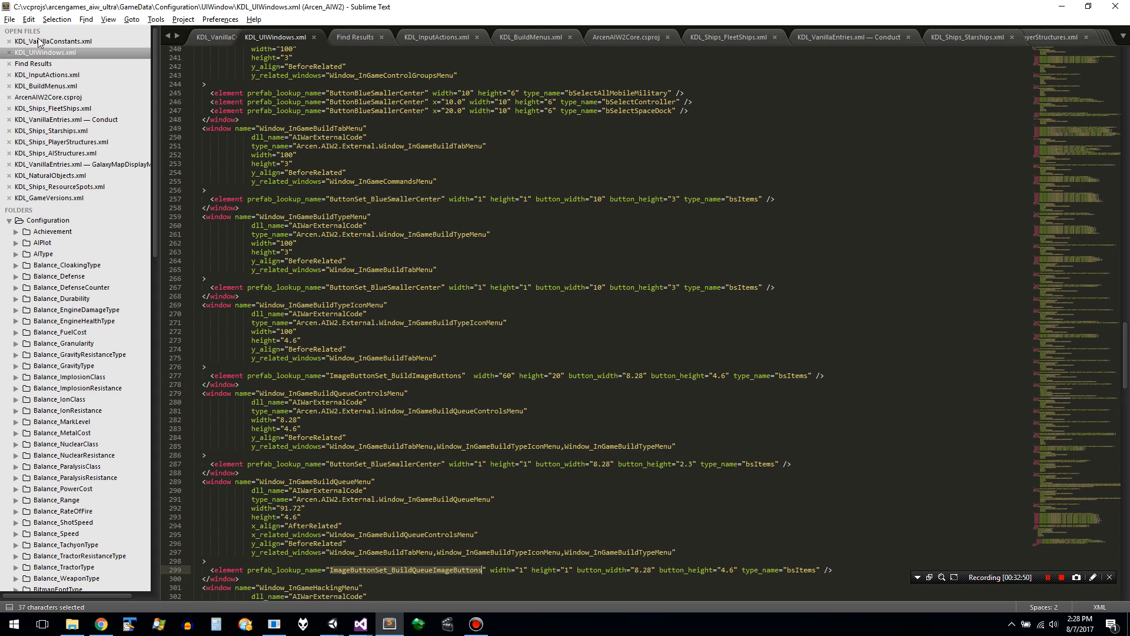
- Open CMP_ArcenUIPrefabs.xml from the UIPrefab configuration folder
{"action": "left_click", "coordinate": [10, 19]}
{"action": "left_click", "coordinate": [19, 46]}
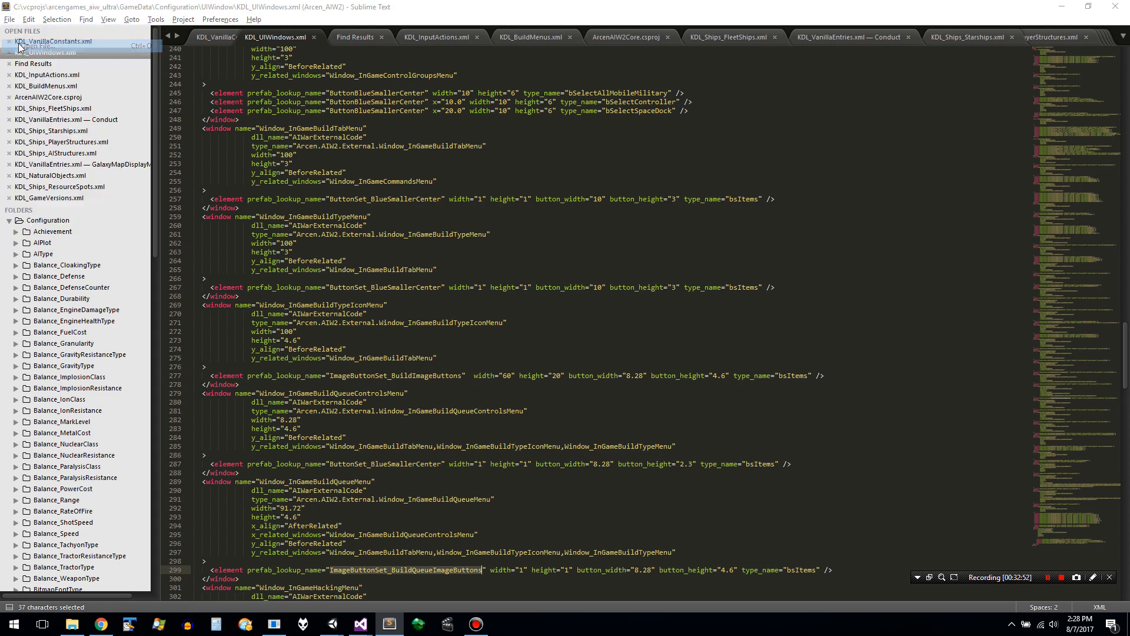
{"action": "left_click", "coordinate": [276, 53]}
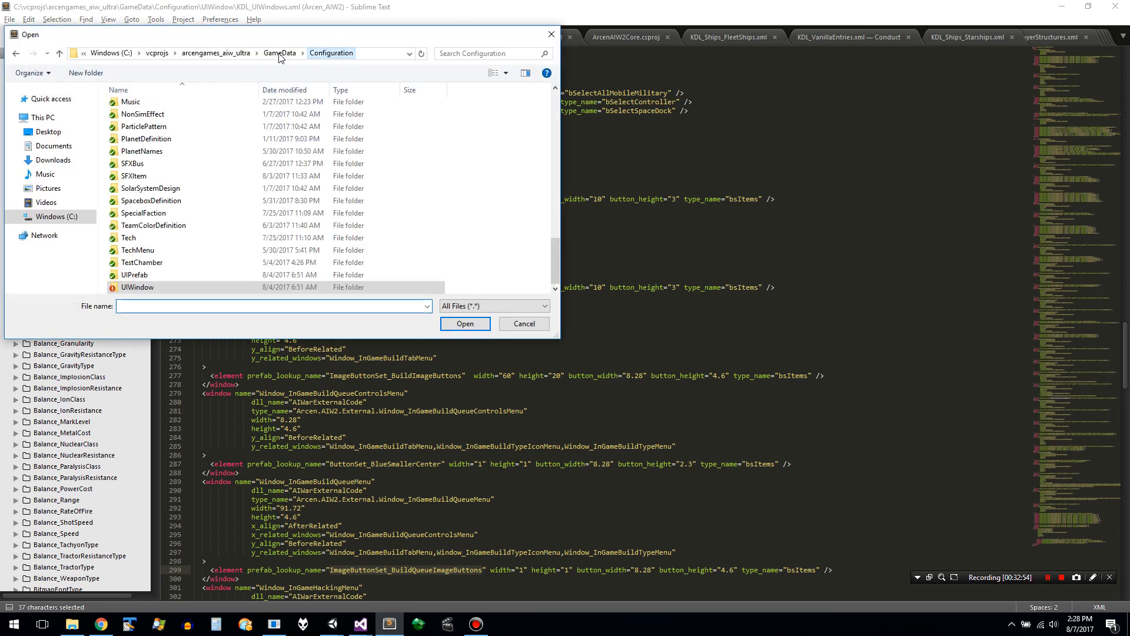
{"action": "left_click", "coordinate": [212, 215]}
{"action": "double_click", "coordinate": [198, 276]}
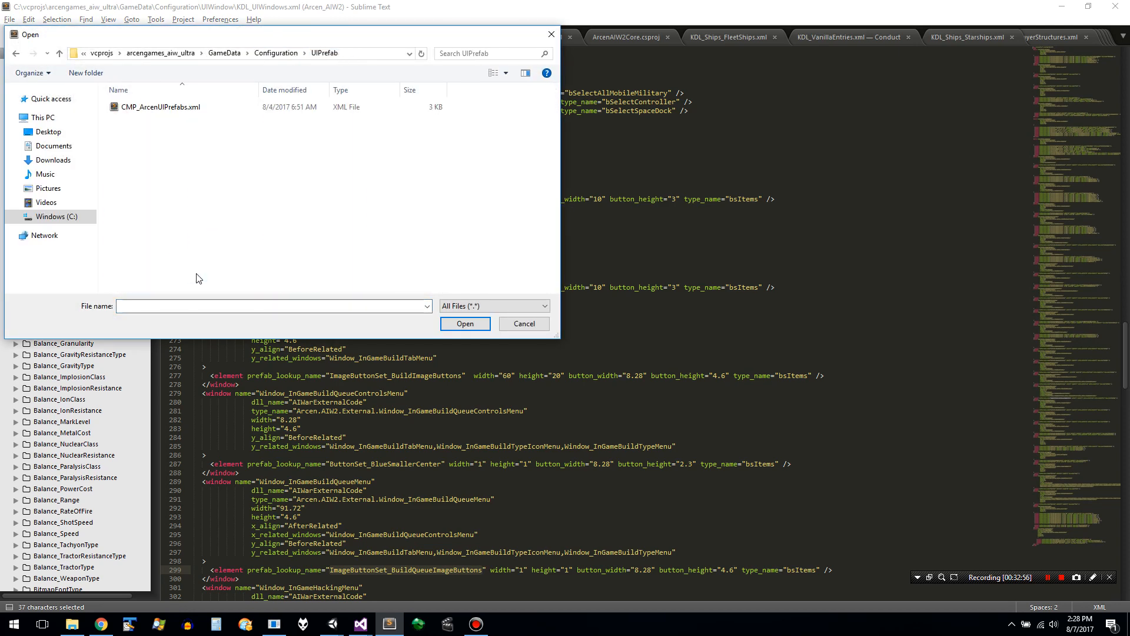
{"action": "double_click", "coordinate": [176, 109]}
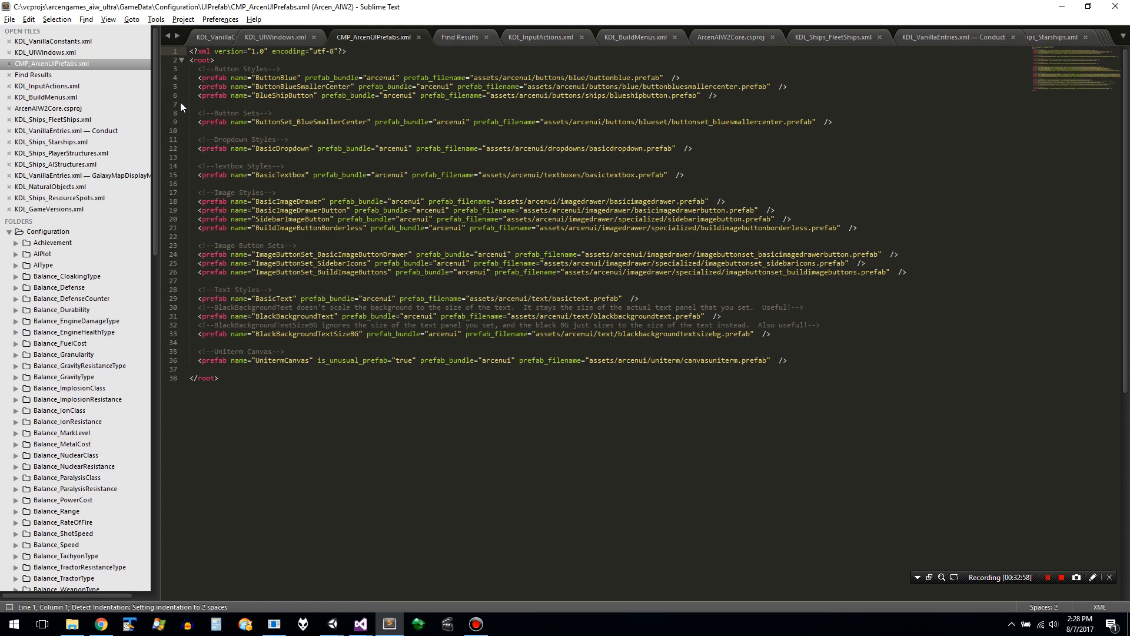
- Paste ImageButtonSet_BuildQueueImageButtons below the image button sets and duplicate the ImageButtonSet_BuildImageButtons prefab line above it
{"action": "left_click", "coordinate": [374, 278]}
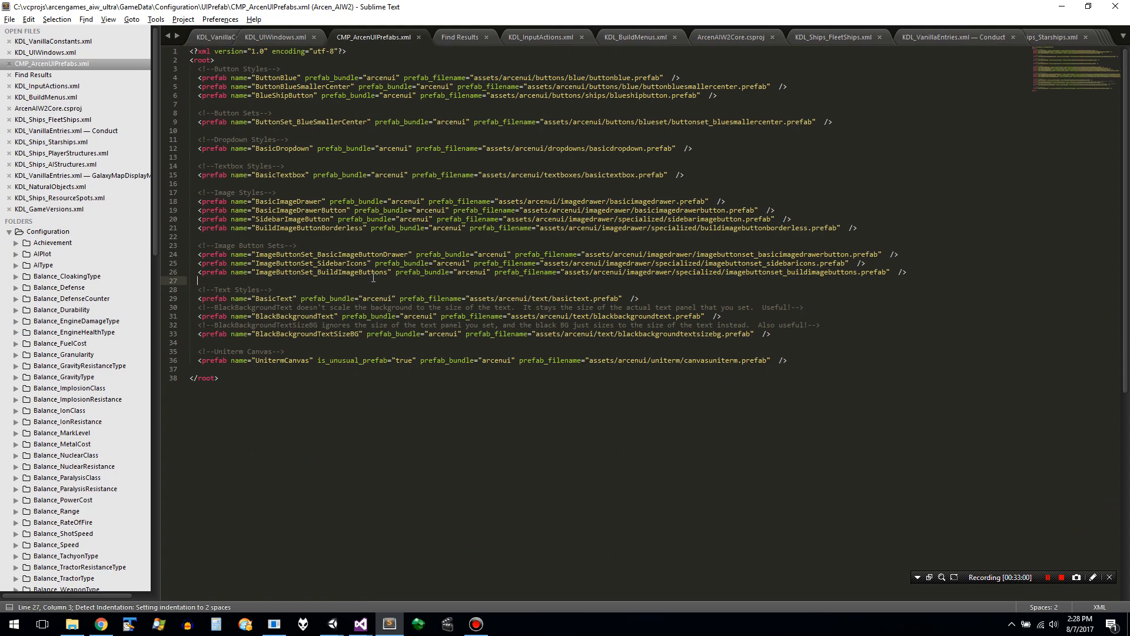
{"action": "key", "text": "ctrl+v"}
{"action": "key", "text": "Up"}
{"action": "key", "text": "End"}
{"action": "key", "text": "Up"}
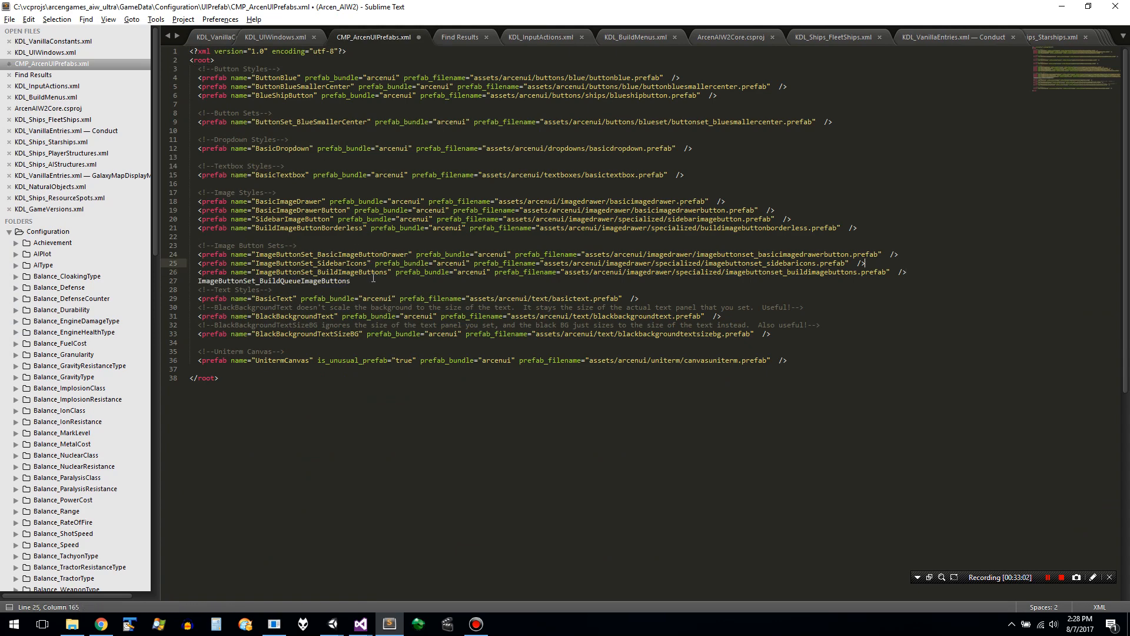
{"action": "key", "text": "Down"}
{"action": "key", "text": "shift+Up"}
{"action": "key", "text": "ctrl+c"}
{"action": "key", "text": "Right"}
{"action": "key", "text": "ctrl+v"}
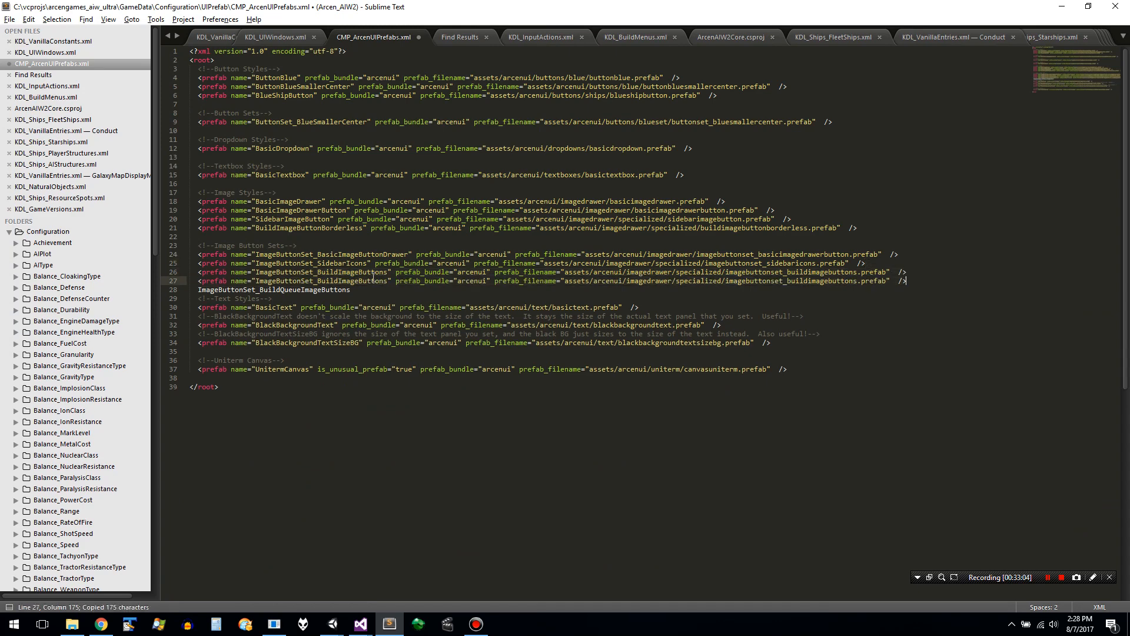
- Move ImageButtonSet_BuildQueueImageButtons from its loose line into the duplicated prefab line's prefab_filename, replacing the imagebuttonset_buildimagebuttons file name
{"action": "double_click", "coordinate": [259, 290]}
{"action": "key", "text": "ctrl+x"}
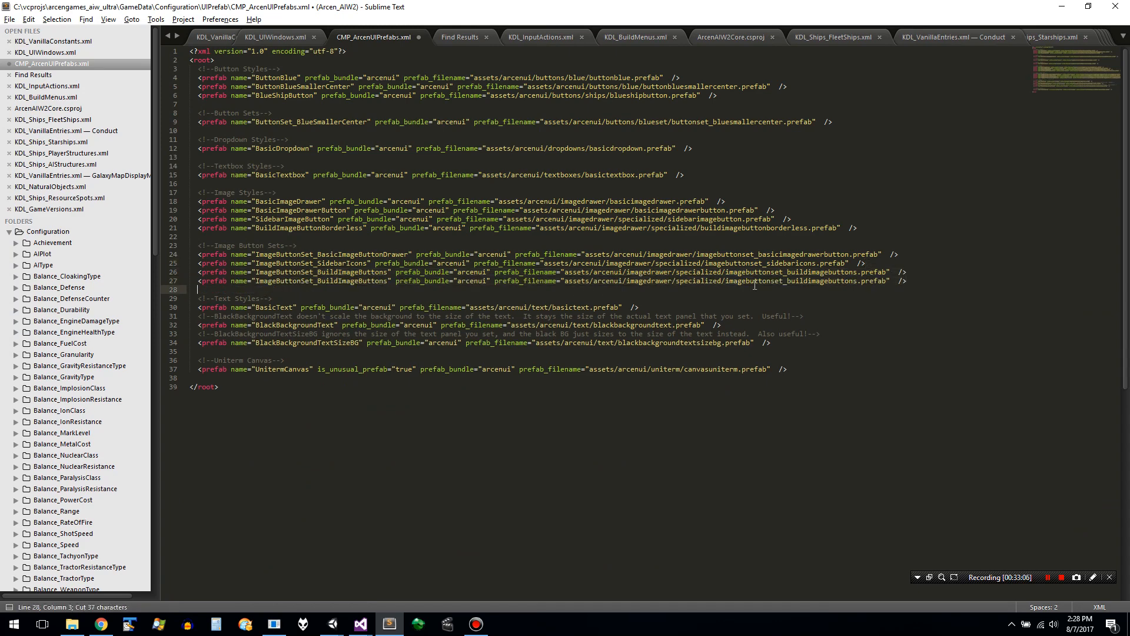
{"action": "left_click", "coordinate": [772, 282]}
{"action": "double_click", "coordinate": [767, 280]}
{"action": "key", "text": "ctrl+v"}
- Convert the pasted ImageButtonSet_BuildQueueImageButtons file name in the prefab_filename path to lower case
{"action": "left_click", "coordinate": [728, 282], "text": "shift"}
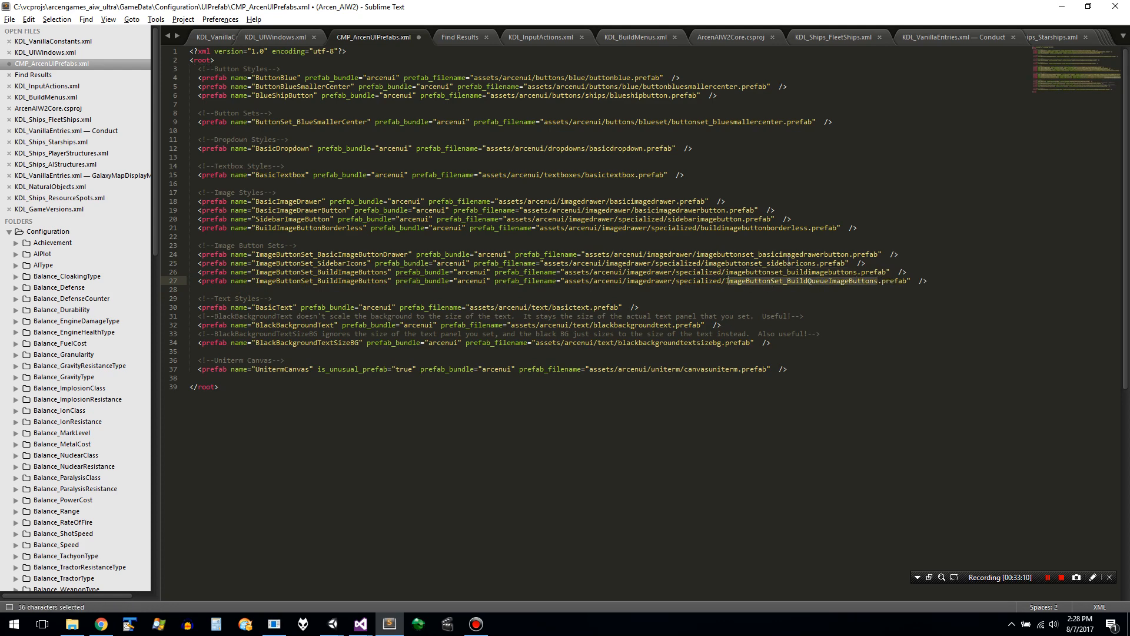
{"action": "key", "text": "shift+Left"}
{"action": "key", "text": "shift+Left"}
{"action": "left_click", "coordinate": [86, 19]}
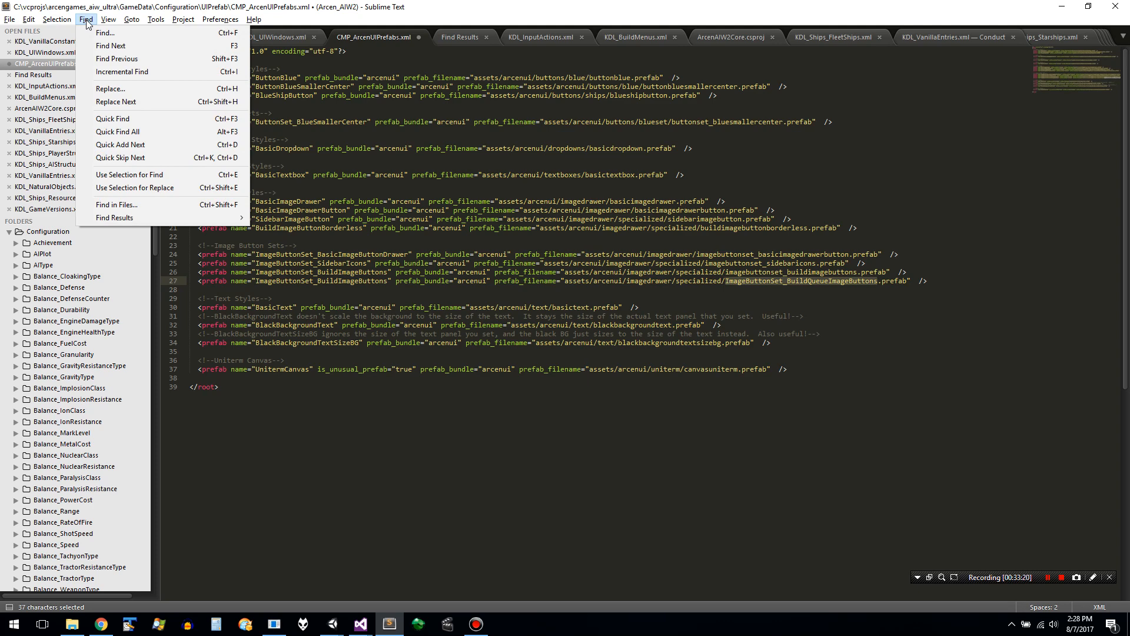
{"action": "mouse_move", "coordinate": [61, 22]}
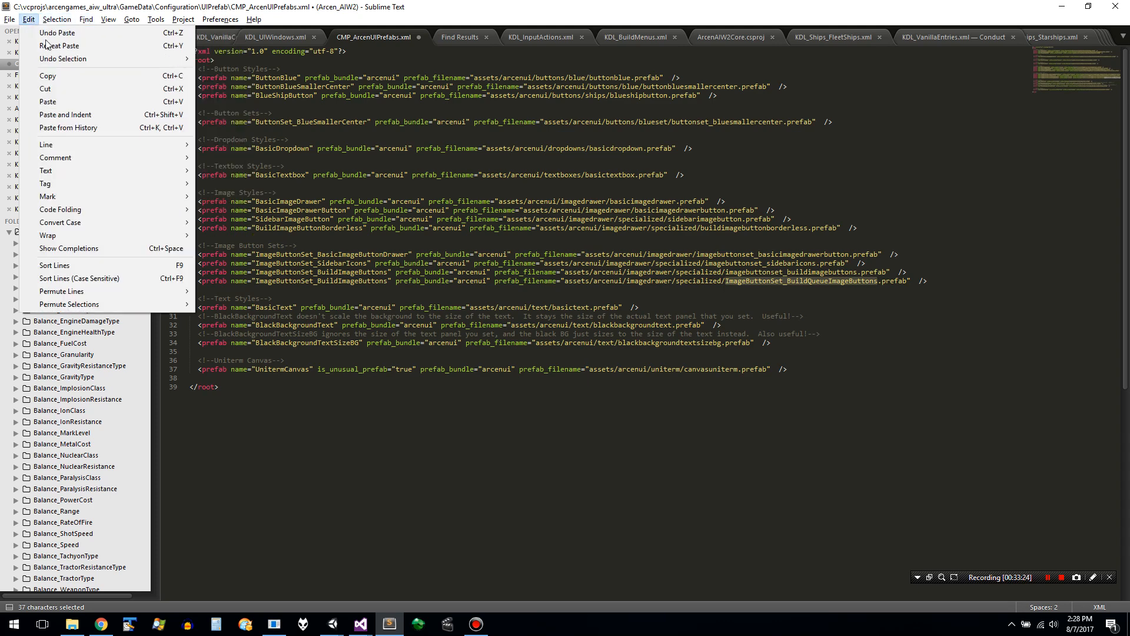
{"action": "mouse_move", "coordinate": [129, 156]}
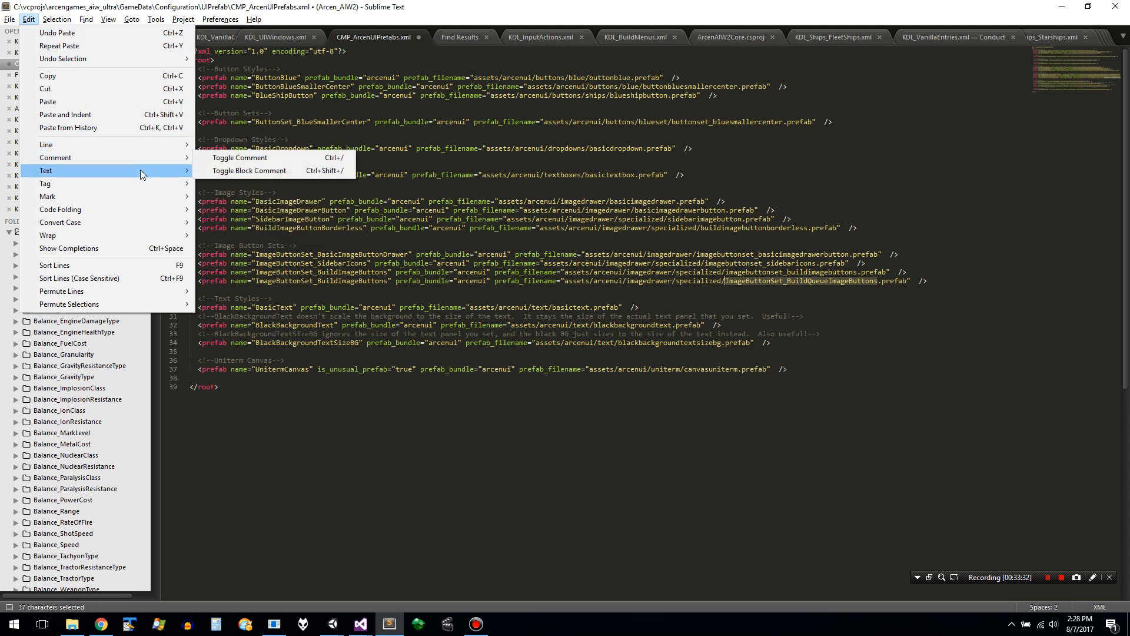
{"action": "mouse_move", "coordinate": [141, 170]}
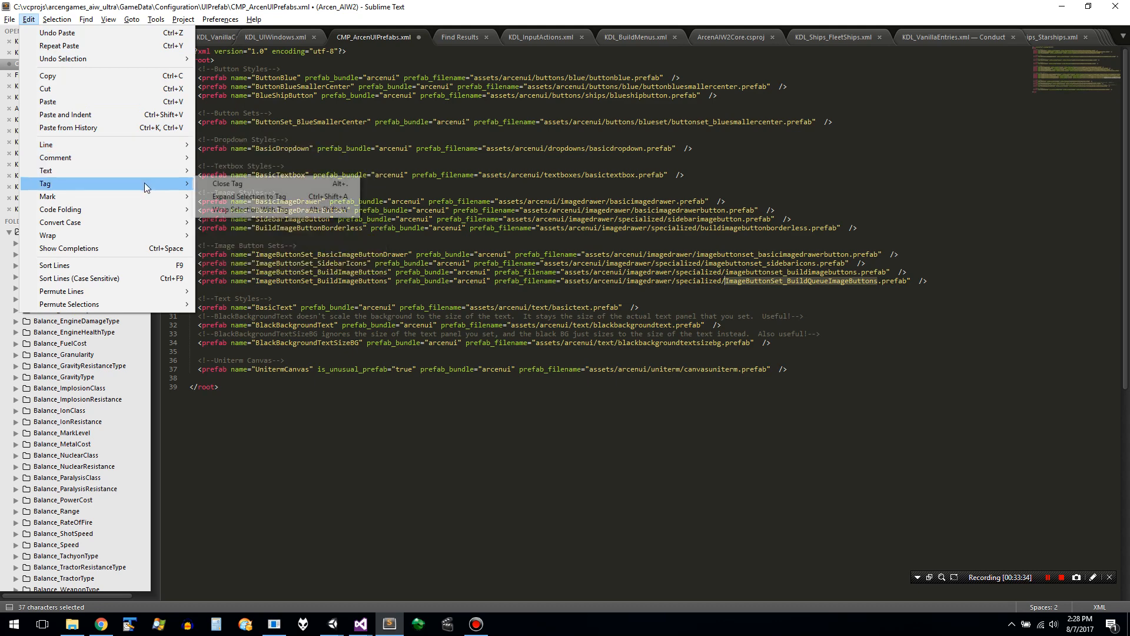
{"action": "mouse_move", "coordinate": [169, 223]}
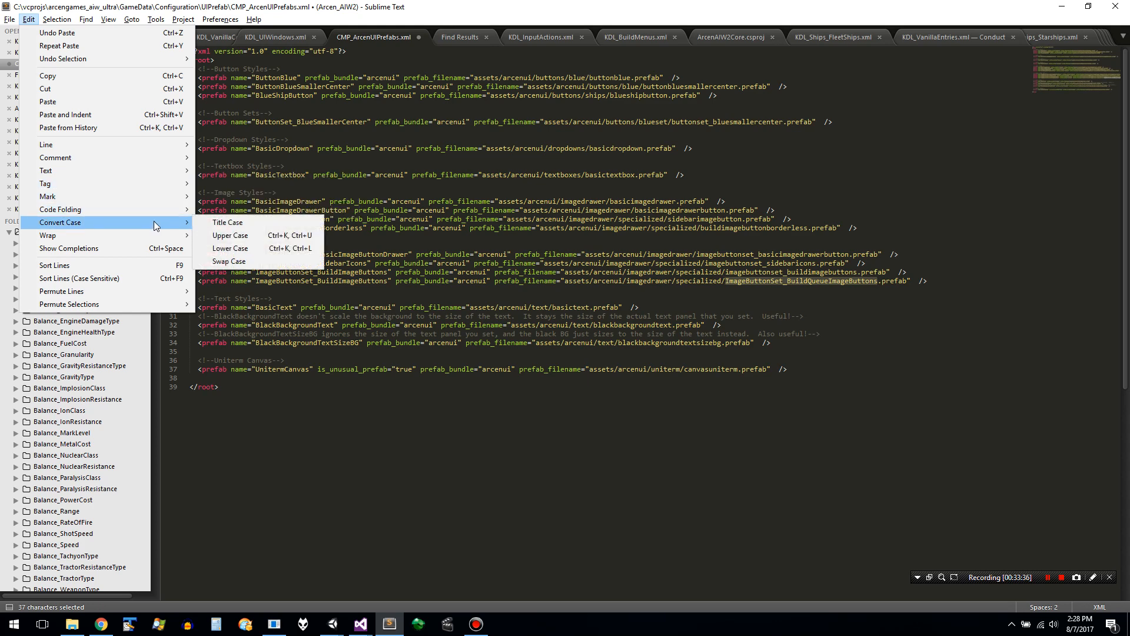
{"action": "left_click", "coordinate": [244, 250]}
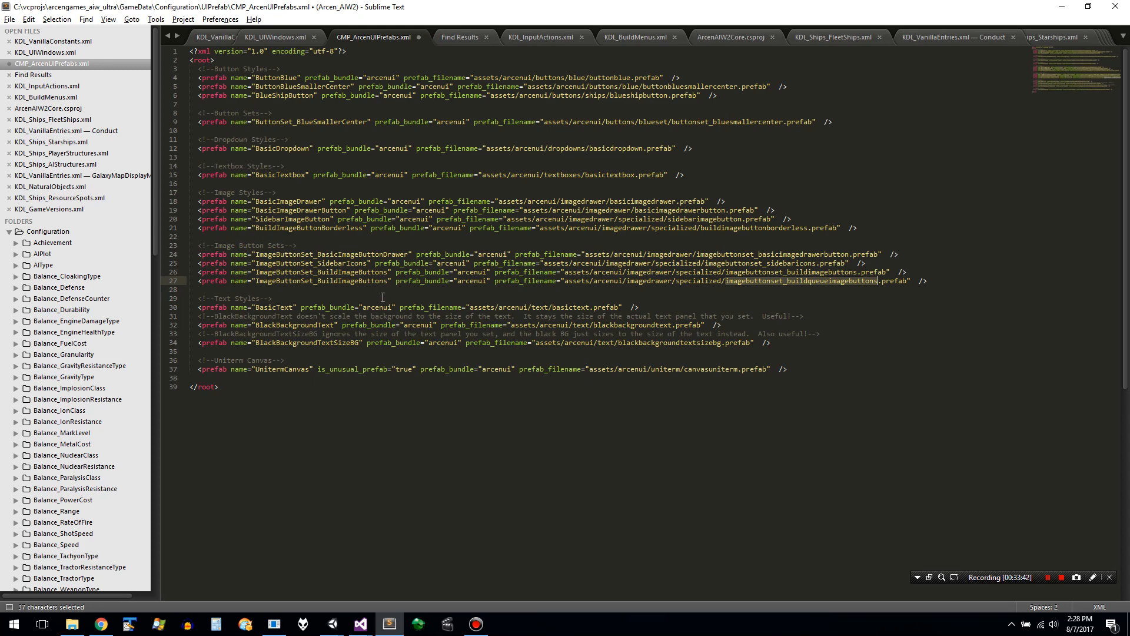
- Insert Queue into the duplicated prefab's name so it reads ImageButtonSet_BuildQueueImageButtons, and save the file
{"action": "left_click", "coordinate": [343, 281]}
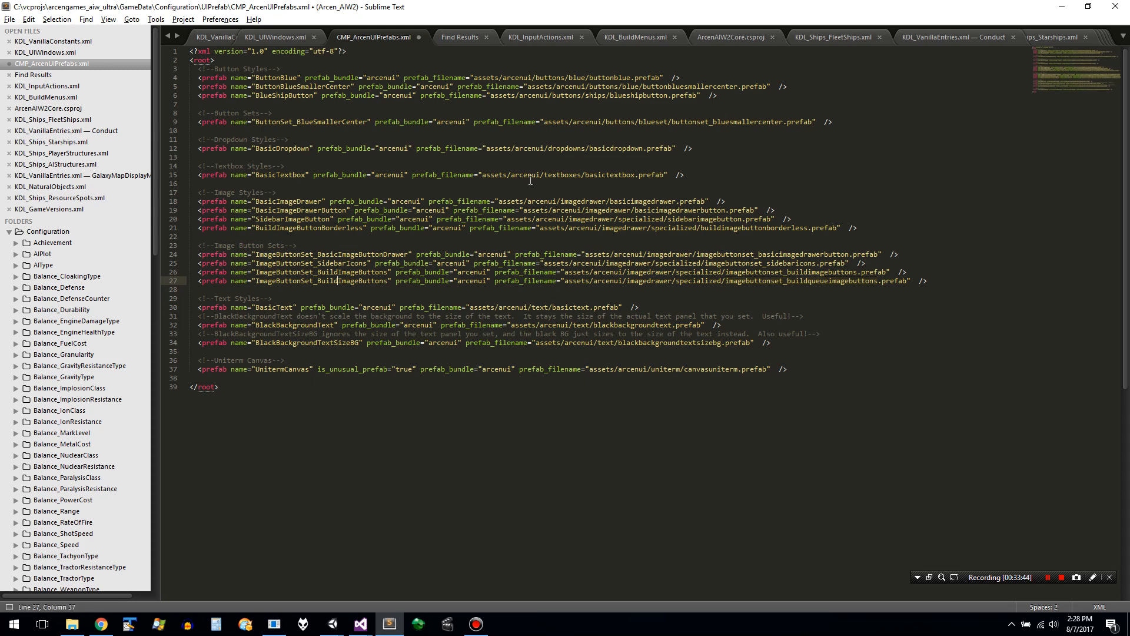
{"action": "type", "text": "Queue"}
{"action": "key", "text": "ctrl+s"}
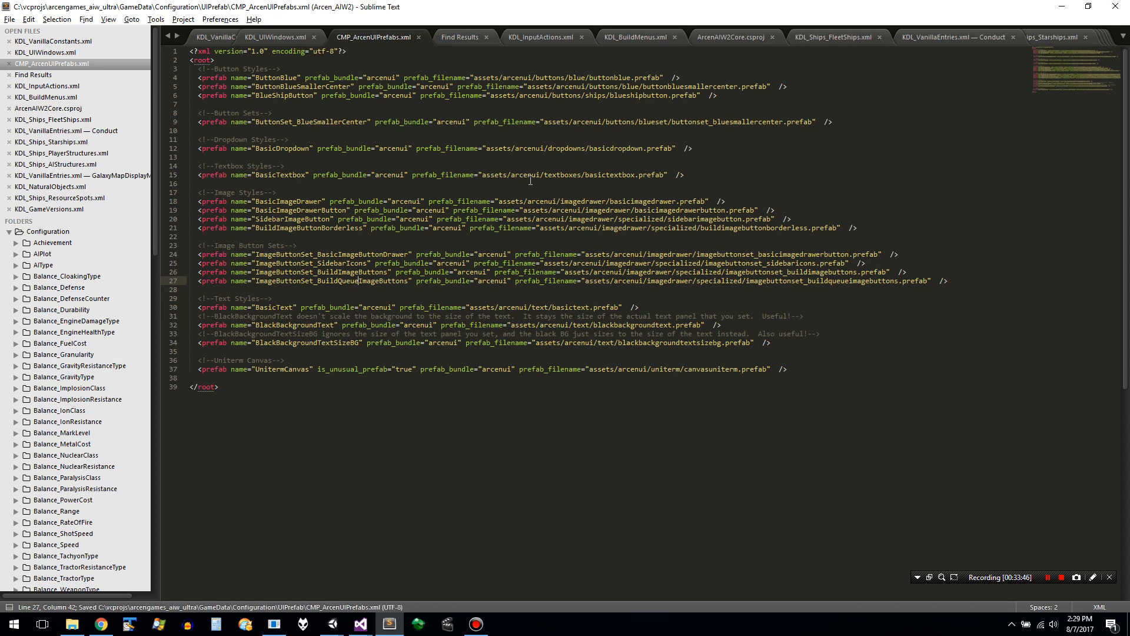
- Switch to Unity, clear the console and run the game into a newly started match
{"action": "key", "text": "alt+Tab"}
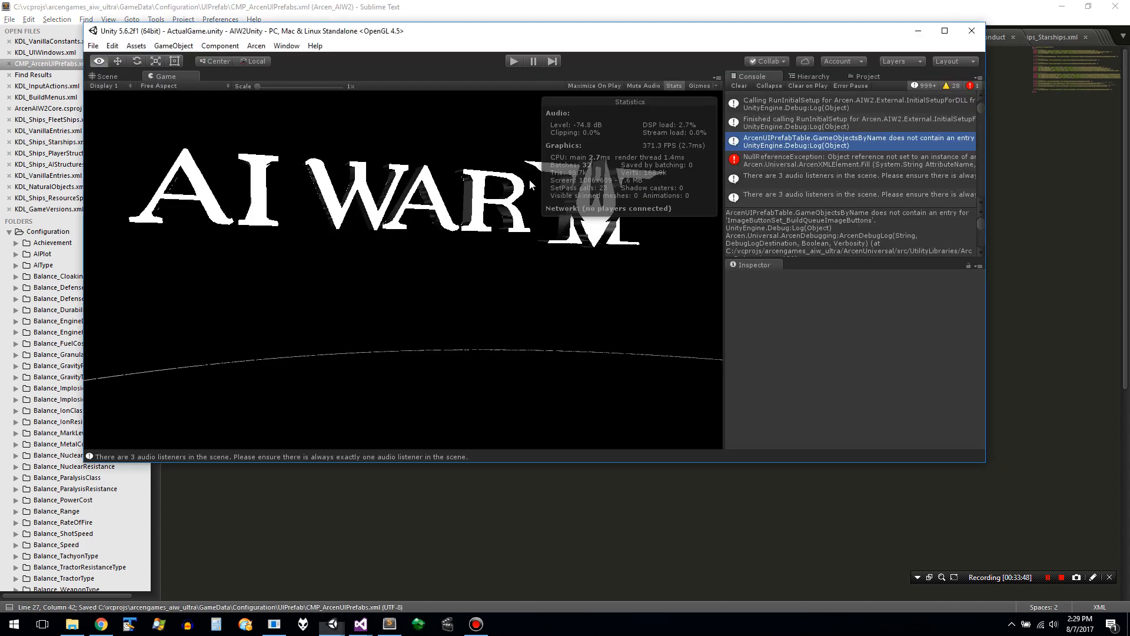
{"action": "left_click", "coordinate": [739, 86]}
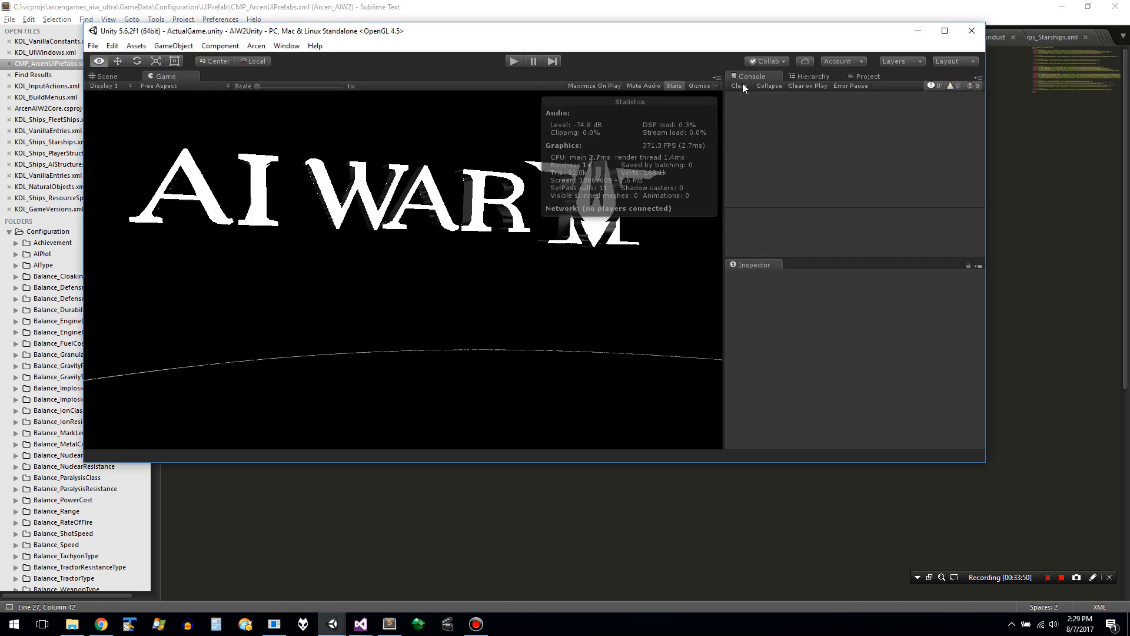
{"action": "left_click", "coordinate": [508, 61]}
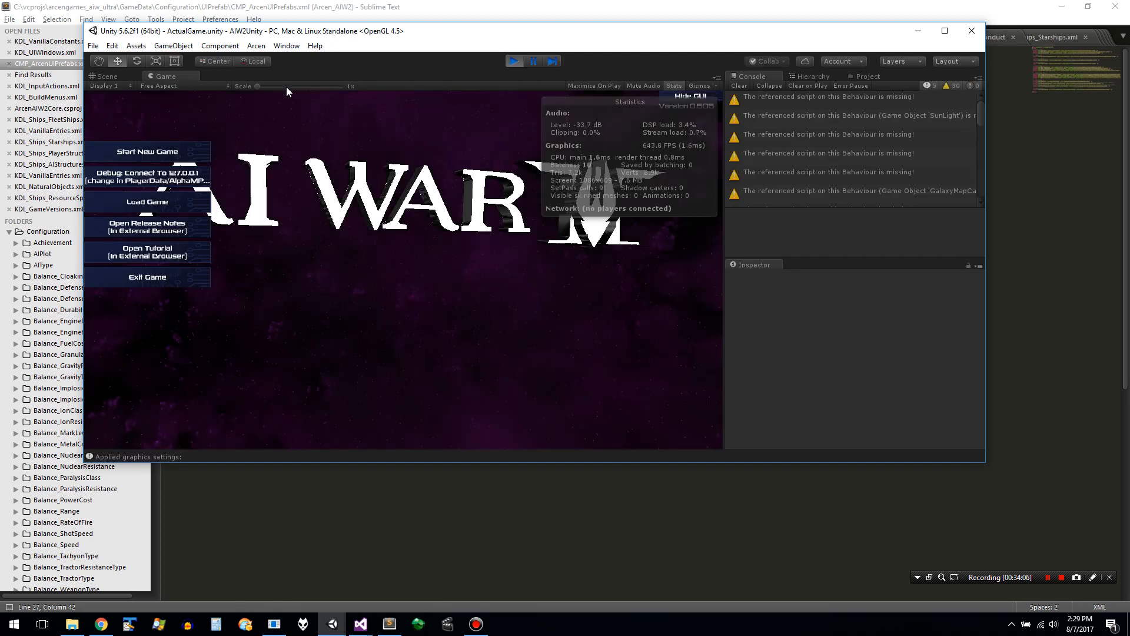
{"action": "left_click", "coordinate": [199, 154]}
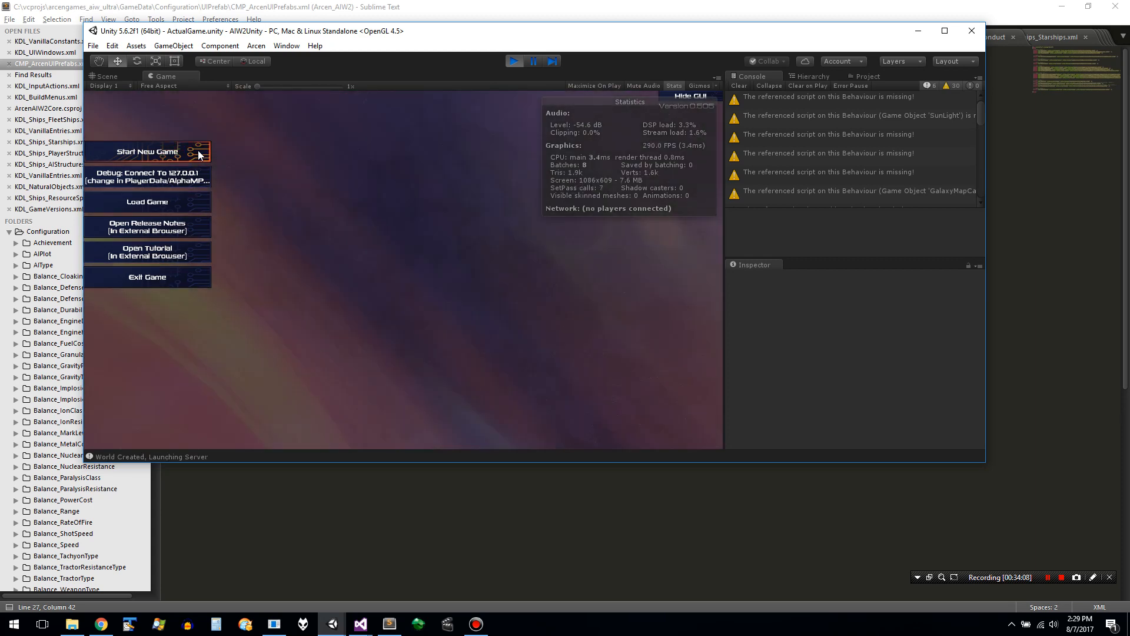
{"action": "left_click", "coordinate": [125, 134]}
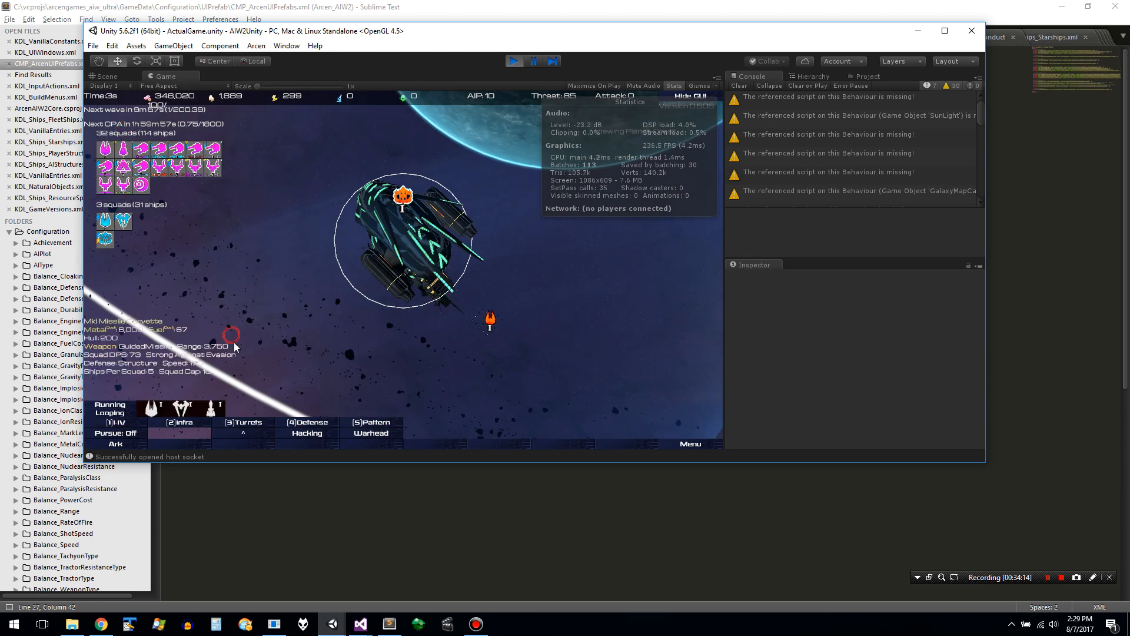
- Examine the build queue's ship image buttons alongside the HV build menu, and stop the test run
{"action": "mouse_move", "coordinate": [157, 409]}
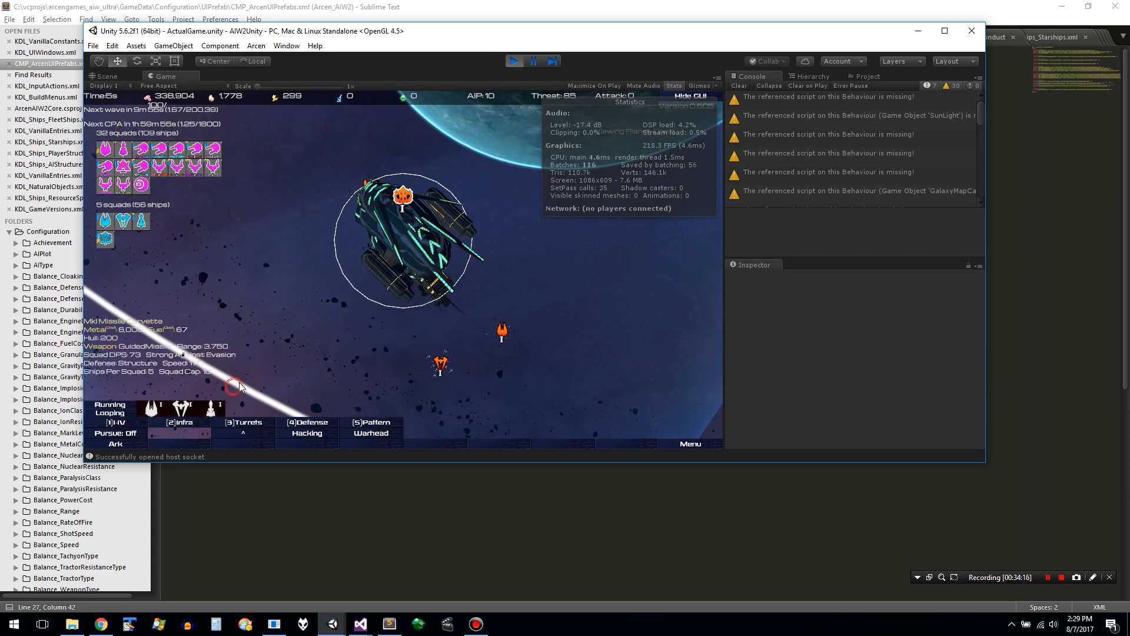
{"action": "left_click", "coordinate": [208, 390]}
{"action": "mouse_move", "coordinate": [208, 412]}
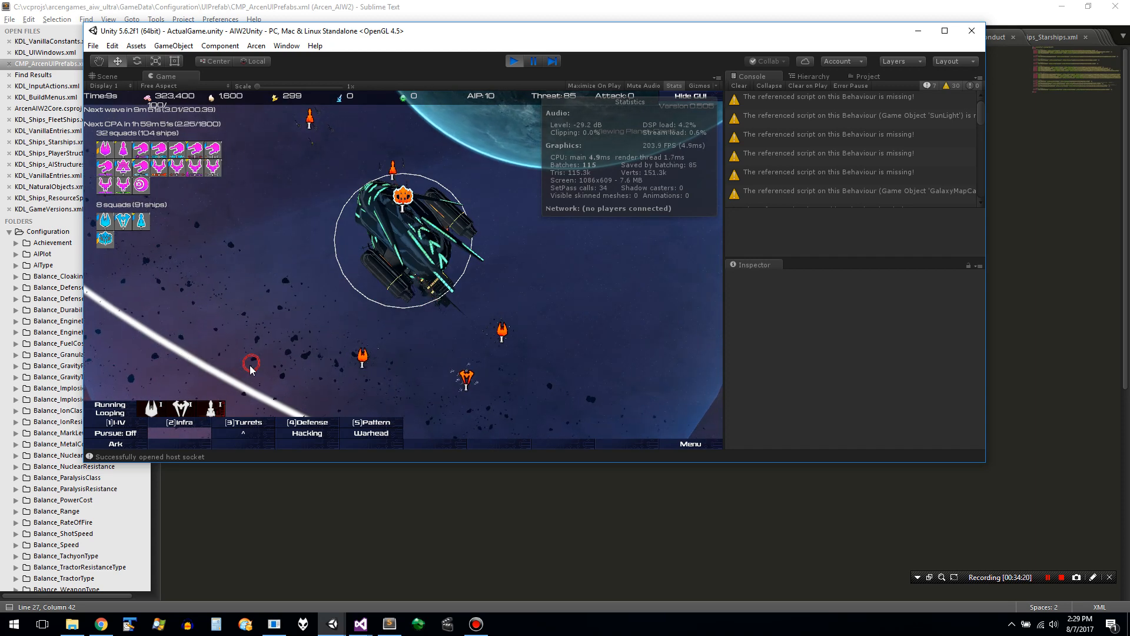
{"action": "key", "text": "1"}
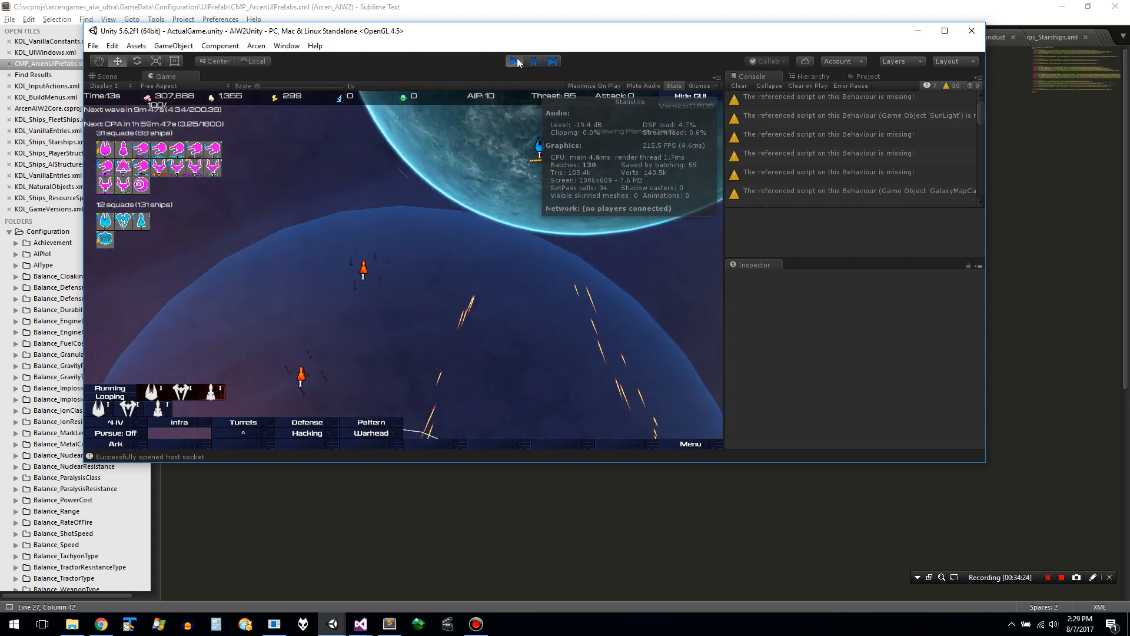
{"action": "key", "text": "ctrl+p"}
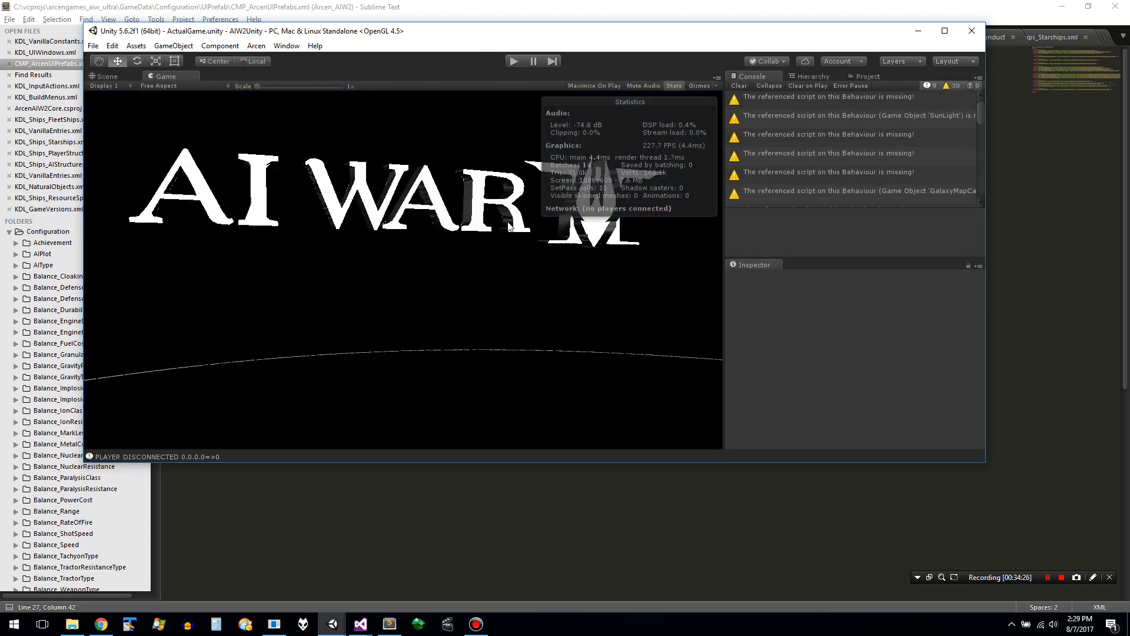
- Switch to File Explorer, go up to the arcengames_aiw_ultra folder and start an SVN commit from it
{"action": "key", "text": "alt+Tab"}
{"action": "key", "text": "alt+Tab"}
{"action": "key", "text": "alt+Tab"}
{"action": "key", "text": "alt+Tab"}
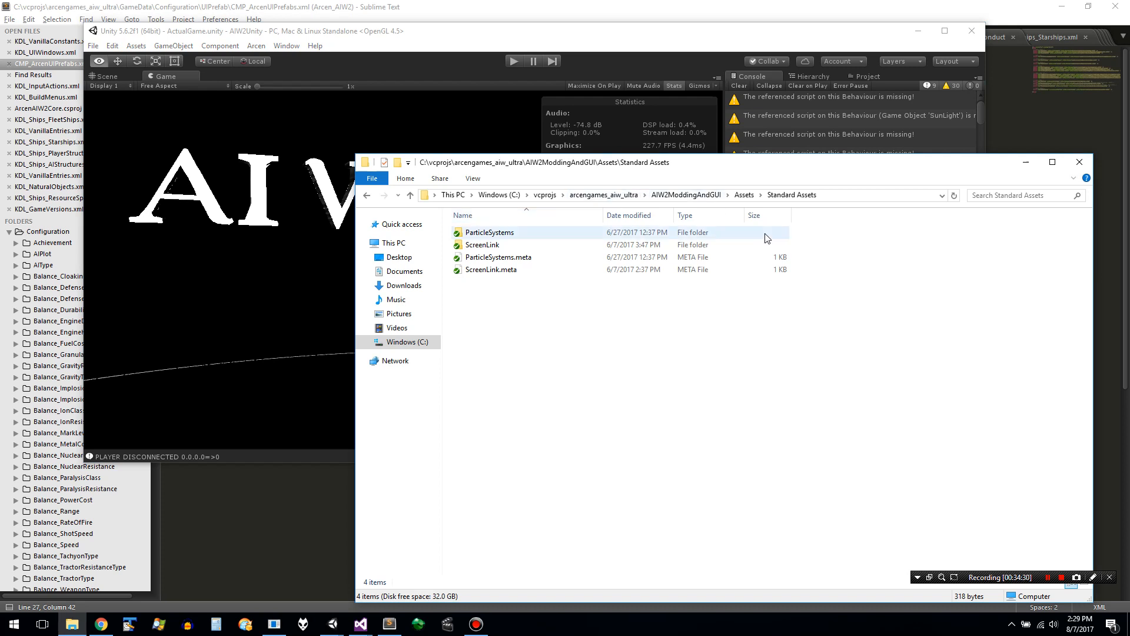
{"action": "left_click", "coordinate": [622, 195]}
{"action": "right_click", "coordinate": [833, 326]}
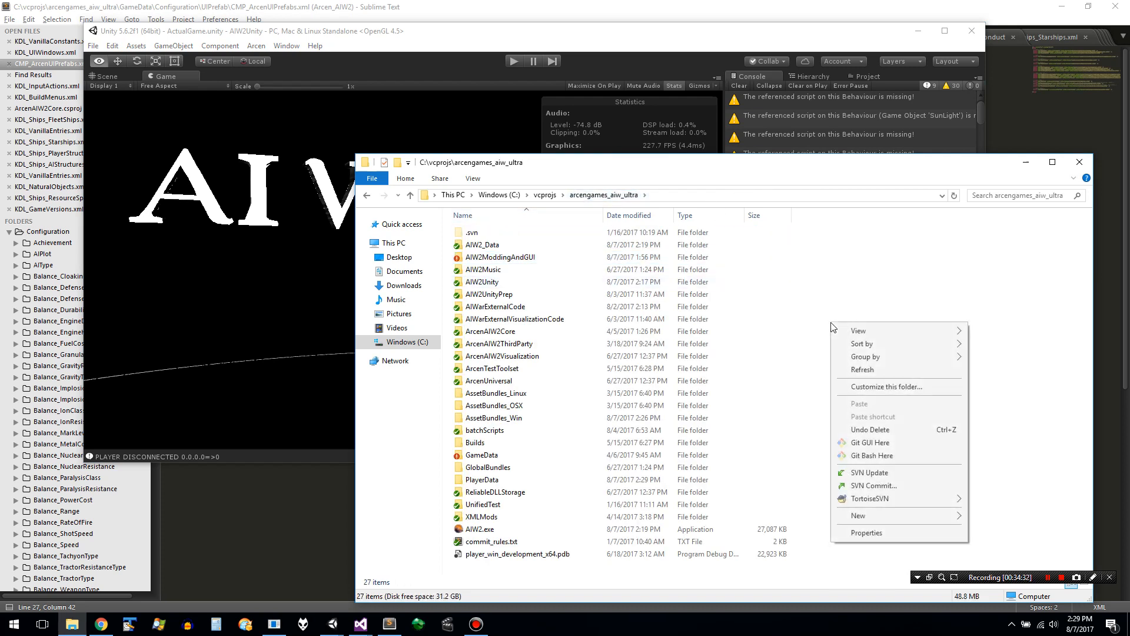
{"action": "mouse_move", "coordinate": [893, 501]}
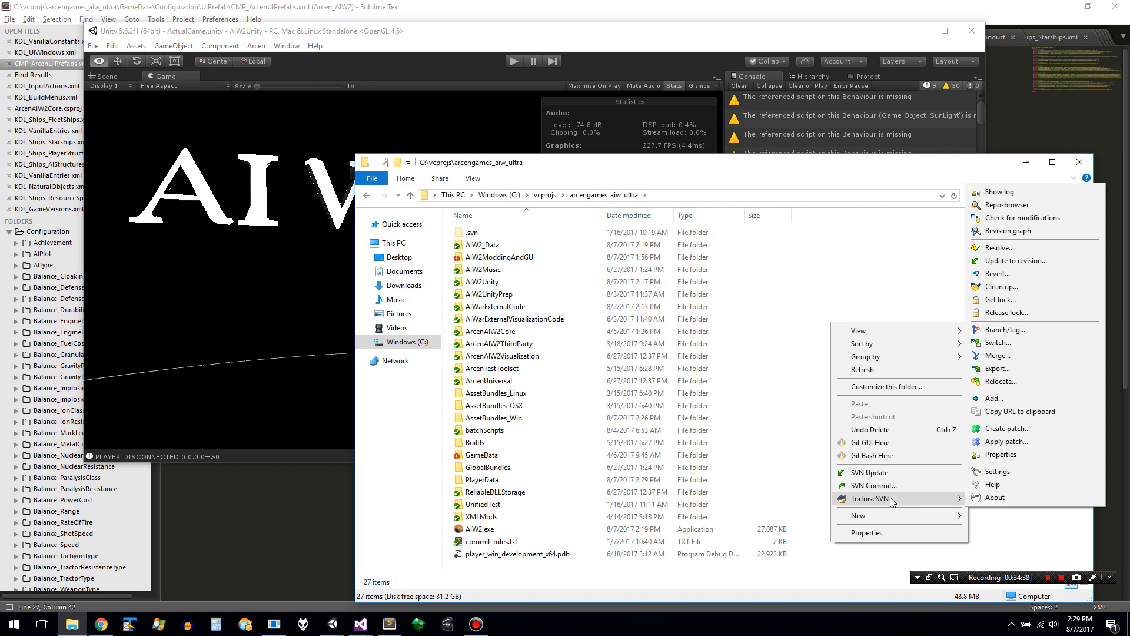
{"action": "left_click", "coordinate": [942, 486]}
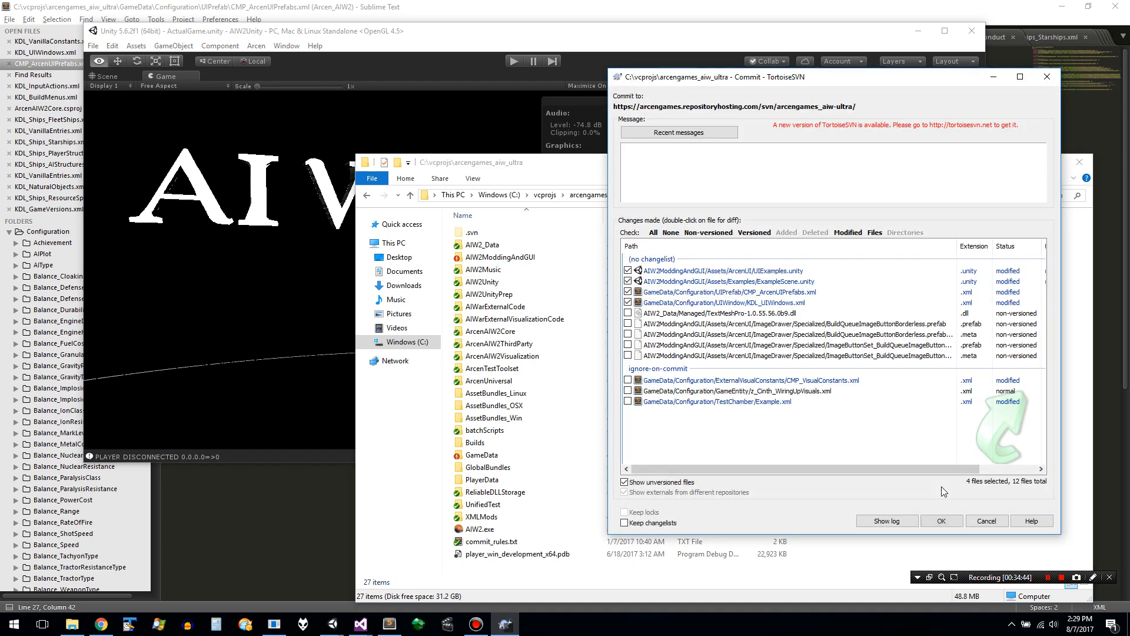
- Include the non-versioned BuildQueueImageButtonBorderless and ImageButtonSet_BuildQueueImageButtons prefabs and their meta files in the commit
{"action": "left_click", "coordinate": [700, 324]}
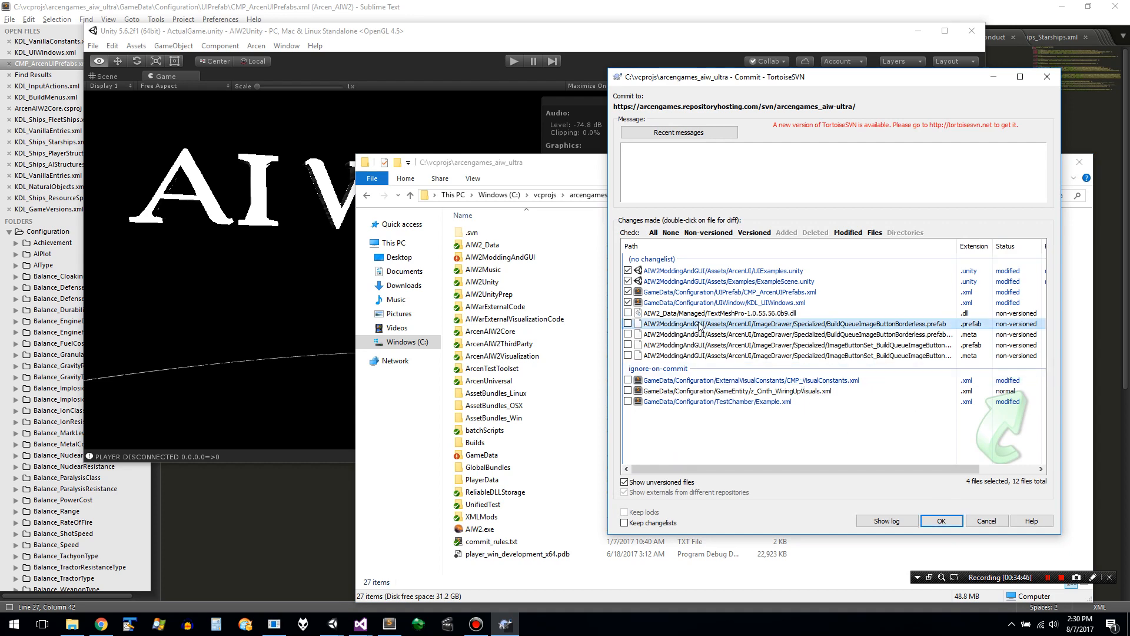
{"action": "key", "text": "shift+Down"}
{"action": "key", "text": "shift+Down"}
{"action": "key", "text": "shift+Down"}
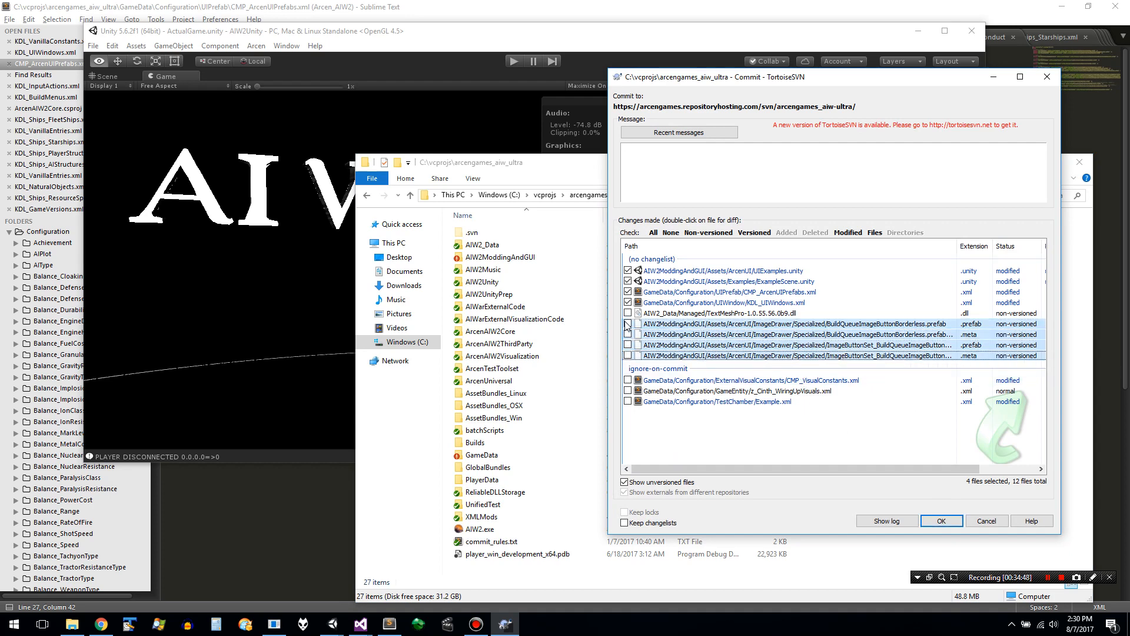
- Try to view the differences in the modified UIExamples.unity and ExampleScene.unity scenes
{"action": "double_click", "coordinate": [715, 272]}
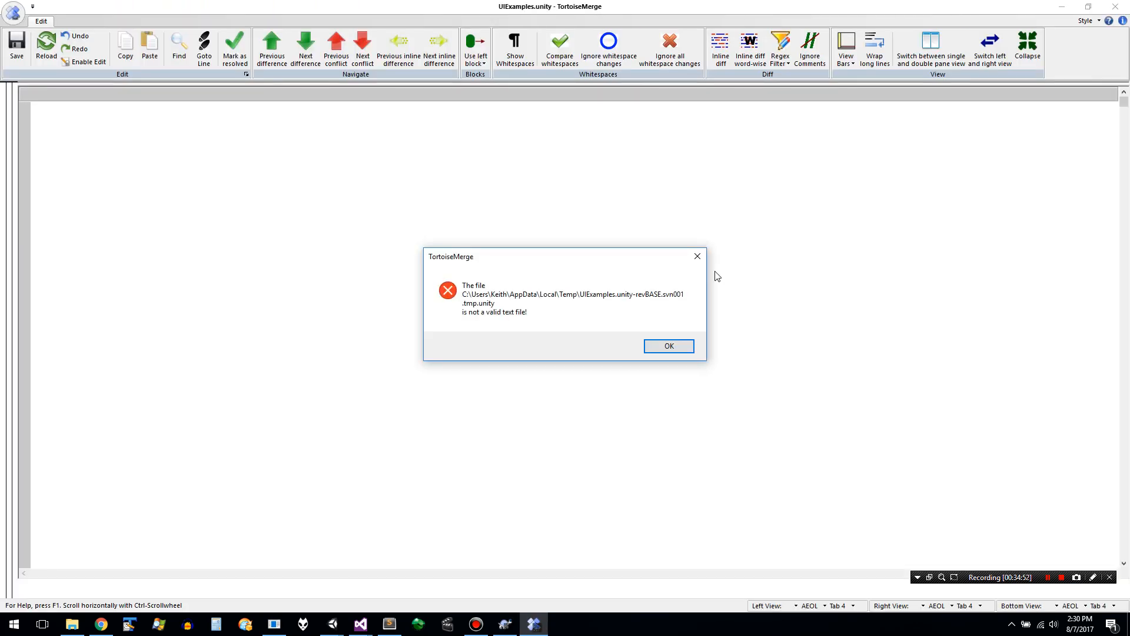
{"action": "key", "text": "Return"}
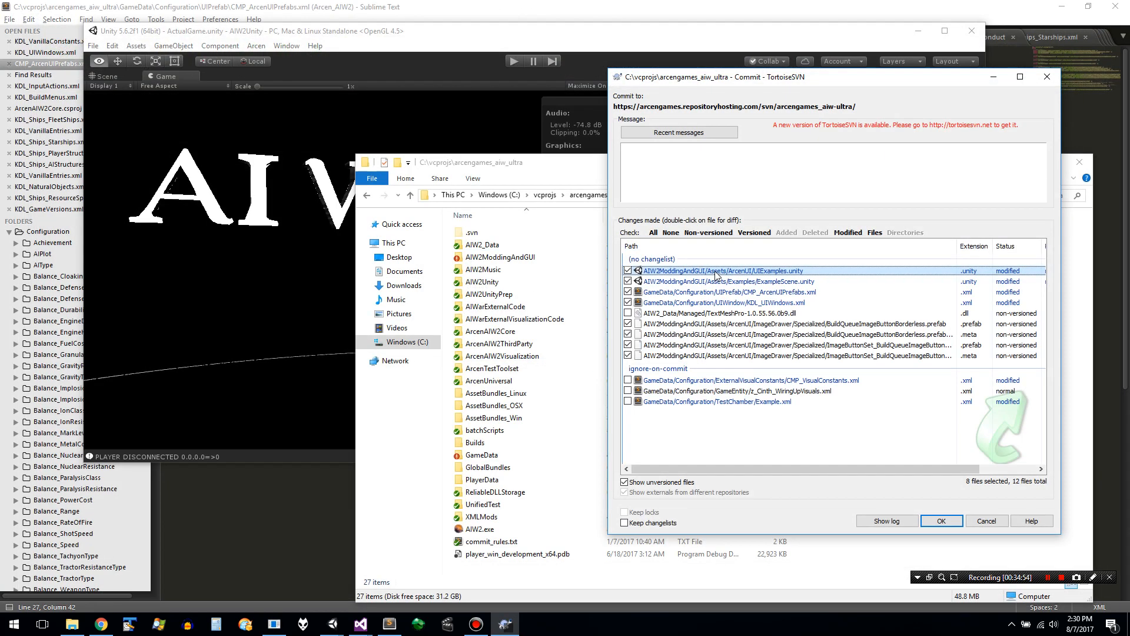
{"action": "double_click", "coordinate": [716, 277]}
{"action": "key", "text": "Return"}
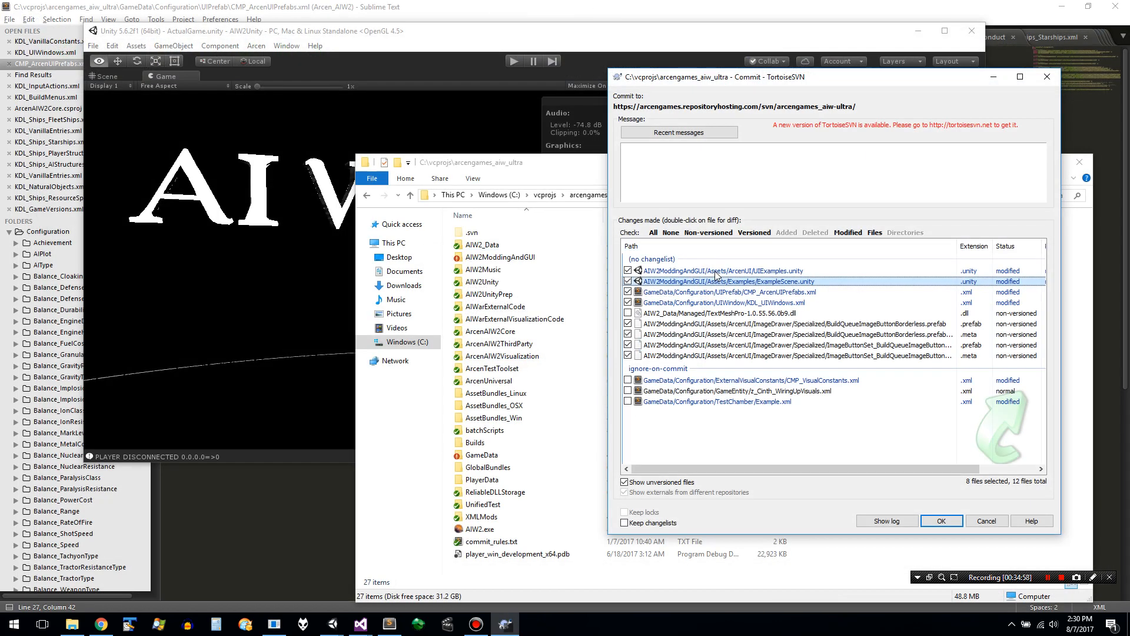
- Review the changes in CMP_ArcenUIPrefabs.xml and KDL_UIWindows.xml against their working base revisions
{"action": "key", "text": "Down"}
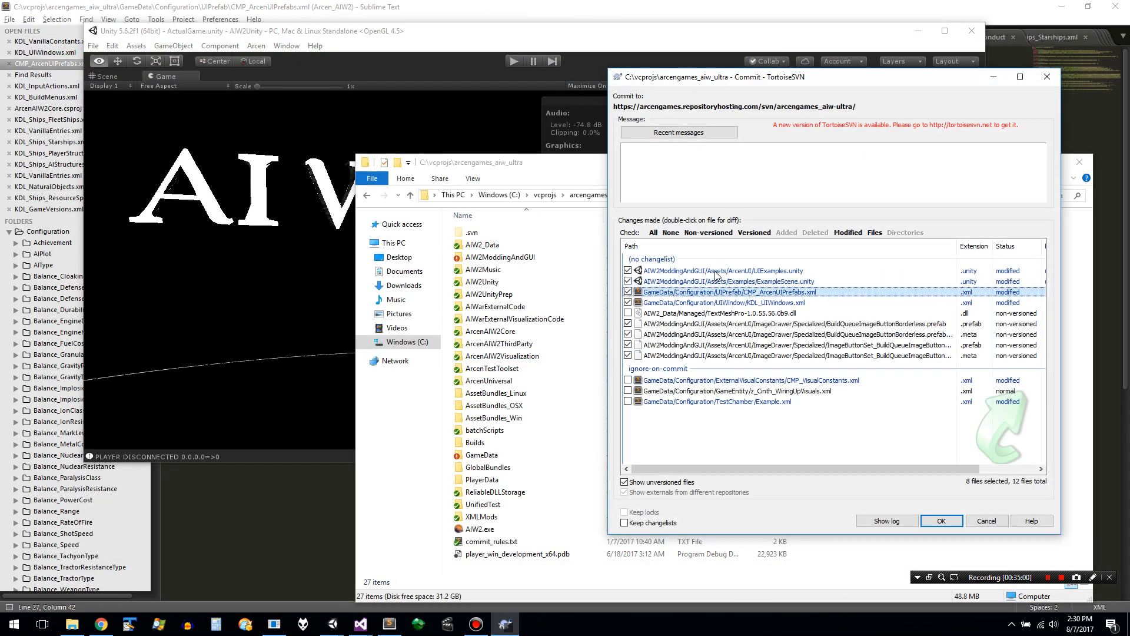
{"action": "key", "text": "Return"}
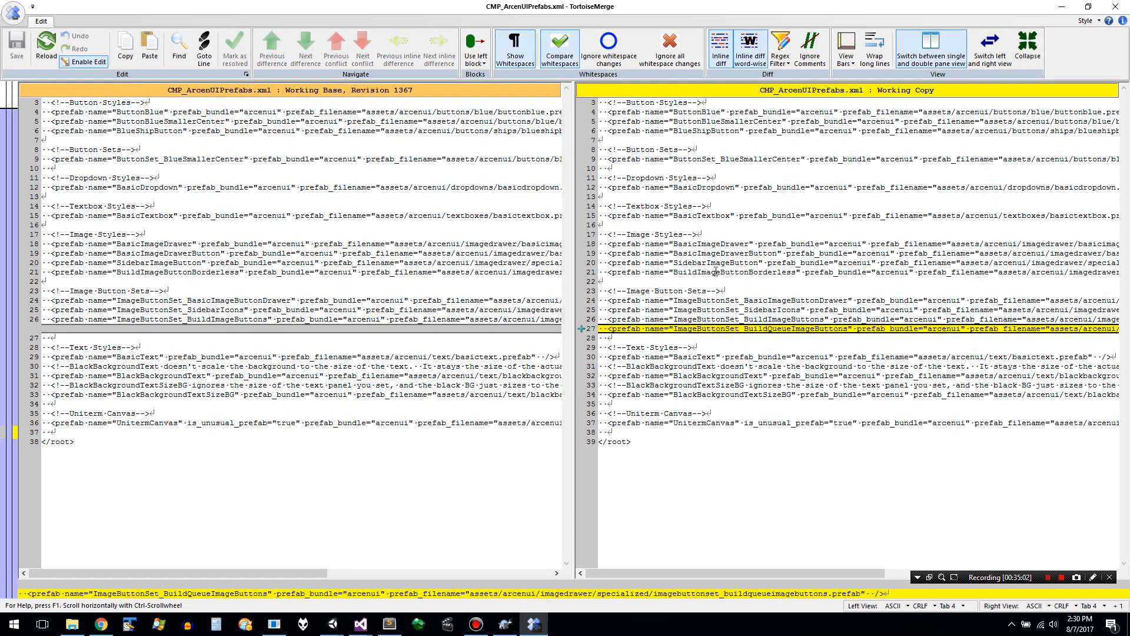
{"action": "key", "text": "Escape"}
{"action": "key", "text": "Up"}
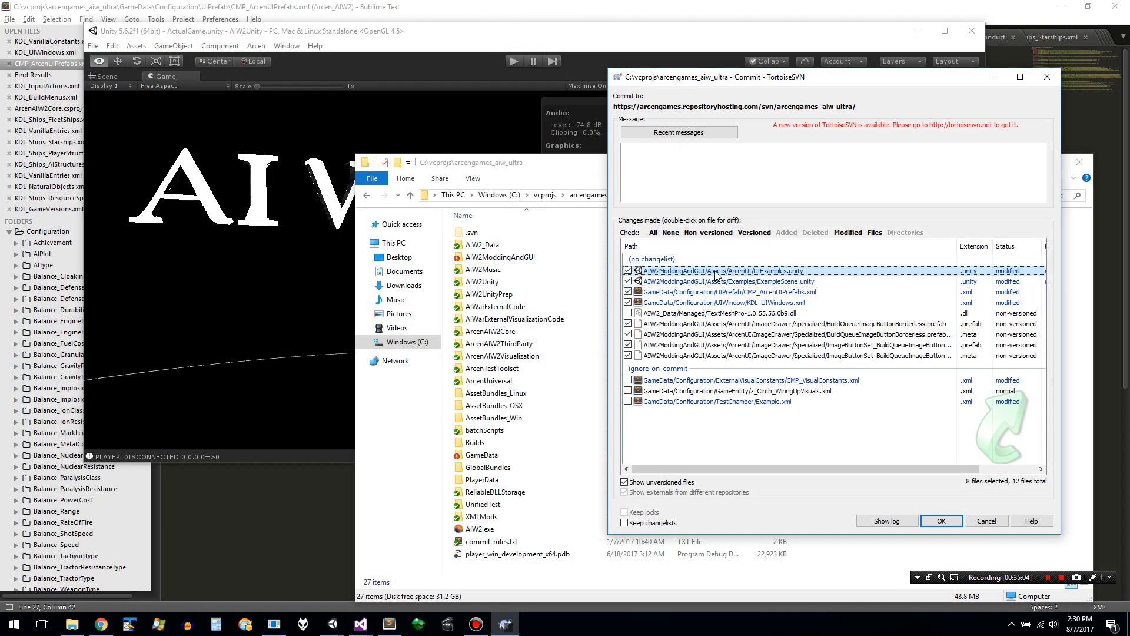
{"action": "key", "text": "Down"}
{"action": "key", "text": "Down"}
{"action": "key", "text": "Return"}
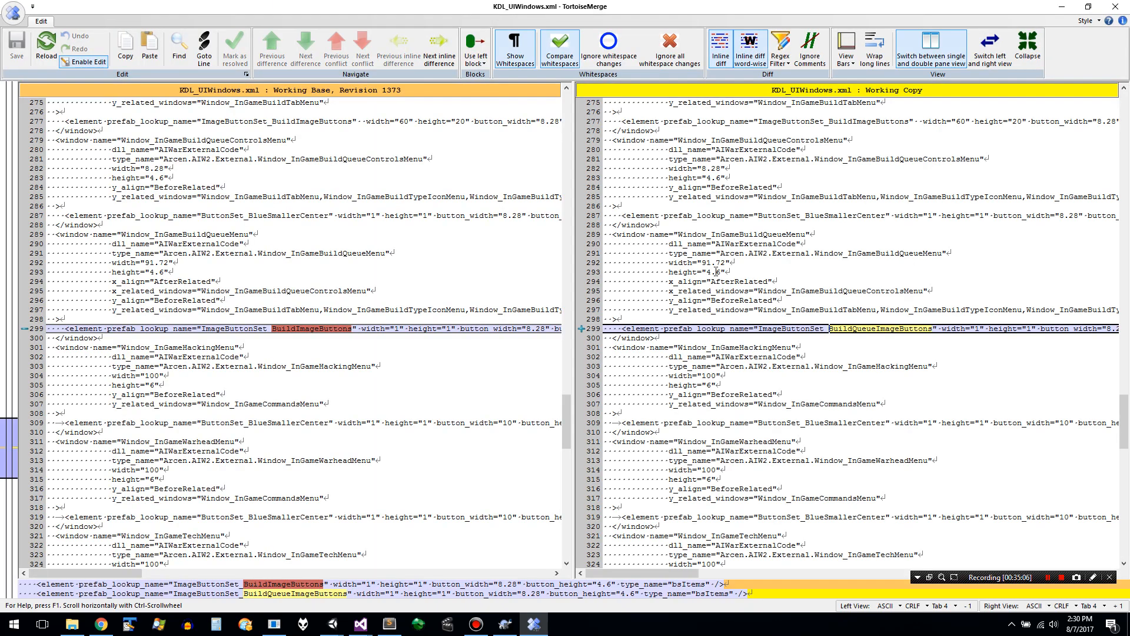
{"action": "key", "text": "Escape"}
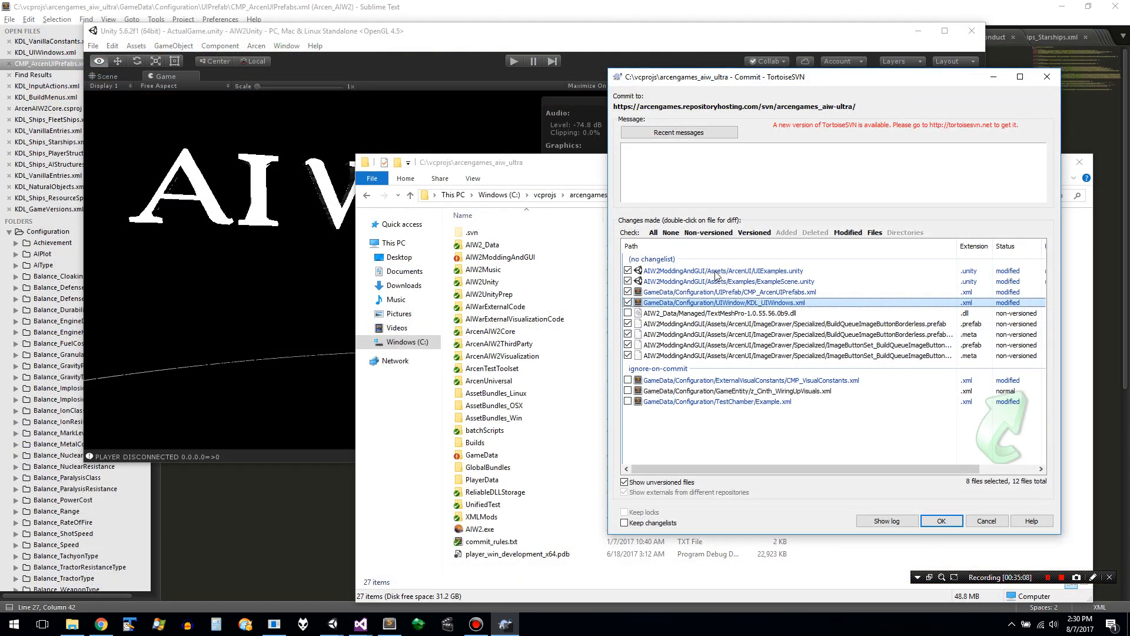
- Look through the modified scenes, XML files and new prefabs selected for the commit
{"action": "key", "text": "Up"}
{"action": "key", "text": "Up"}
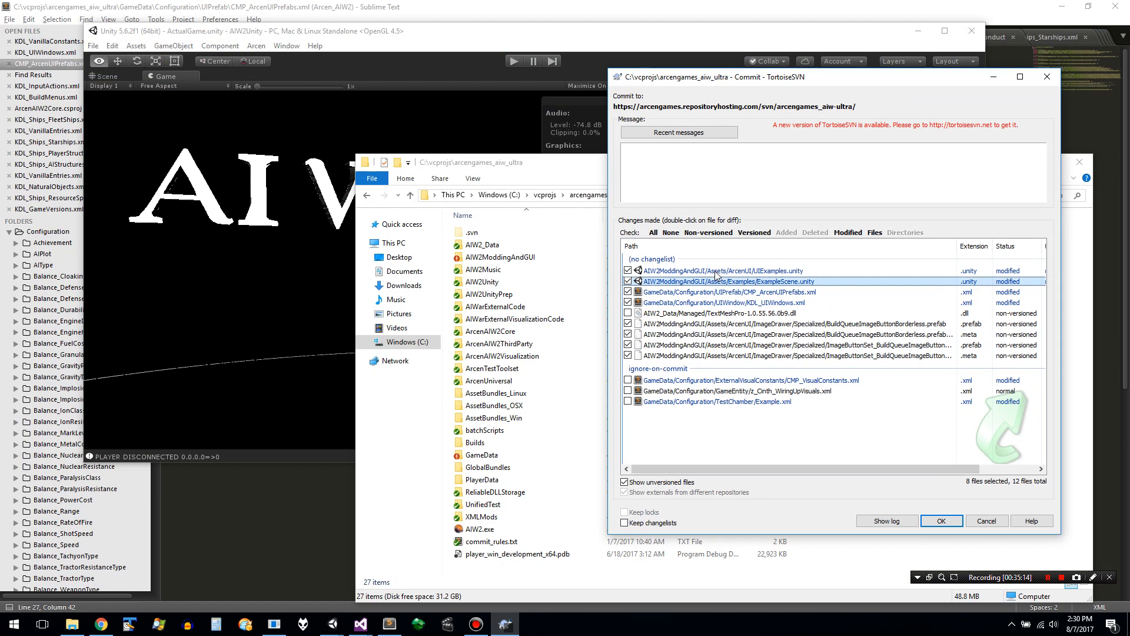
{"action": "key", "text": "Up"}
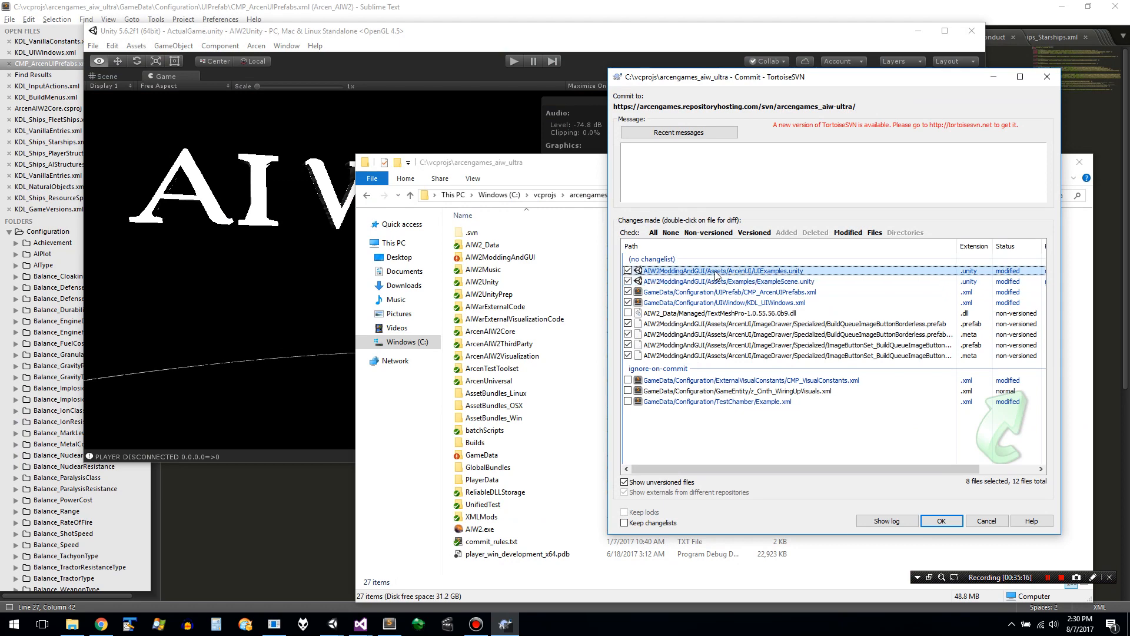
{"action": "key", "text": "Down"}
{"action": "key", "text": "Down"}
{"action": "key", "text": "Down"}
{"action": "key", "text": "Down"}
{"action": "key", "text": "Down"}
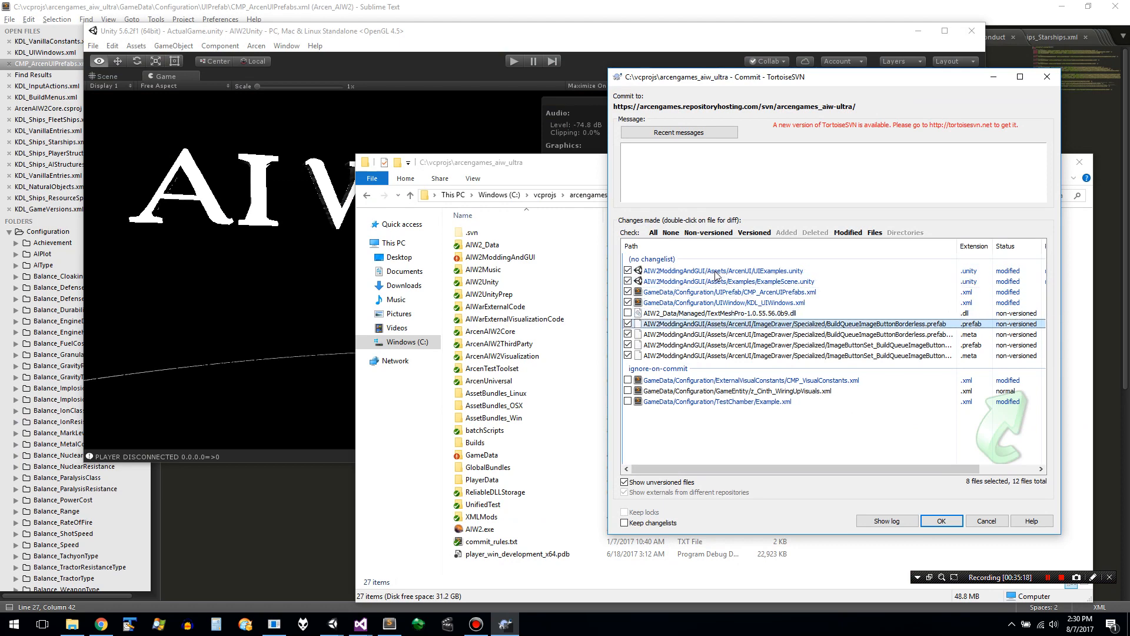
{"action": "key", "text": "Return"}
{"action": "key", "text": "Return"}
- Write the commit message "* The build queue buttons are now a different color, to make it easier to tell them apart from the normal menu buttons."
{"action": "left_click", "coordinate": [808, 166]}
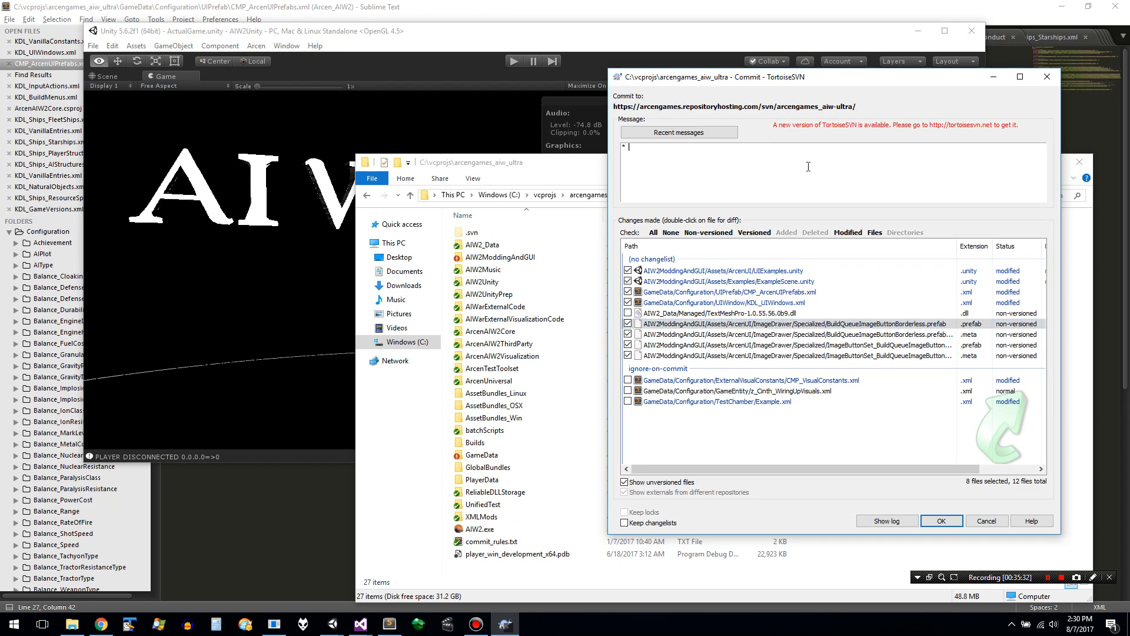
{"action": "type", "text": "* The buildq"}
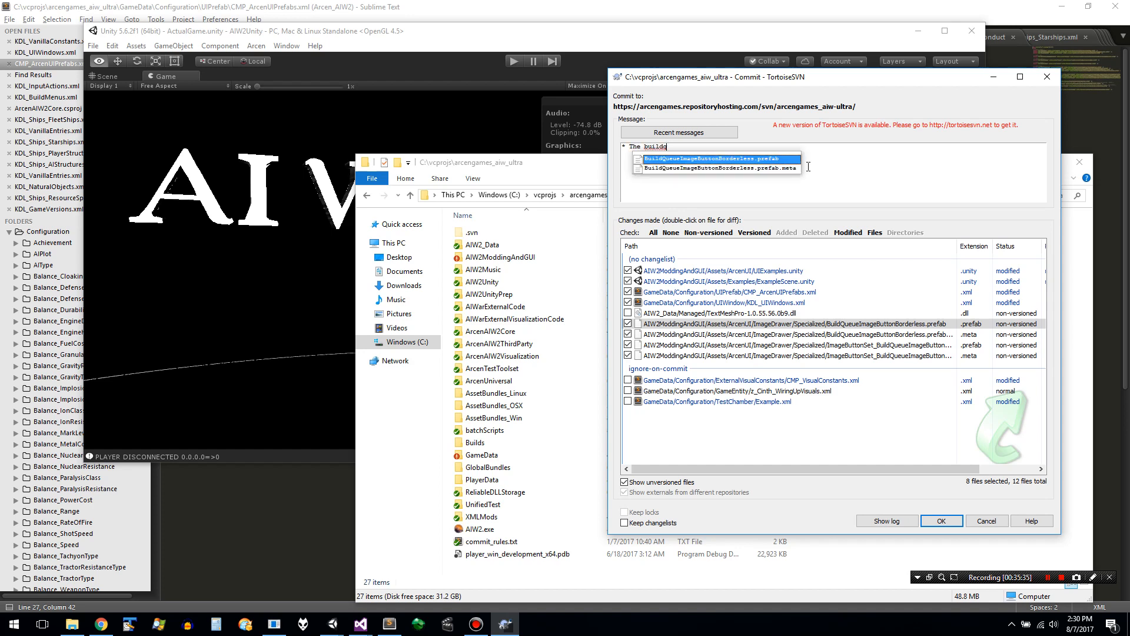
{"action": "key", "text": "BackSpace"}
{"action": "type", "text": "que"}
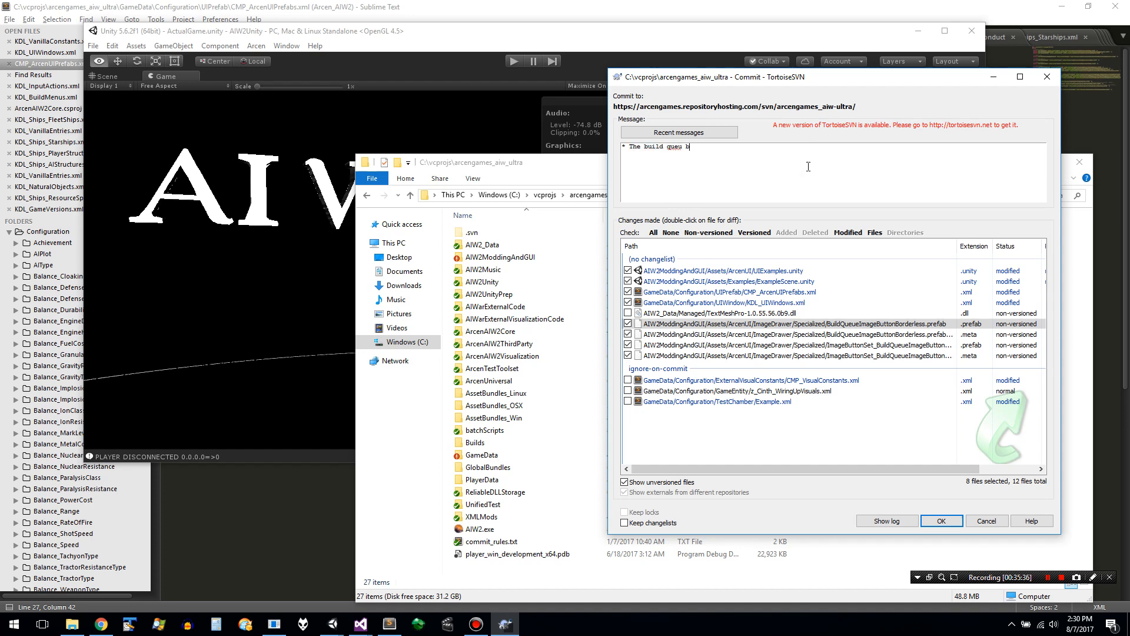
{"action": "type", "text": "ue buttons are now  adj"}
{"action": "key", "text": "BackSpace"}
{"action": "type", "text": "ifferent color, to make it easier to tell them"}
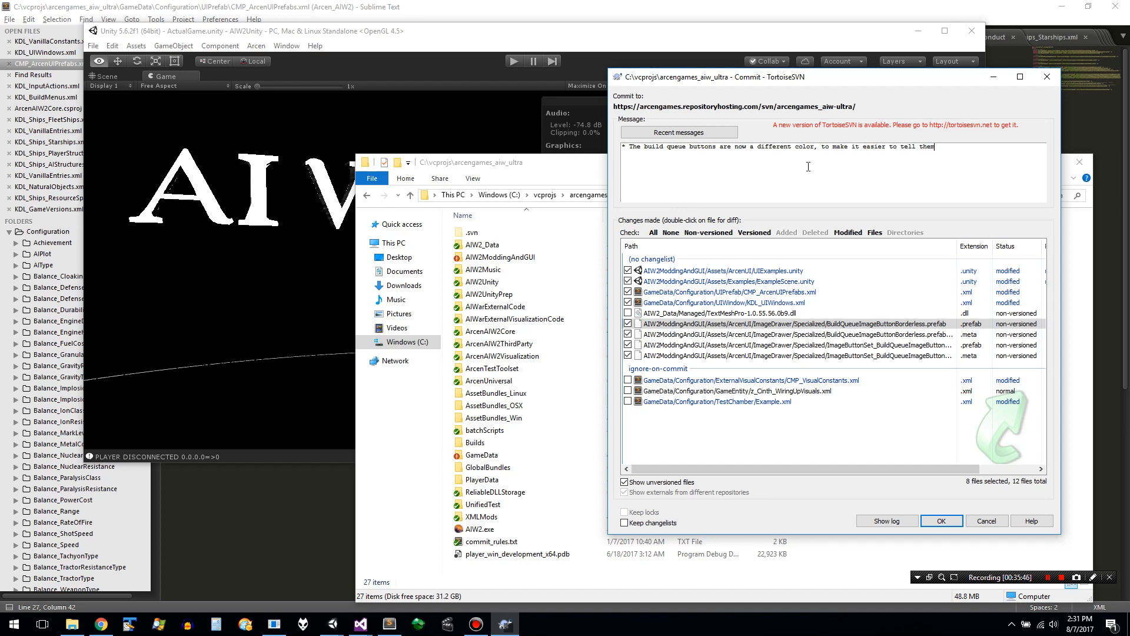
{"action": "type", "text": " apart from the normal menu buttons."}
- Copy the whole commit message, commit the selected files and close the finished commit report
{"action": "key", "text": "ctrl+a"}
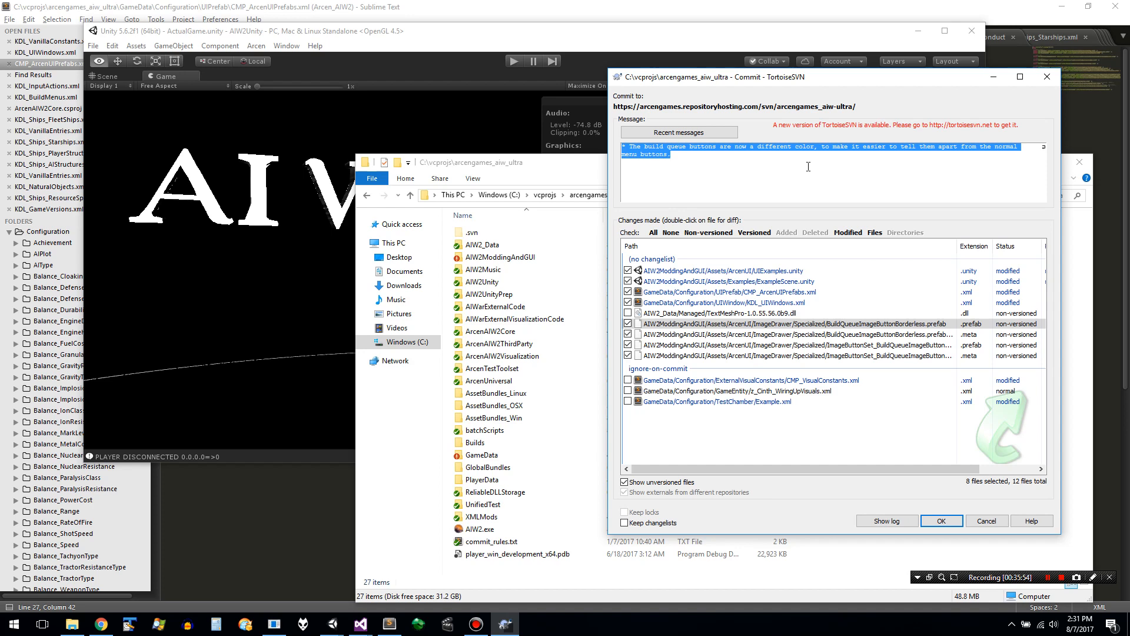
{"action": "key", "text": "ctrl+Return"}
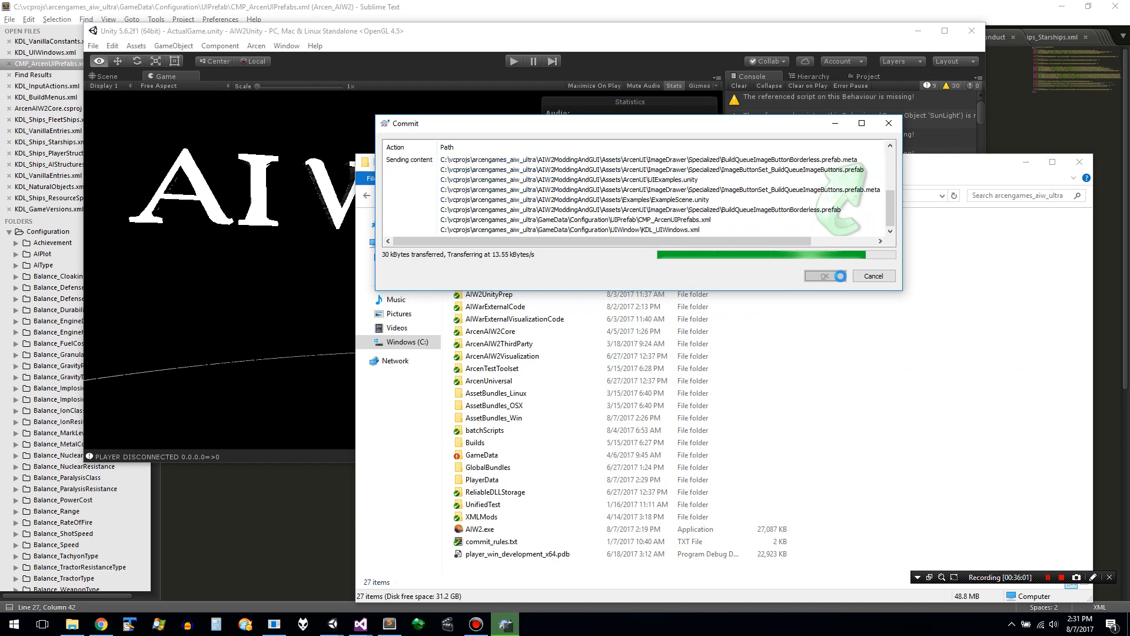
{"action": "left_click", "coordinate": [842, 279]}
- Switch to Chrome and open the Version 0.507 section of the AI War 2: Making Alpha Fun wiki page for editing
{"action": "key", "text": "alt+Tab"}
{"action": "key", "text": "alt+Tab"}
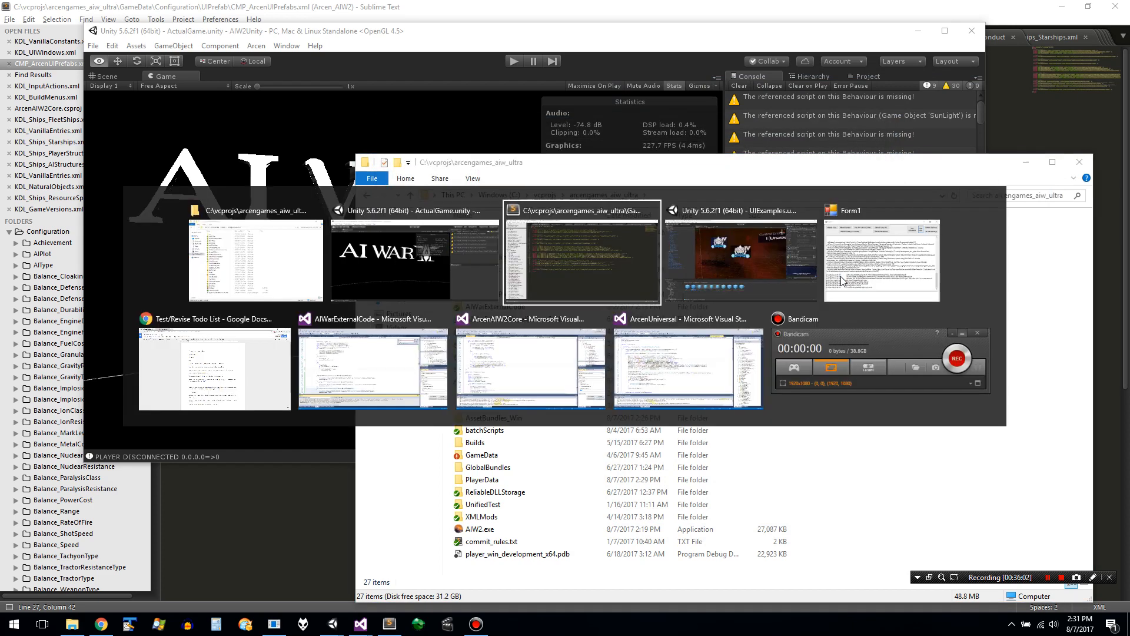
{"action": "key", "text": "alt+Tab"}
{"action": "key", "text": "alt+Tab"}
{"action": "key", "text": "alt+Tab"}
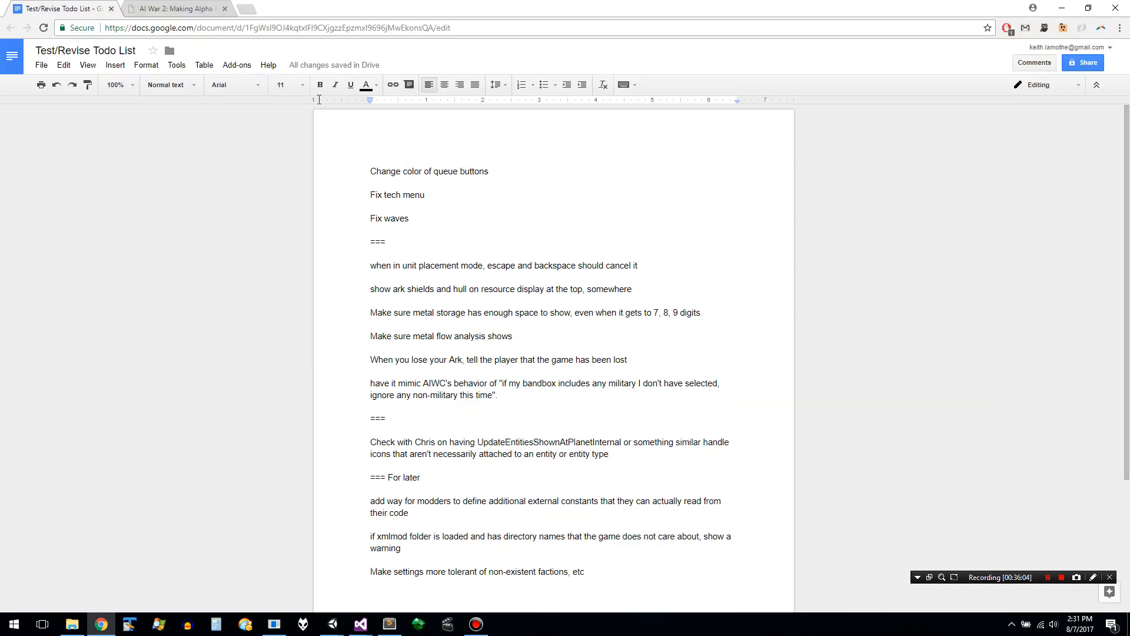
{"action": "left_click", "coordinate": [193, 7]}
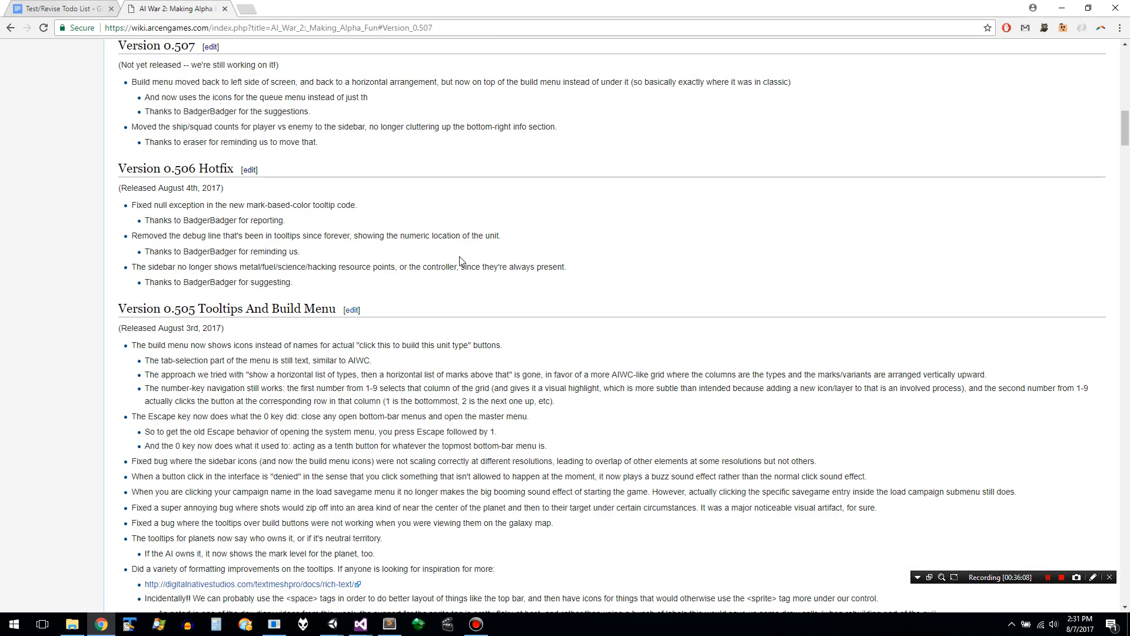
{"action": "left_click", "coordinate": [210, 47]}
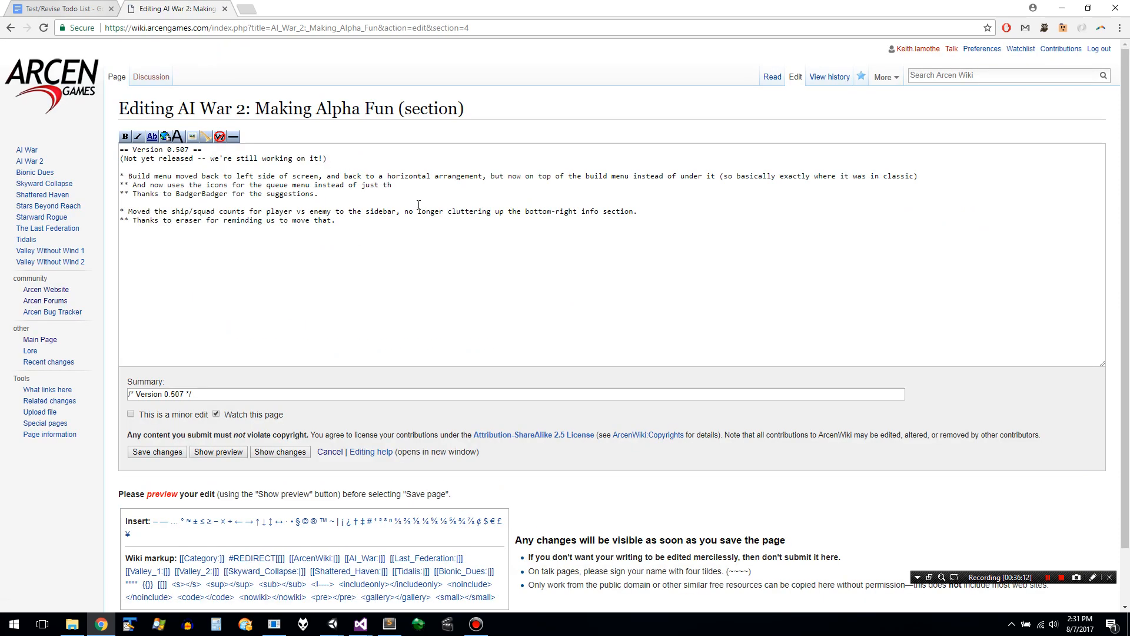
- Try to end the queue menu icons note with "instead of just text." and paste the commit message beneath it, then undo both edits
{"action": "left_click", "coordinate": [445, 185]}
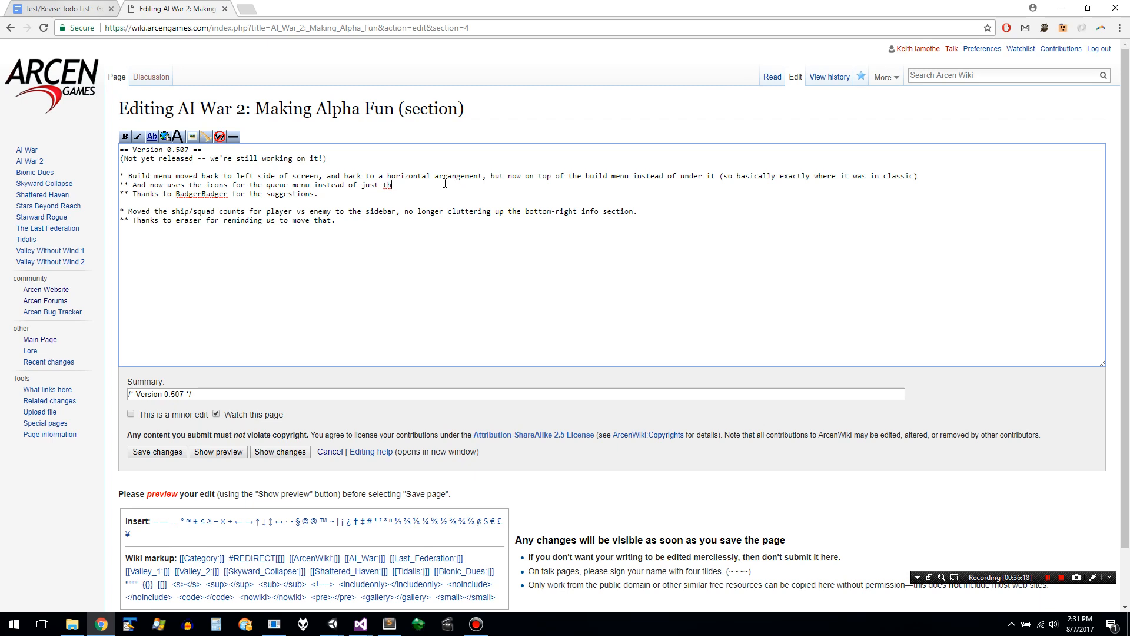
{"action": "type", "text": "e"}
{"action": "type", "text": "ext."}
{"action": "key", "text": "Return"}
{"action": "type", "text": "* The build queue buttons are now a different color, to make it easier to tell them apart from the normal menu buttons."}
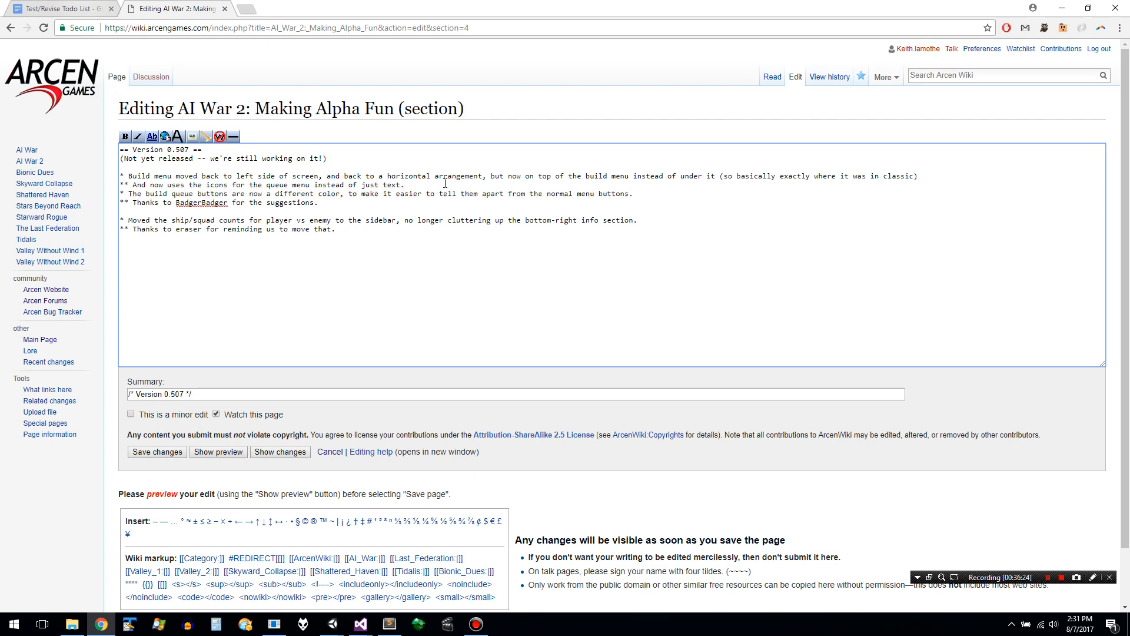
{"action": "key", "text": "ctrl+z"}
{"action": "key", "text": "ctrl+z"}
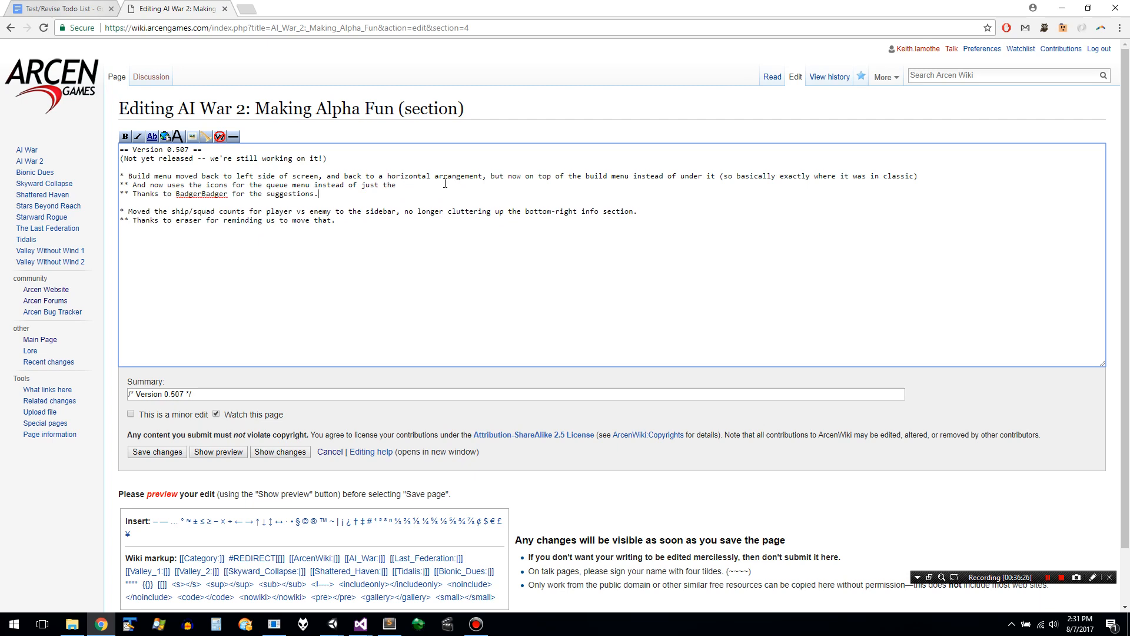
- Paste the commit message as a separate bullet between the build menu and ship/squad counts notes, and save the wiki edit
{"action": "key", "text": "Return"}
{"action": "type", "text": "* The build queue buttons are now a different color, to make it easier to tell them apart from the normal menu buttons."}
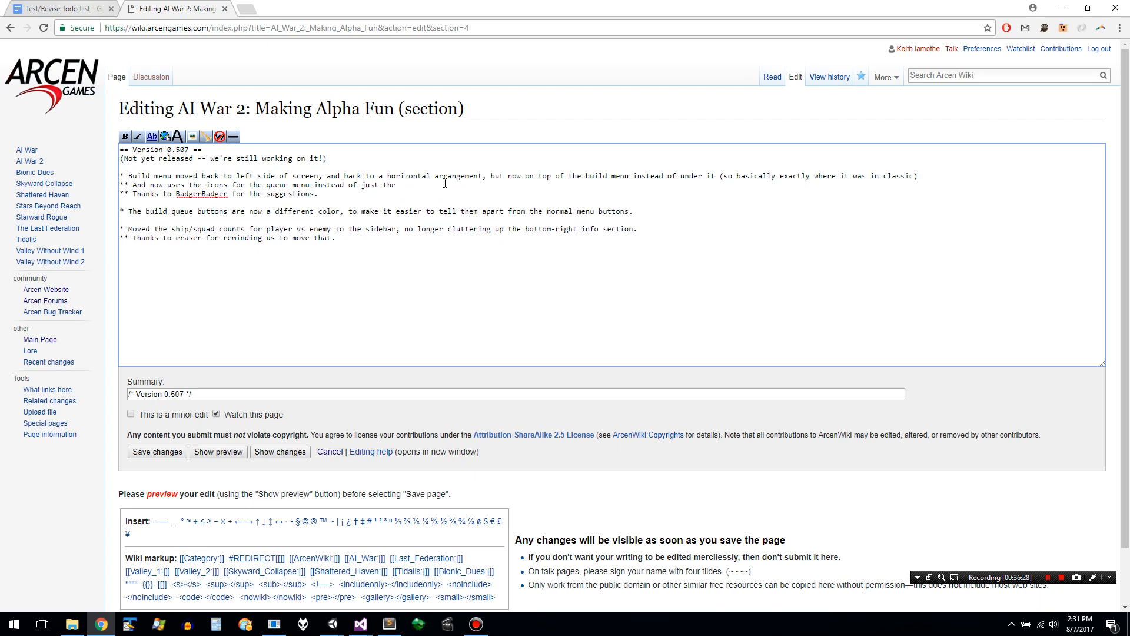
{"action": "left_click", "coordinate": [159, 453]}
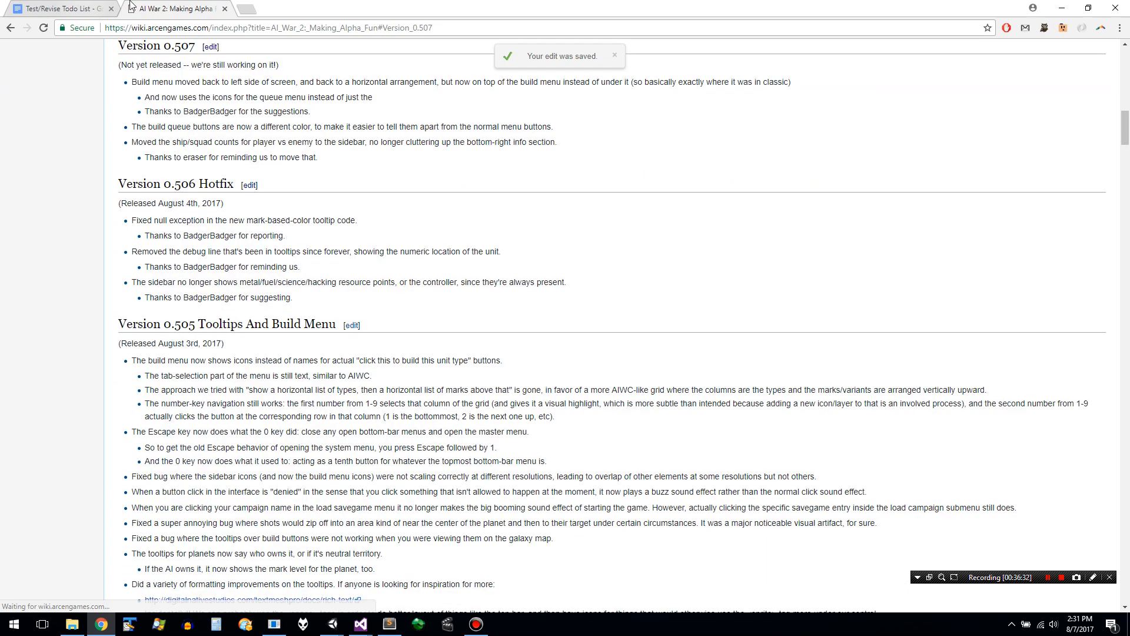
- Delete the "Change color of queue buttons" item from the Test/Revise Todo List document
{"action": "left_click", "coordinate": [98, 6]}
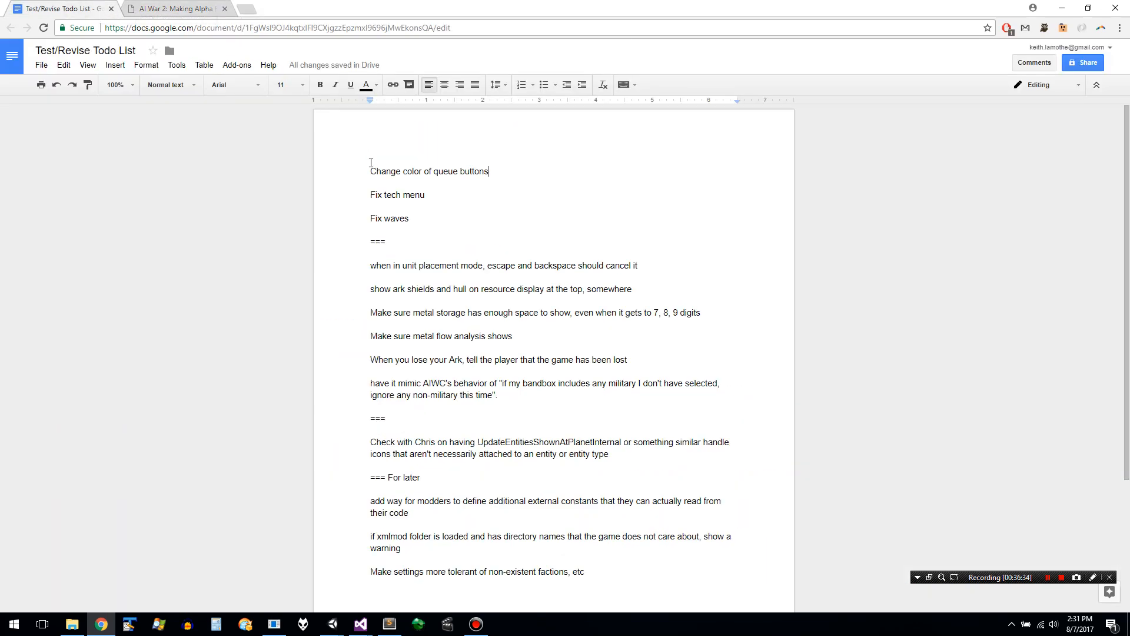
{"action": "key", "text": "shift+Down"}
{"action": "key", "text": "shift+Down"}
{"action": "key", "text": "Delete"}
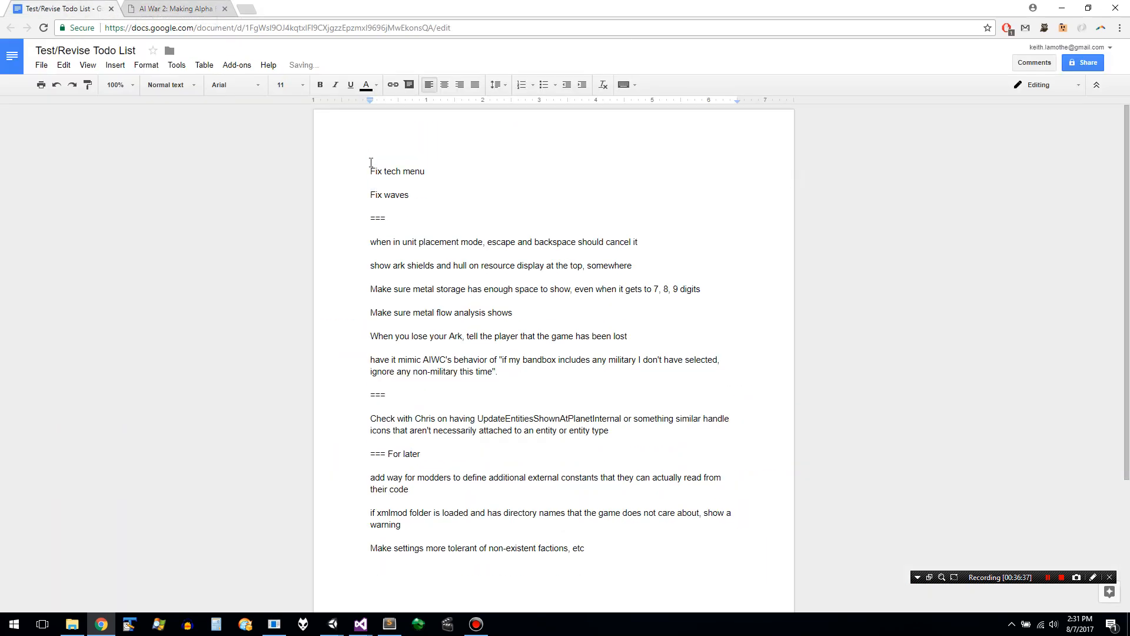